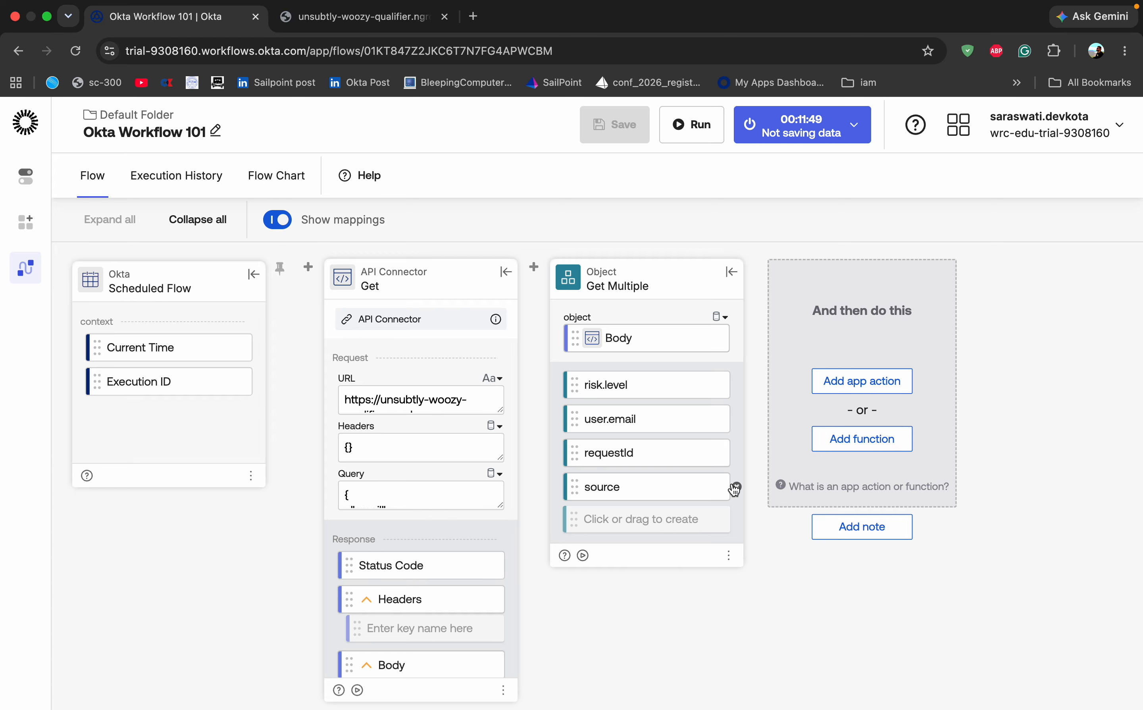
- Remove the source and requestId outputs from the Object Get Multiple card and view the API response in the other browser tab
click(736, 487)
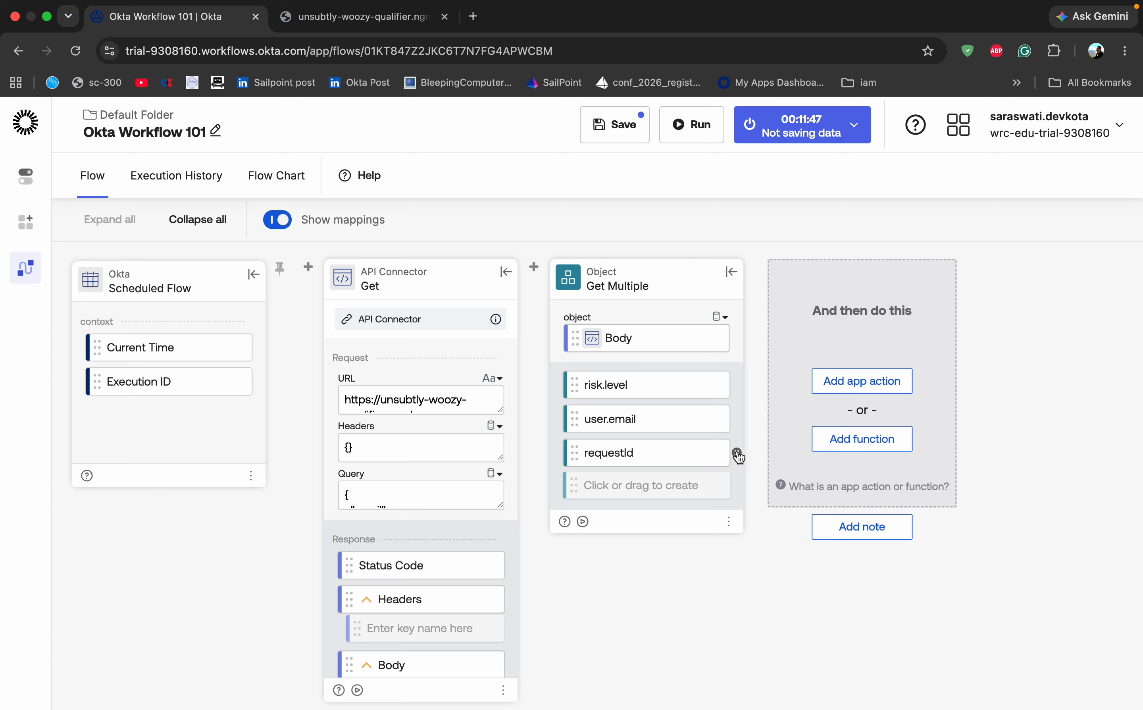
click(736, 453)
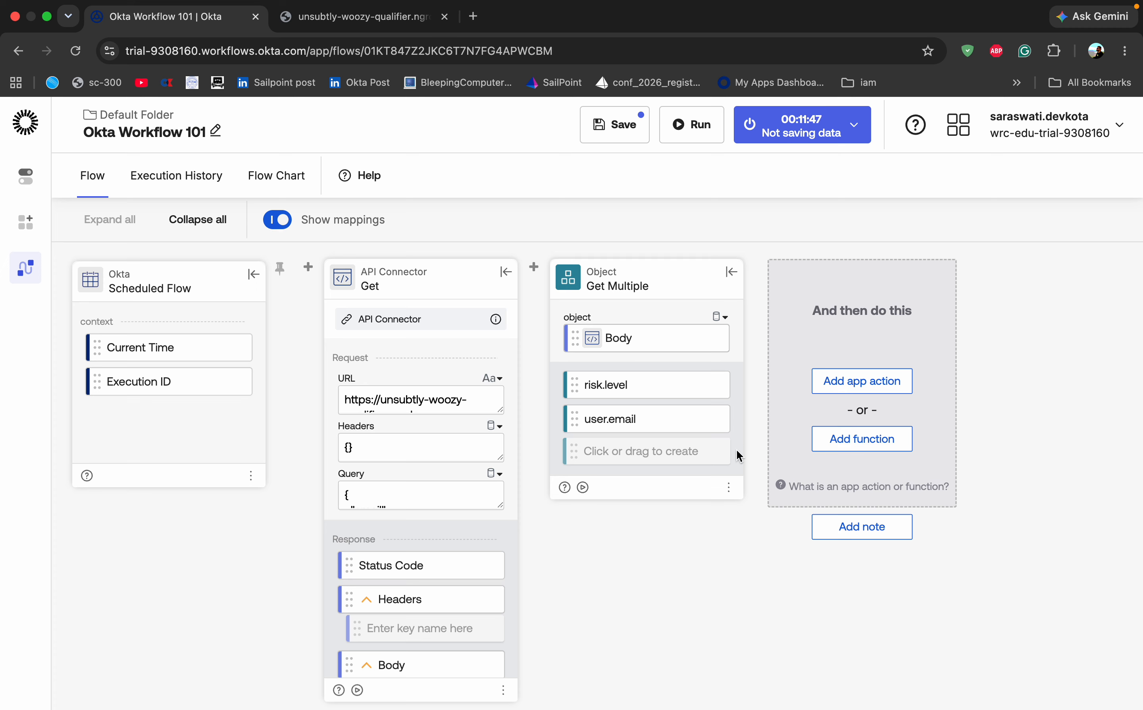
click(320, 28)
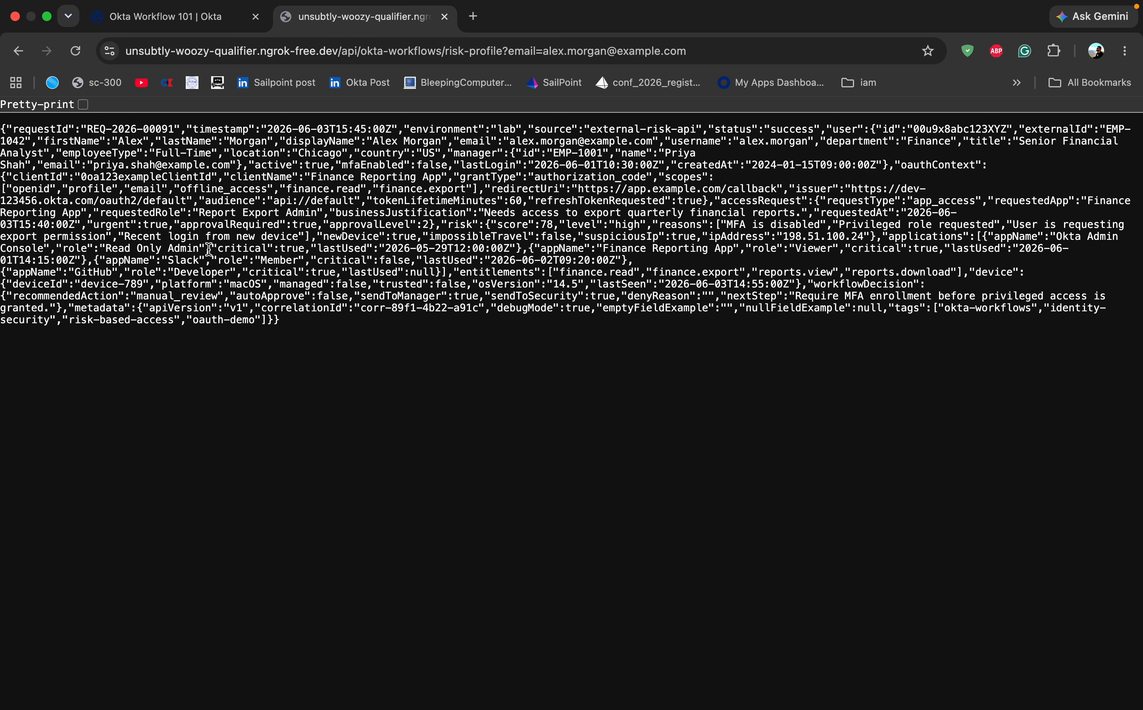
click(195, 30)
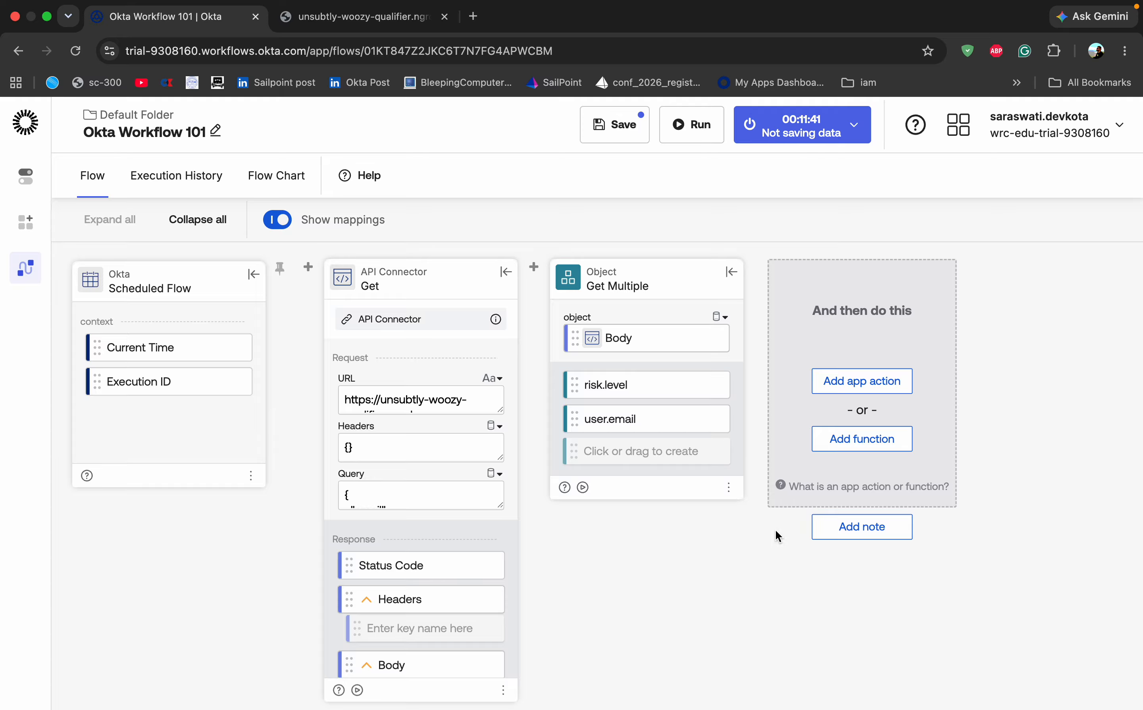
- Add a Text At function card to the flow after the Get Multiple card
click(840, 441)
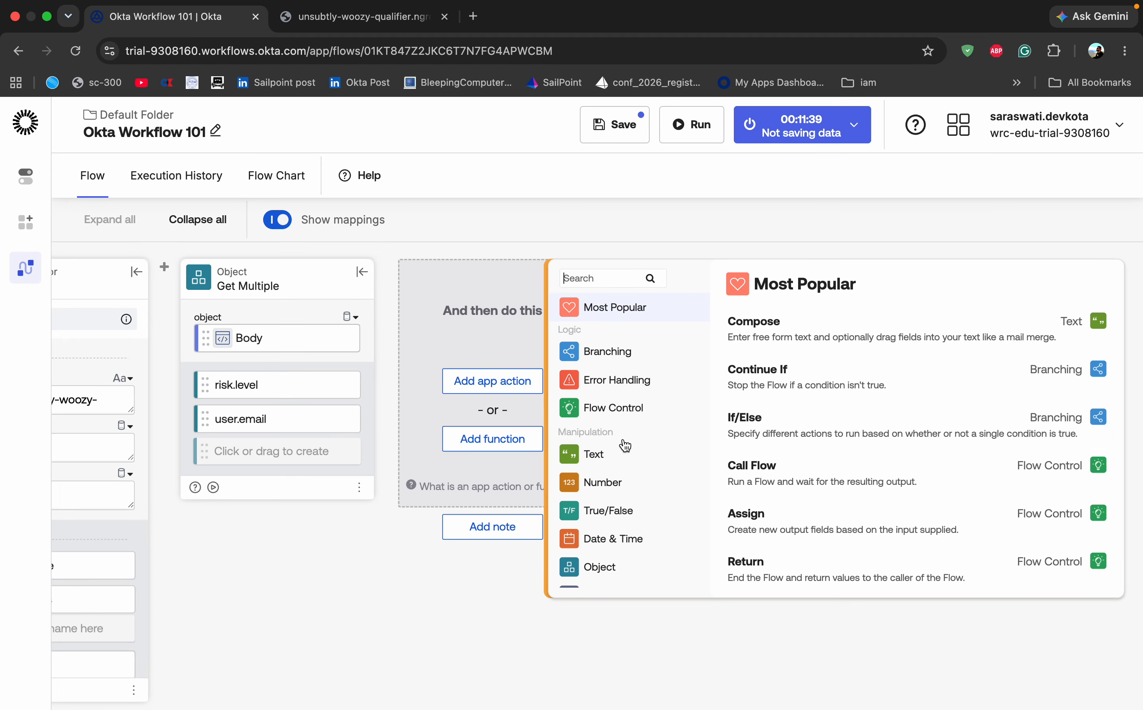
click(608, 455)
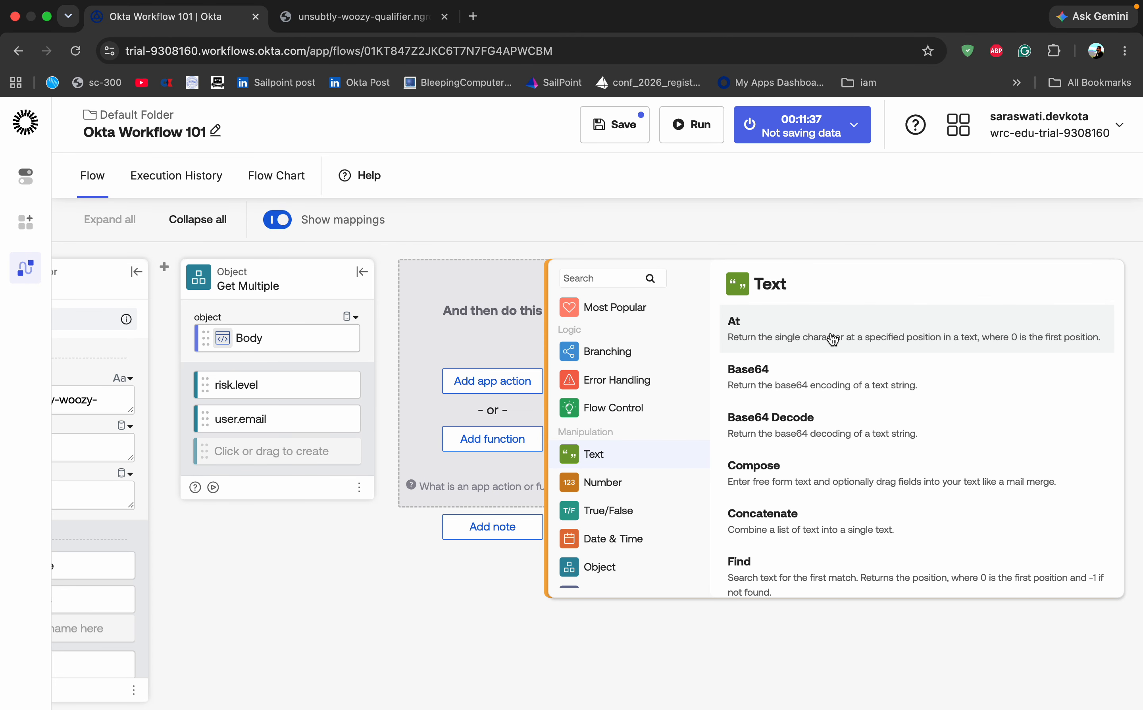
click(833, 339)
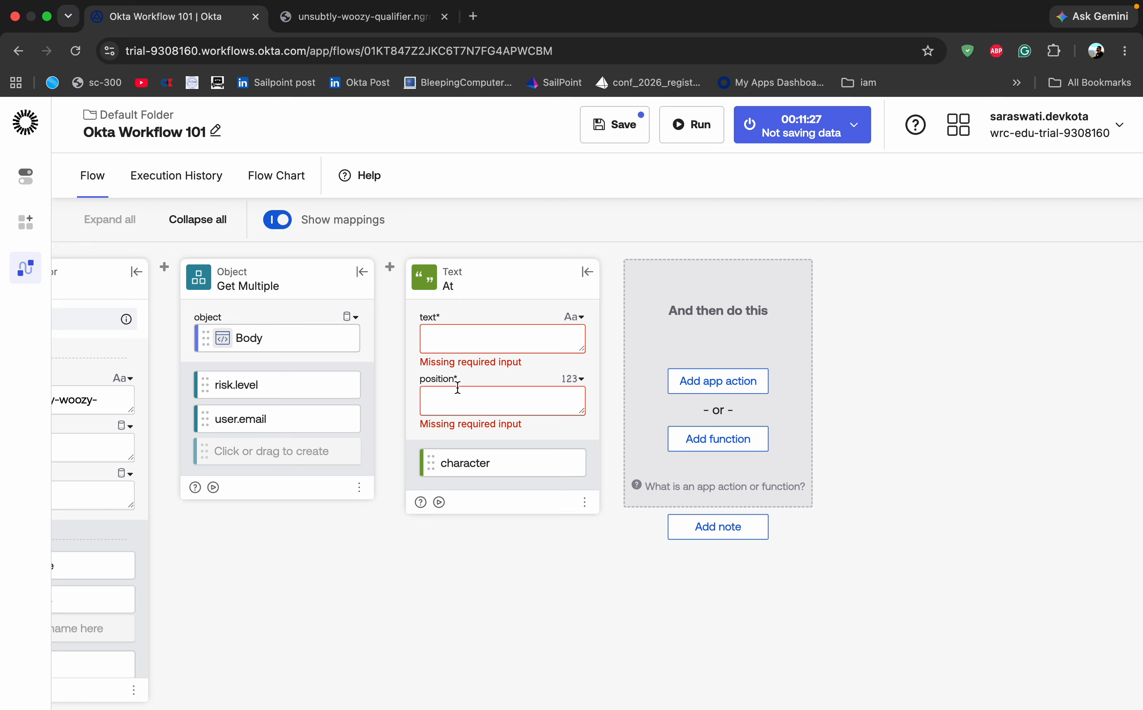
- Check the requestId key in the API response and add requestId as an output of the Get Multiple card
click(331, 21)
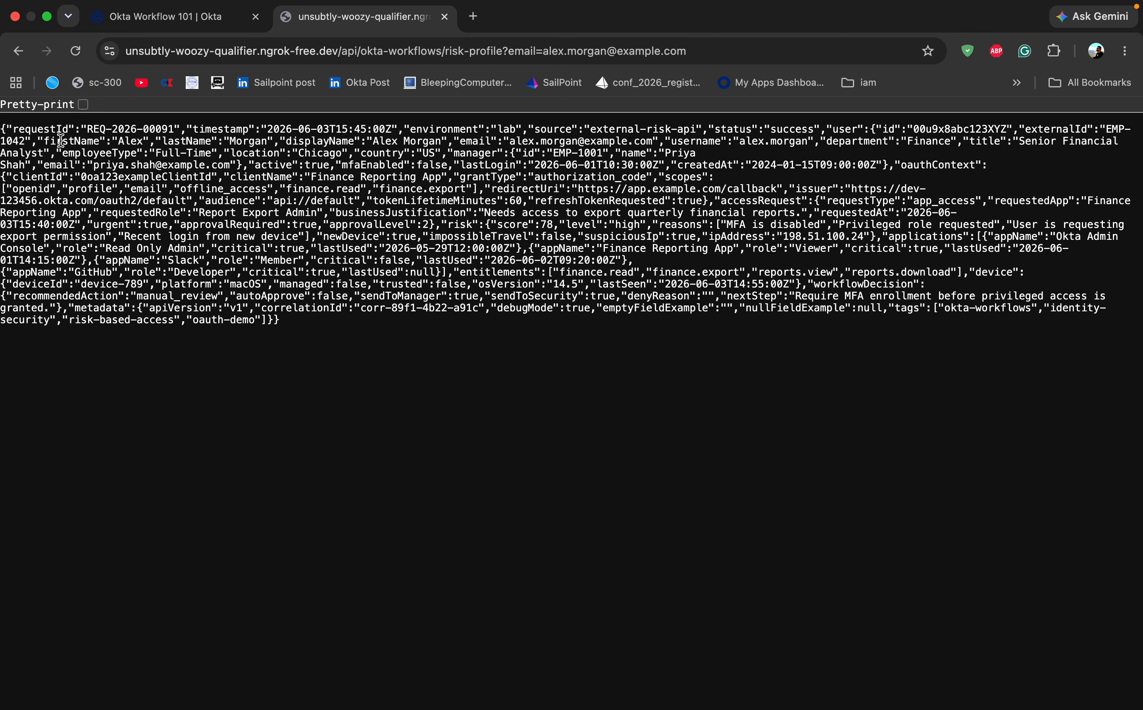
drag(11, 129, 68, 130)
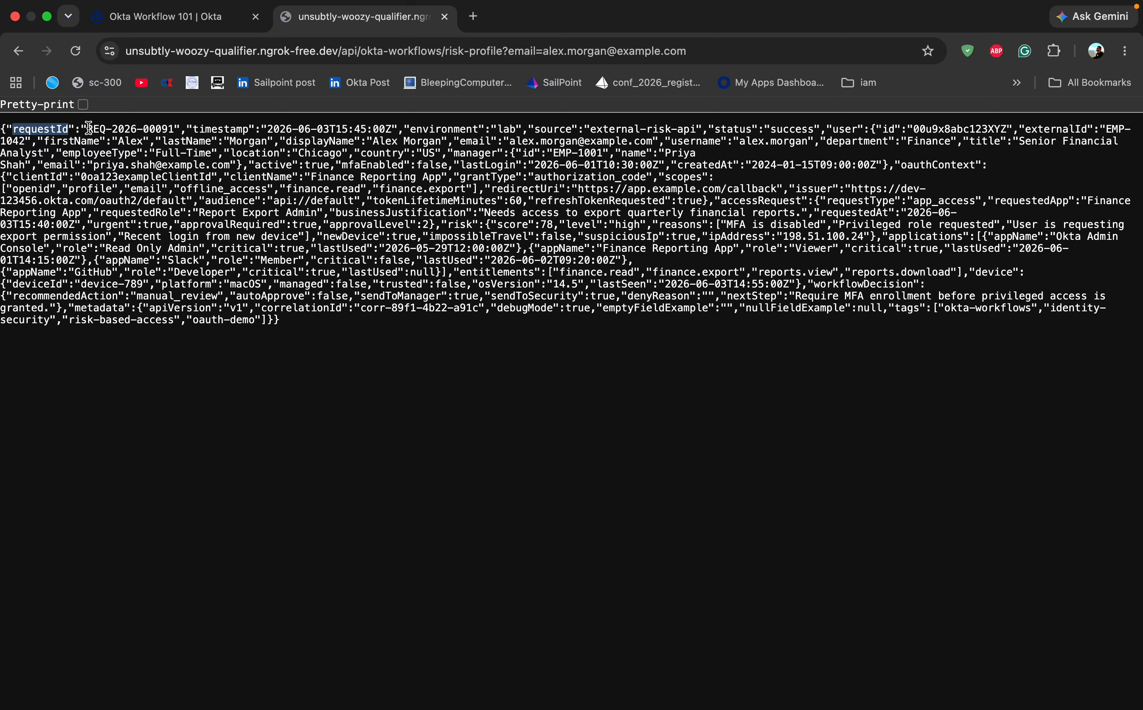
click(88, 128)
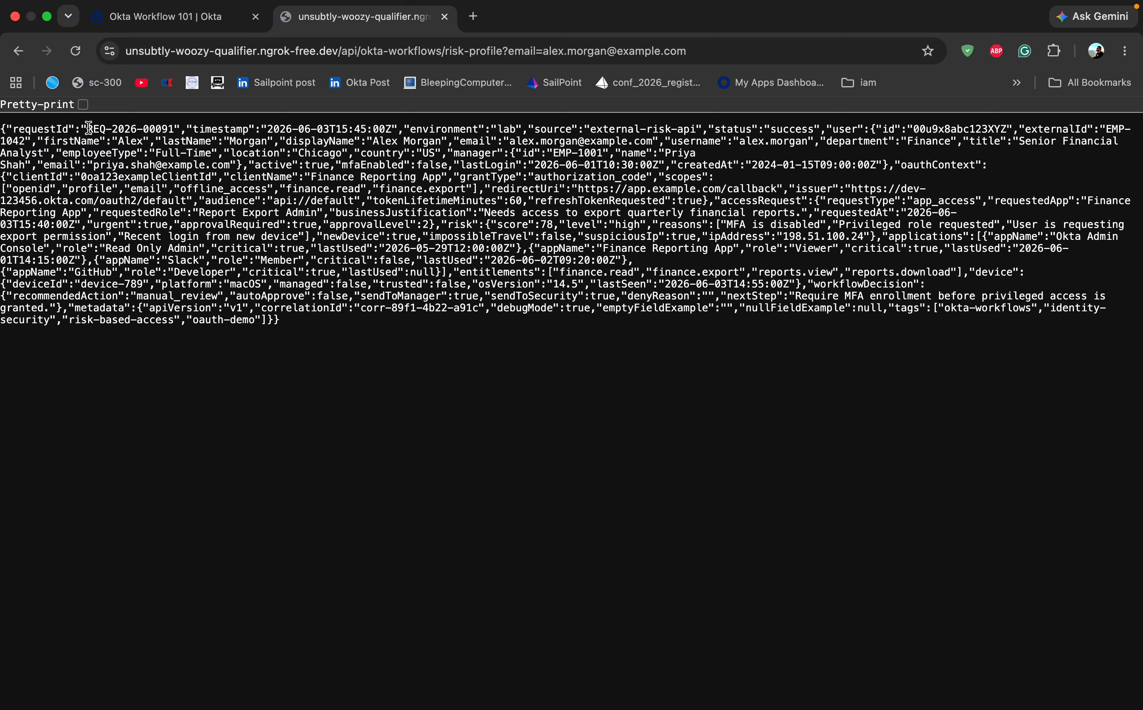
click(157, 13)
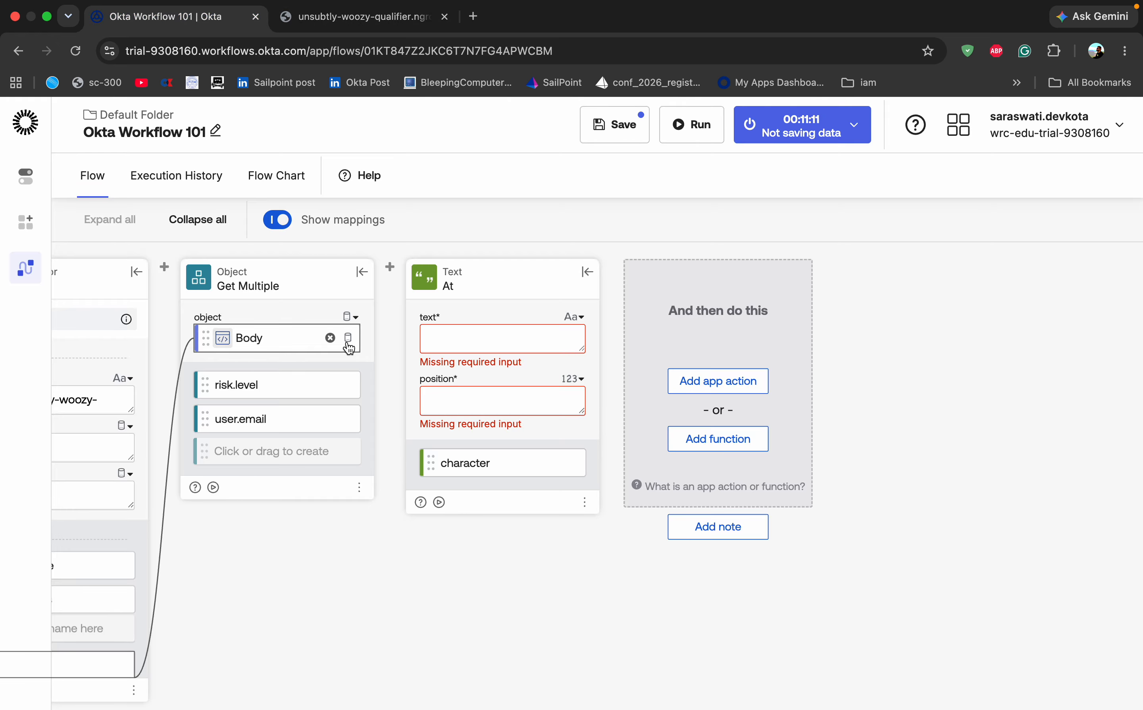
click(324, 18)
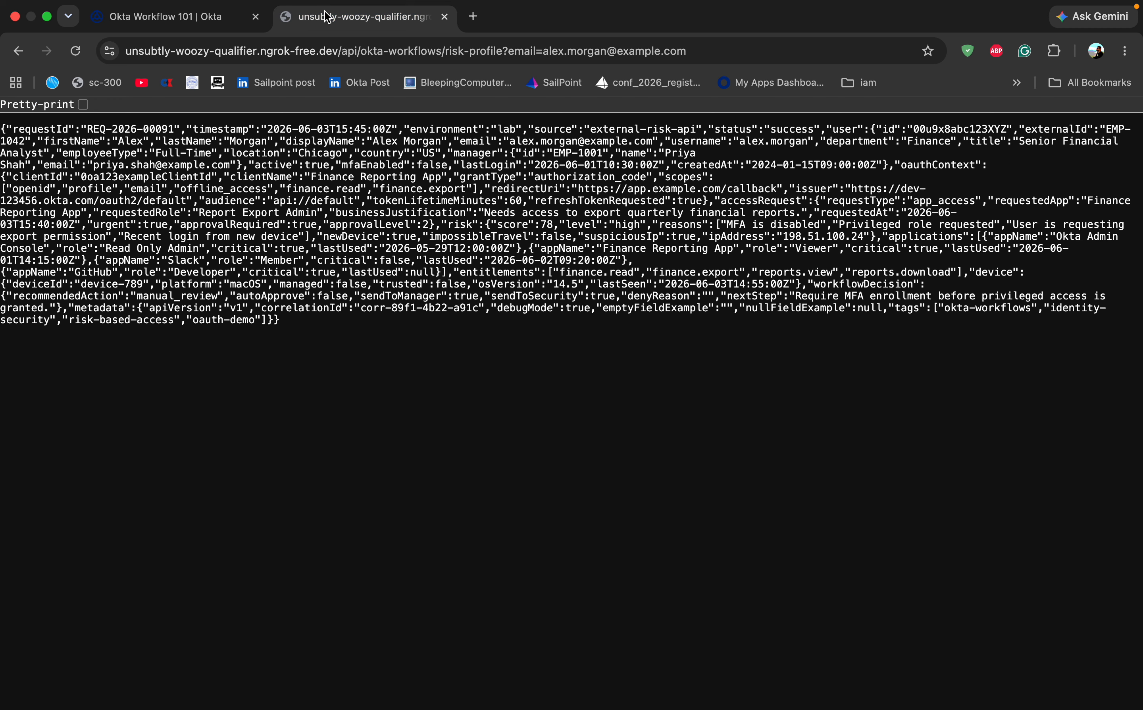
click(157, 21)
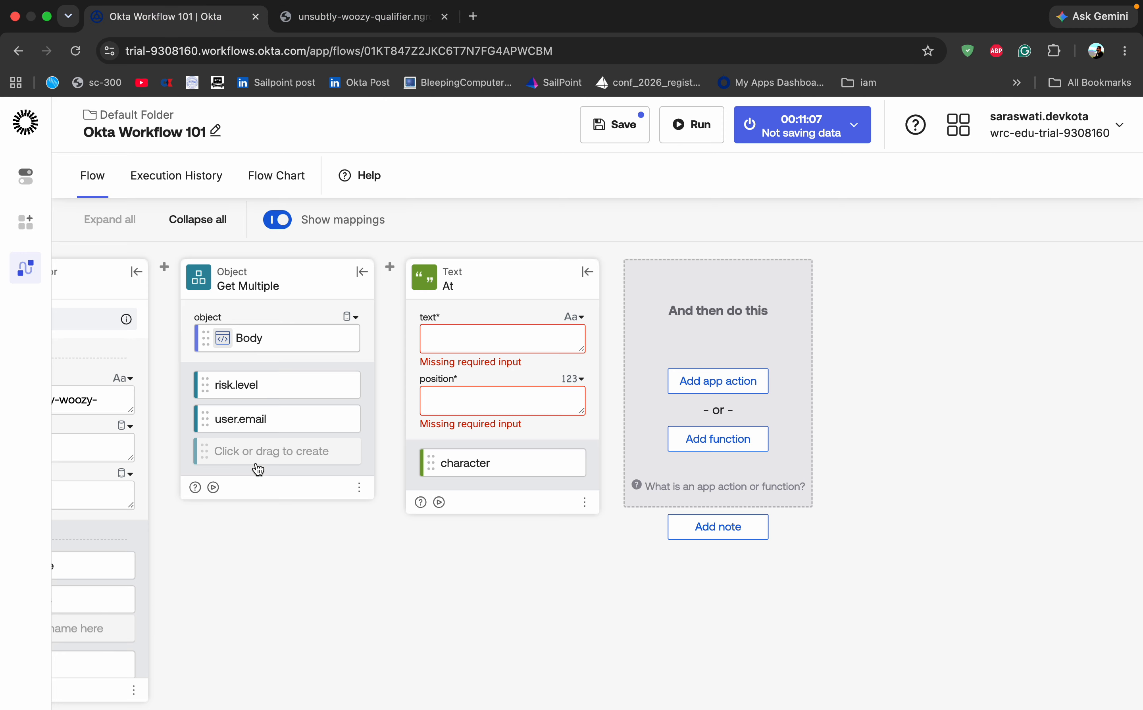
click(249, 452)
text(req)
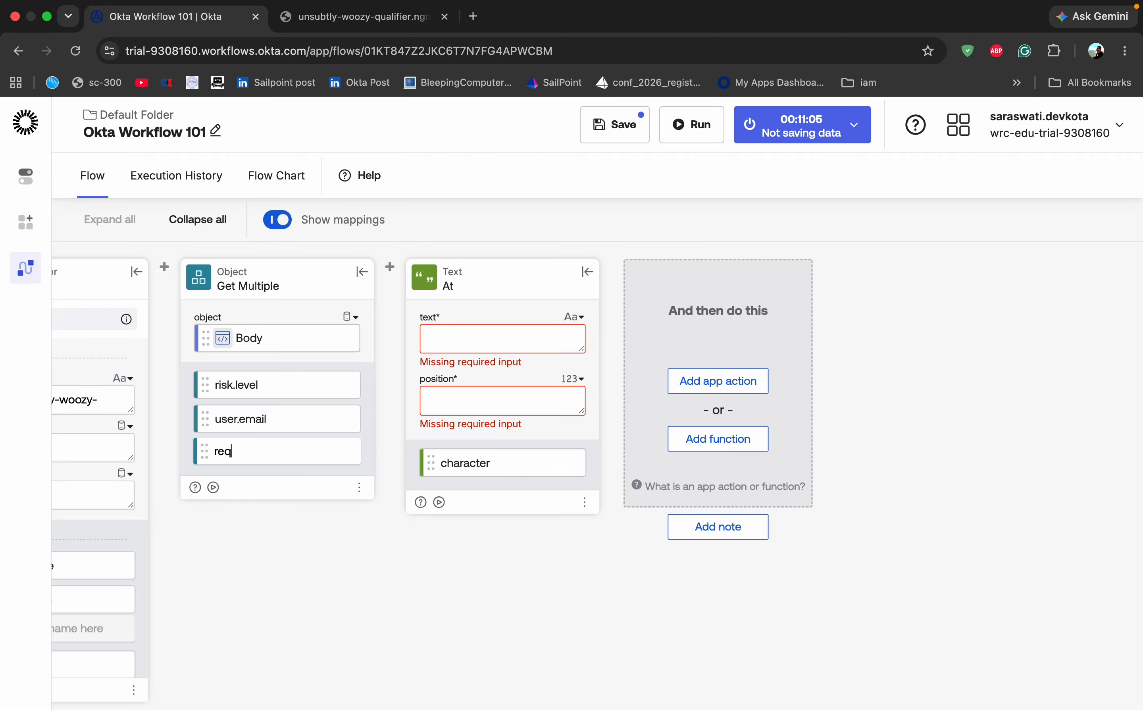
text(uestl)
click(347, 563)
drag(254, 453, 277, 458)
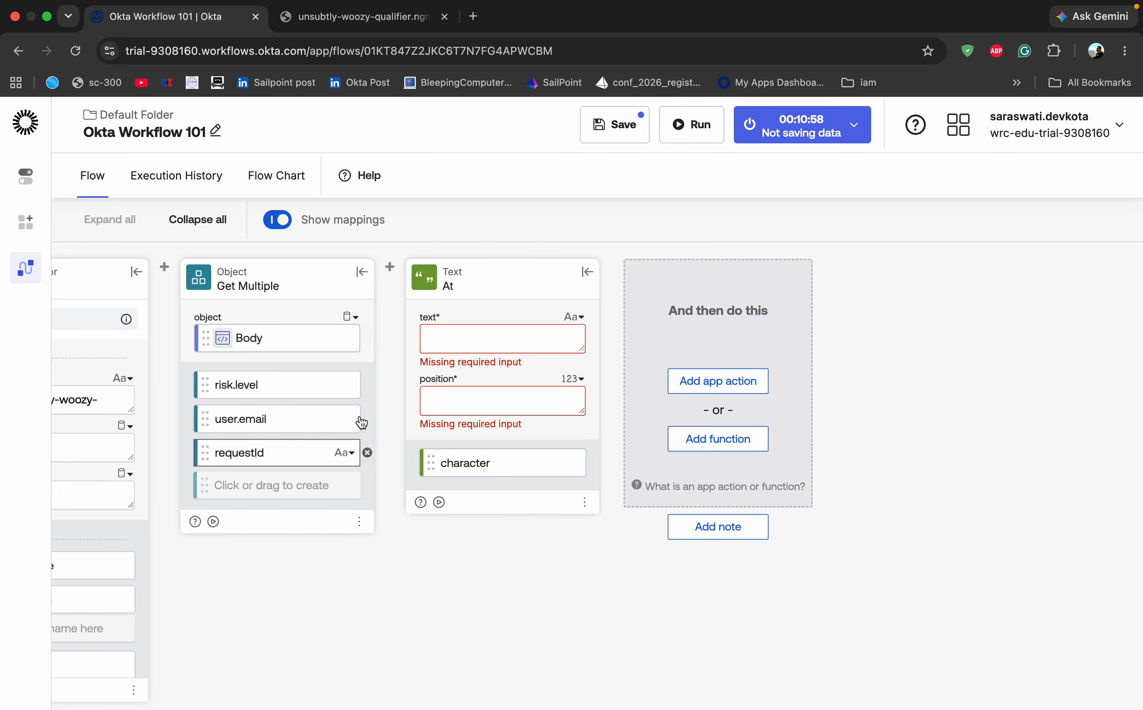
click(498, 334)
text(Yeyeyyeyyey)
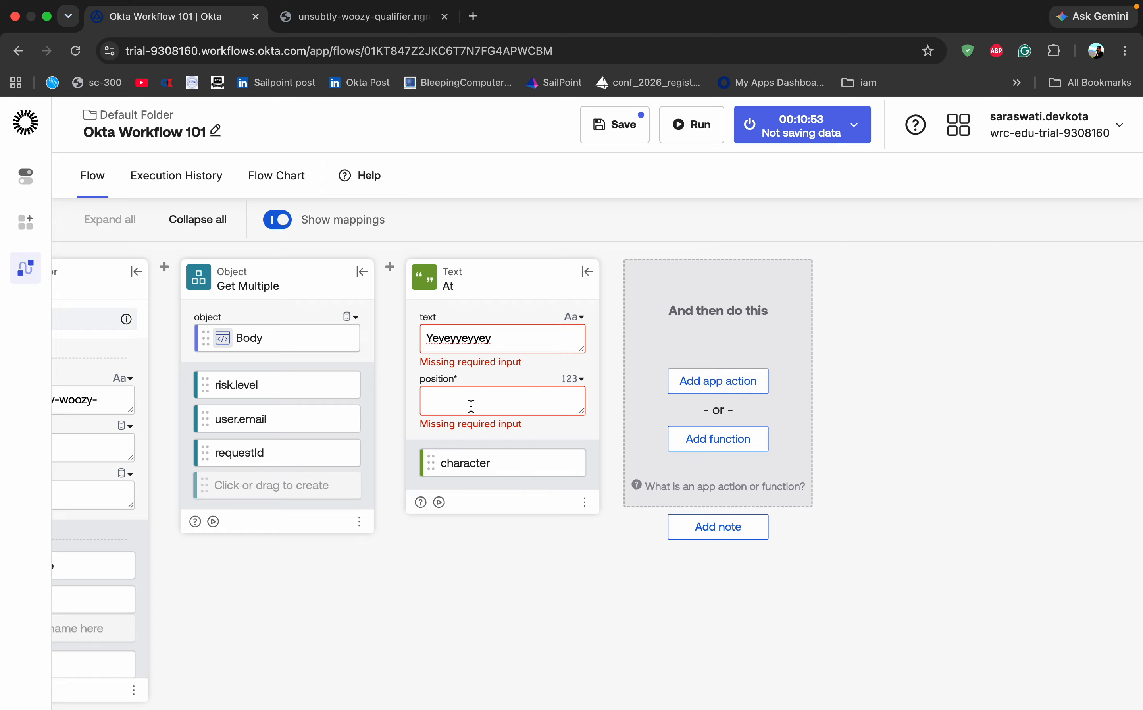
click(499, 369)
key(BackSpace)
key(BackSpace)
key(BackSpace)
key(BackSpace)
key(BackSpace)
key(BackSpace)
key(BackSpace)
key(BackSpace)
key(BackSpace)
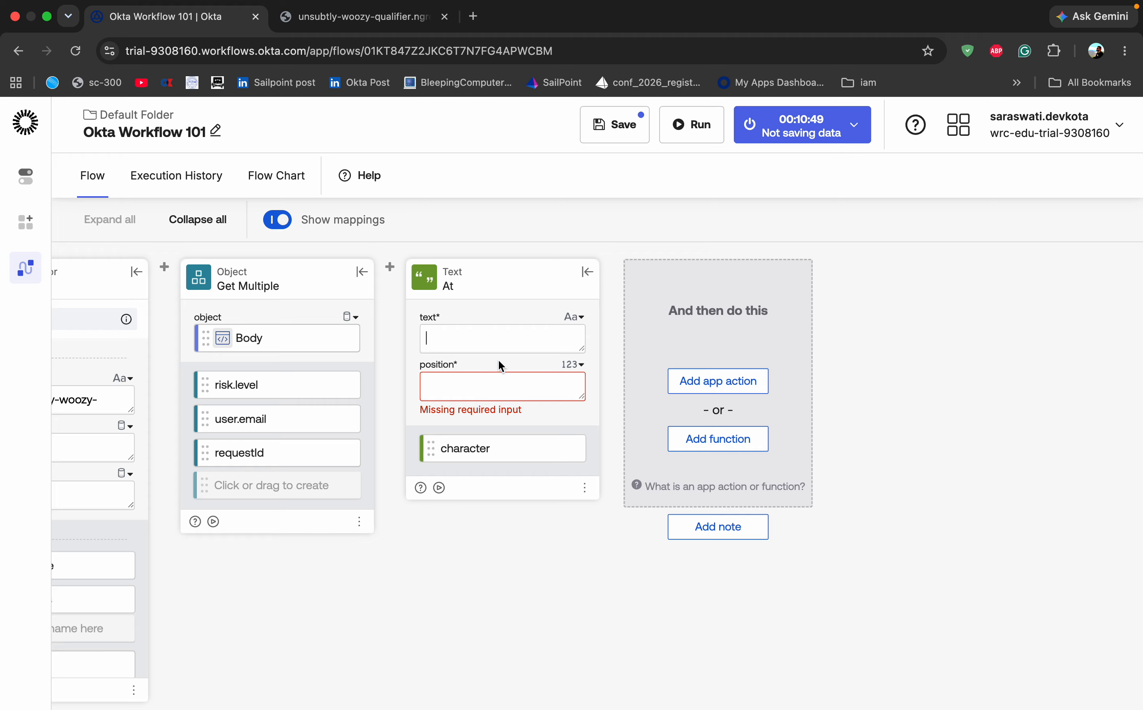
click(461, 327)
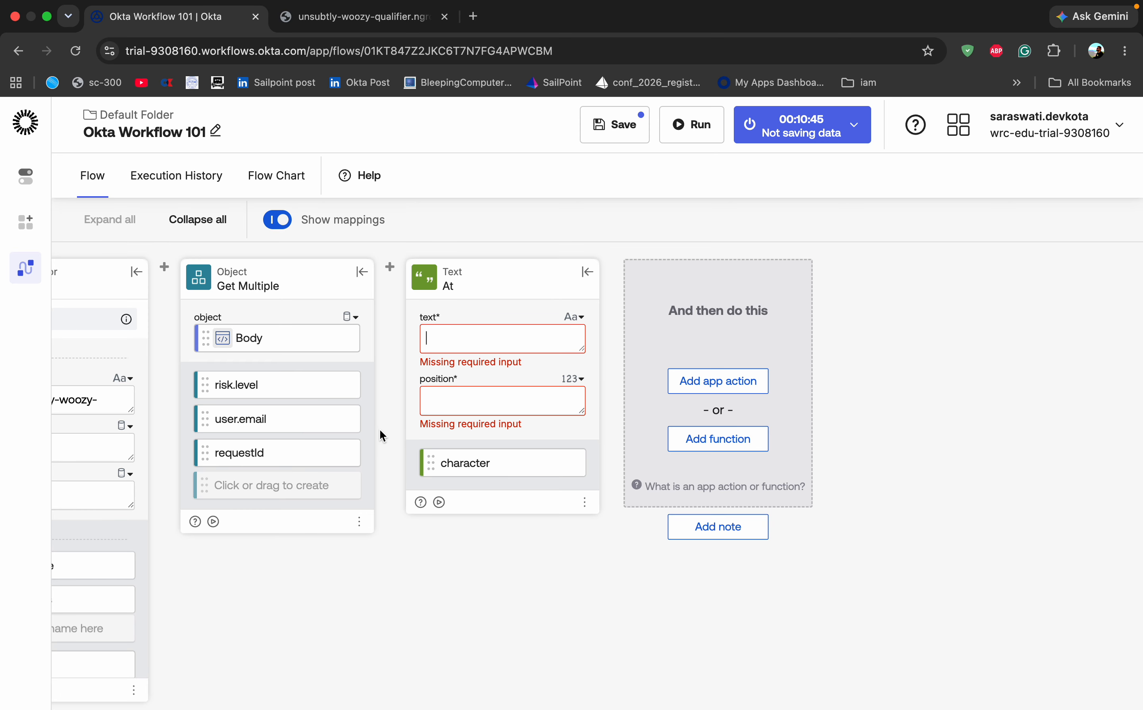
- Map the Get Multiple card's requestId output to the Text At card's text input and set its position to 0
click(262, 462)
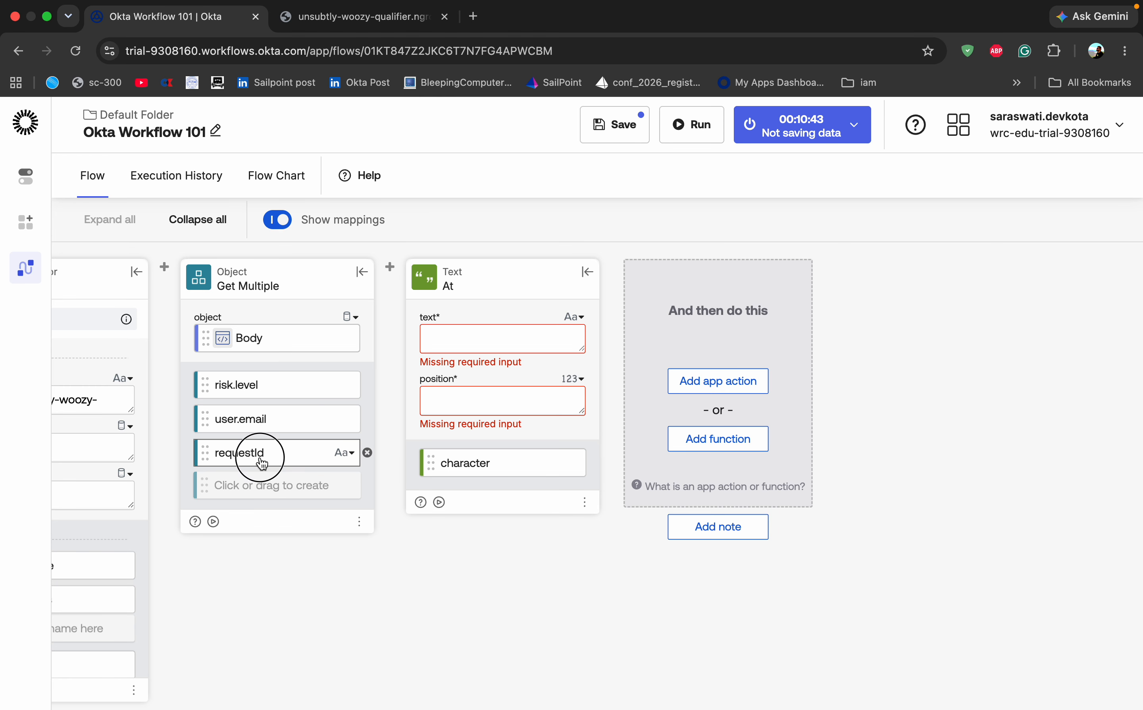
drag(262, 463, 492, 342)
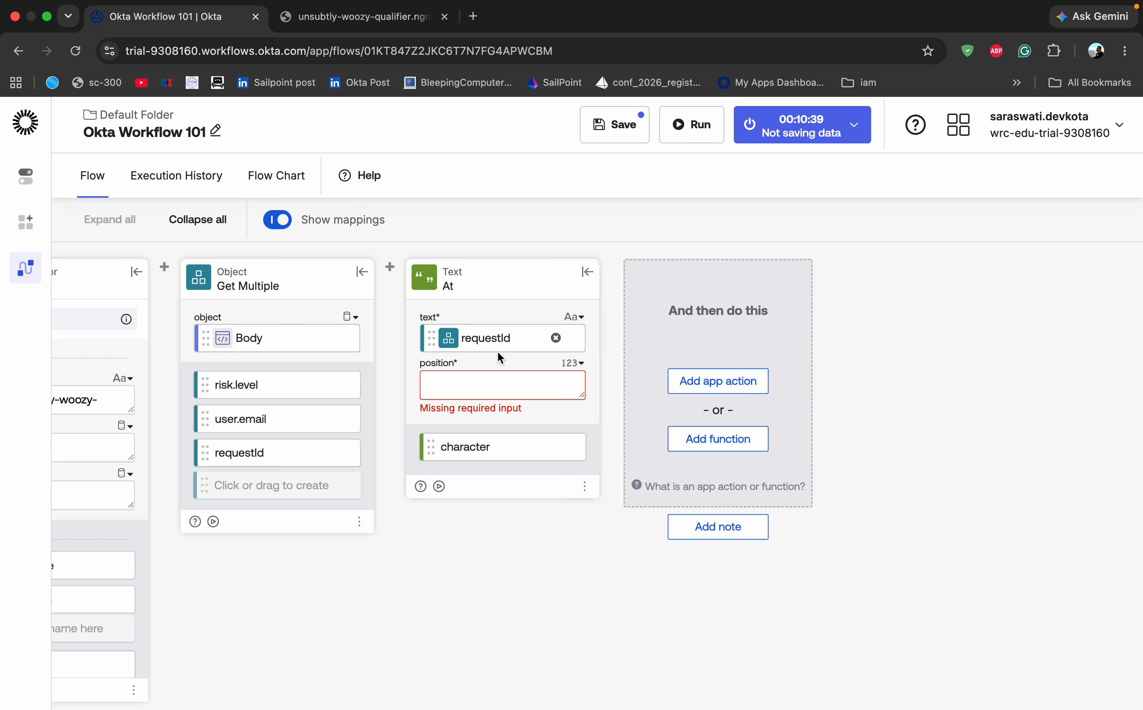
click(284, 19)
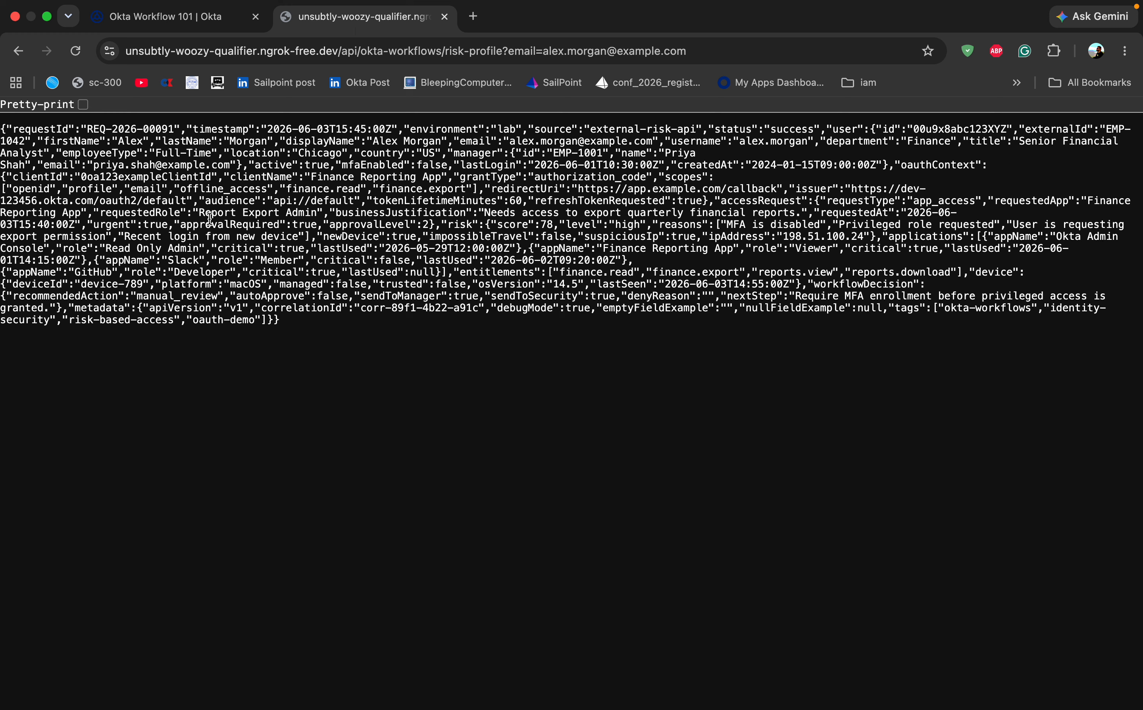
click(93, 129)
drag(88, 129, 90, 129)
click(157, 18)
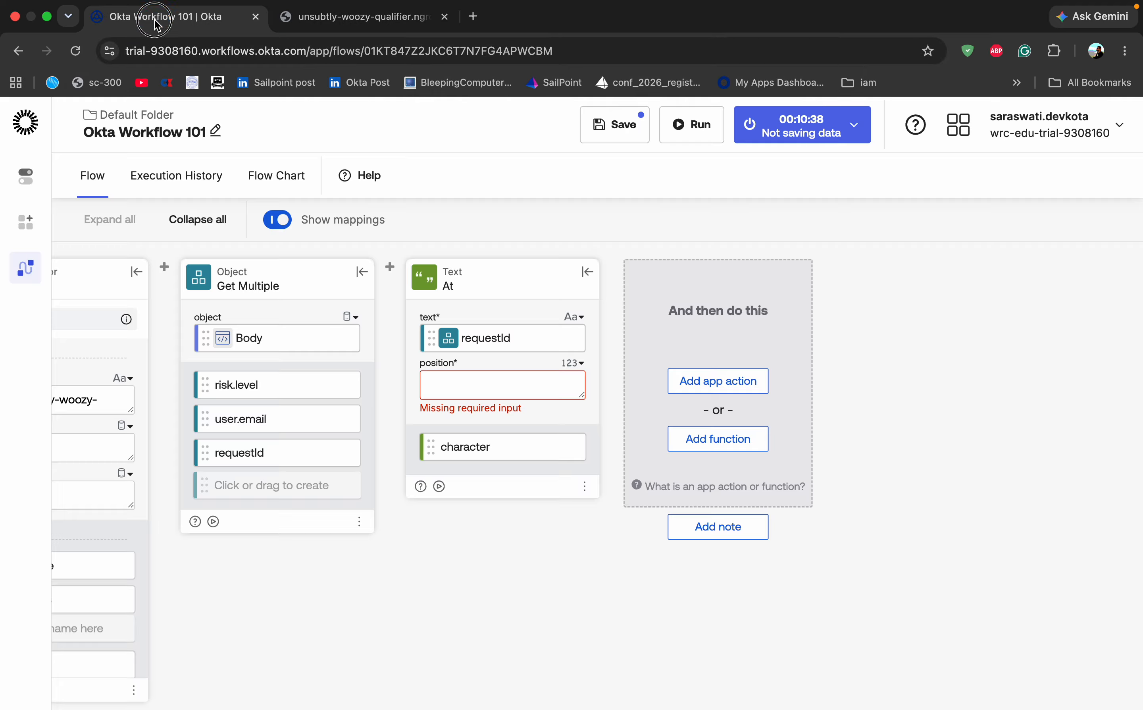
click(441, 385)
text(0)
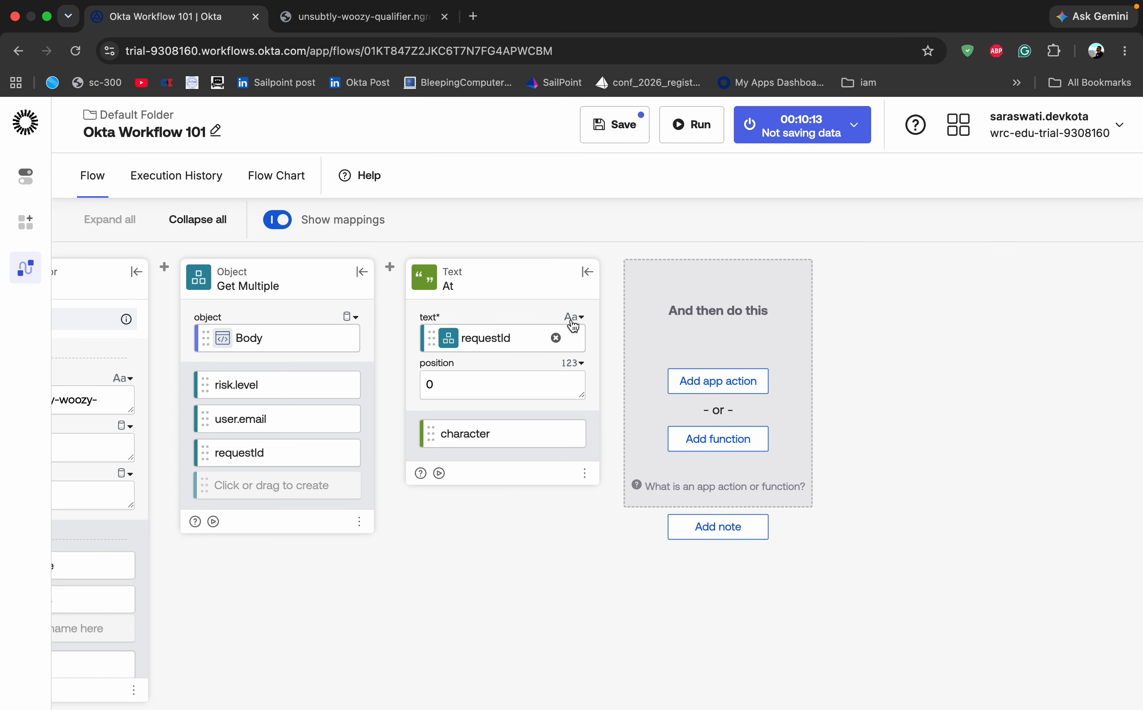
- Save the flow and run it
click(607, 139)
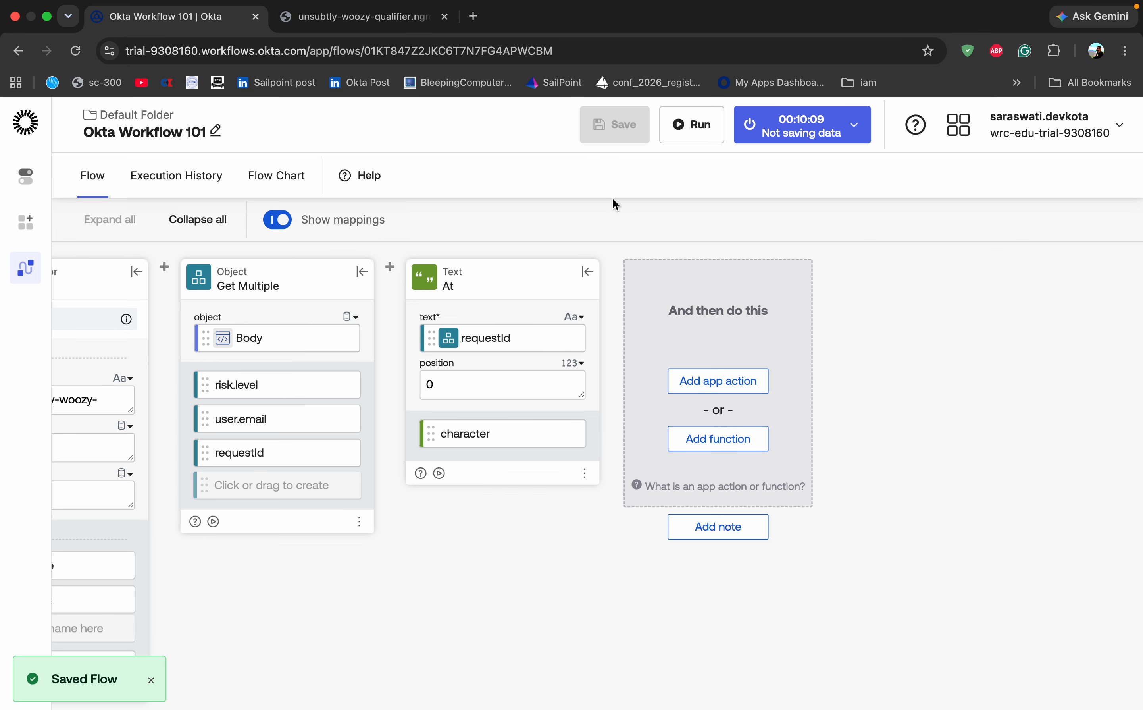
scroll(490, 573, left, 6)
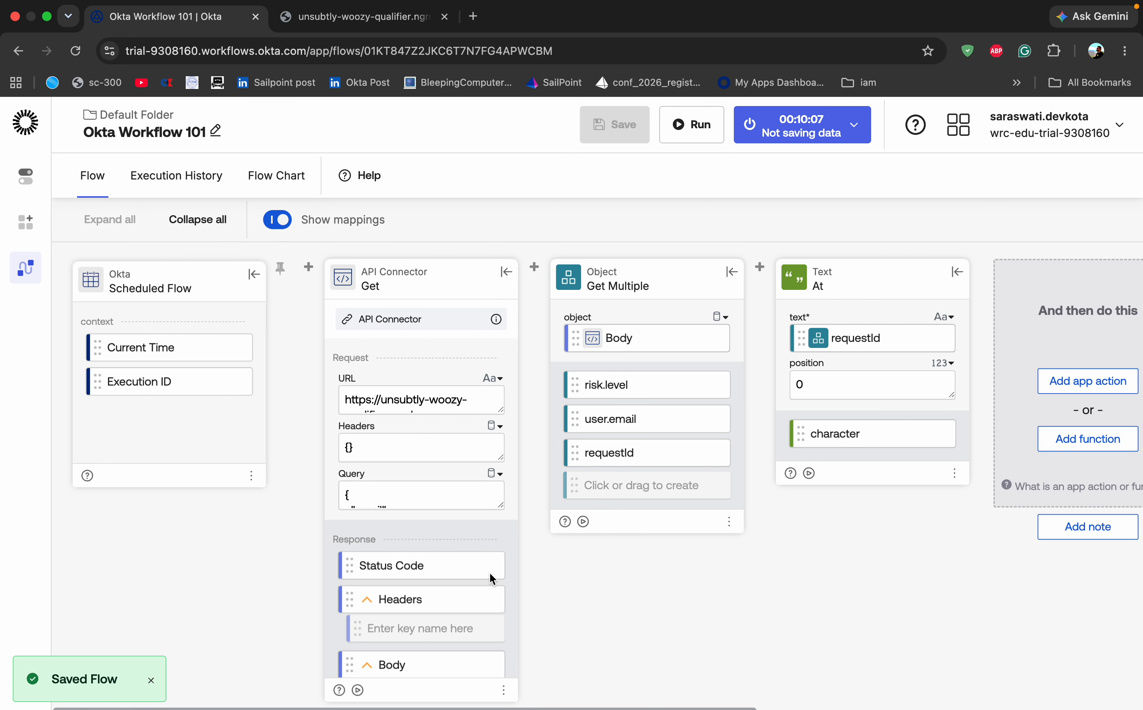
scroll(489, 573, right, 4)
click(691, 125)
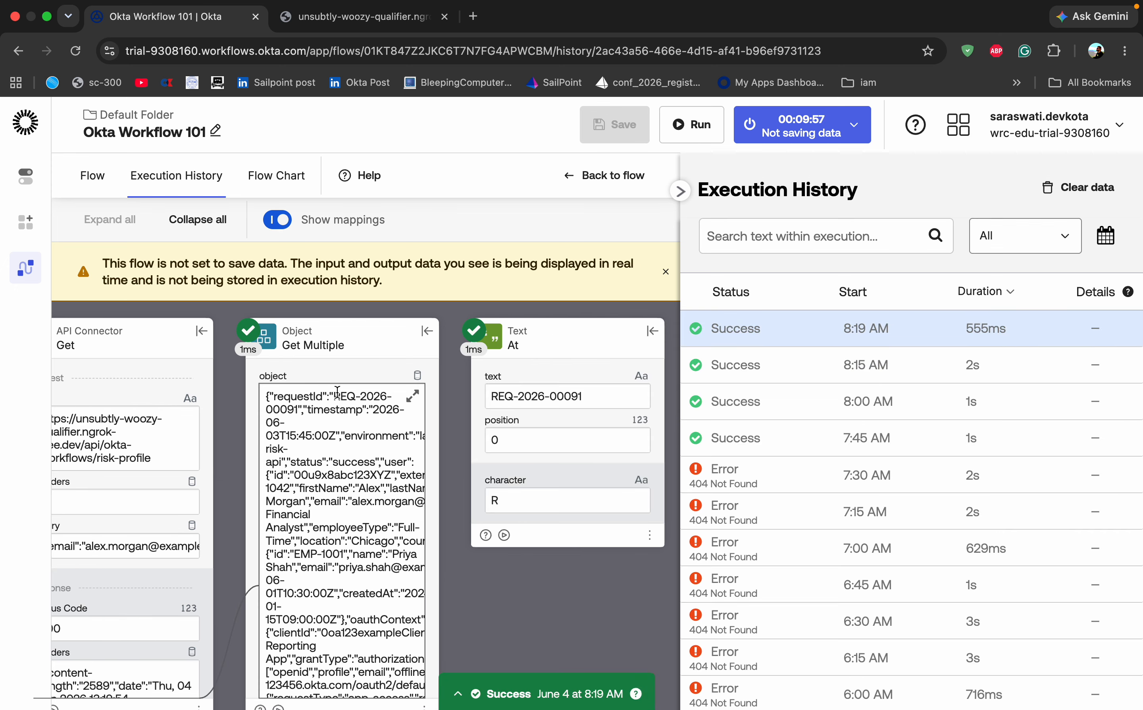
- Examine the run results of the Get Multiple and Text At cards and the manager ID in the API response
scroll(343, 540, down, 5)
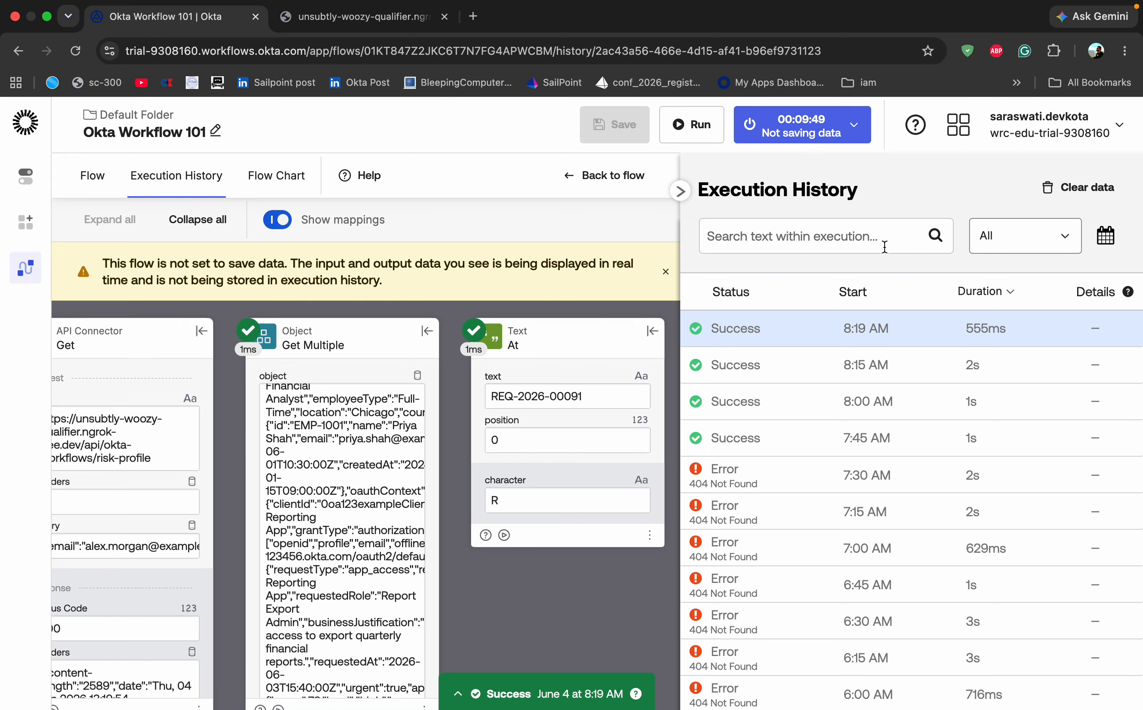
click(680, 191)
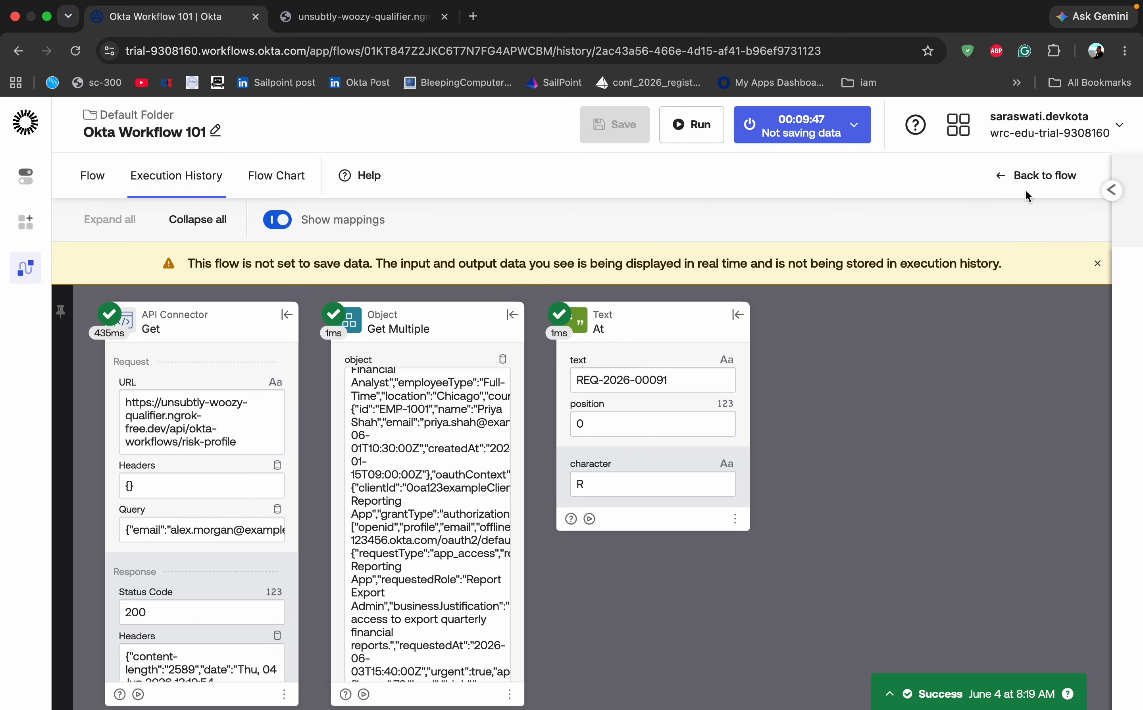
click(1040, 176)
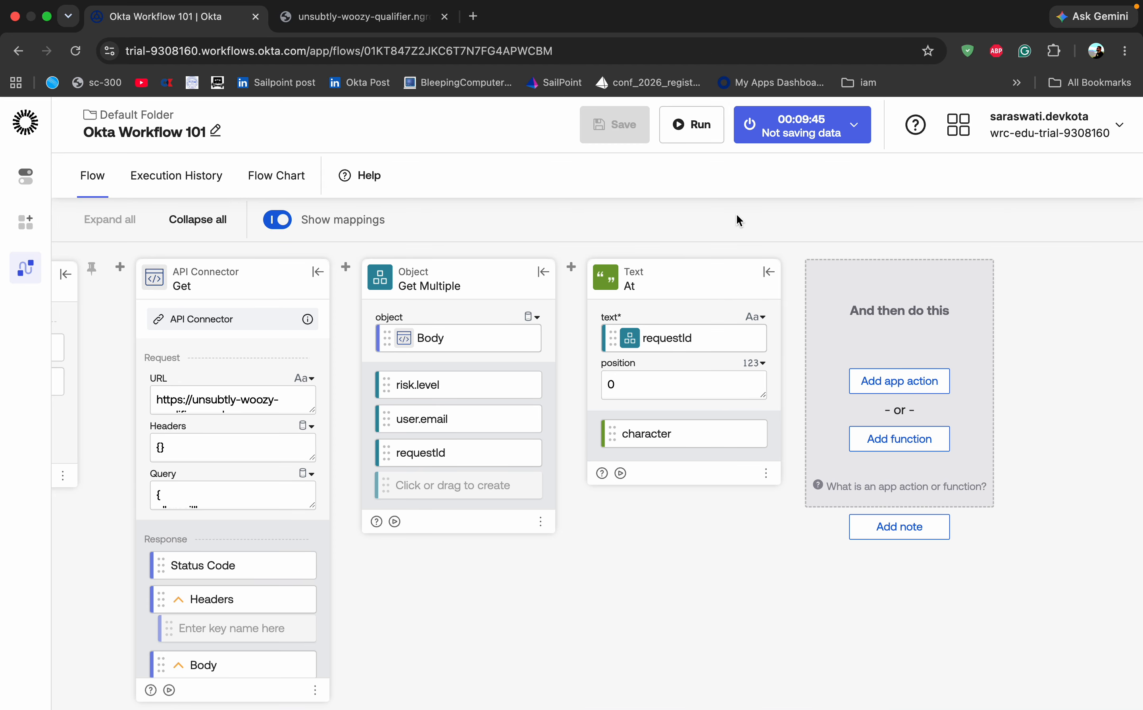
click(319, 30)
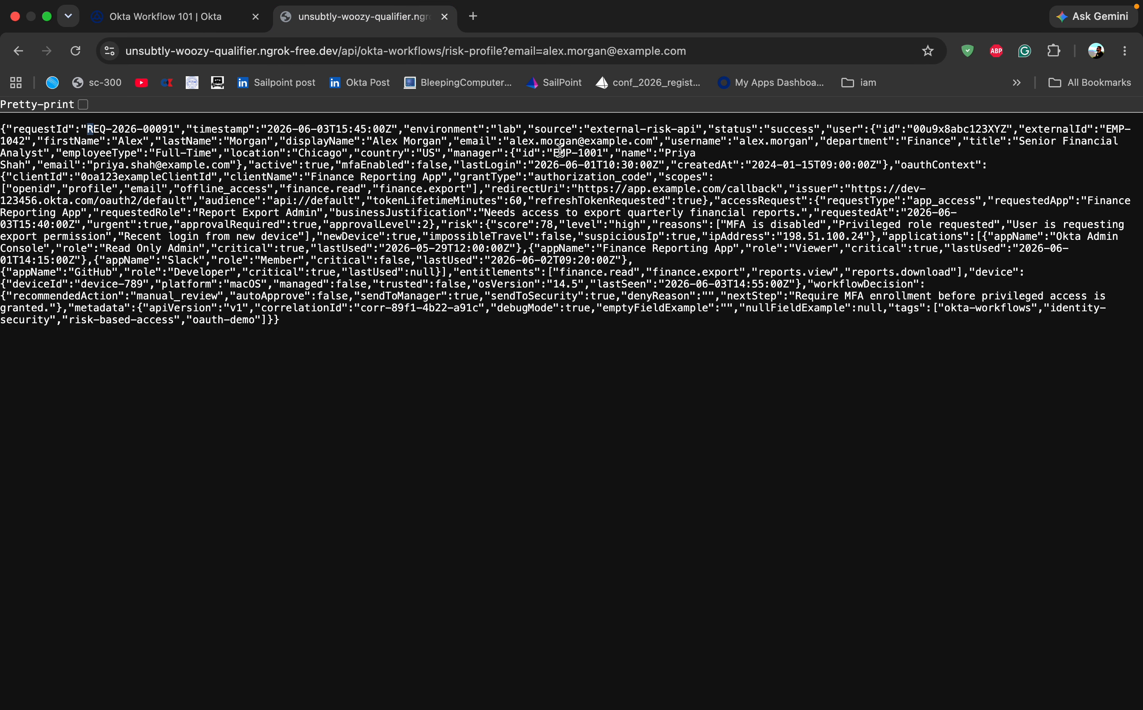
drag(553, 152, 603, 152)
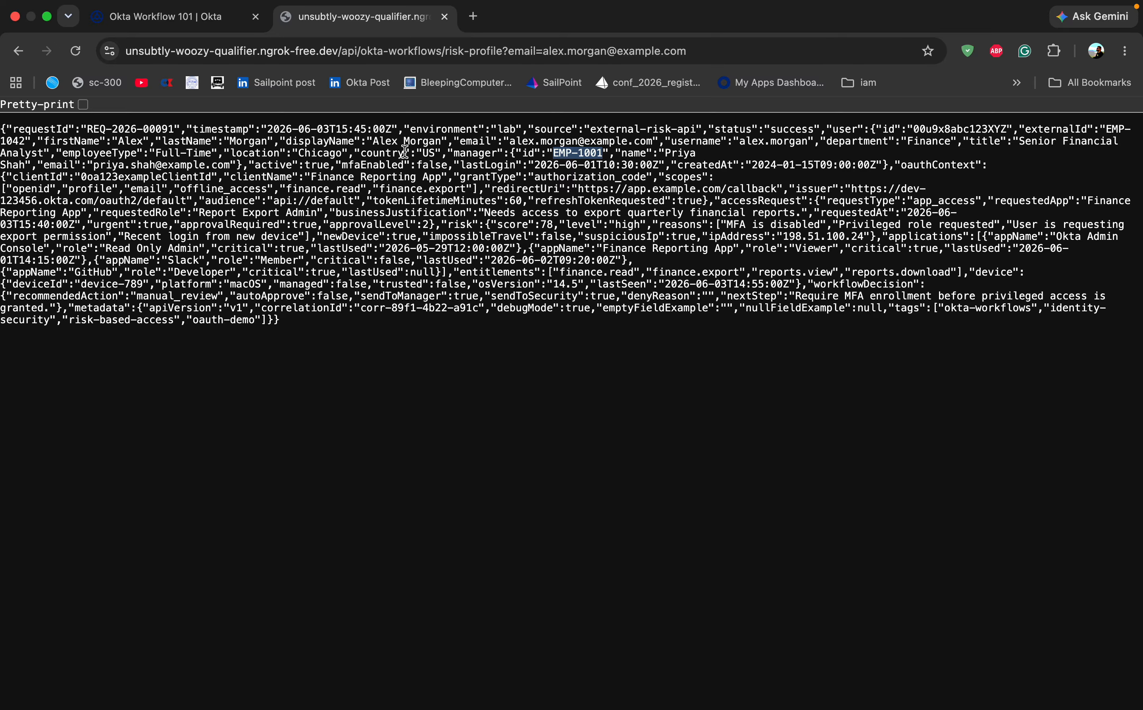
click(195, 23)
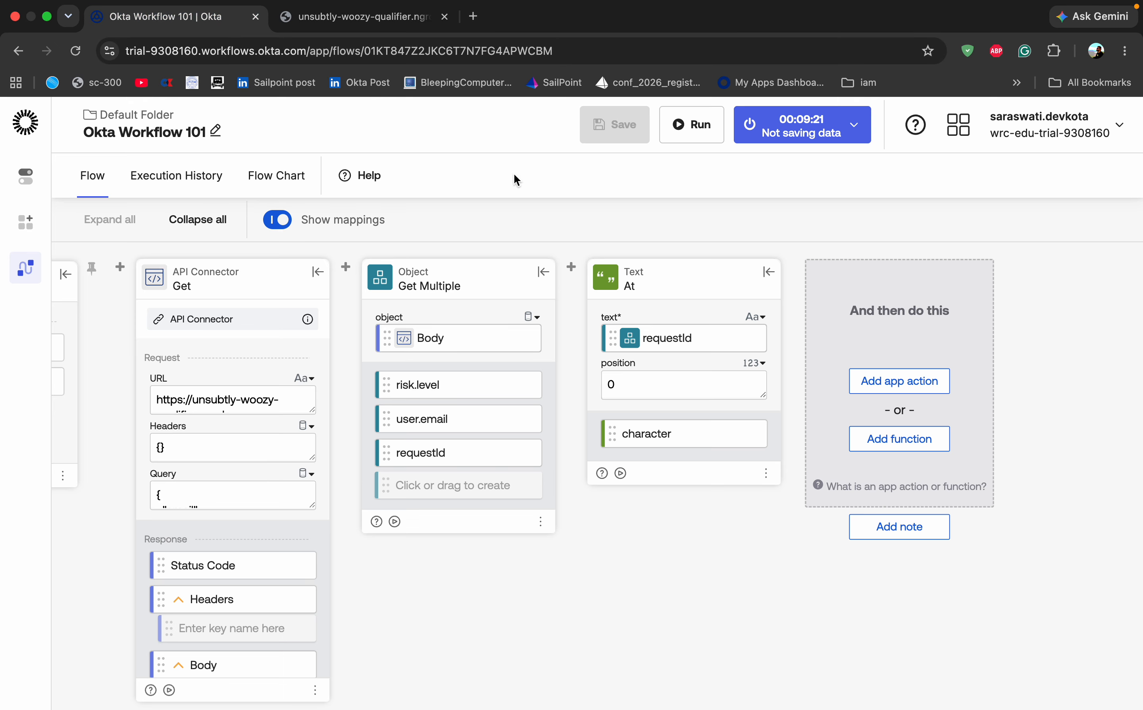
- Delete the Text At card from the flow
click(770, 473)
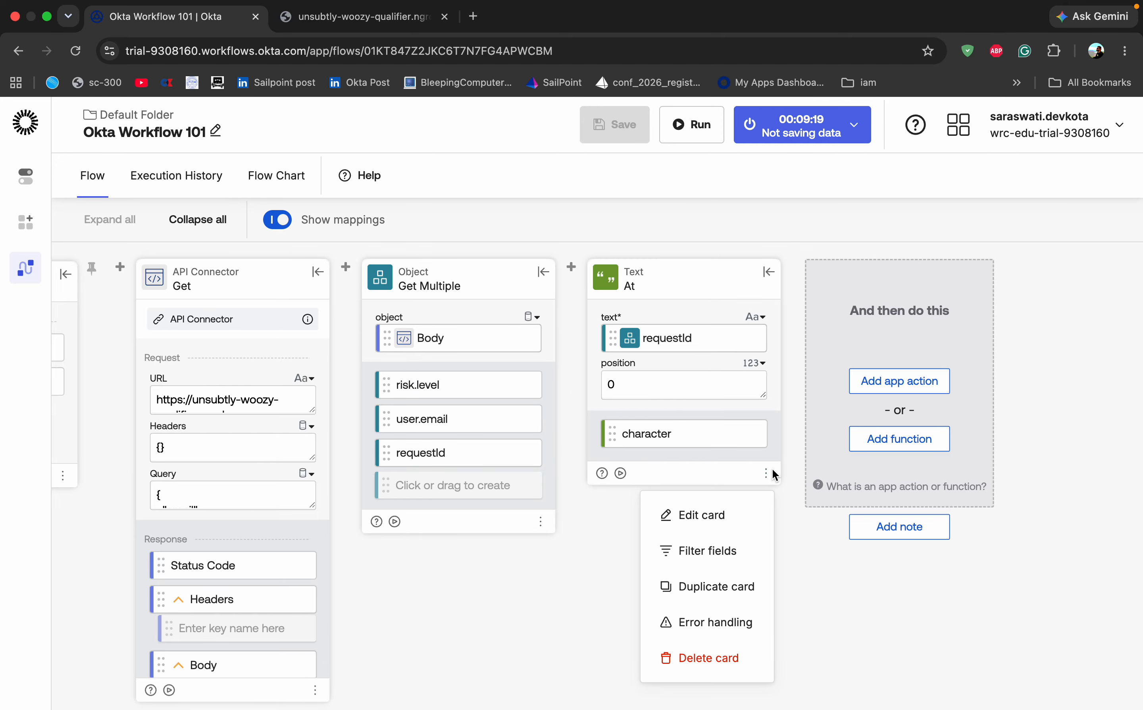
click(704, 659)
click(747, 469)
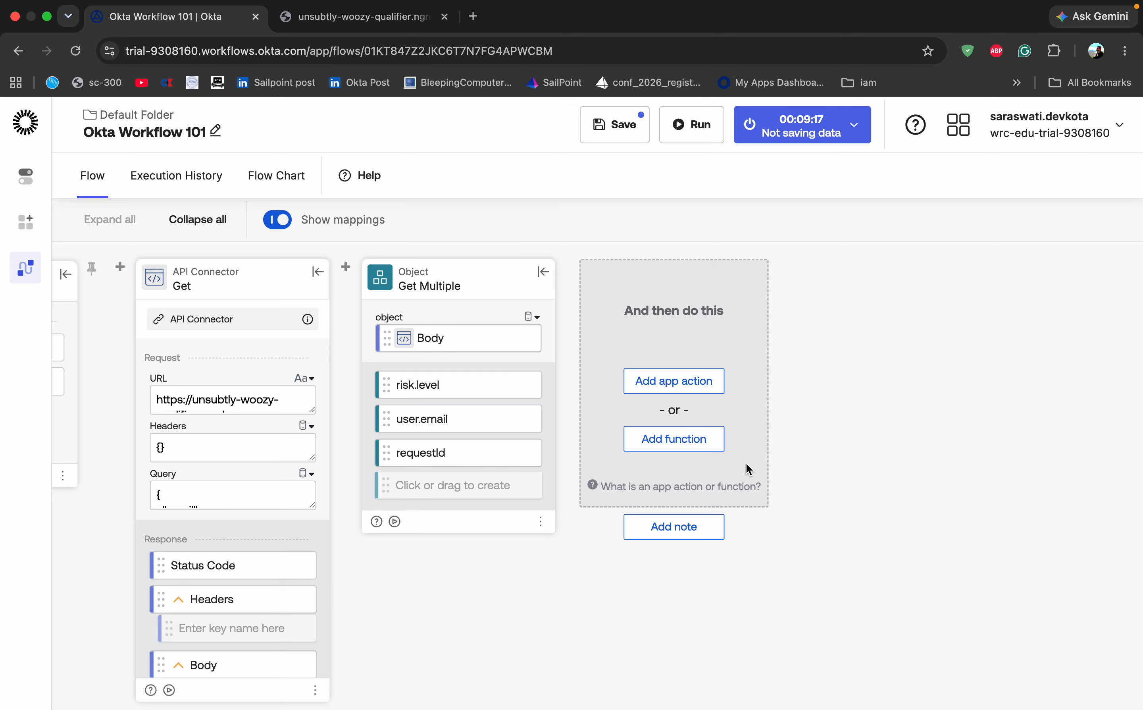
- Add a Text Base64 function card after the Get Multiple card
click(674, 446)
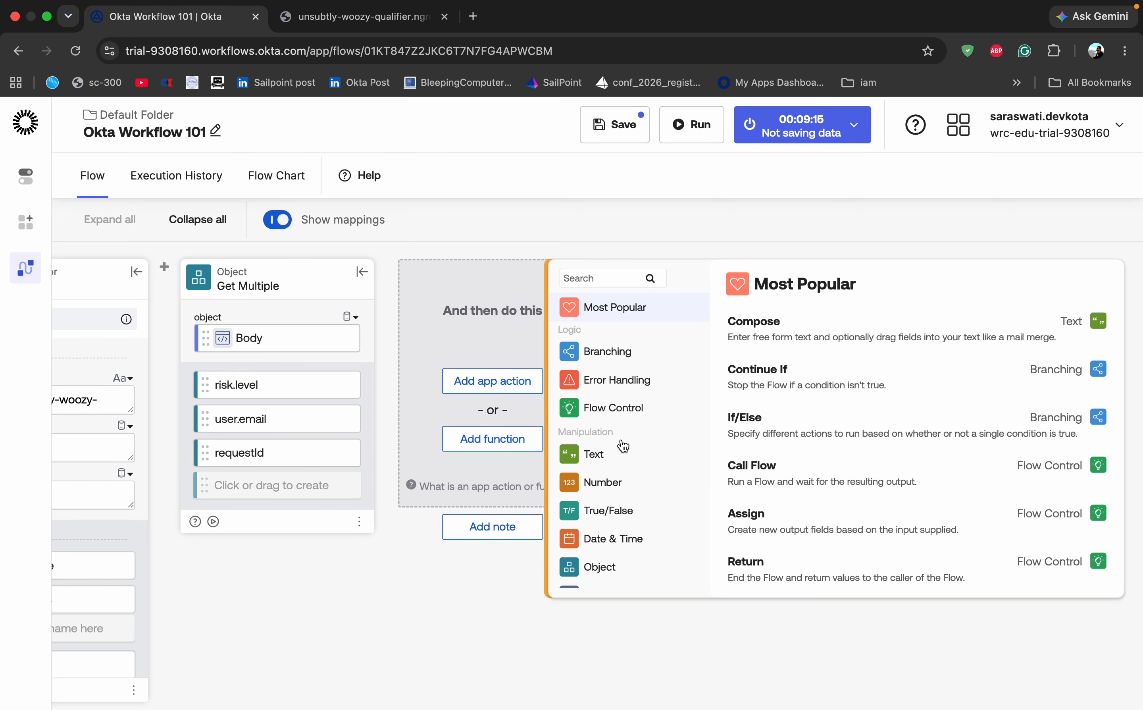
click(605, 454)
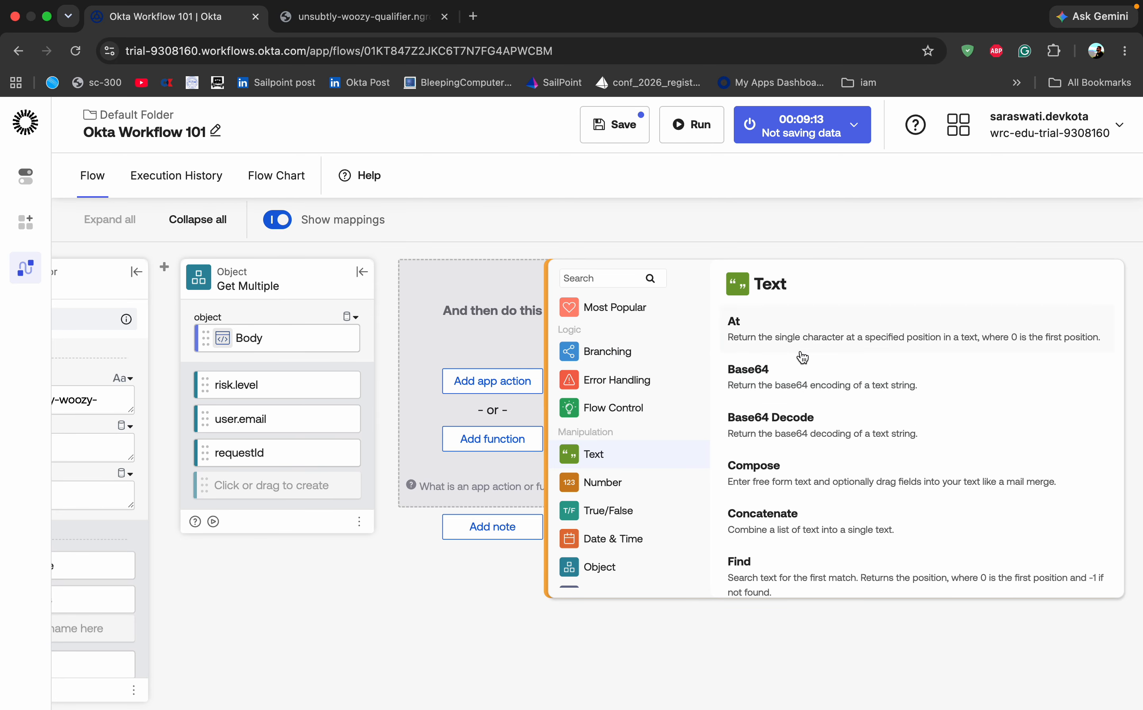
click(766, 388)
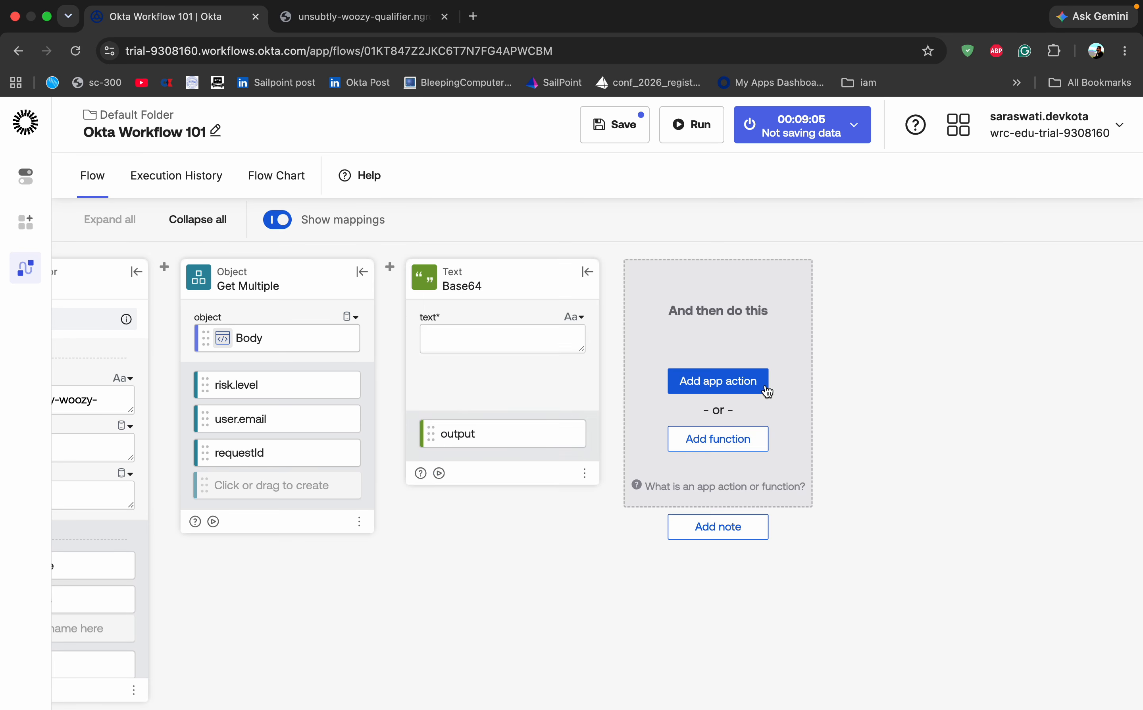
- Search the web for cyberchef in a new browser tab and open the CyberChef site
click(473, 17)
text(cyberchef)
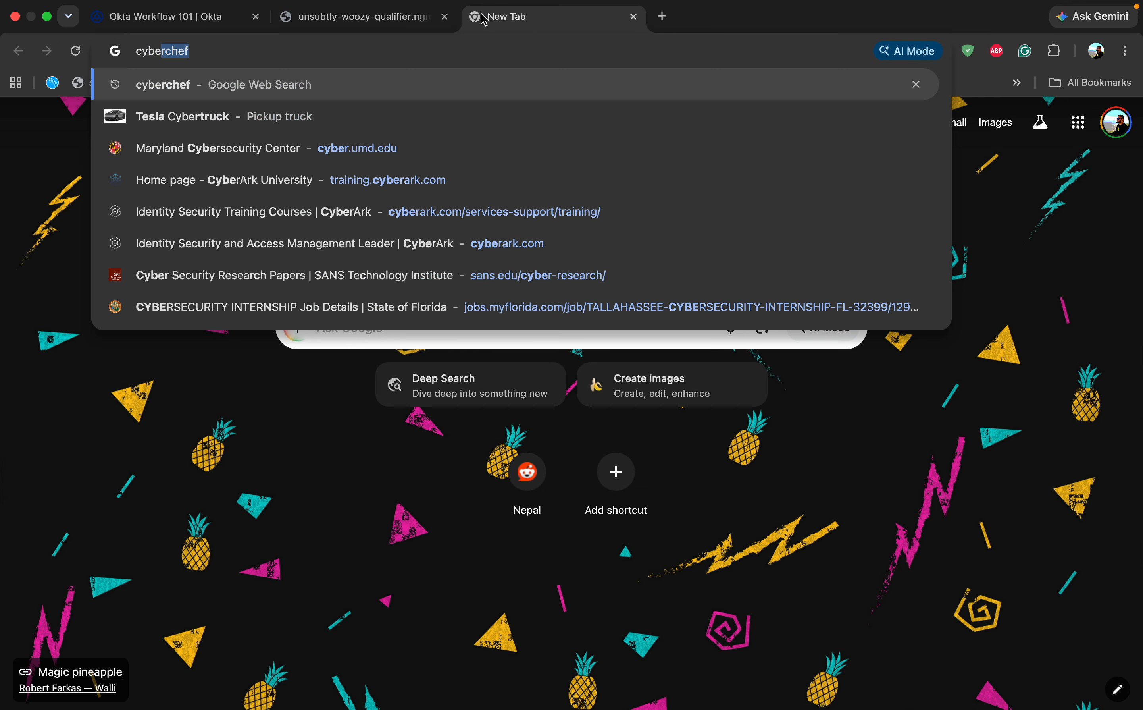
key(Return)
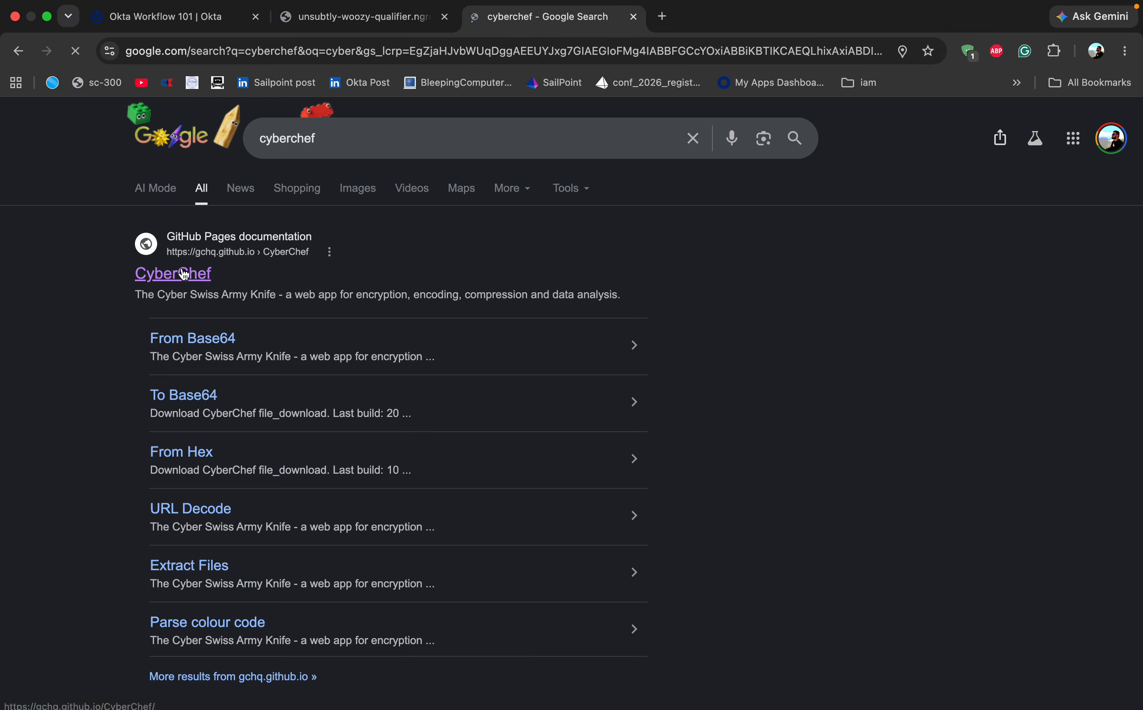
click(173, 273)
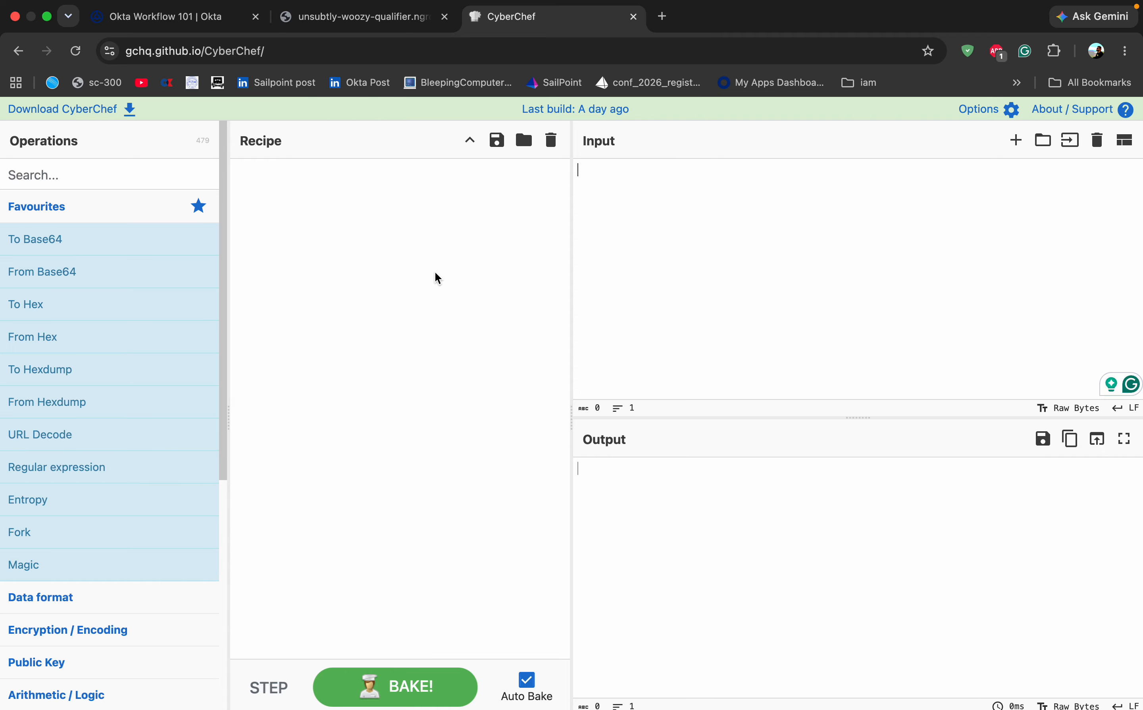
- Enter "Text" as the CyberChef input and add the To Base64 operation to the recipe
click(632, 214)
text(Text)
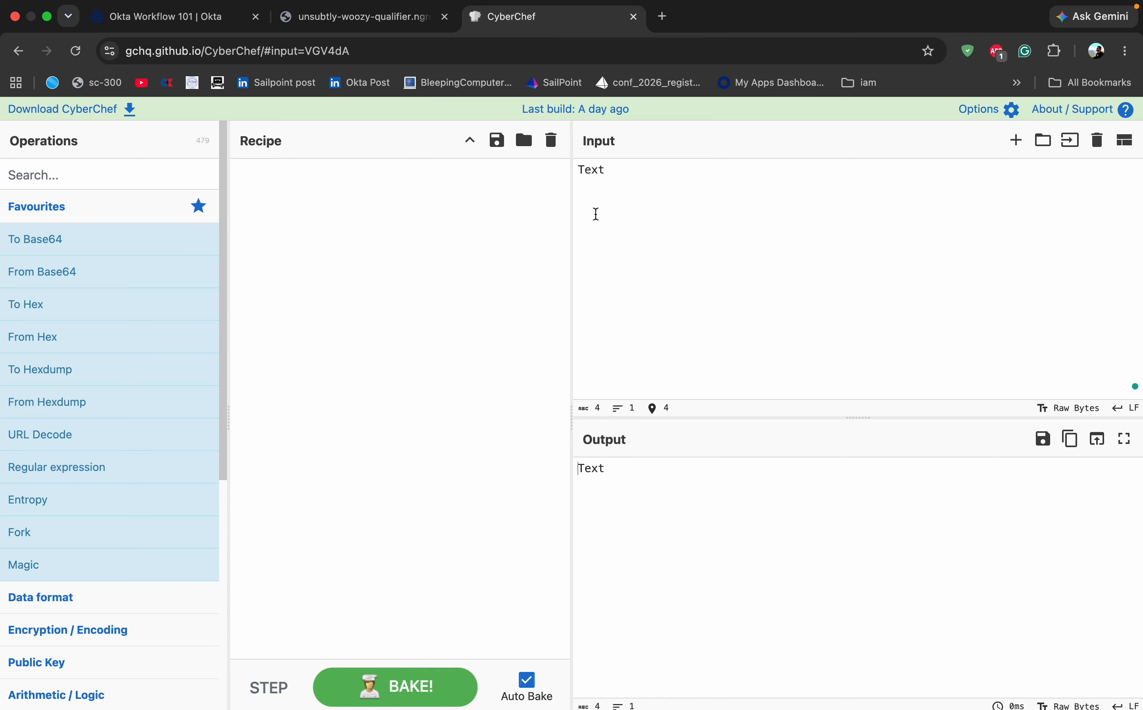
mouse_move(63, 238)
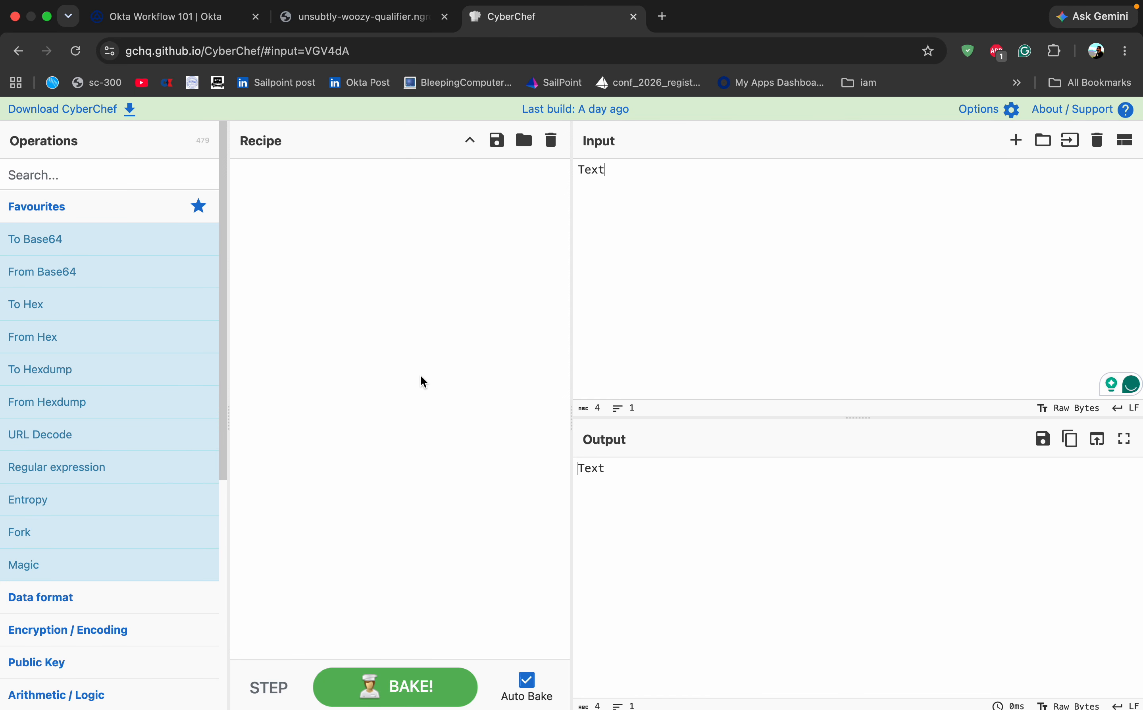
drag(84, 247, 393, 191)
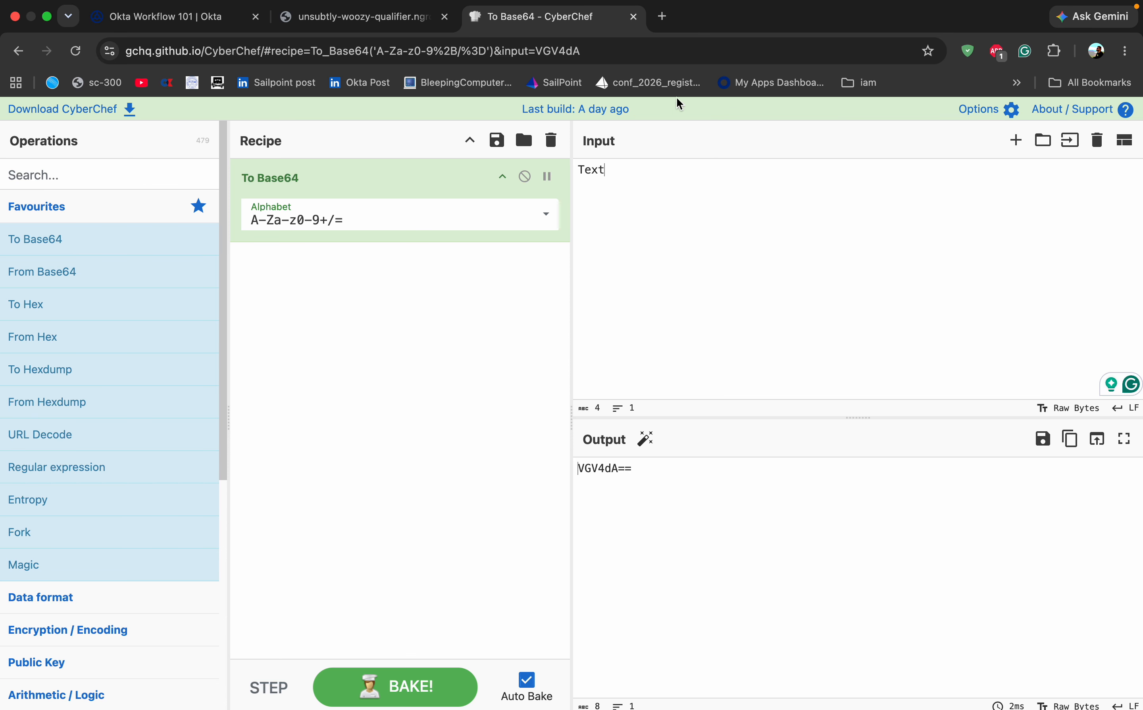
- Open jwt.io in a new browser tab and copy the sample encoded JSON Web Token
click(662, 17)
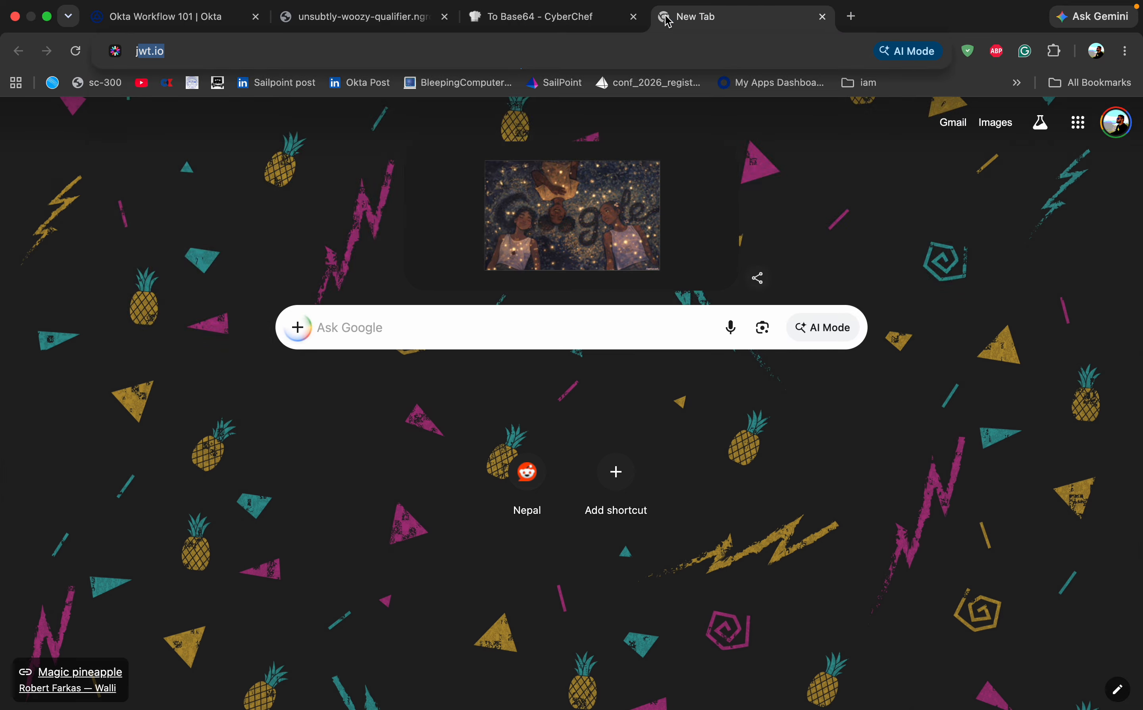
text(jwt)
key(Return)
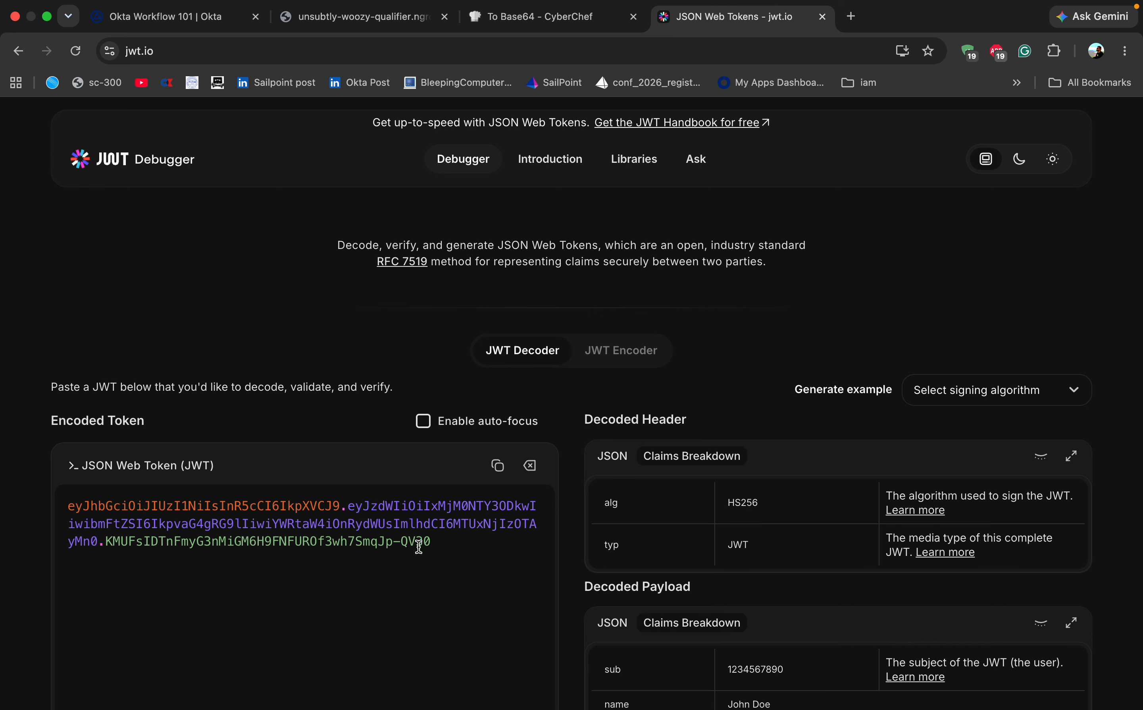
scroll(417, 545, down, 3)
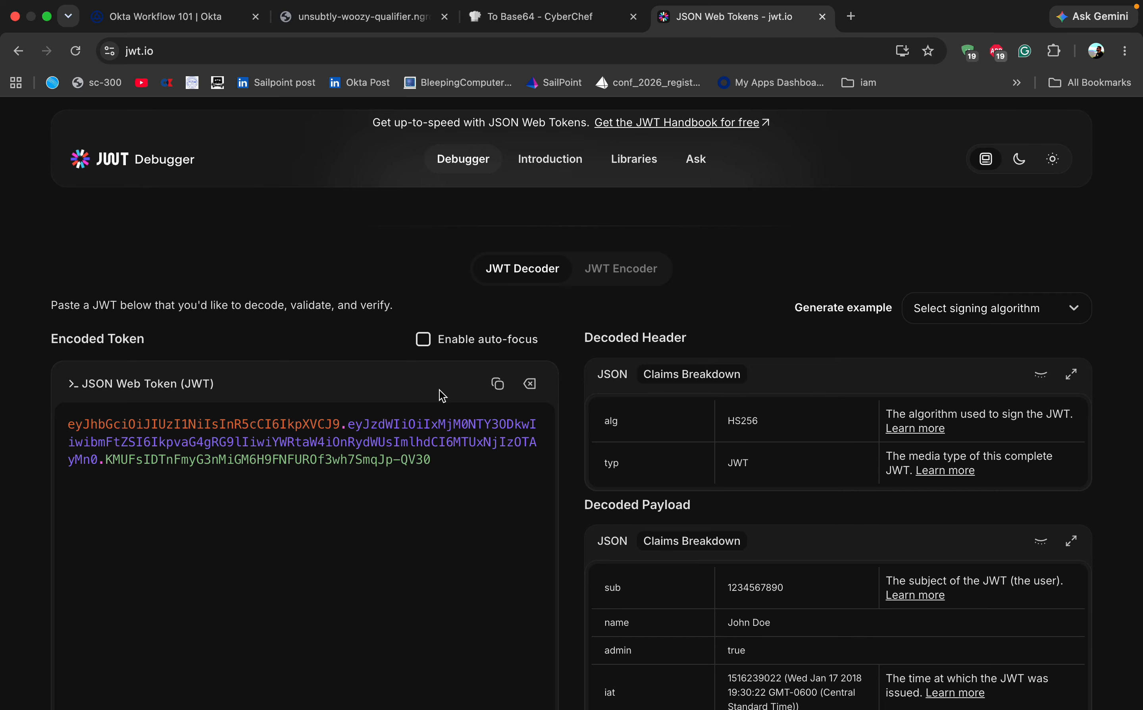
click(498, 387)
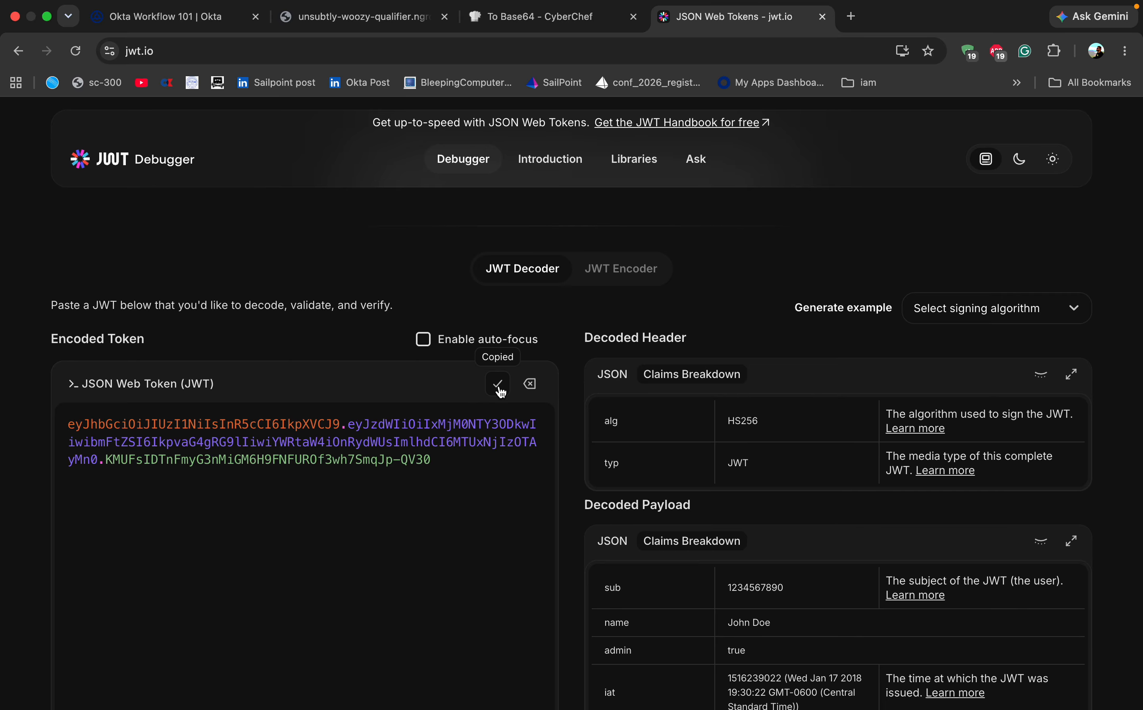
- Replace the CyberChef input with the copied JSON Web Token
click(533, 23)
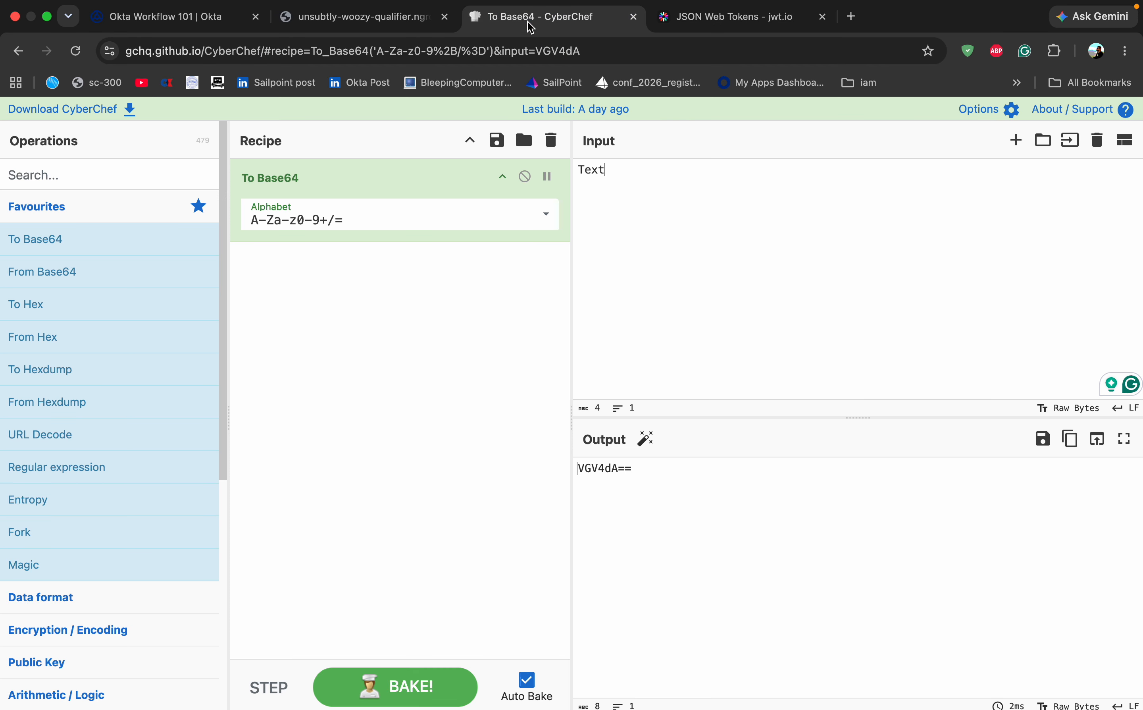
click(647, 188)
key(super+a)
key(BackSpace)
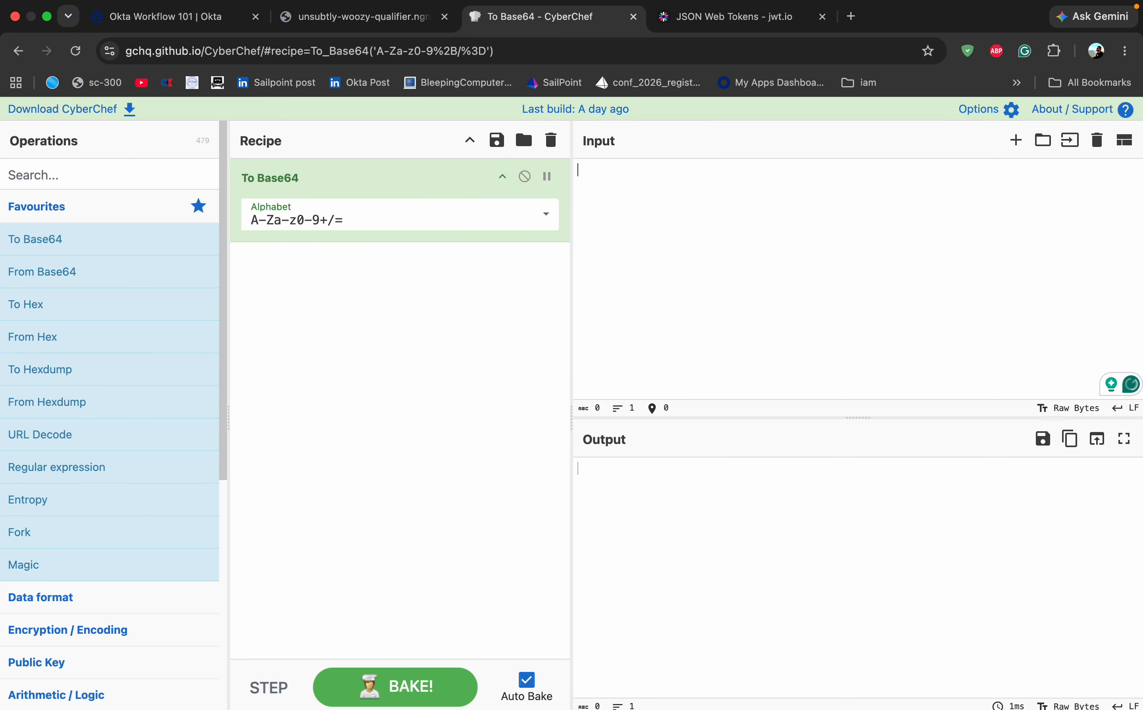
key(super+v)
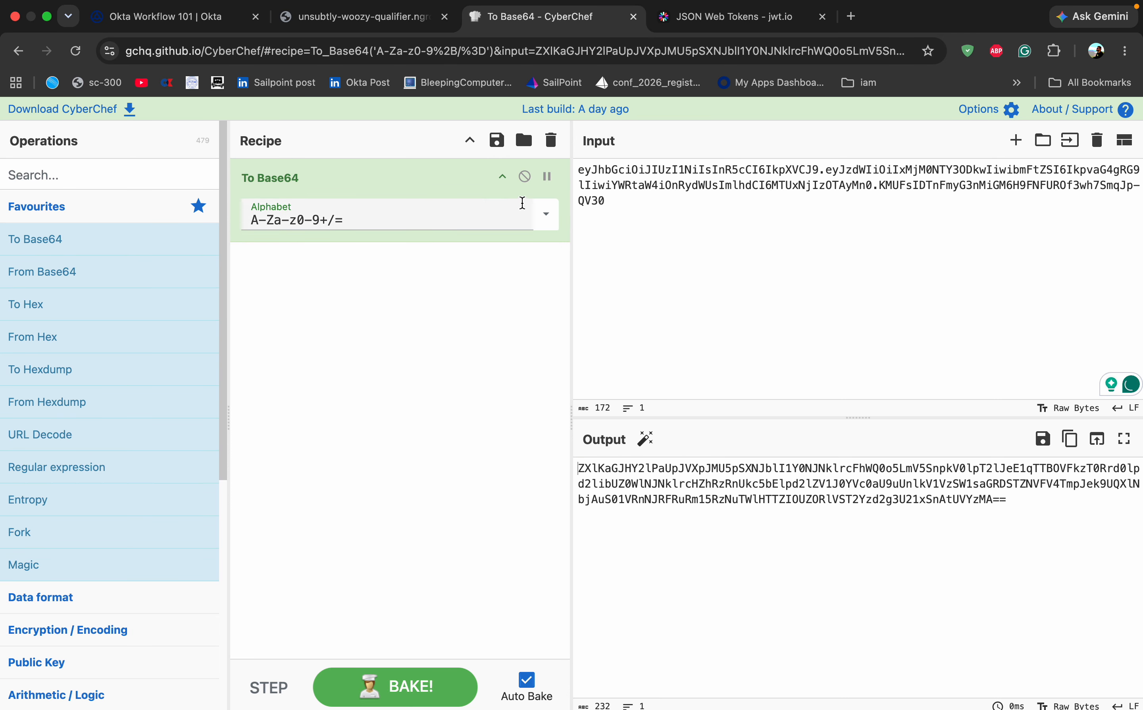
- Disable the To Base64 operation in the recipe and add From Base64 below it
click(490, 173)
drag(490, 173, 462, 283)
click(524, 177)
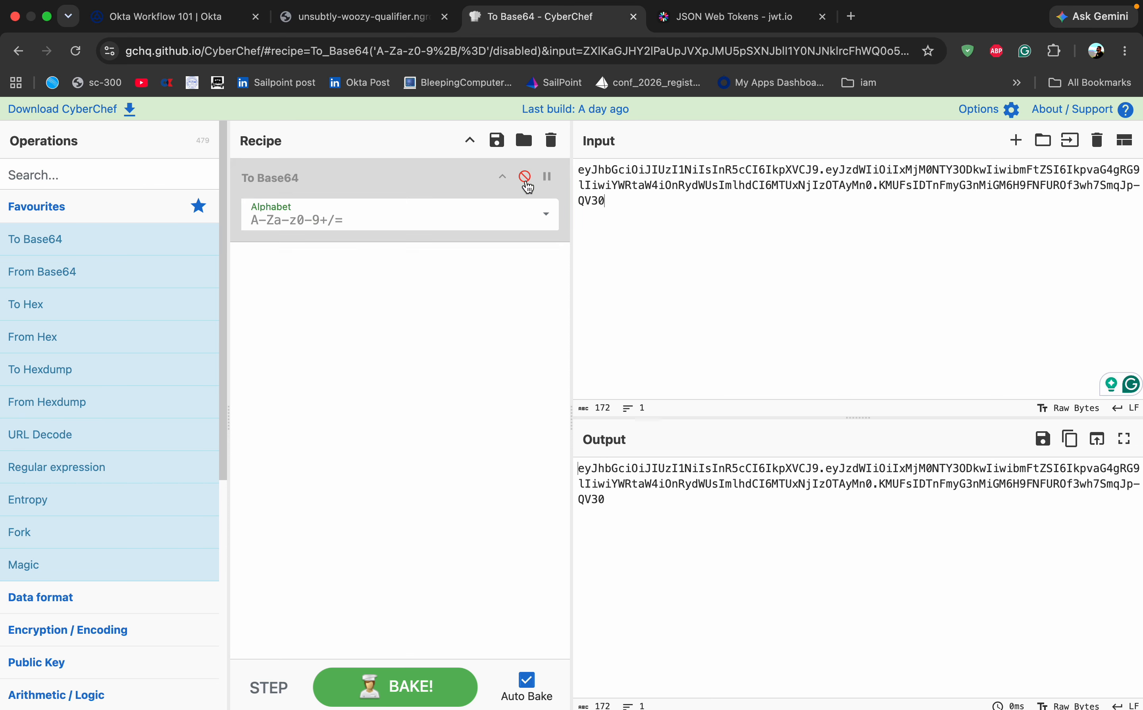
drag(73, 272, 391, 268)
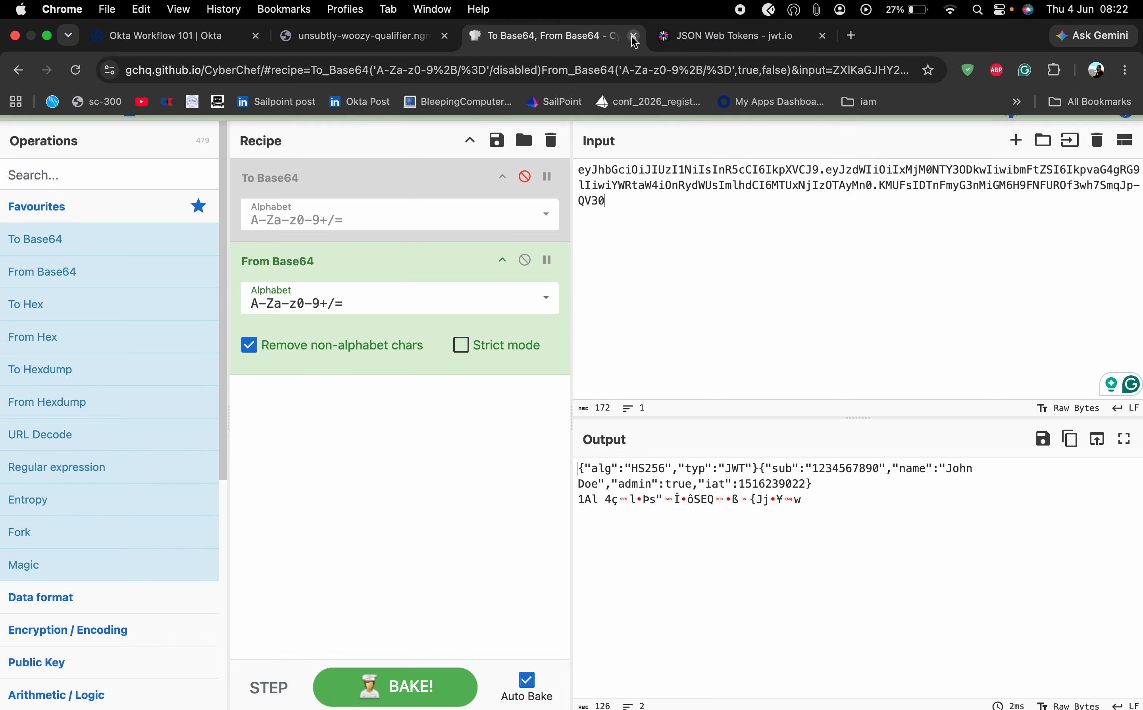
- Close the CyberChef and jwt.io tabs and return to the Okta Workflow 101 flow
click(634, 36)
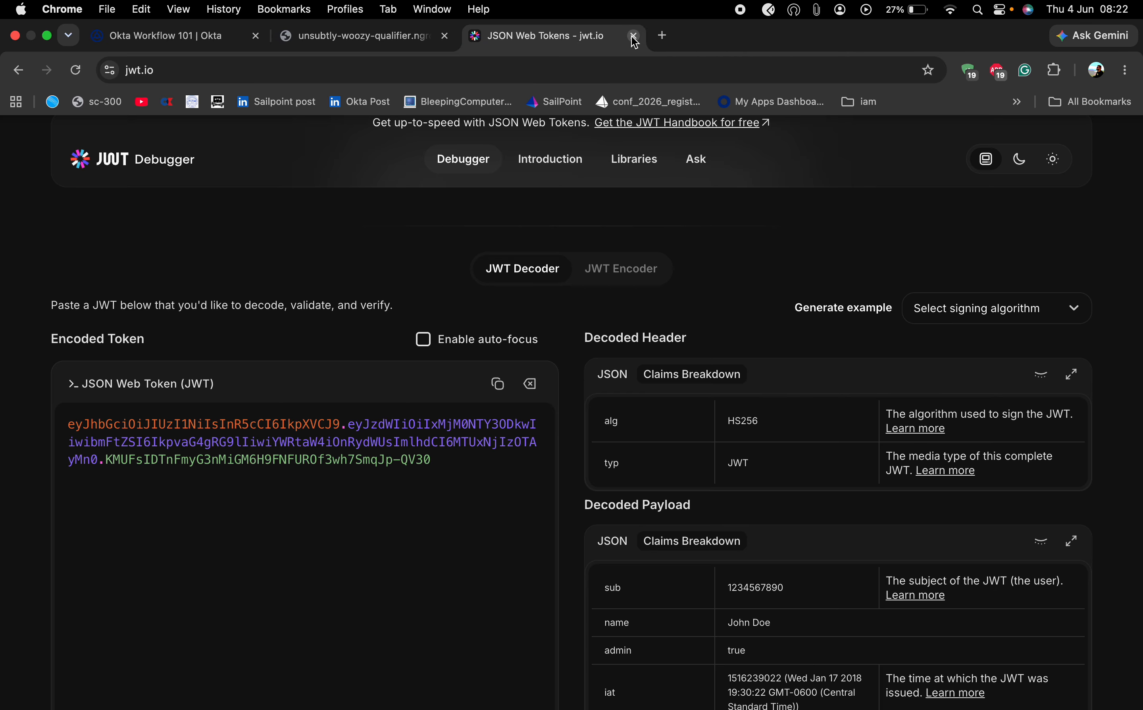
click(634, 36)
click(154, 38)
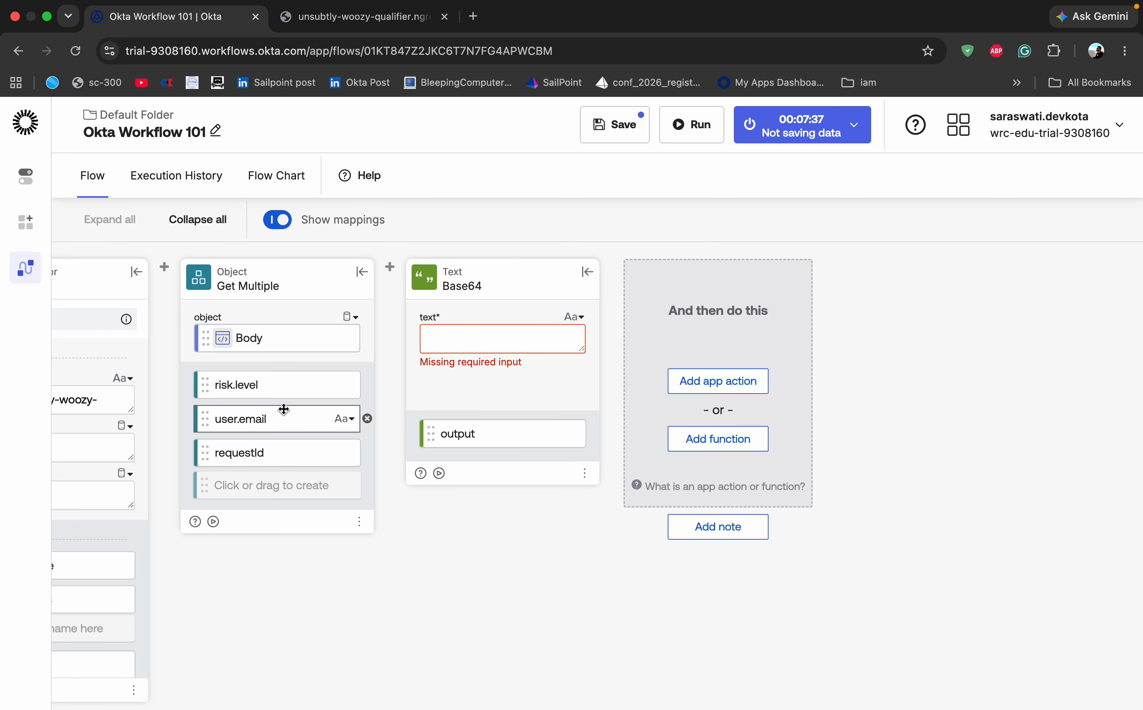
- Switch to the mock-okta-external-api project in Visual Studio Code, save Readme.md and bring up response.json
click(333, 23)
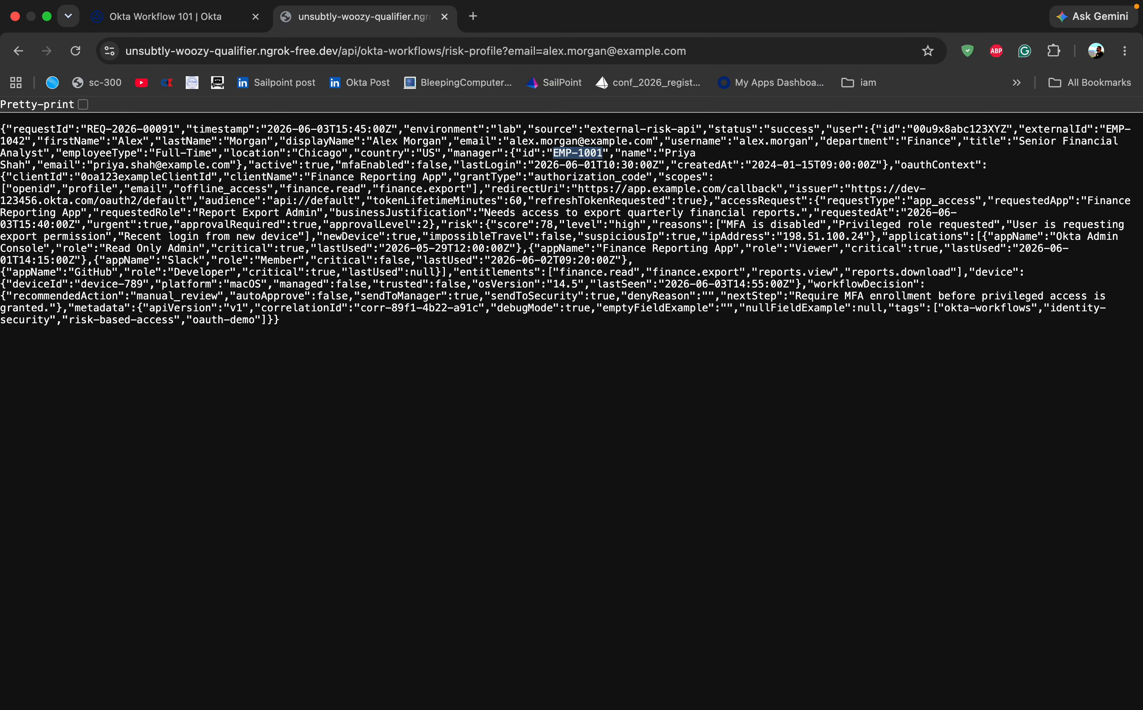
mouse_move(552, 707)
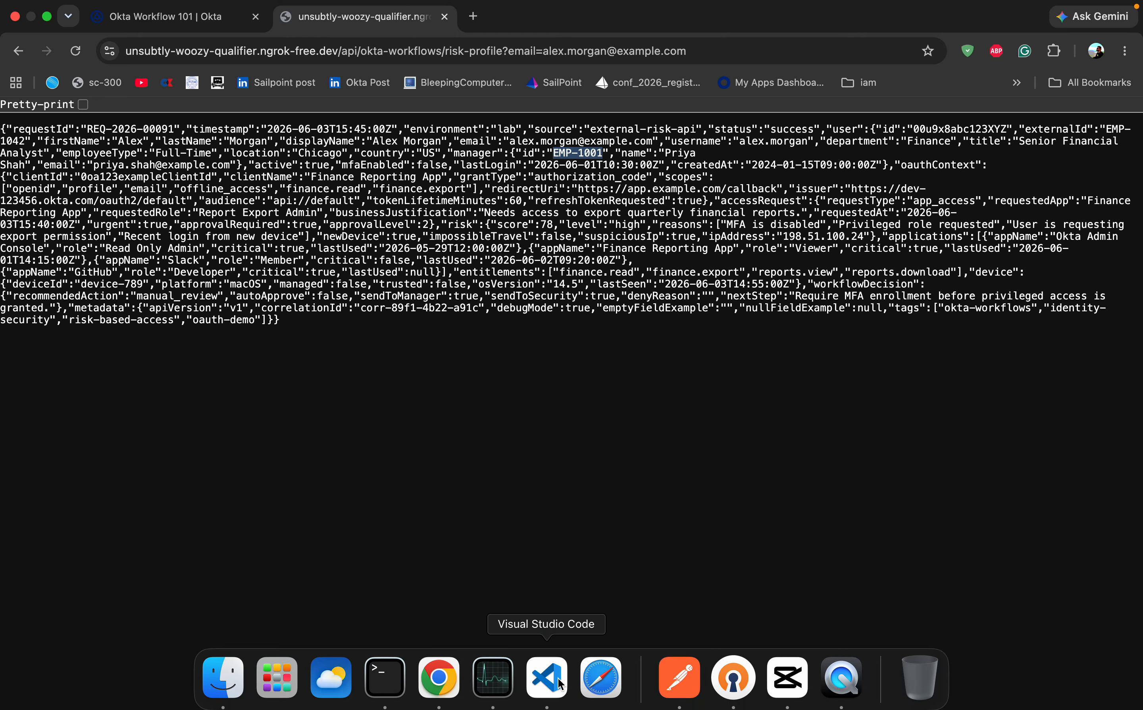
click(546, 678)
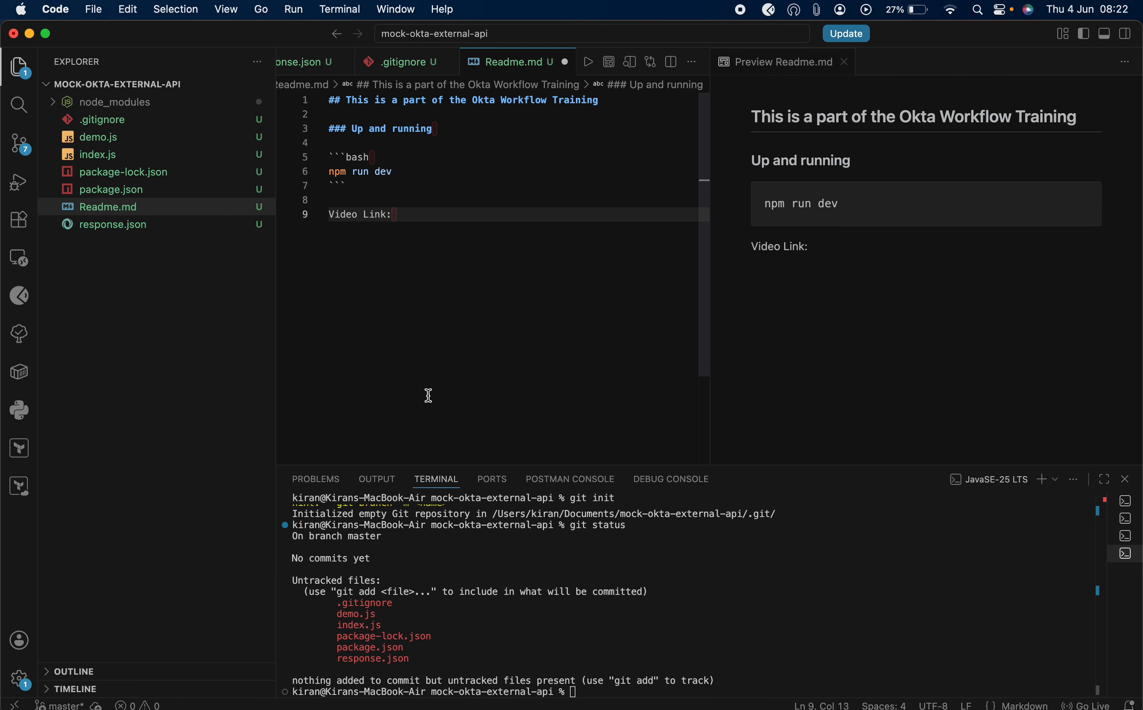
key(super+s)
key(ctrl+Tab)
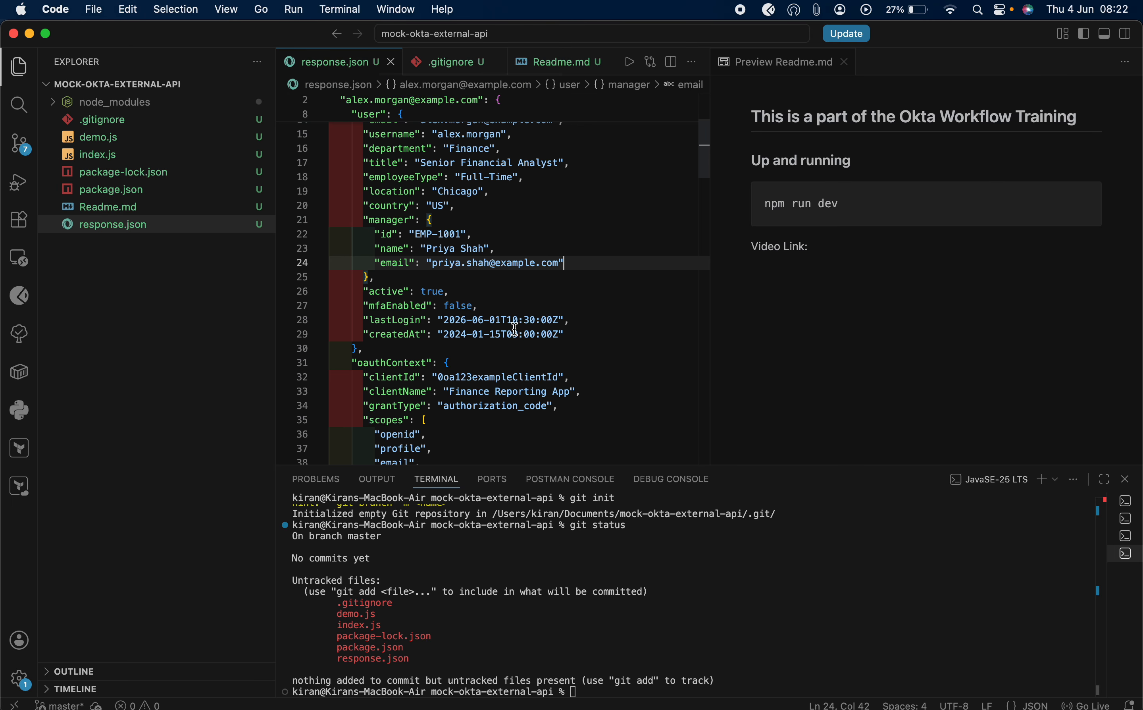
- Look through response.json for the oauthContext block and select its key name
scroll(511, 324, down, 3)
scroll(515, 329, down, 2)
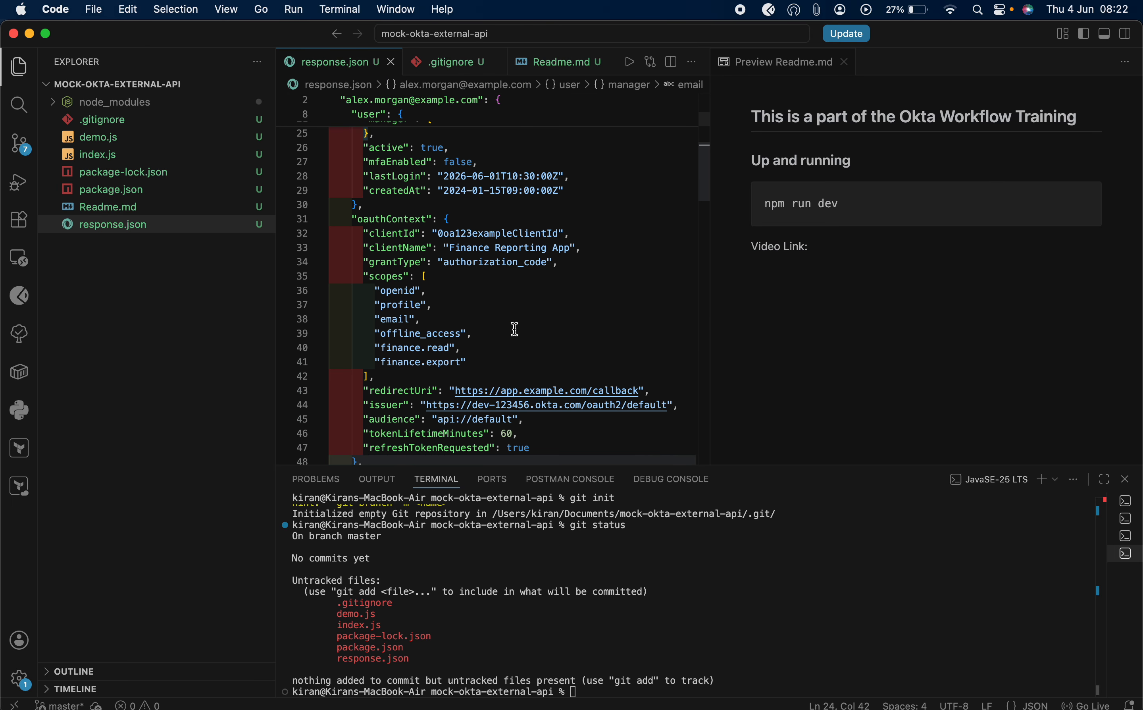
scroll(515, 329, down, 5)
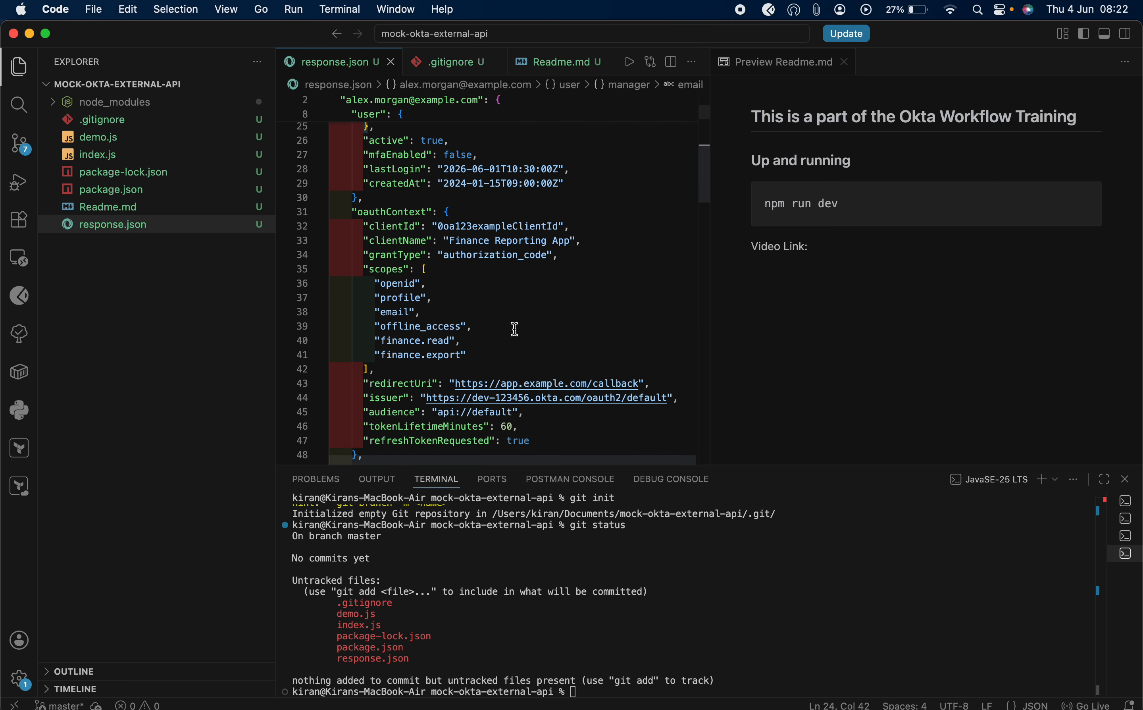
scroll(514, 329, up, 5)
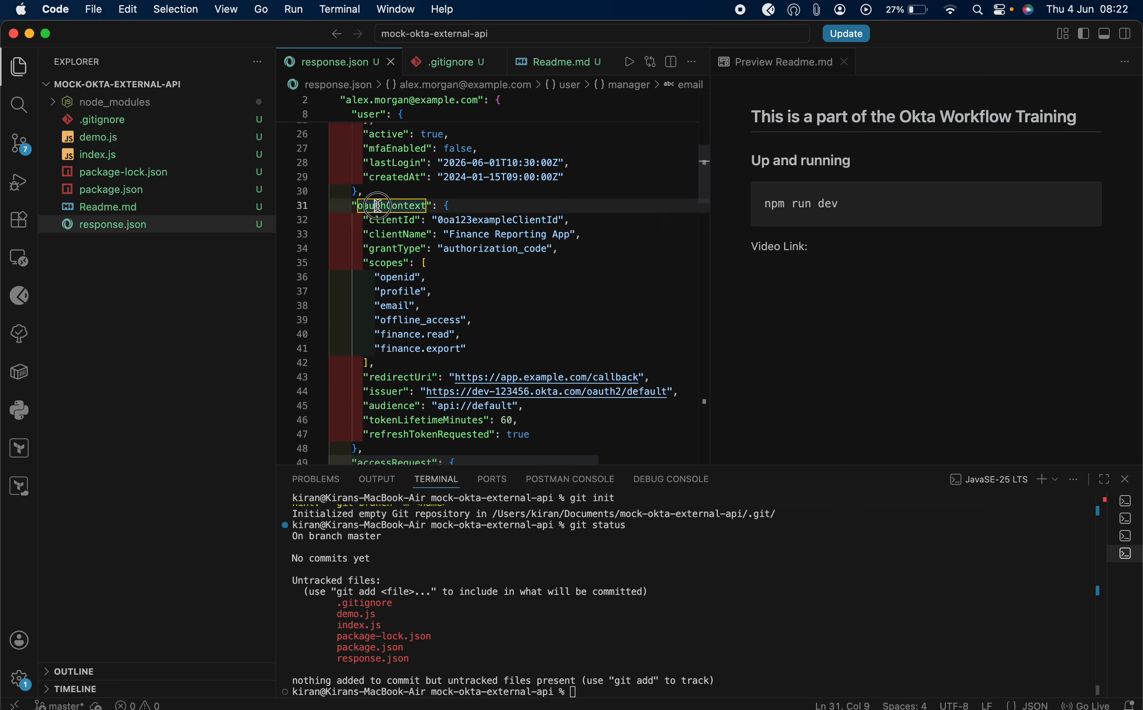
double_click(381, 206)
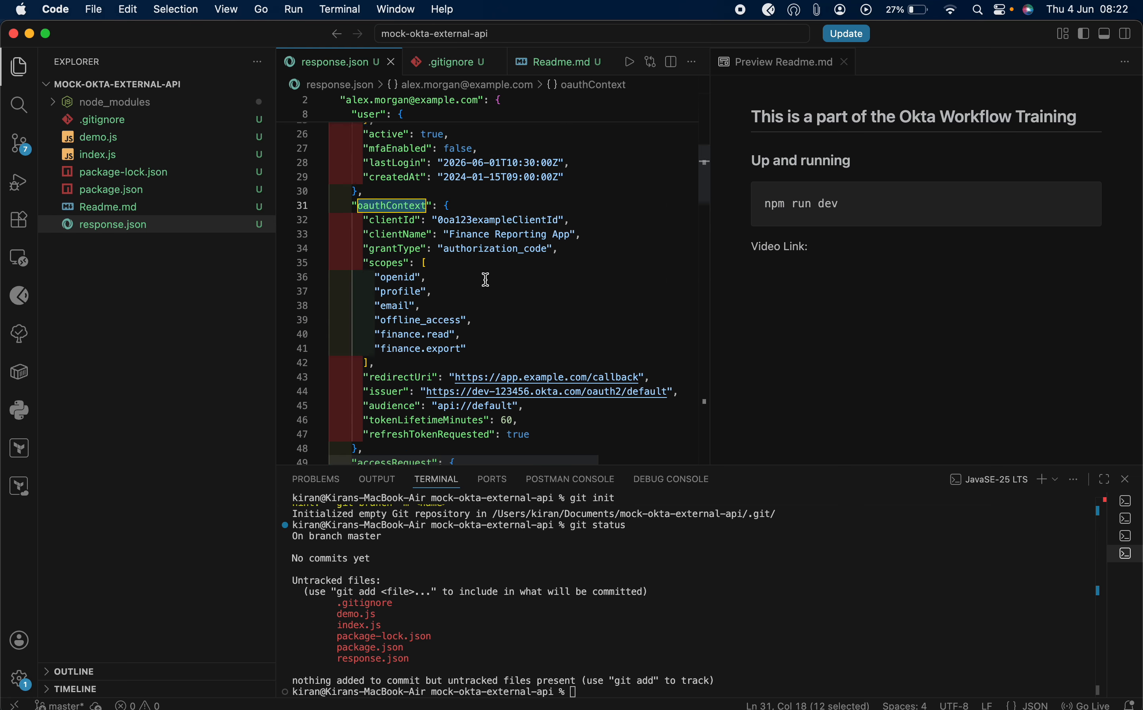
- Return to the Okta flow in Chrome and start a new Get Multiple output key with "o"
mouse_move(489, 699)
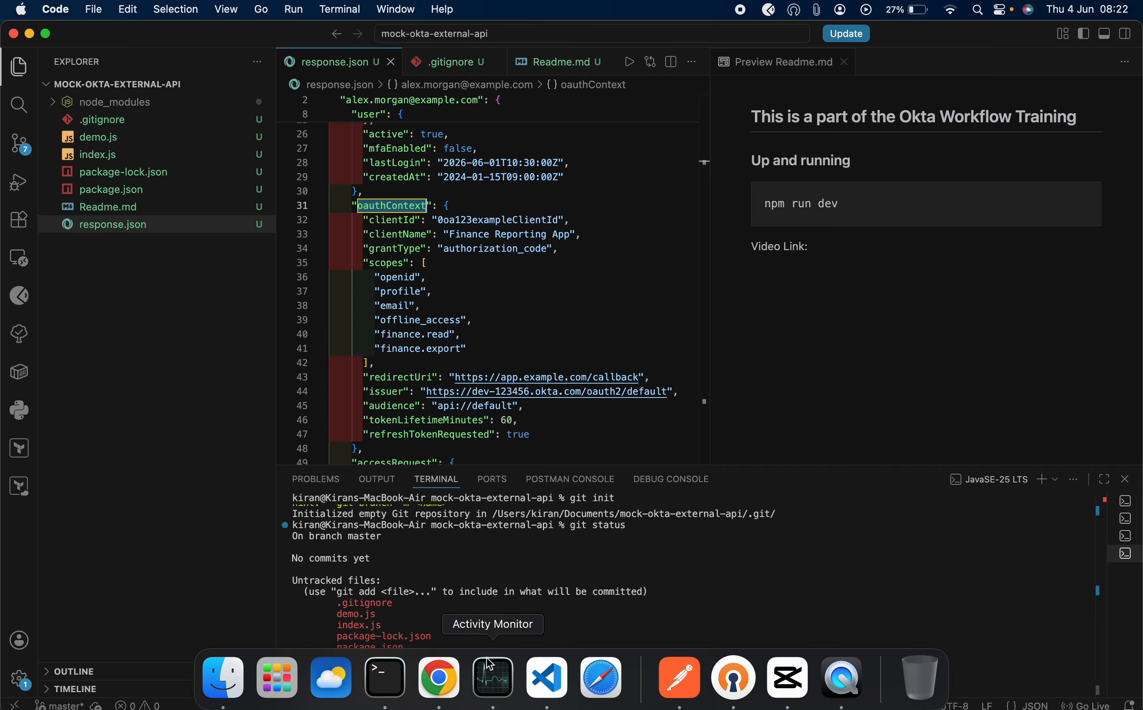
click(438, 678)
click(168, 21)
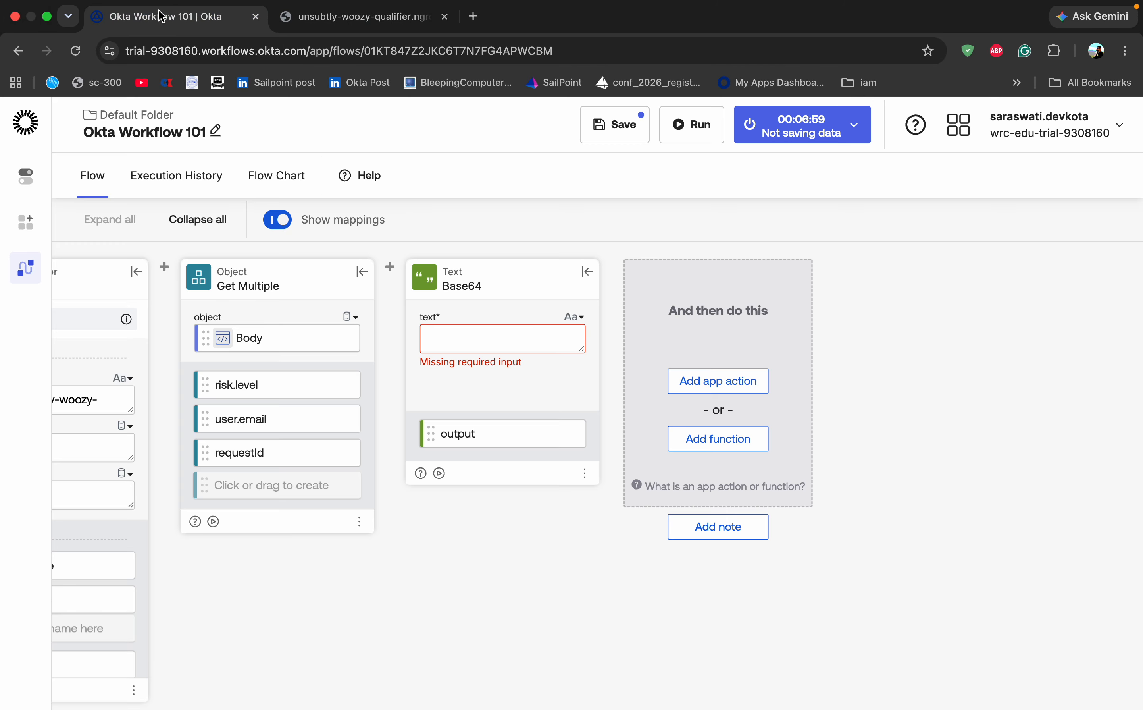
click(258, 484)
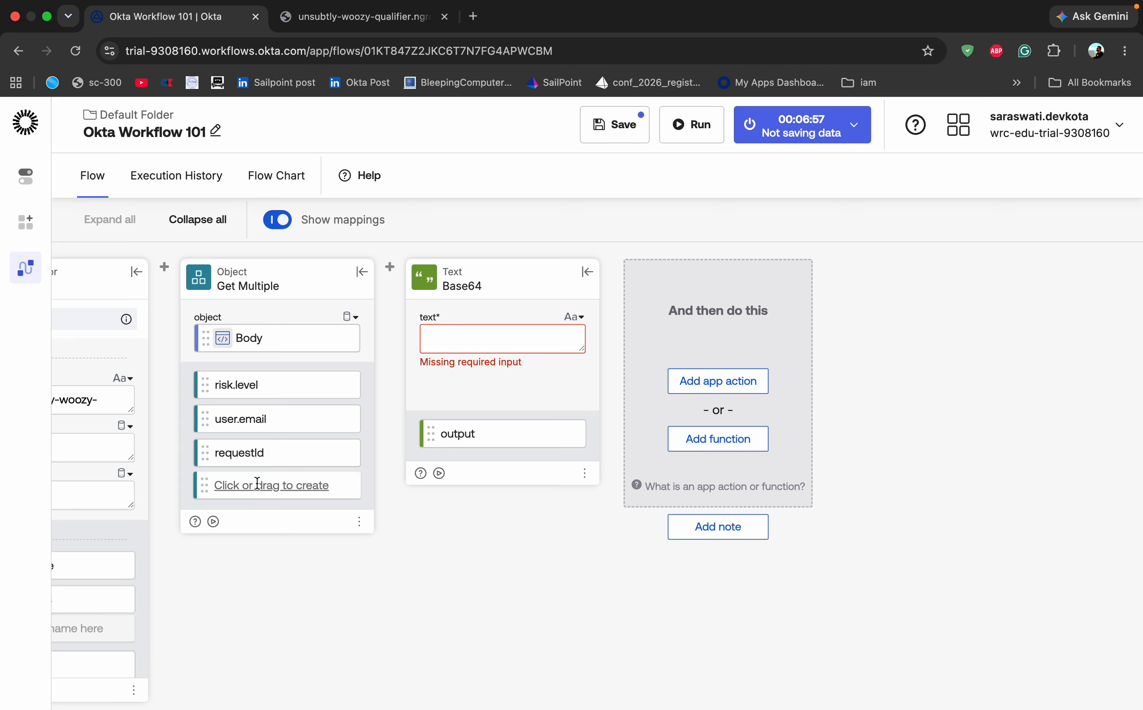
key(ctrl+v)
key(ctrl+a)
key(BackSpace)
text(o)
- Switch to the API response tab and search the JSON for the oauthContext key
click(330, 28)
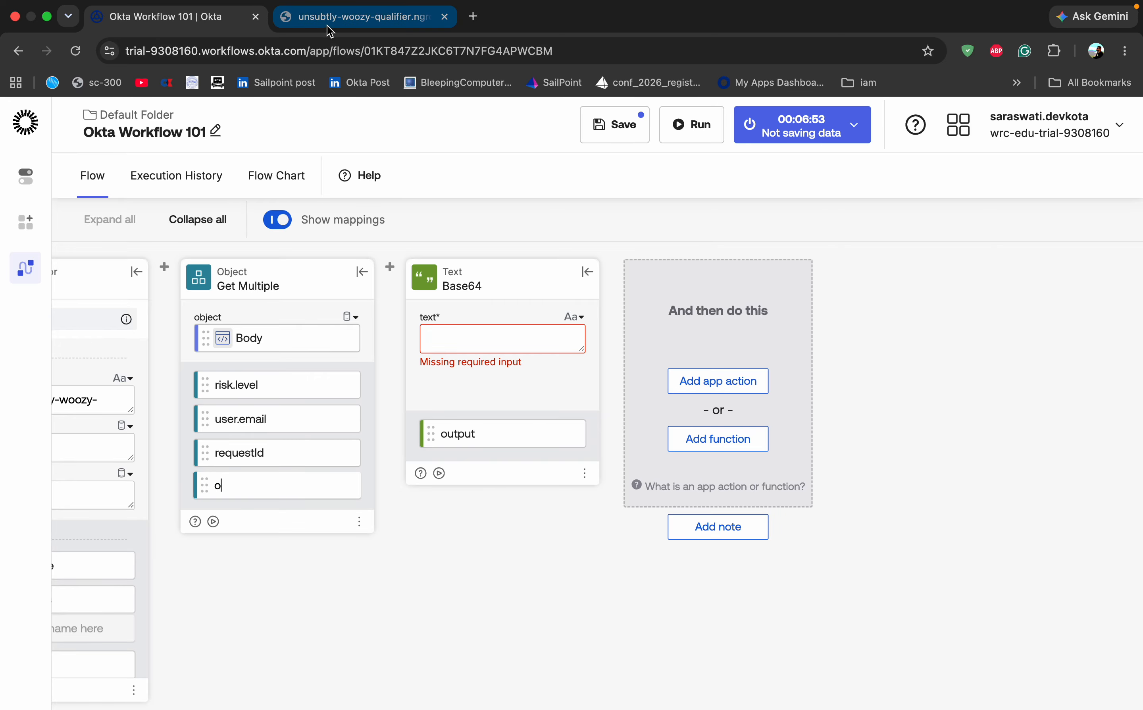
click(398, 381)
key(super+f)
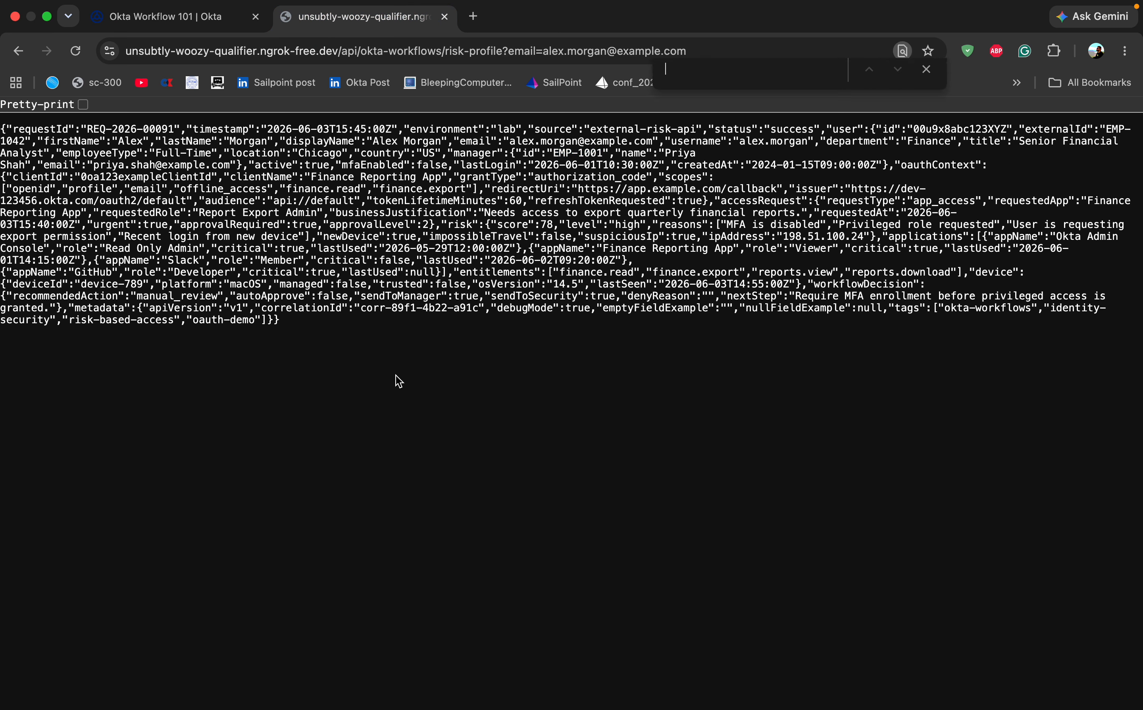
text(oa)
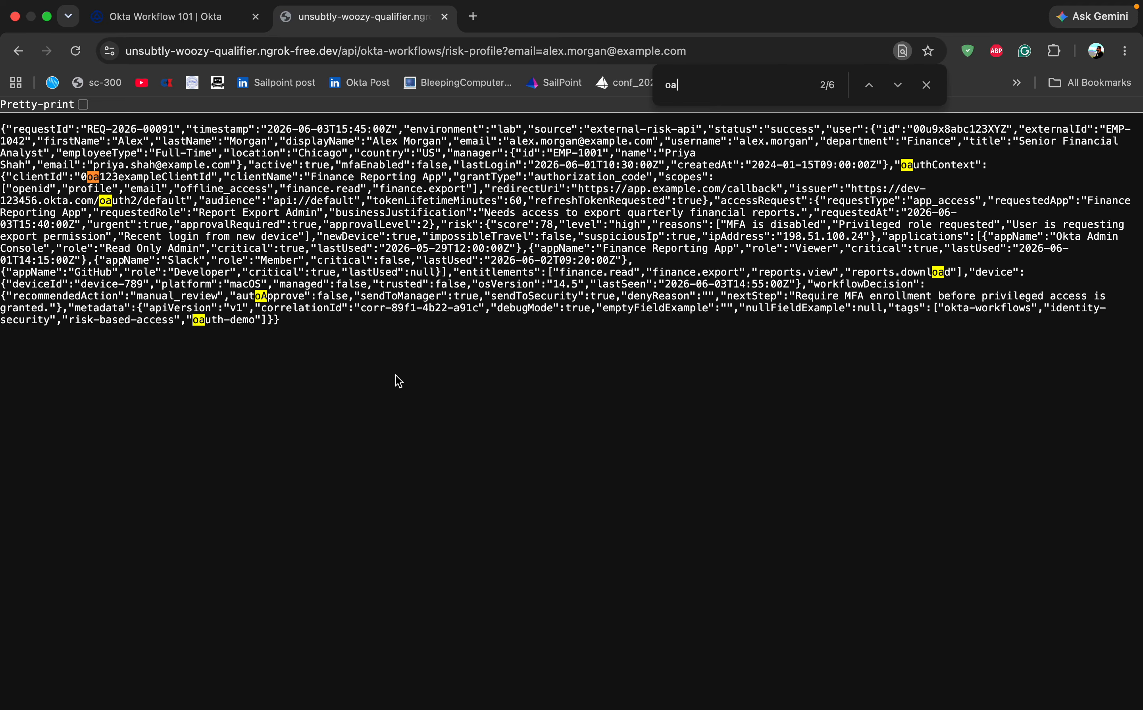
text(uthCo)
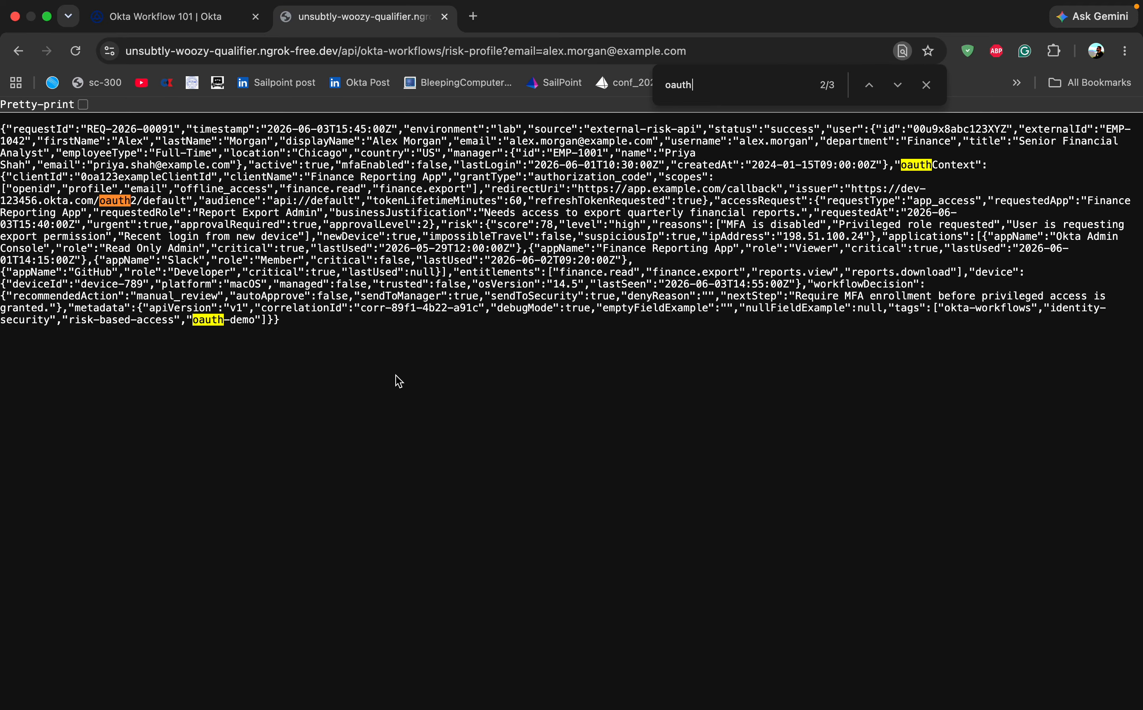
- Return to the Okta flow, complete the Get Multiple output key as oauthContext and map it to the Base64 card's text input
click(153, 16)
text(authContext)
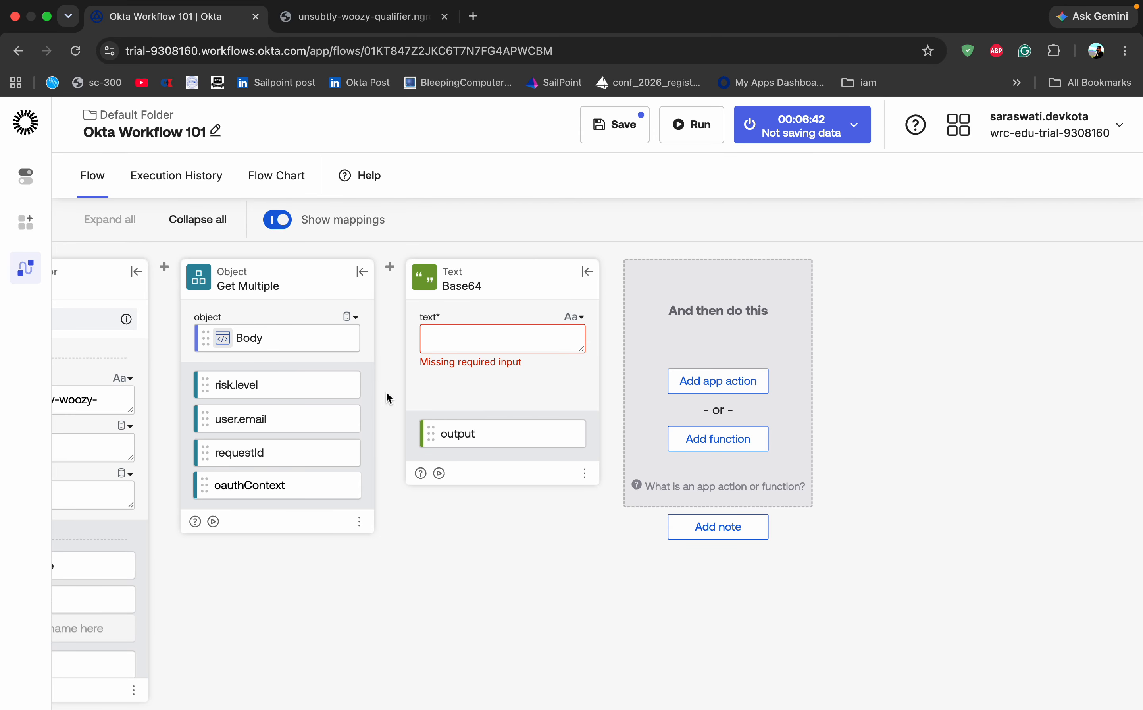
click(496, 570)
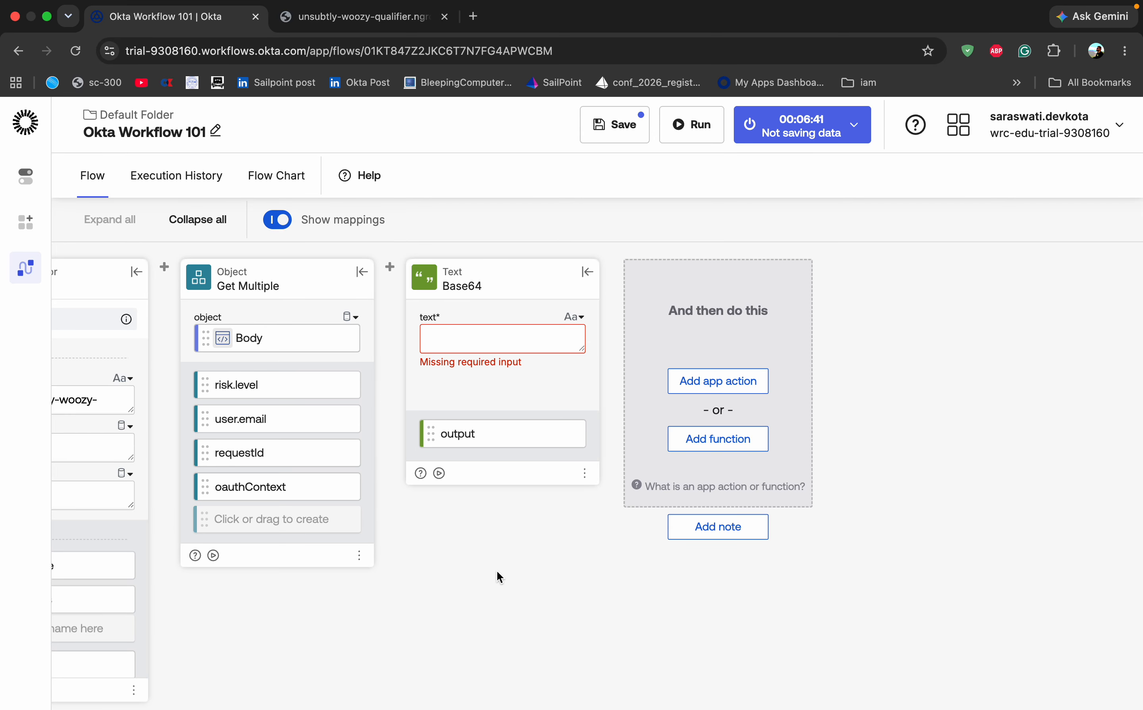
drag(221, 486, 476, 347)
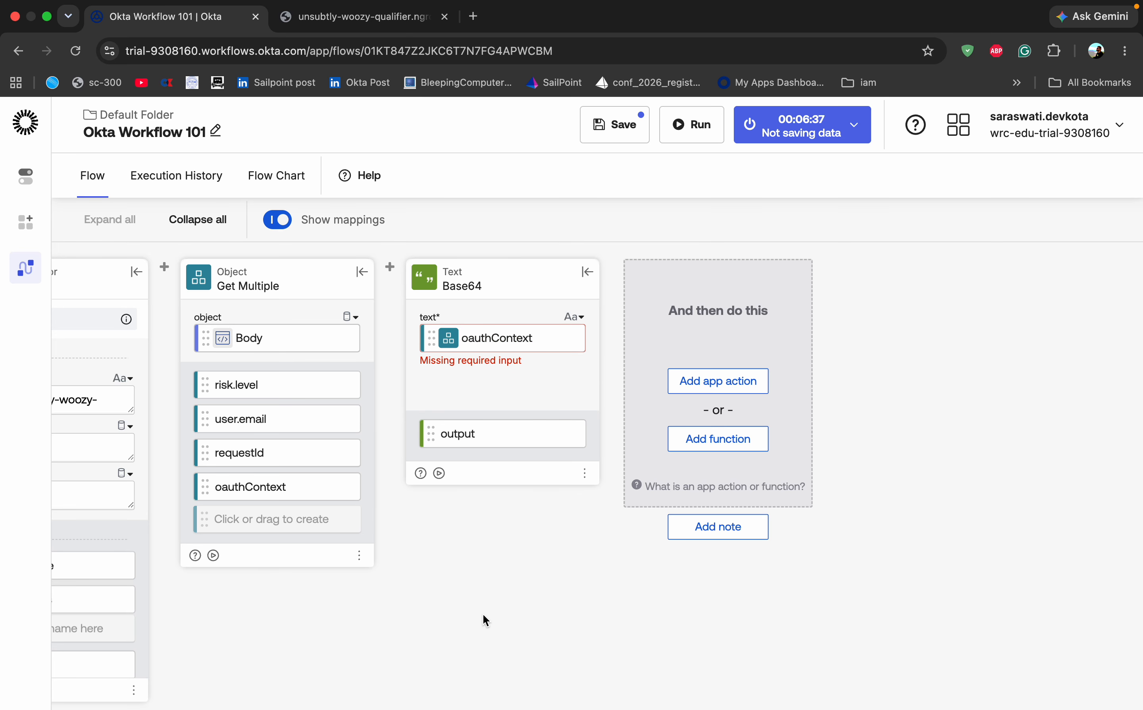
- Save and run the flow, and select the Base64 card's entire encoded output for copying
click(613, 123)
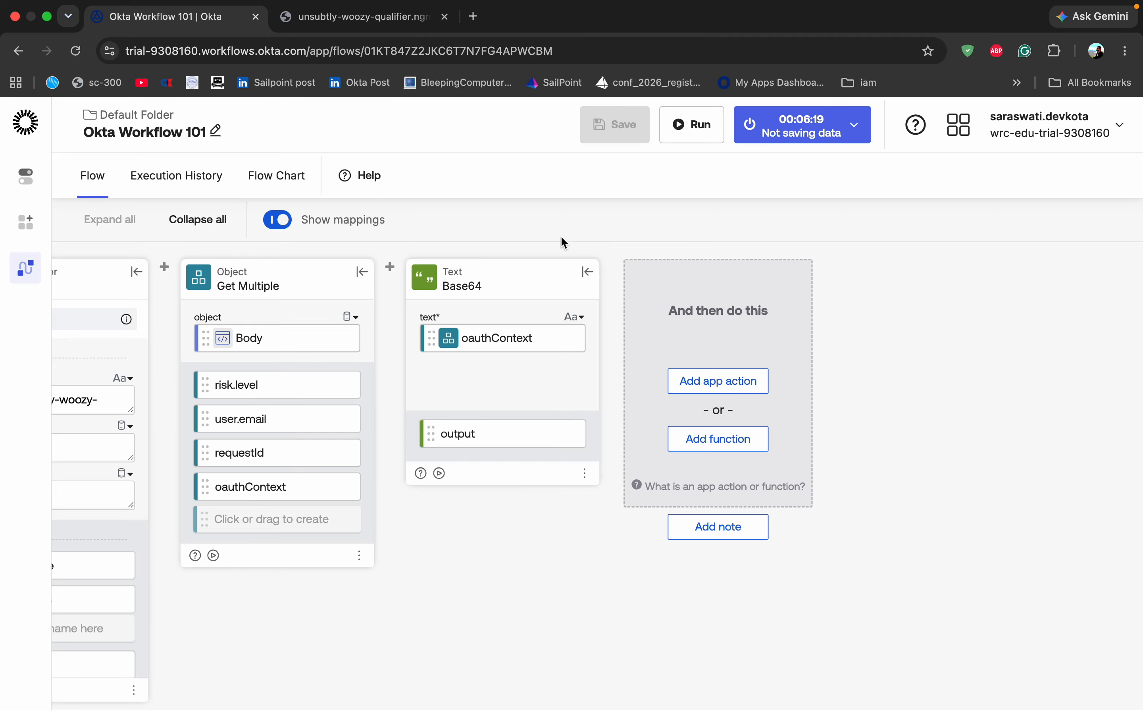
click(690, 132)
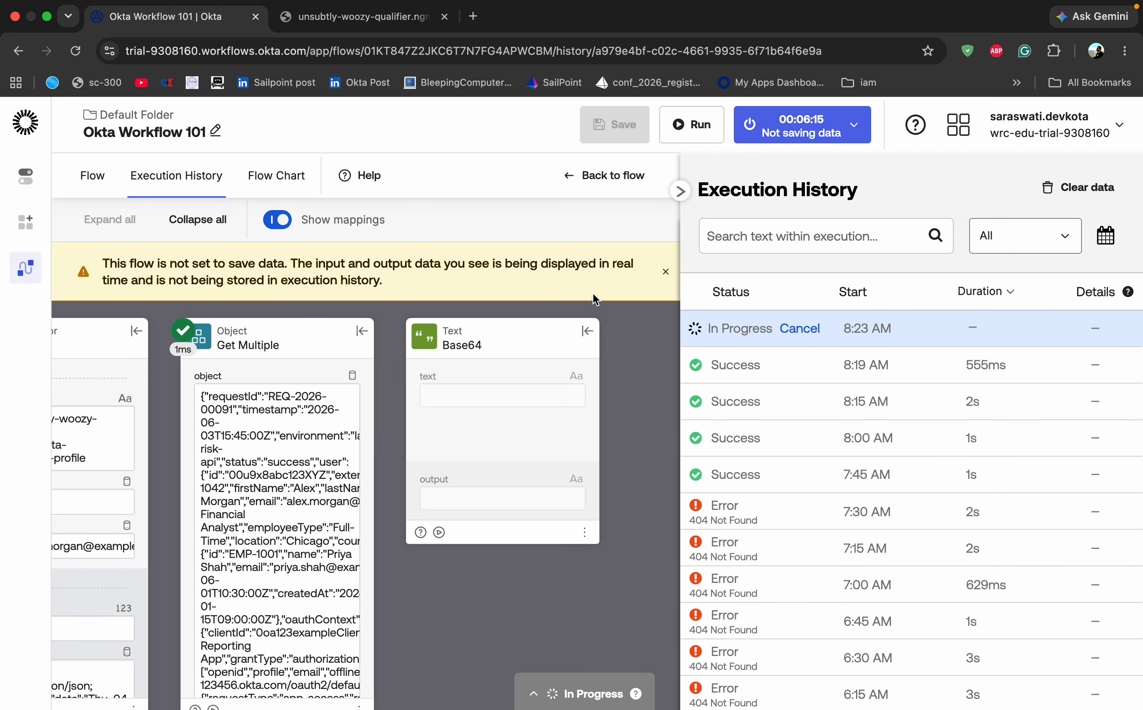
double_click(472, 511)
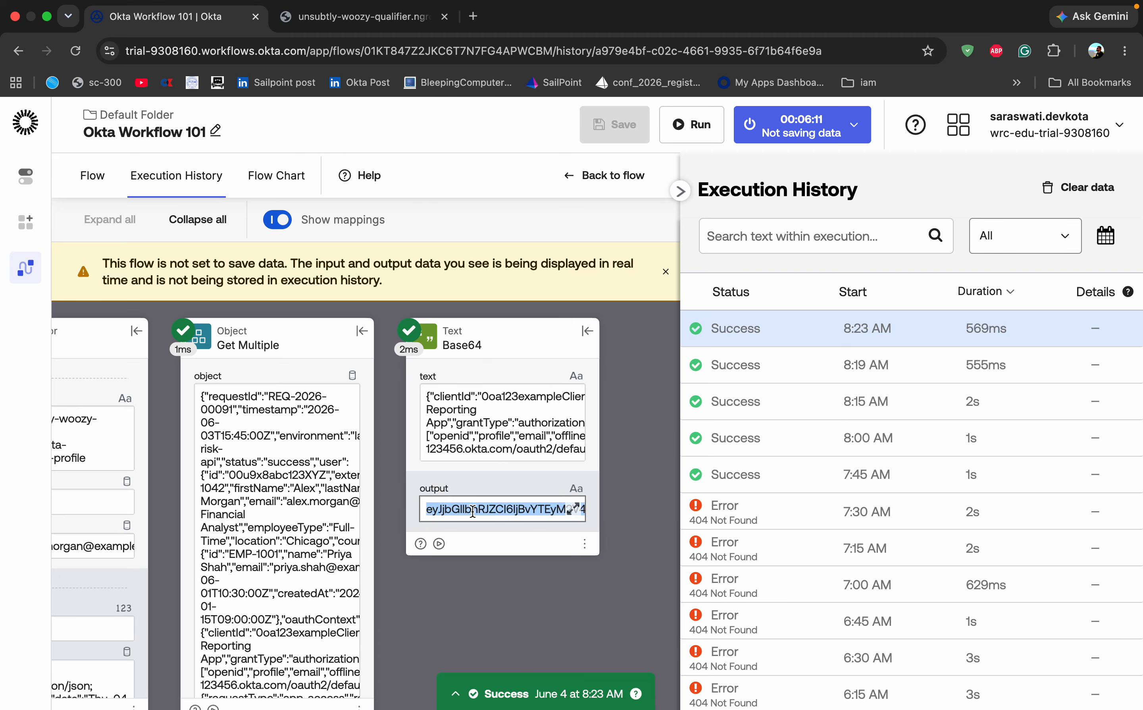
scroll(473, 510, right, 5)
scroll(473, 511, right, 5)
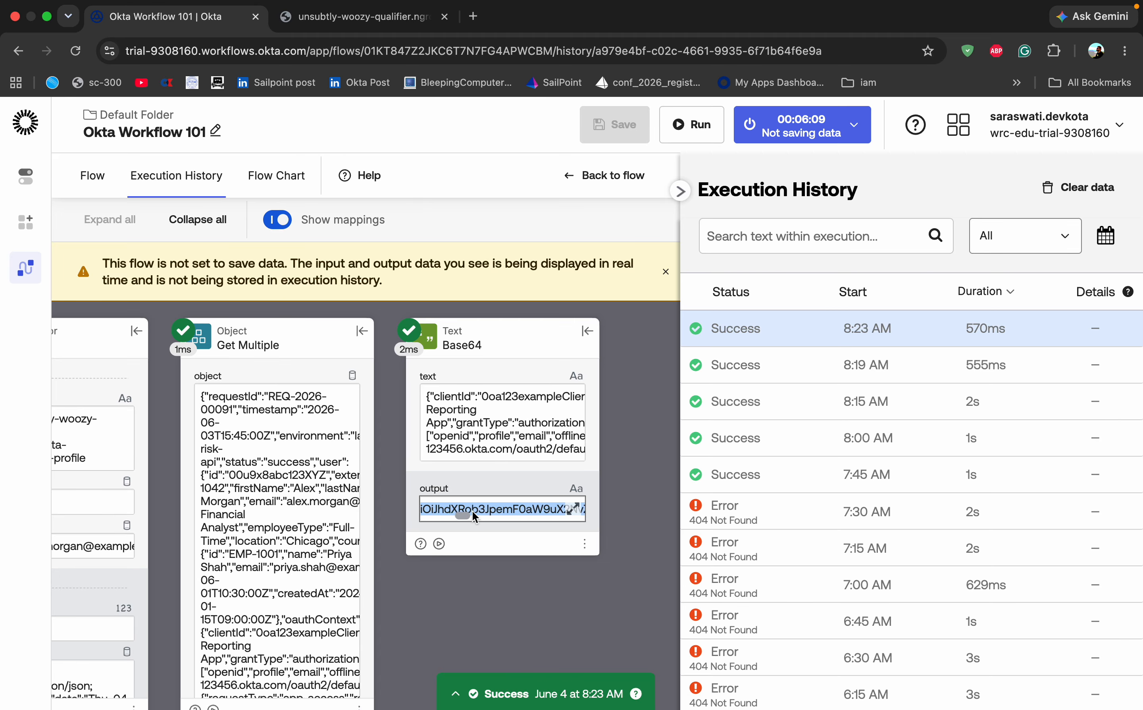
scroll(473, 511, right, 5)
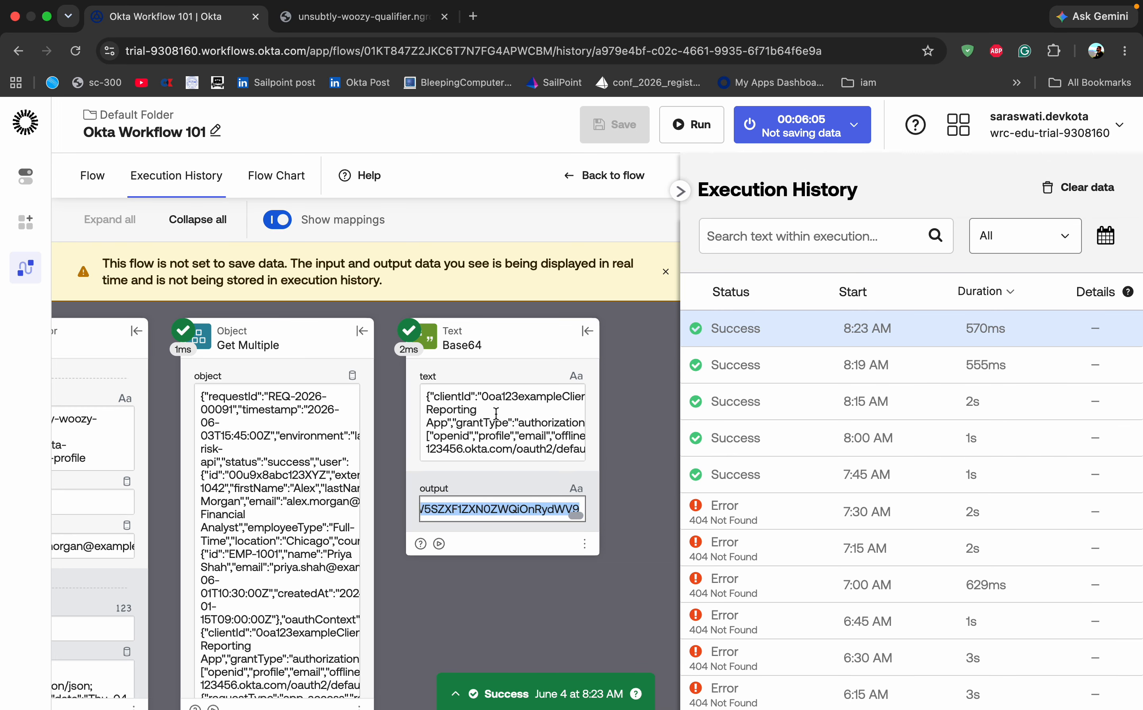
- Search the web for "cyberchef" in a new tab and open the CyberChef site
click(473, 16)
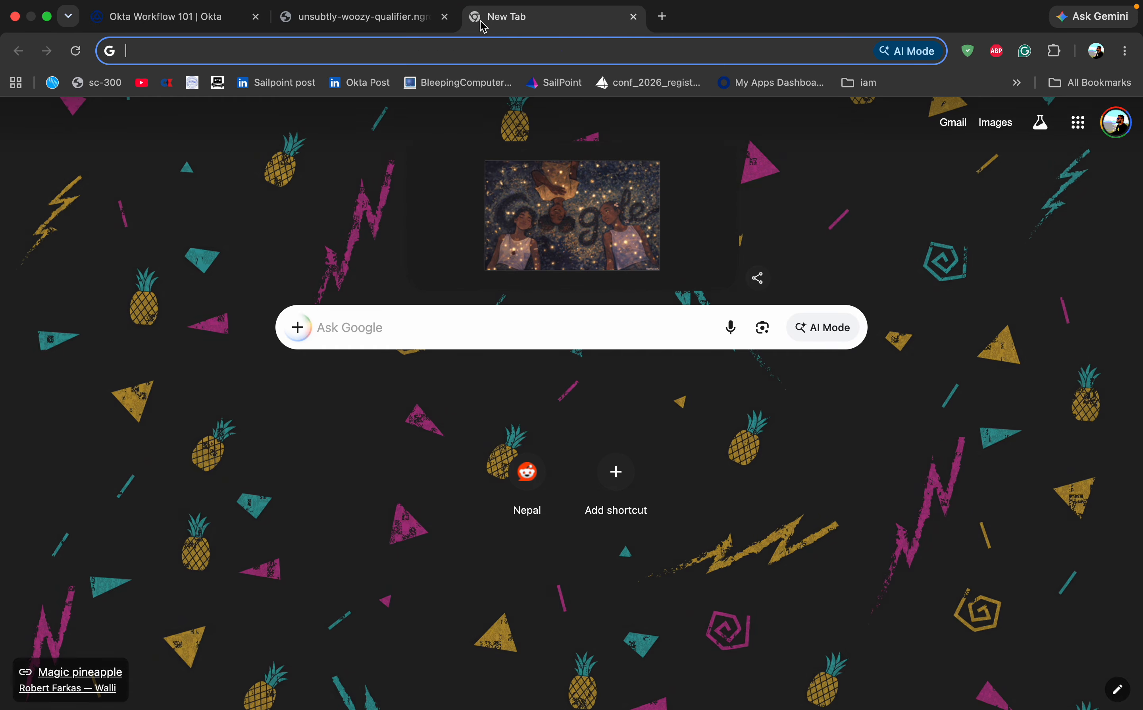
text(cyberchef)
key(Return)
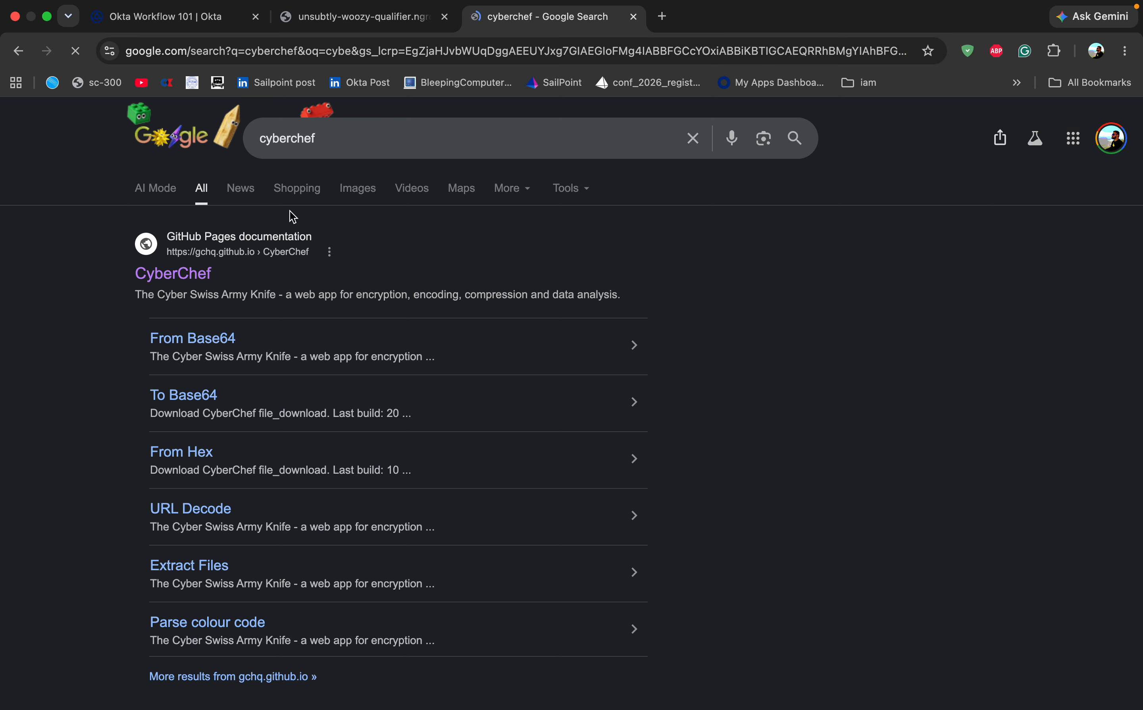
click(167, 275)
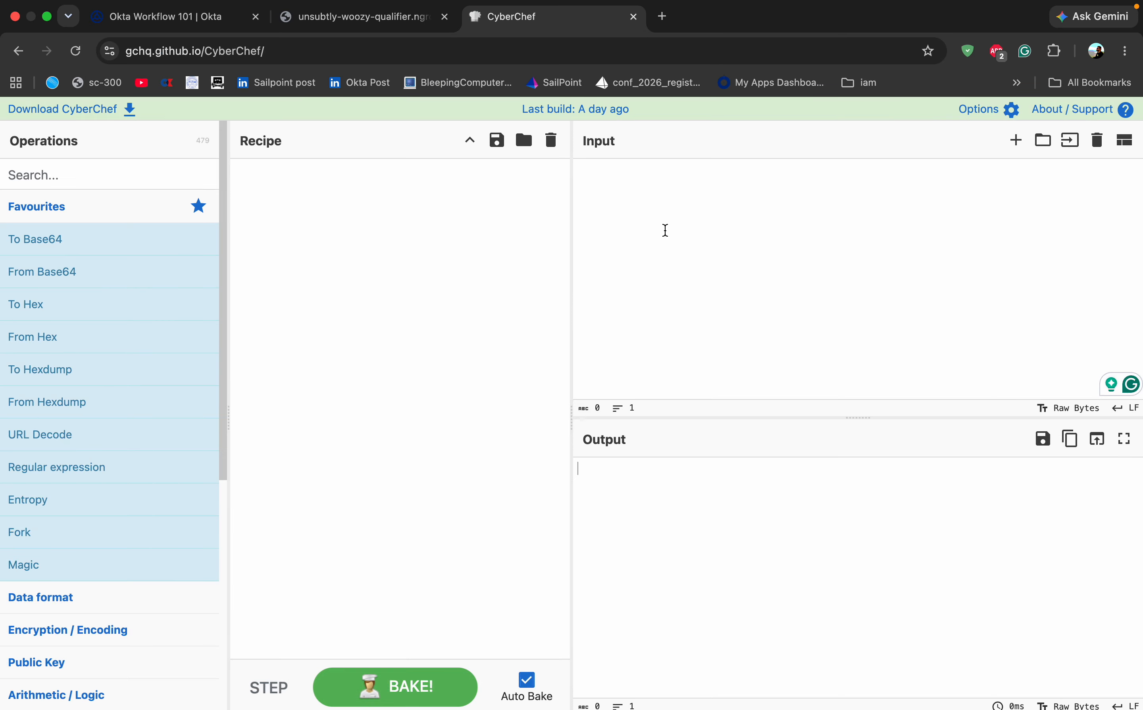
- Paste the encoded output into CyberChef's input and add the From Base64 operation to the recipe
click(653, 201)
text(eyJjbGllbnRJZCI6IjBvYTEyM2V4YW1wbGVDbGllbnRJZCIsImNsaWVudE5hbWUiOiJGaW5hbmNlIFJlcG9ydGluZyBBcHAiLCJncmFudFR5cGUiOiJhdXRob3JpemF0aW9uX2NvZGUiLCJzY29wZXMiOlsib3BlbmlkIiwicHJvZmlsZSIsImVtYWlsIiwib2ZmbGluZV9hY2Nlc3MiLCJmaW5hbmNlLnJlYWQiLCJmaW5hbmNlLmV4cG9ydCJdLCJyZWRpcmVjdFVyaSI6Imh0dHBzOi8vYXBwLmV4YW1wbGUuY29tL2NhbGxiYWNrIiwiaXNzdWVyIjoiaHR0cHM6Ly9kZXYtMTIzNDU2Lm9rdGEuY29tL29hdXRoMi9kZWZhdWx0IiwiYXVkaWVuY2UiOiJhcGk6Ly9kZWZhdWx0IiwidG9rZW5MaWZldGltZU1pbnV0ZXMiOjYwLCJyZWZyZXNoVG9rZW5SZXF1ZXN0ZWQiOnRydWV9)
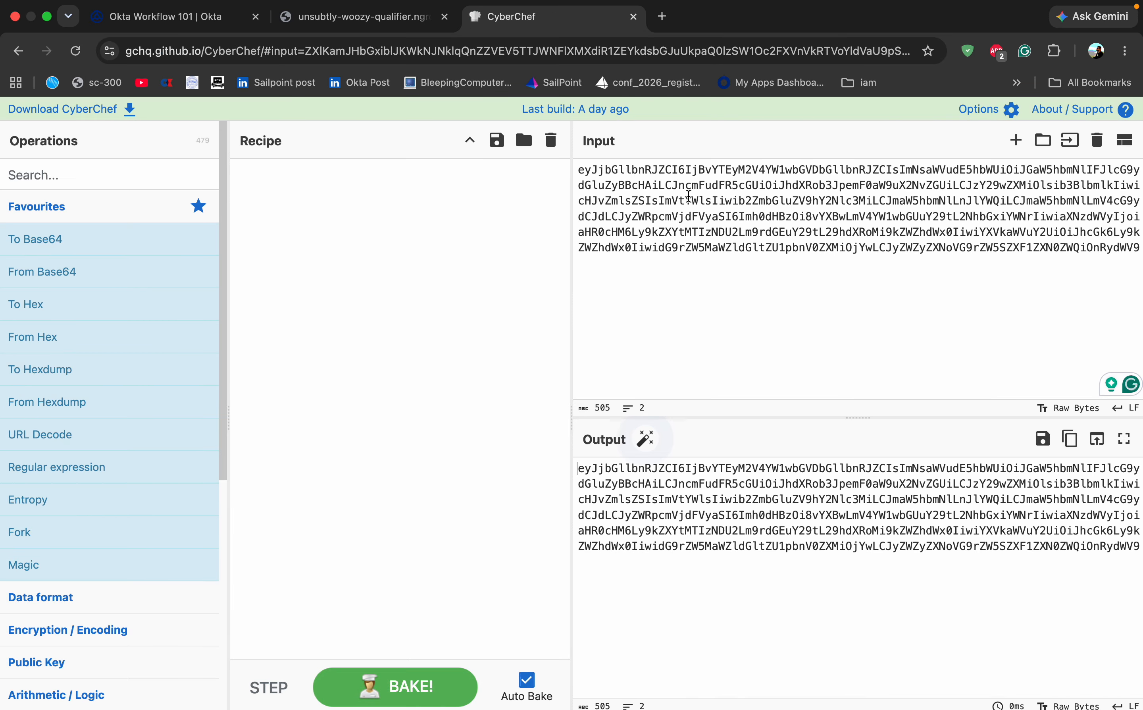
mouse_move(130, 231)
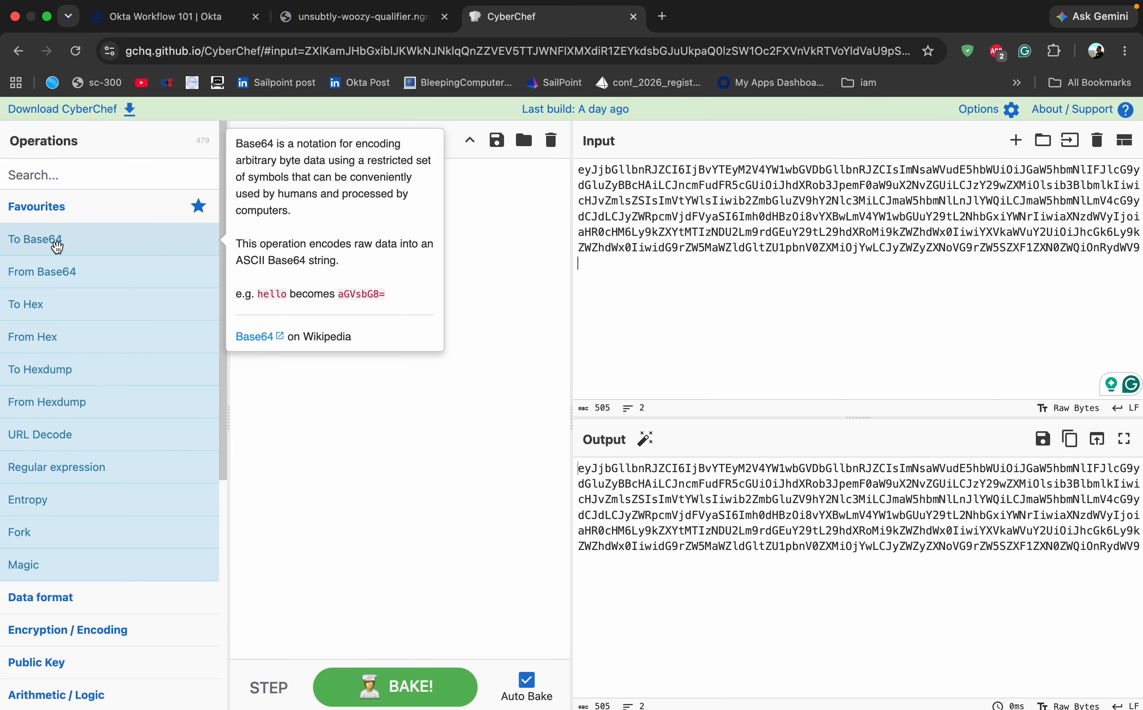
drag(42, 272, 327, 200)
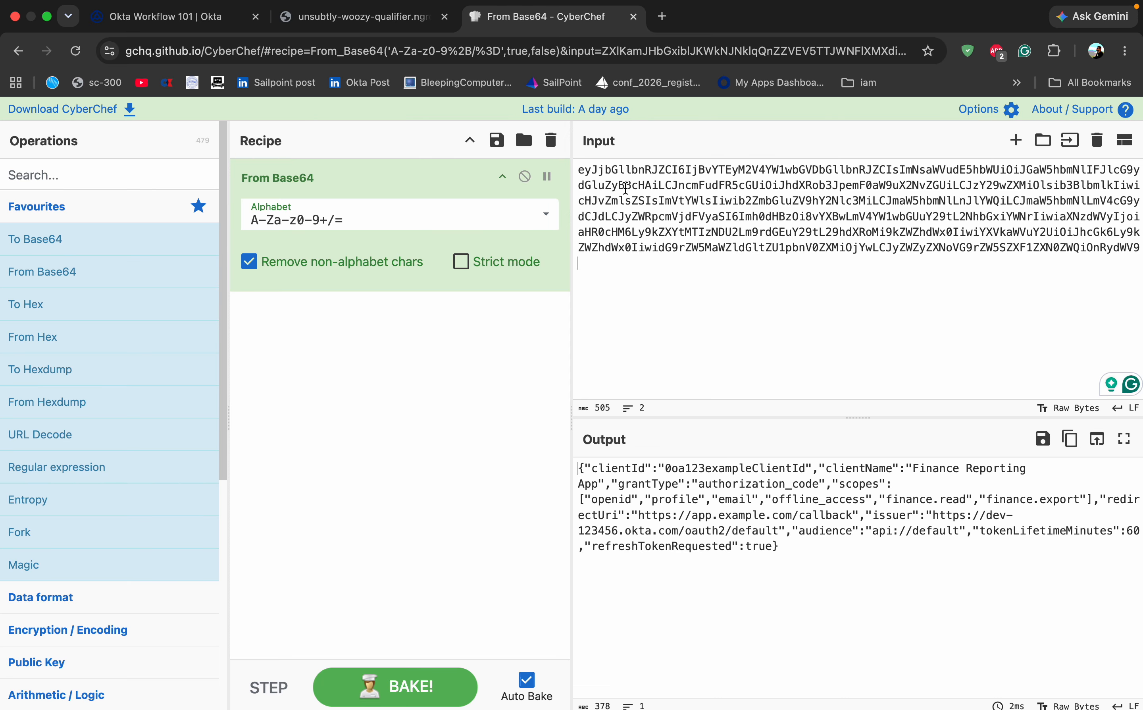
- Return to the Okta Workflow 101 flow from its execution history and delete the Base64 card
click(154, 21)
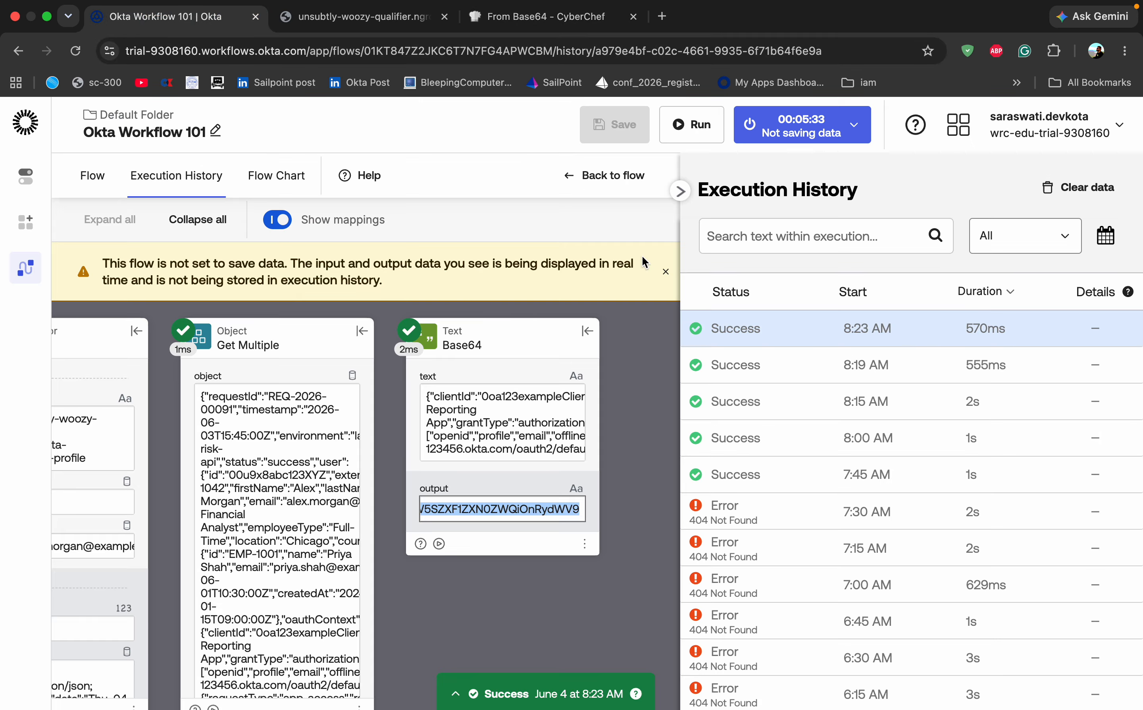
click(685, 191)
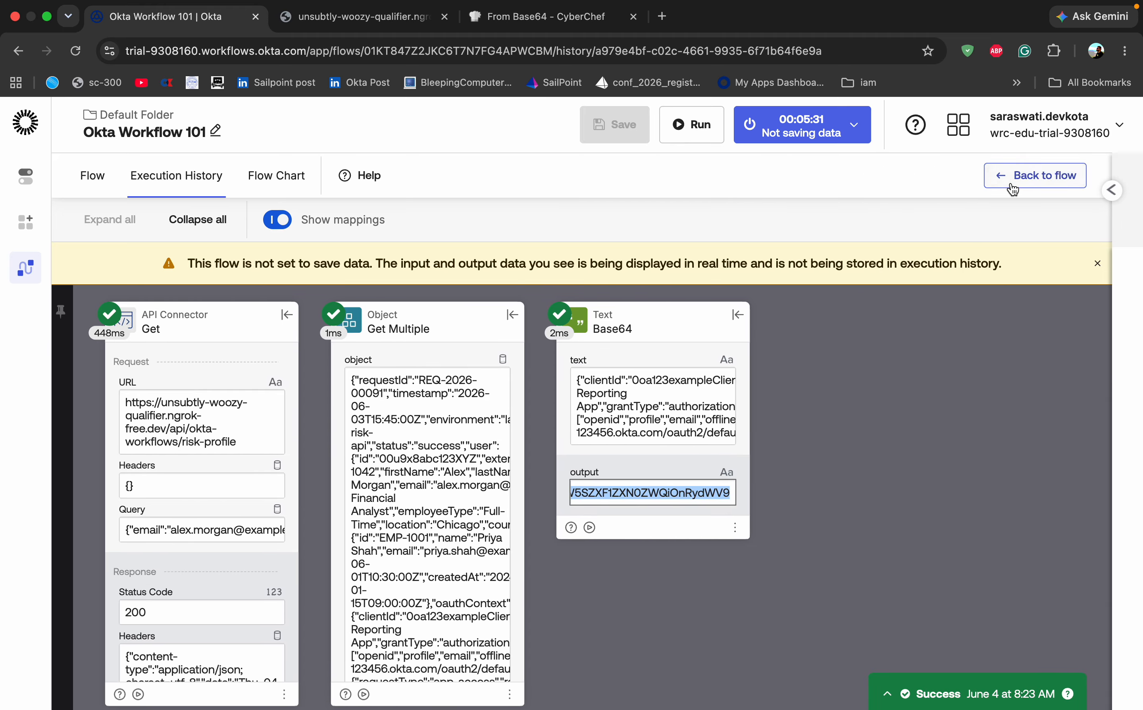
click(1011, 180)
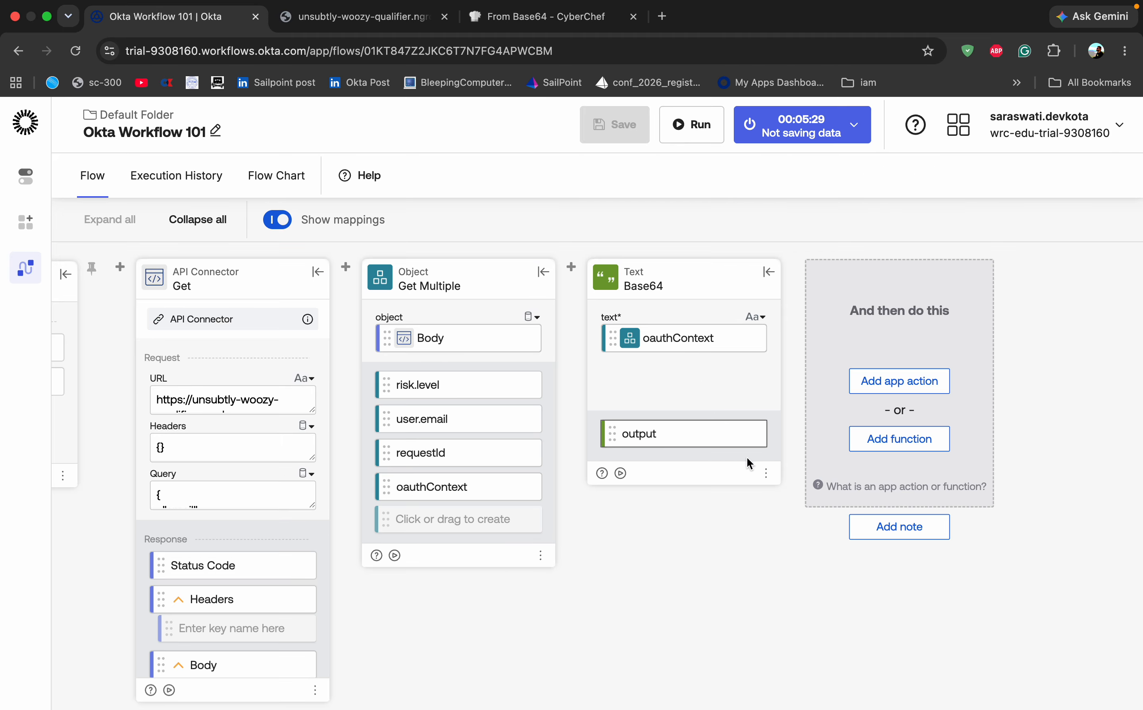
click(765, 473)
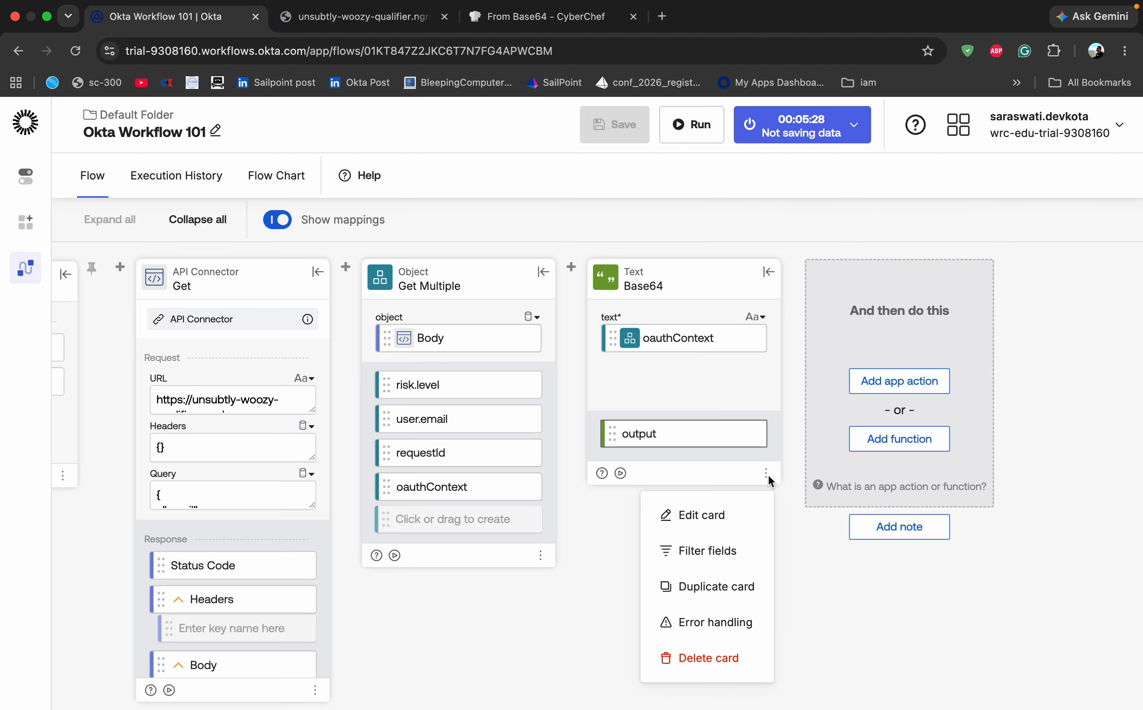
click(706, 667)
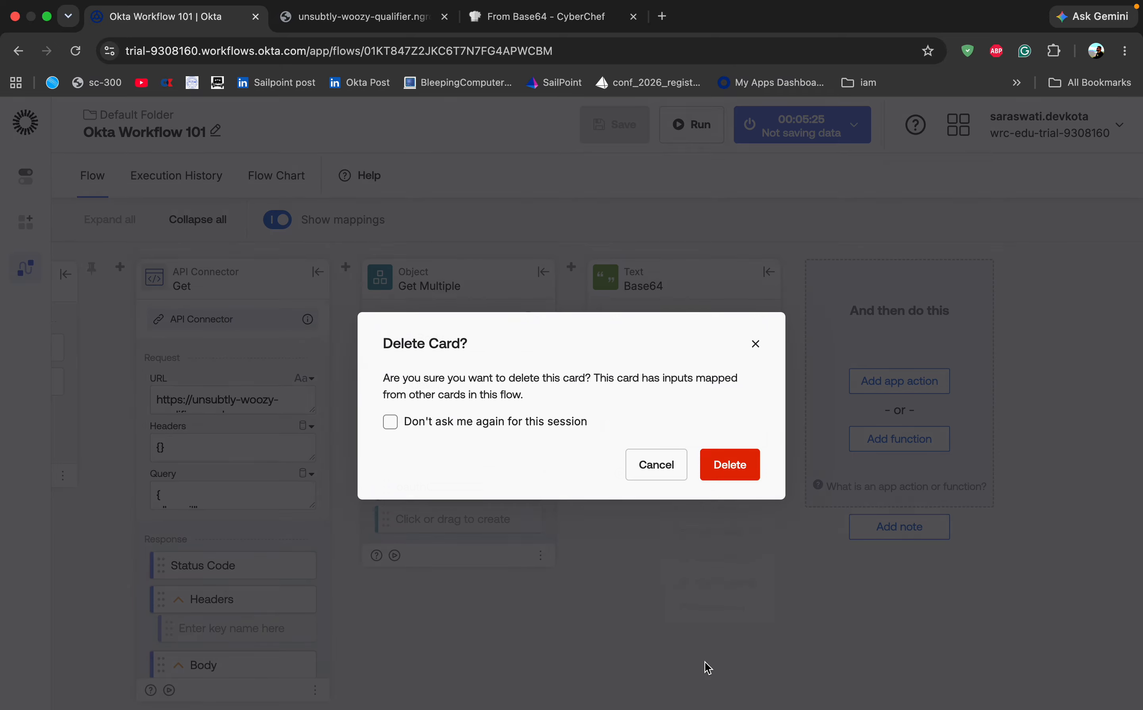
click(731, 469)
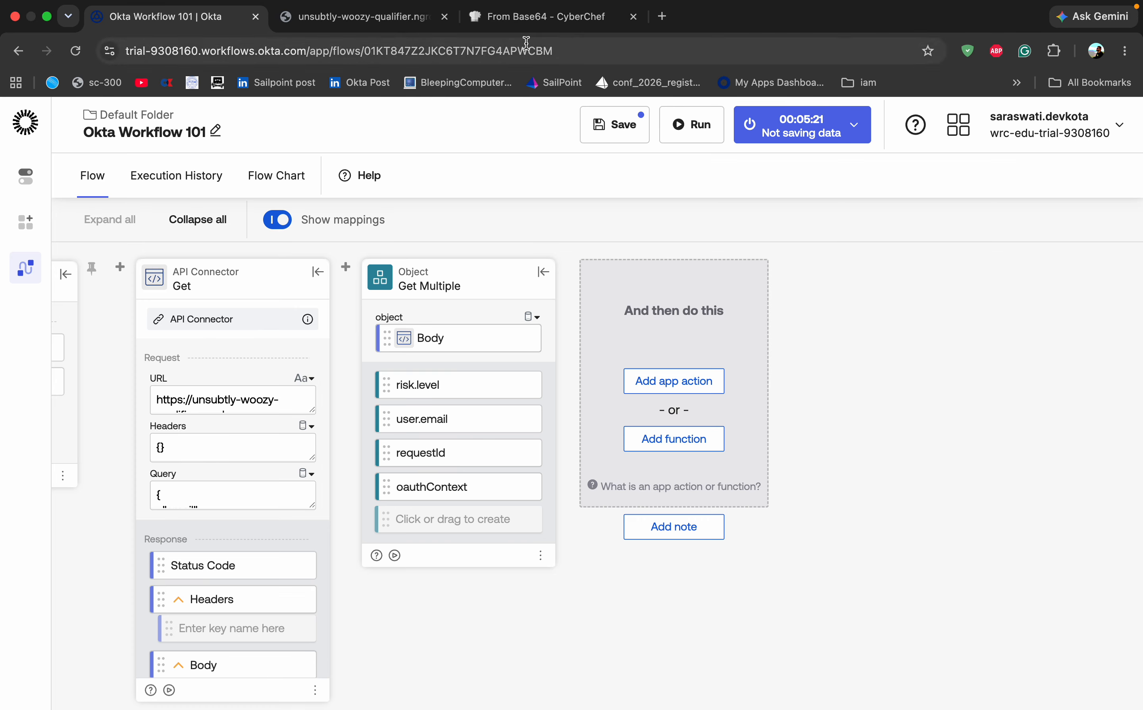
- Switch to the CyberChef tab and select the whole Base64 input text for copying
click(516, 24)
click(796, 277)
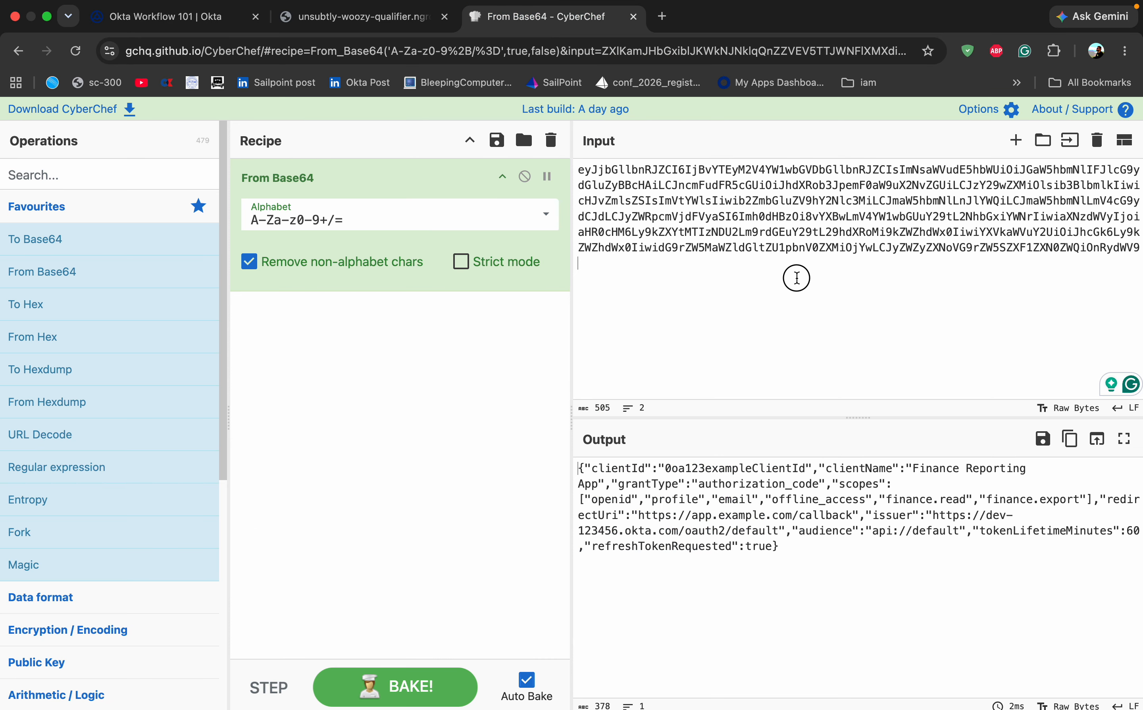
key(super+a)
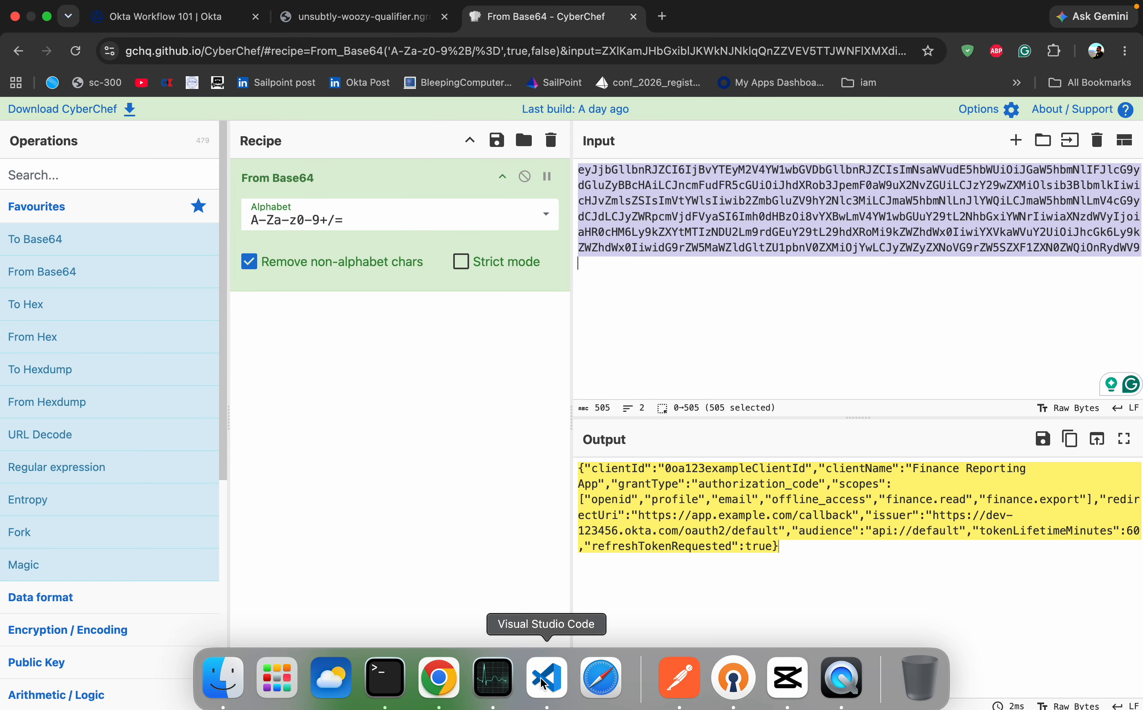
- Switch to Visual Studio Code and look through the first user's record in response.json down to its end
click(543, 683)
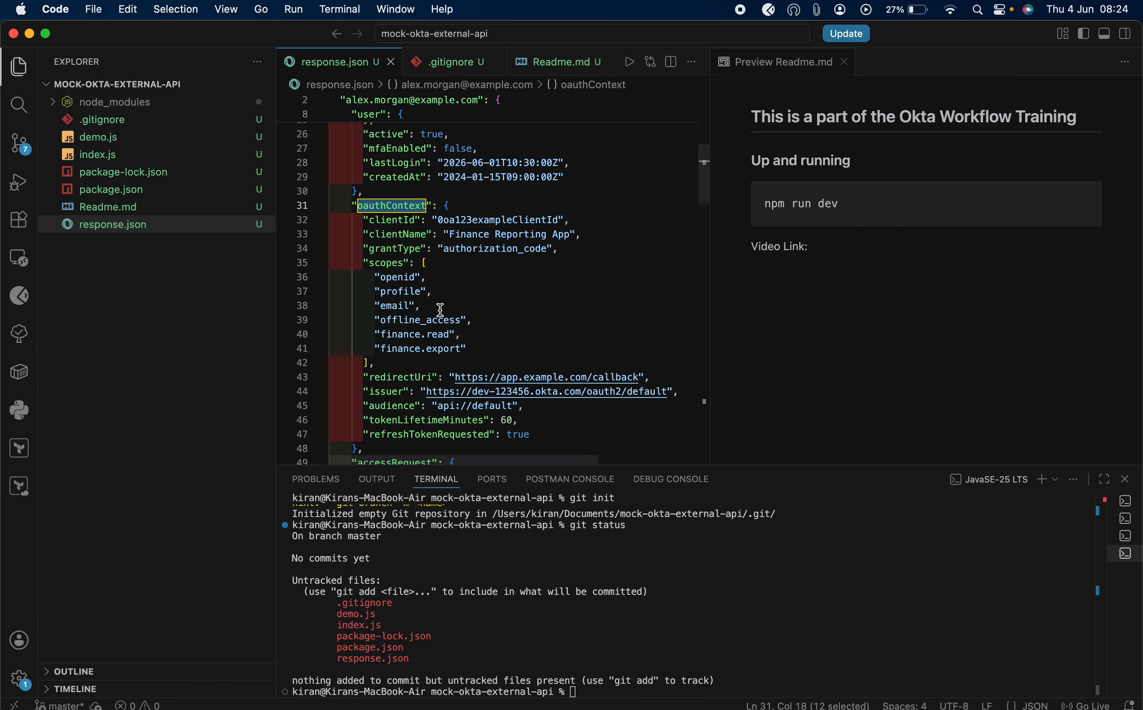
scroll(463, 280, up, 8)
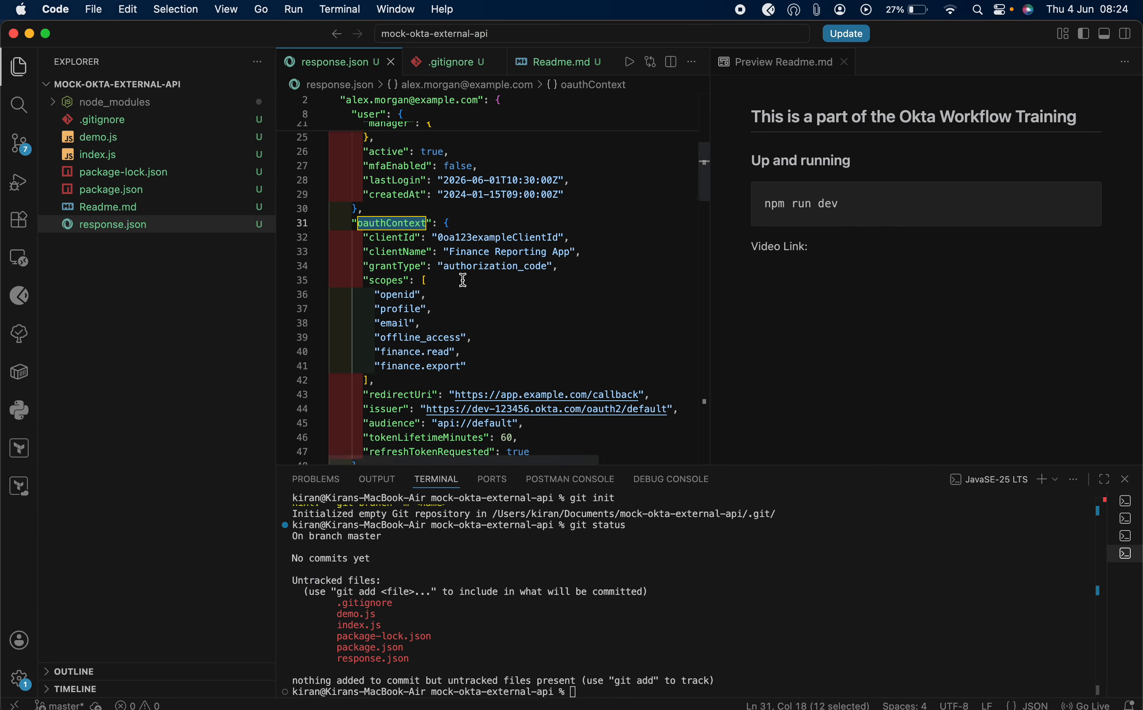
scroll(463, 280, down, 3)
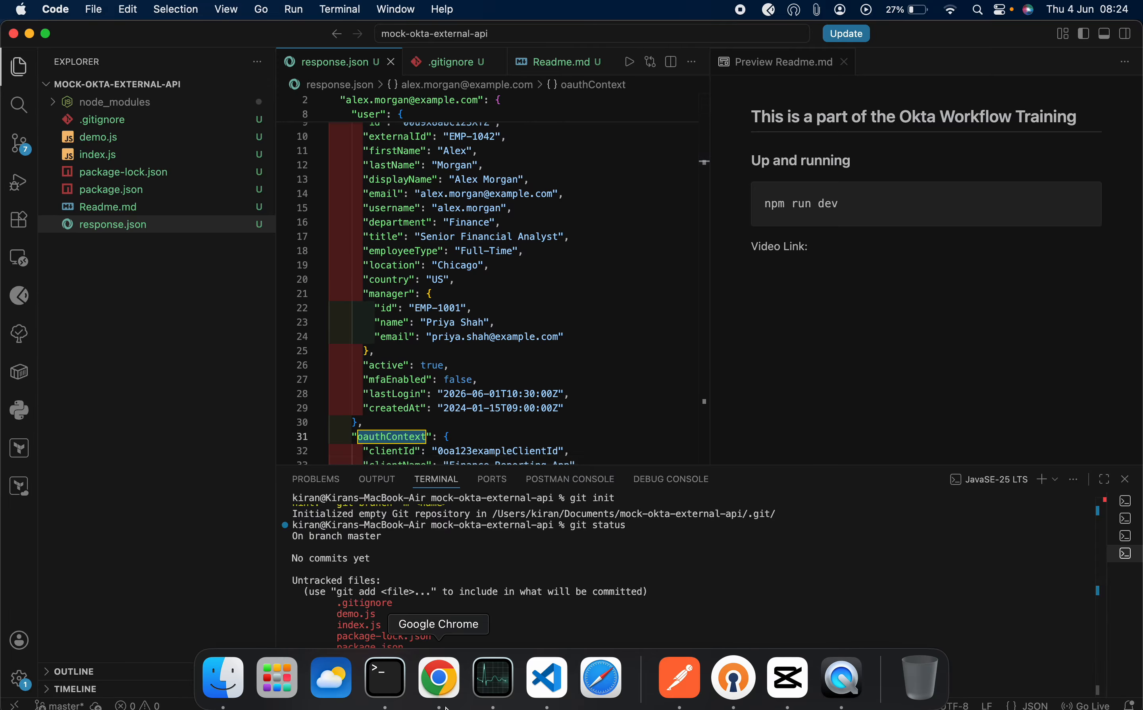
scroll(493, 263, down, 4)
scroll(493, 263, down, 9)
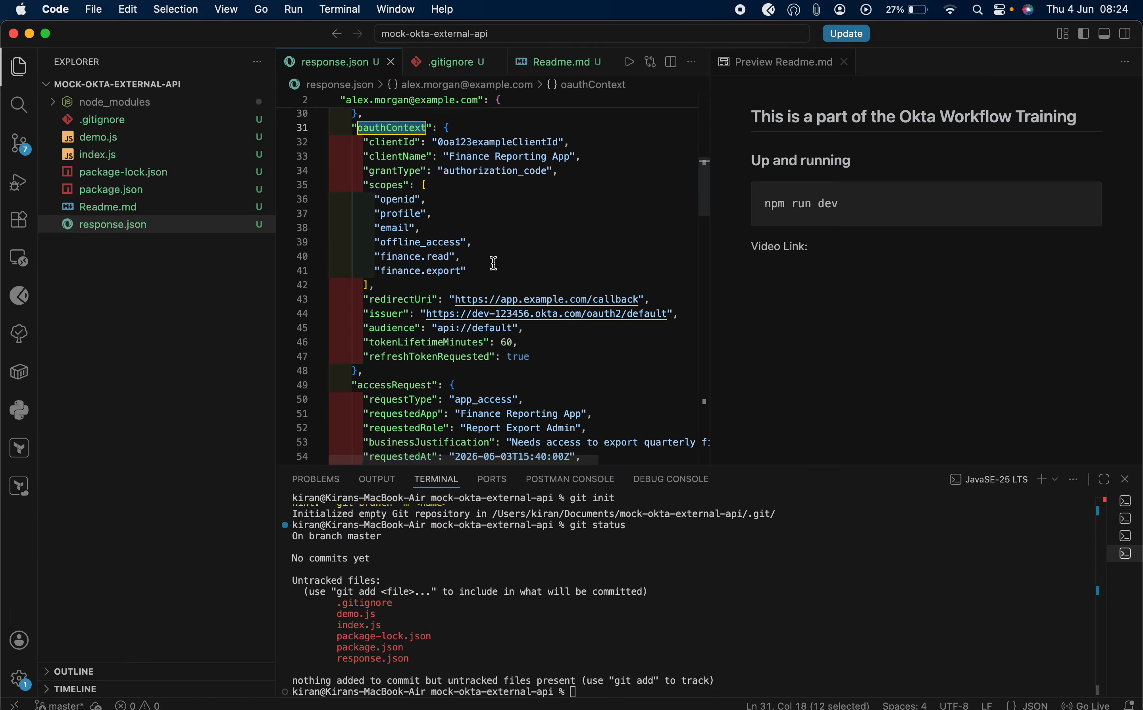
scroll(493, 262, down, 14)
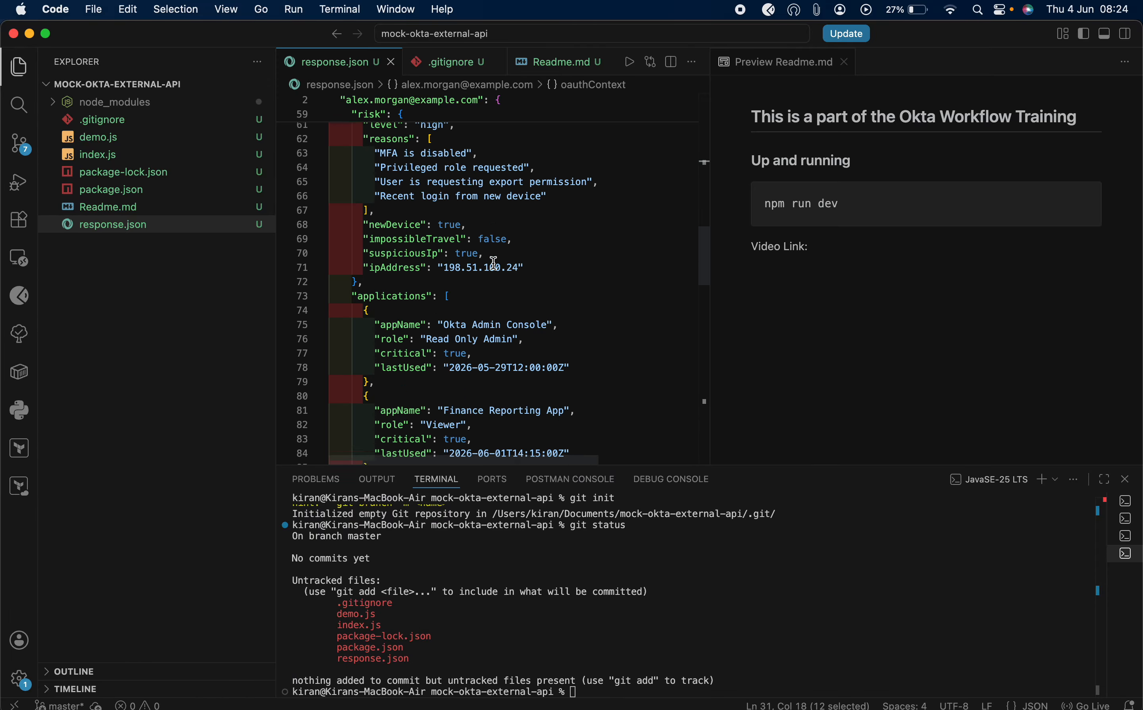
scroll(494, 263, down, 12)
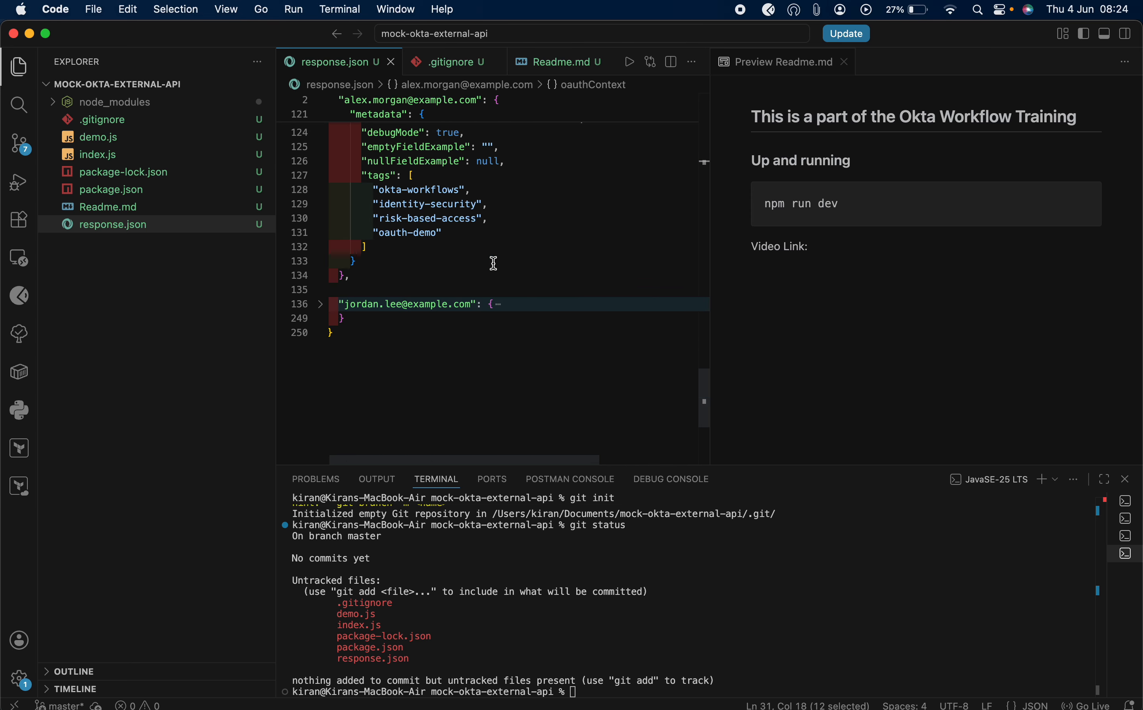
click(434, 263)
scroll(427, 264, up, 3)
scroll(425, 264, up, 2)
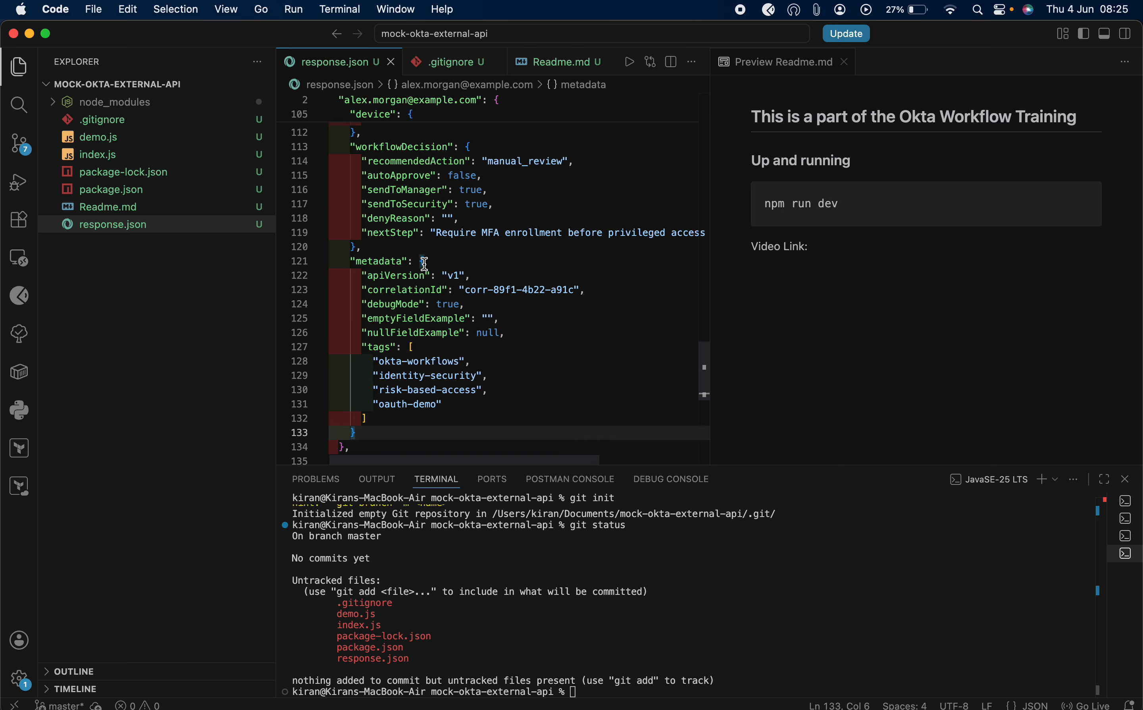
scroll(425, 264, down, 3)
text(,)
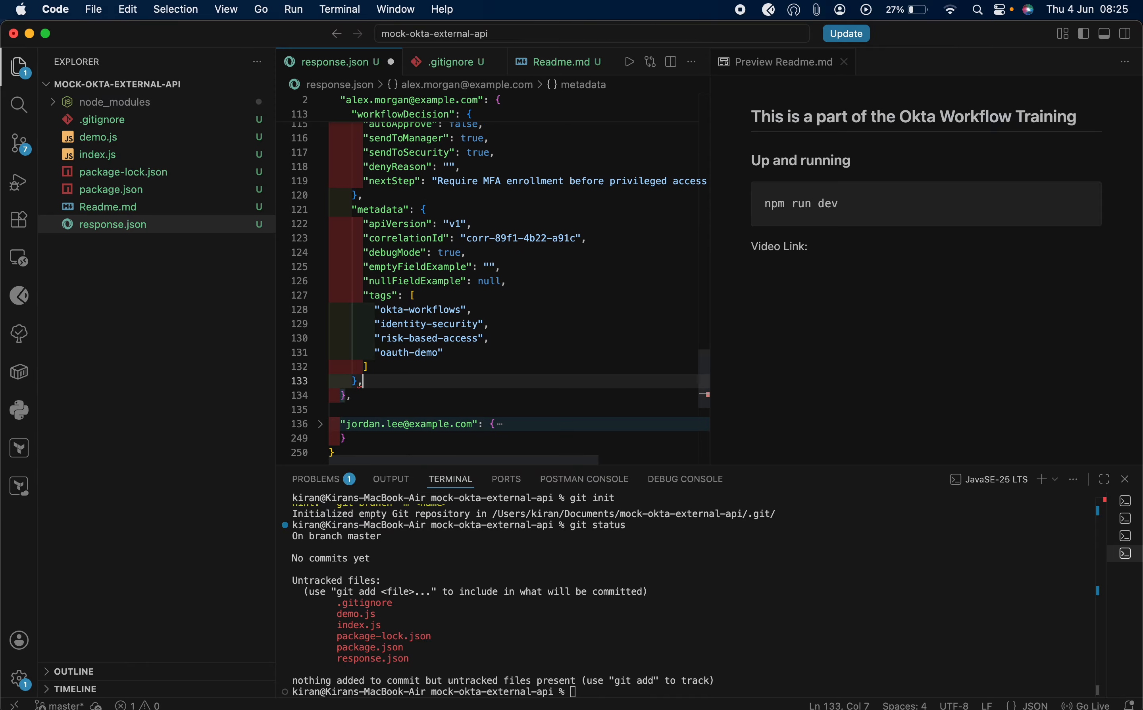
key(Return)
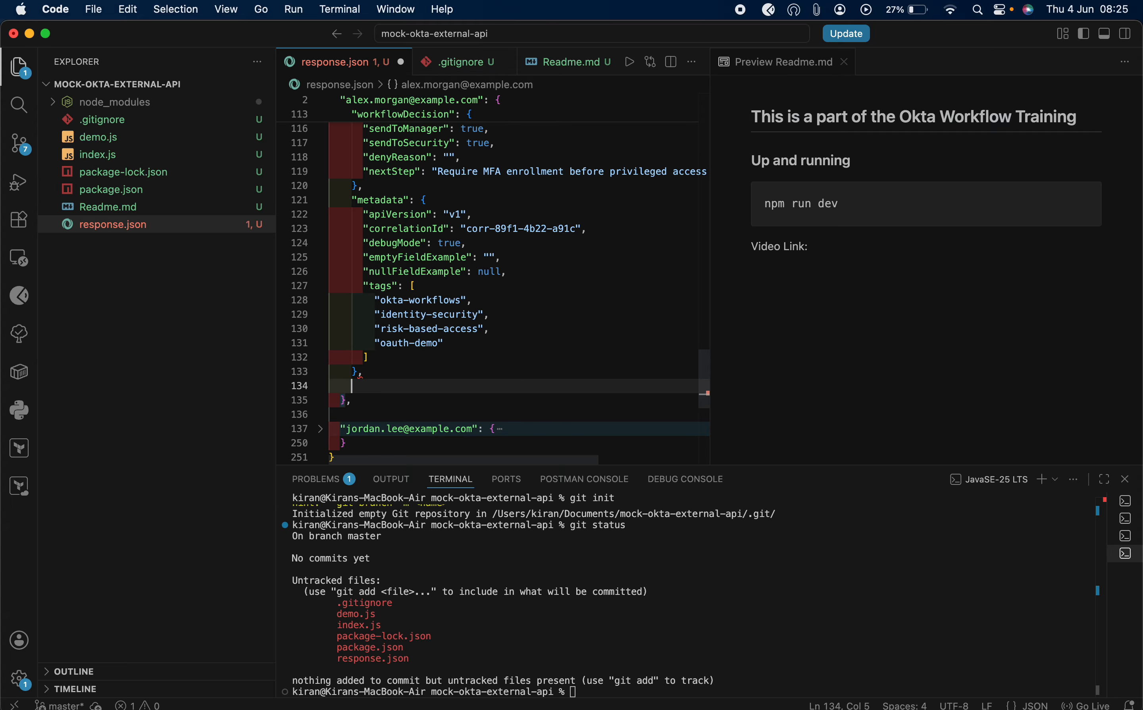
key(ctrl+z)
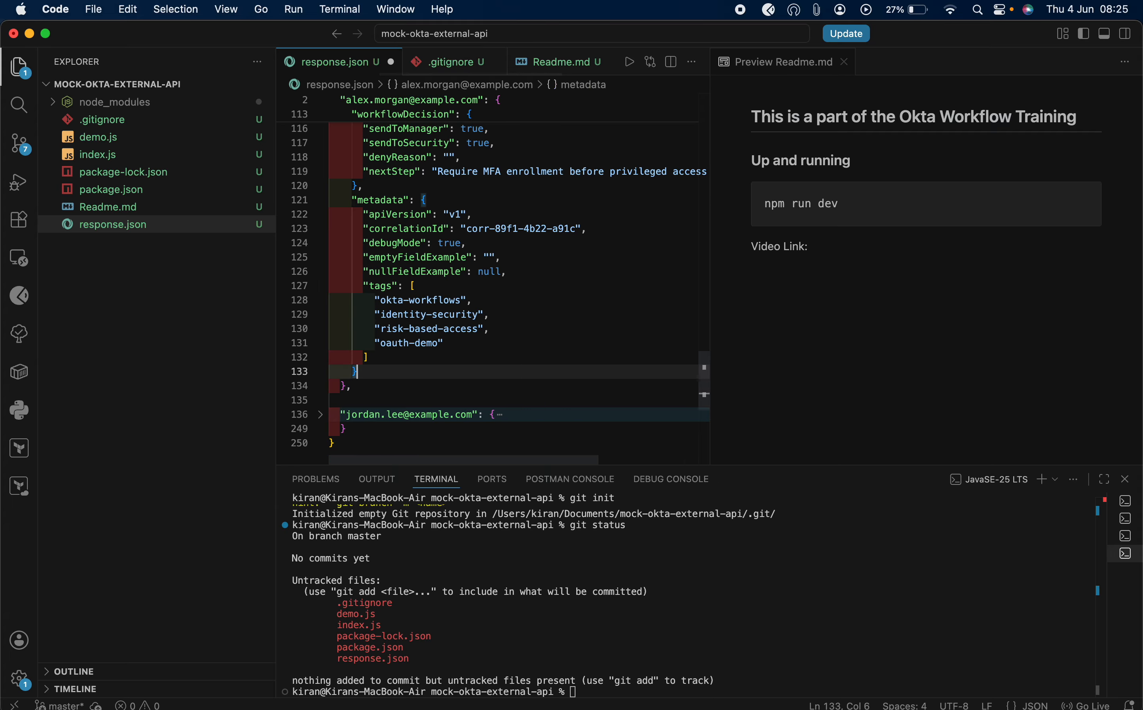
- Place the cursor after the closing brace of the first user's risk object and fold that object
scroll(490, 281, up, 10)
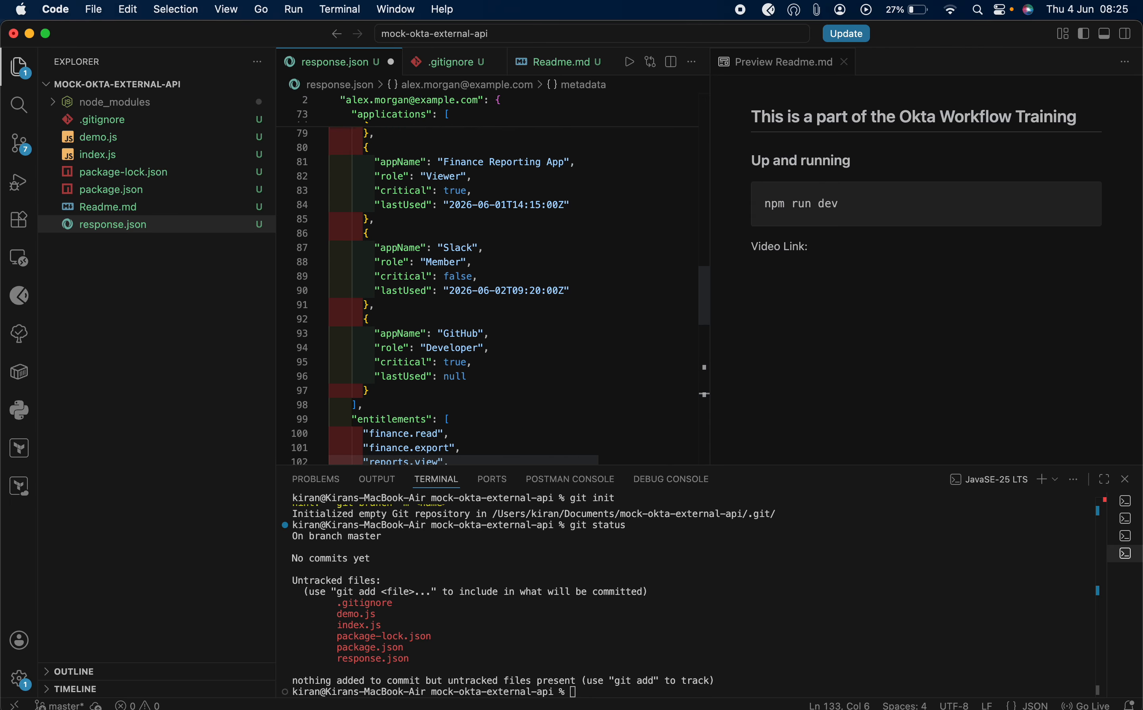
scroll(490, 291, up, 5)
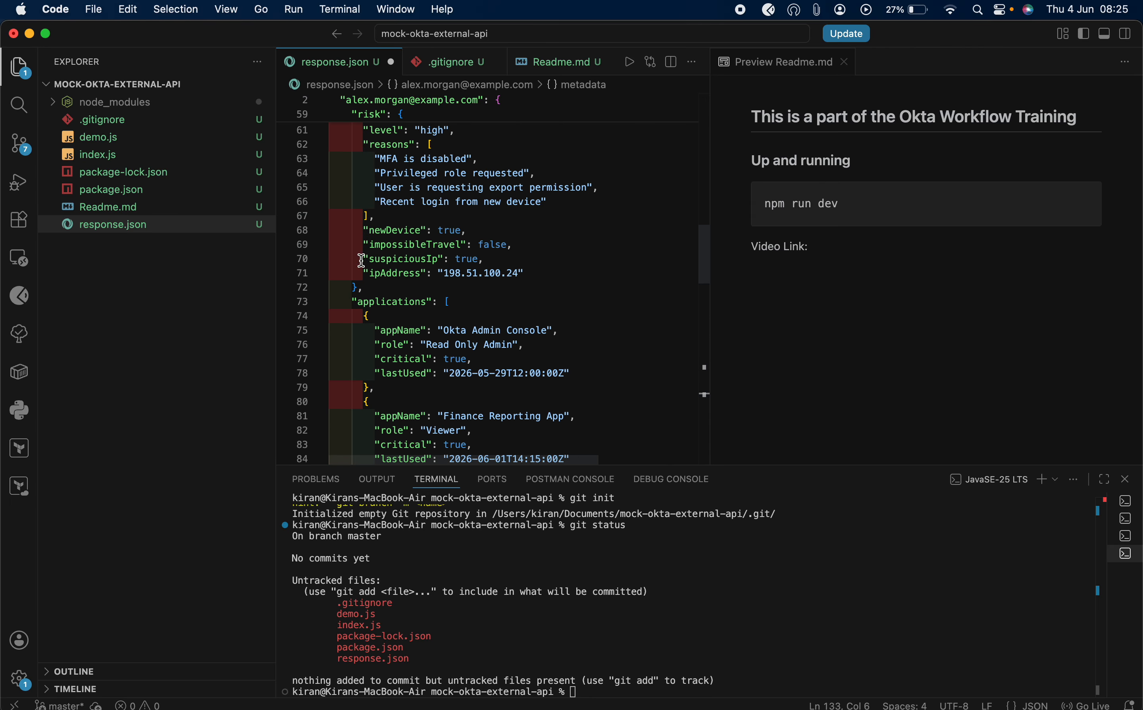
click(389, 287)
scroll(389, 287, up, 4)
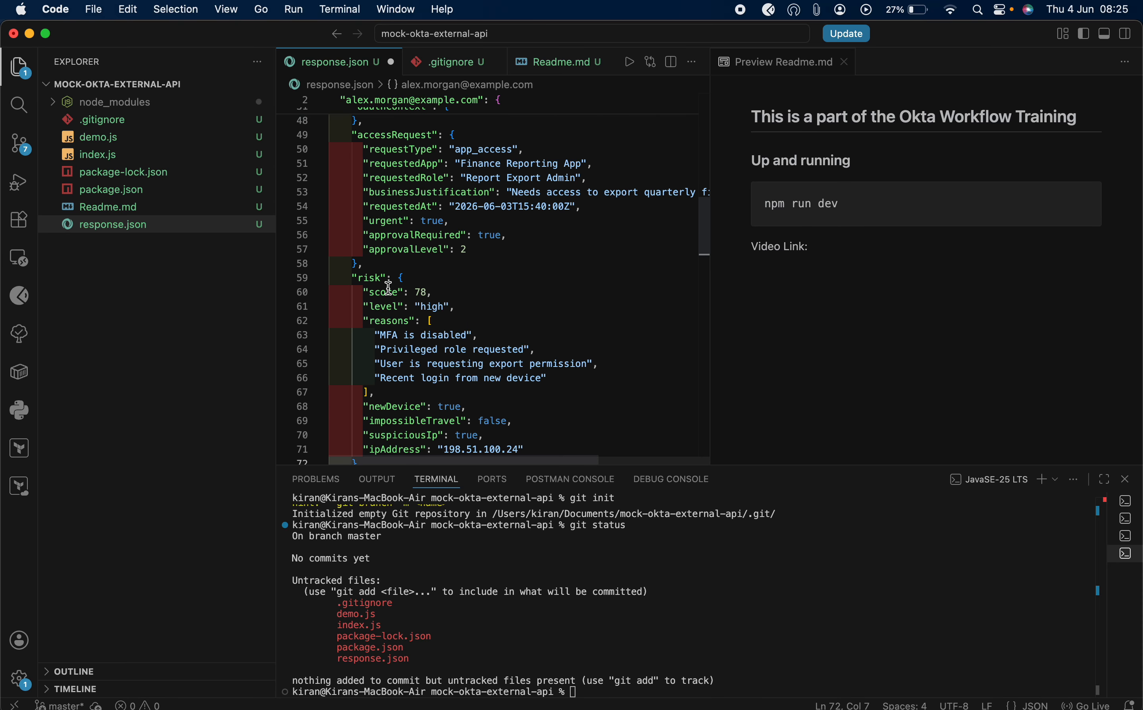
click(321, 278)
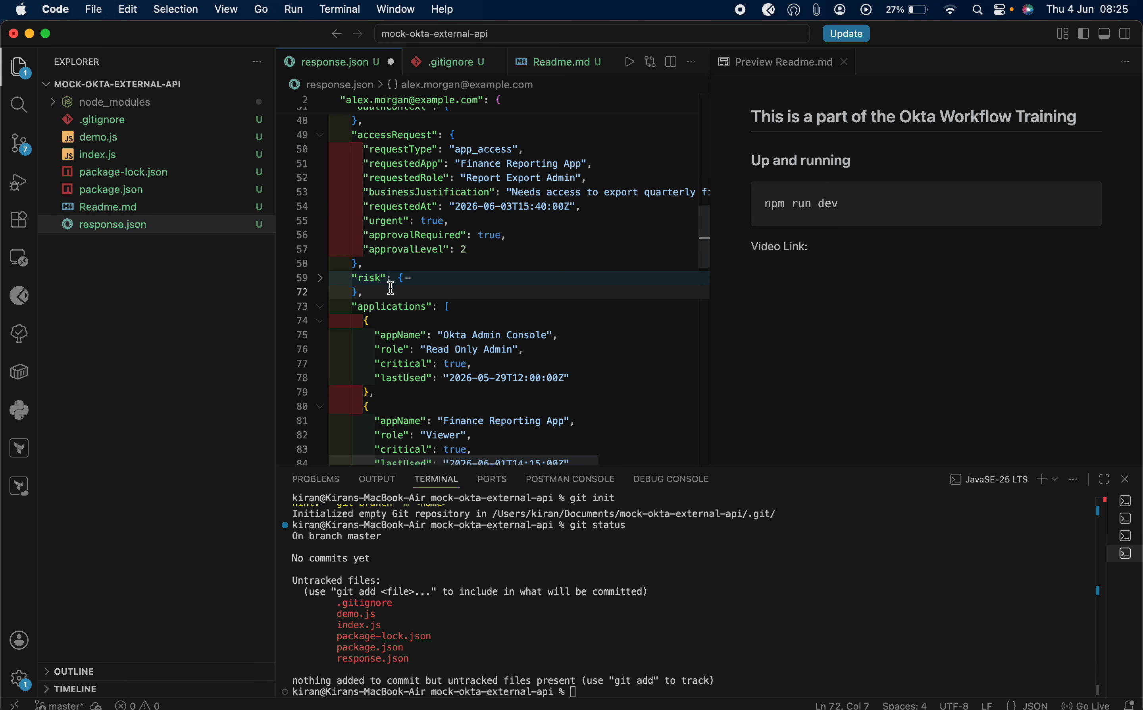
- Add an "encoded" property below the risk object, with the copied Base64 string as its quoted value and a trailing comma
key(Return)
text(")
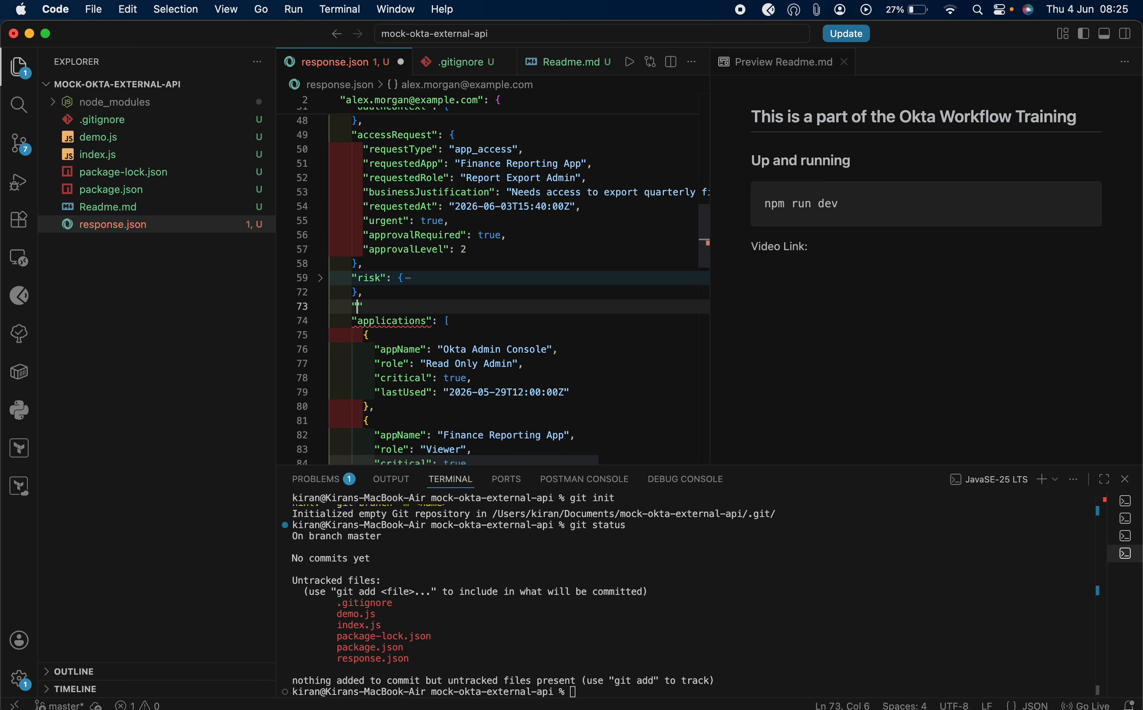
text(encoded")
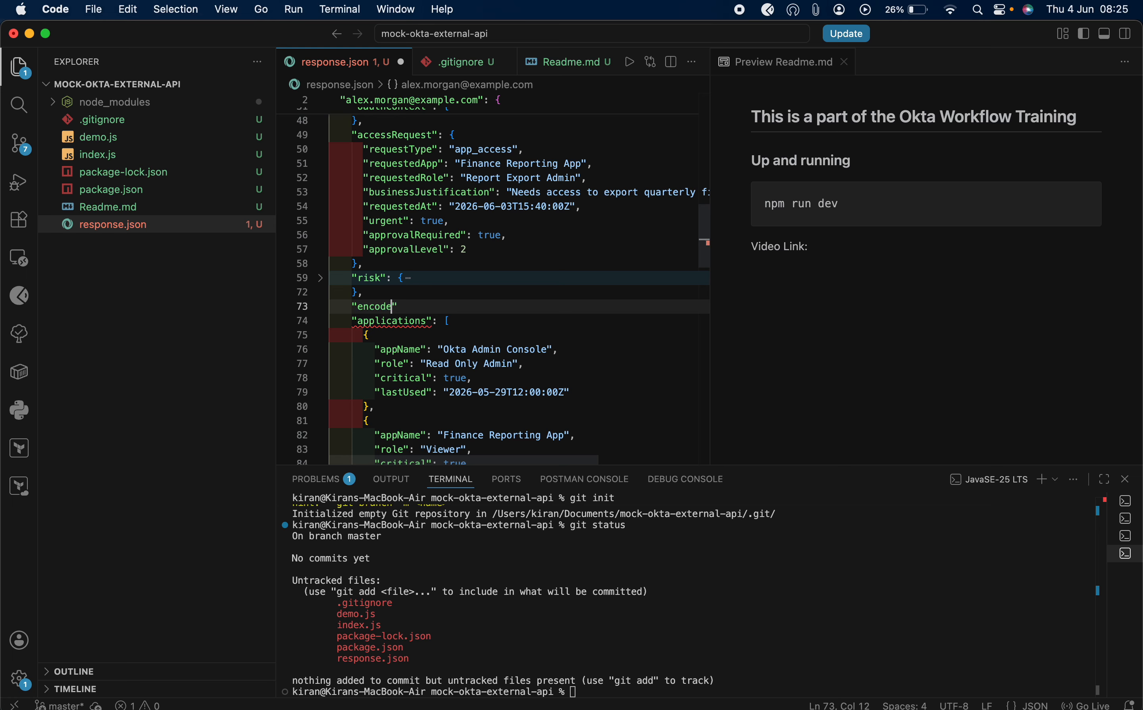
text(: ")
key(super+v)
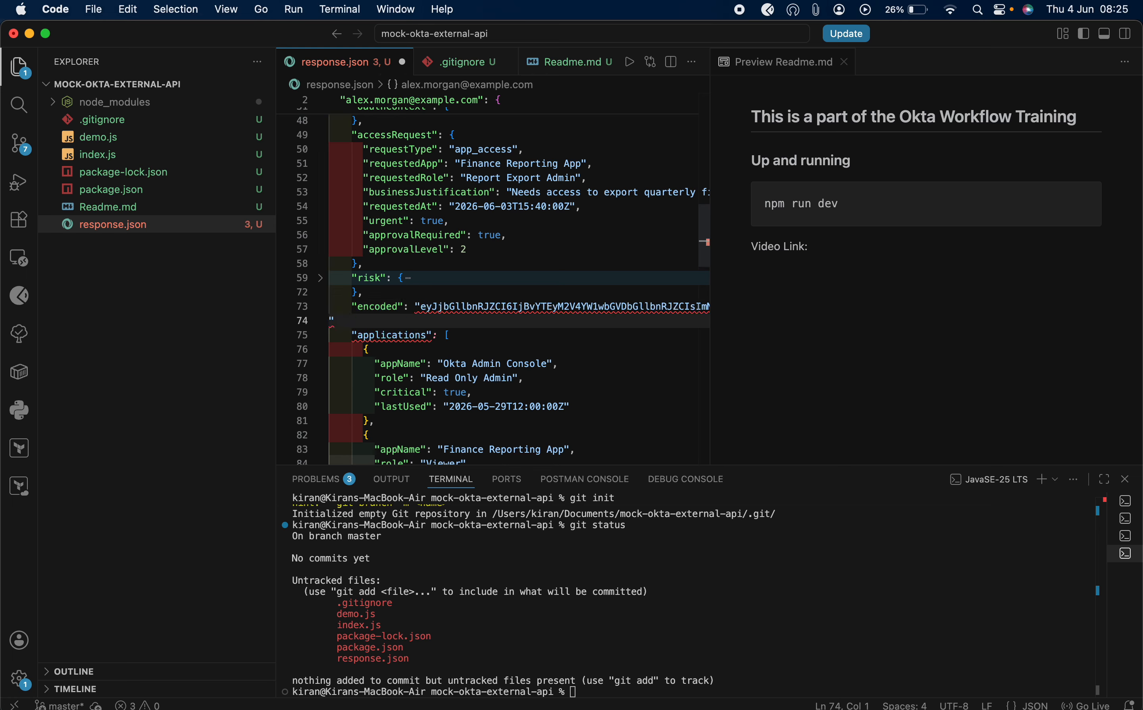
key(Right)
text(,)
scroll(463, 321, right, 10)
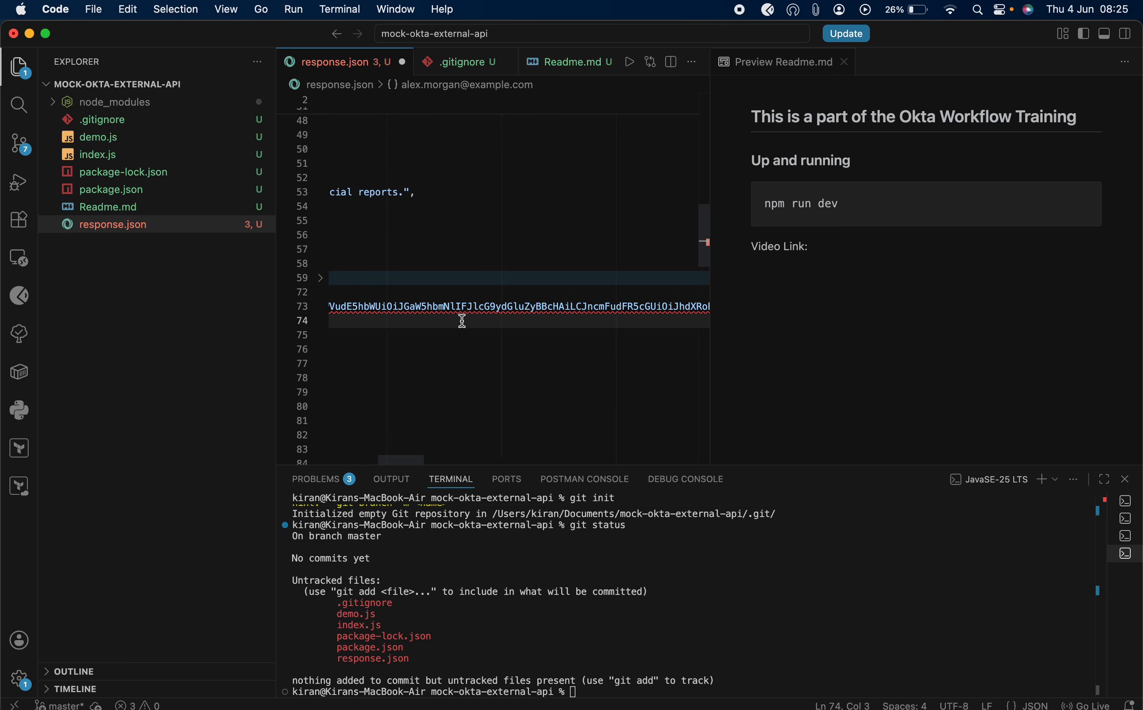
scroll(463, 321, left, 10)
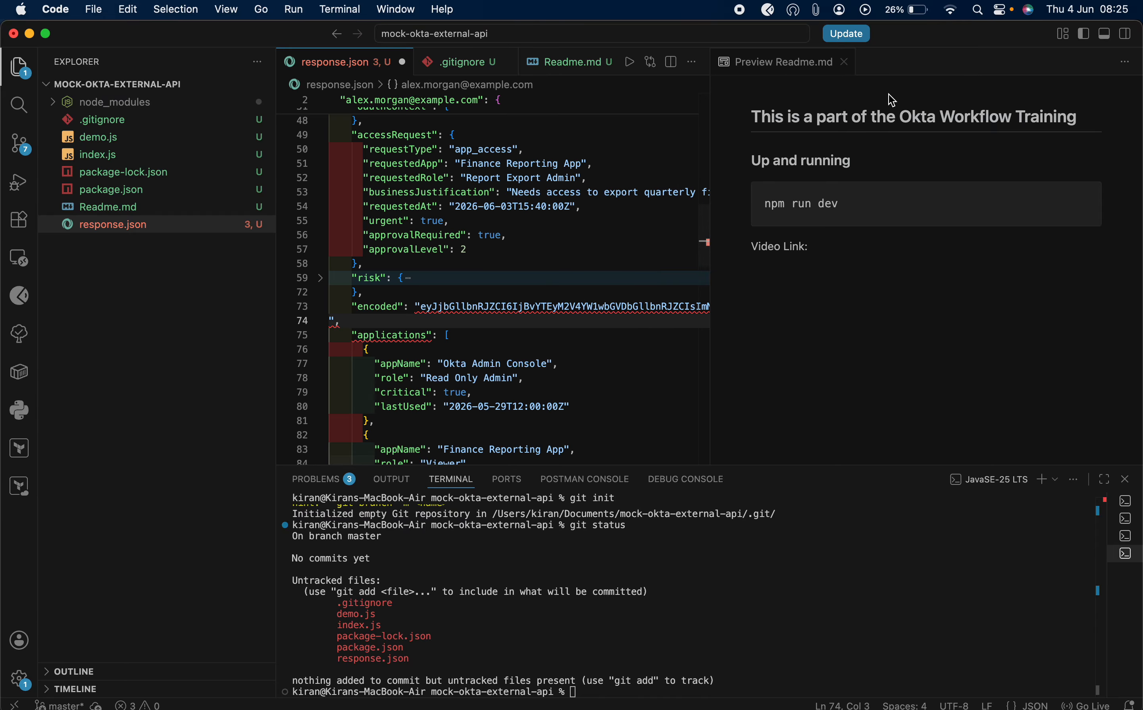
- Close the Readme preview, join the stray closing quote and comma onto the encoded line, and save response.json
click(844, 62)
mouse_move(869, 301)
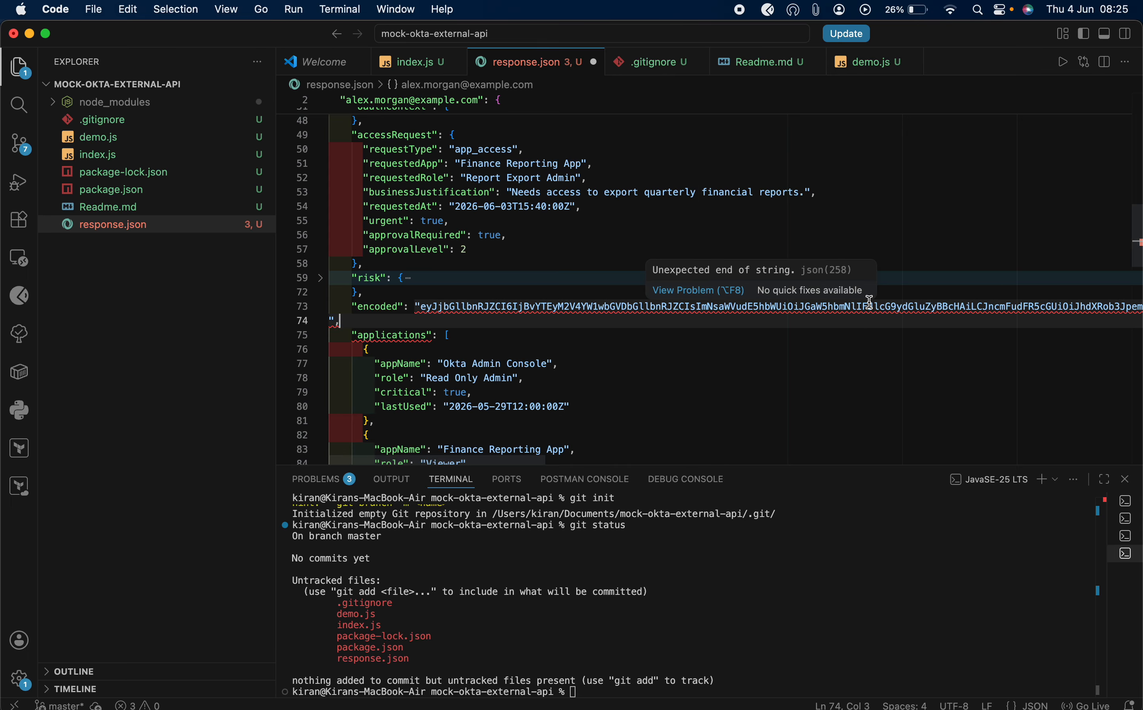
drag(330, 316, 334, 317)
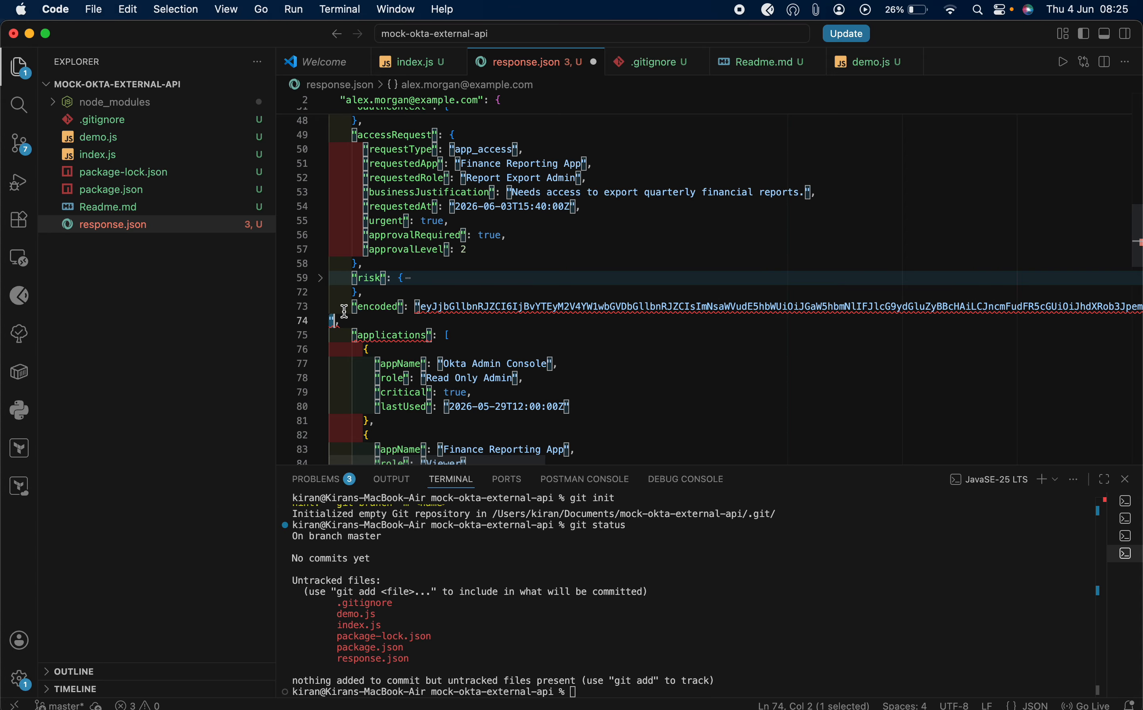
click(331, 320)
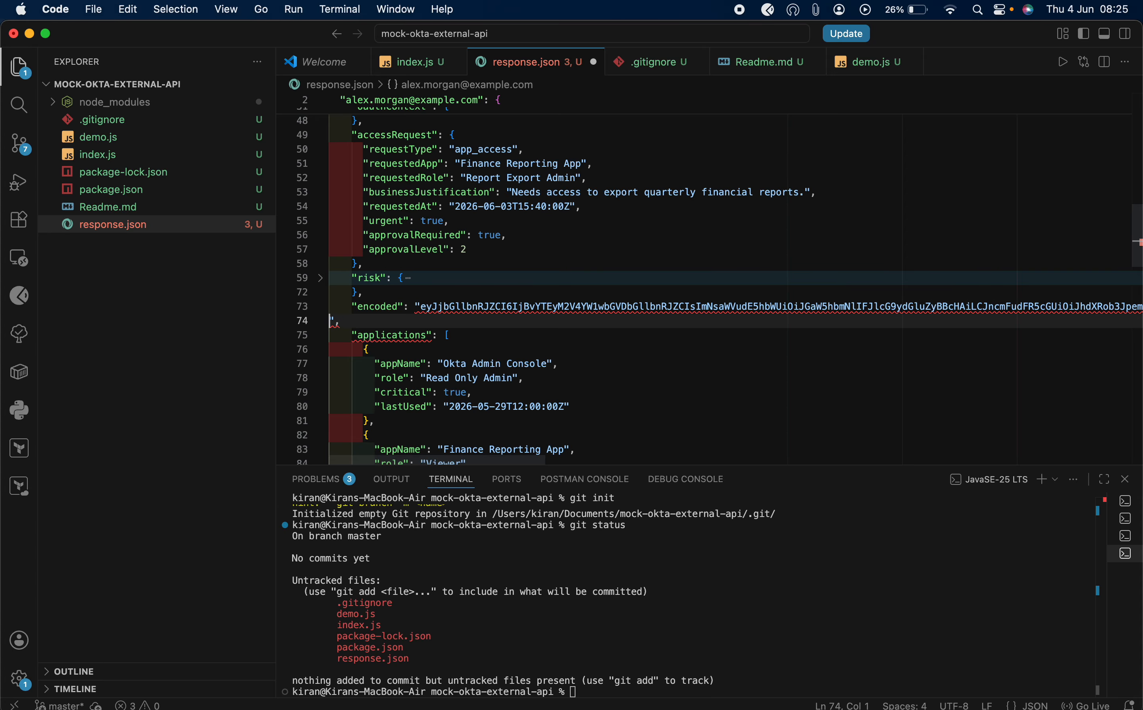
key(BackSpace)
scroll(704, 281, left, 15)
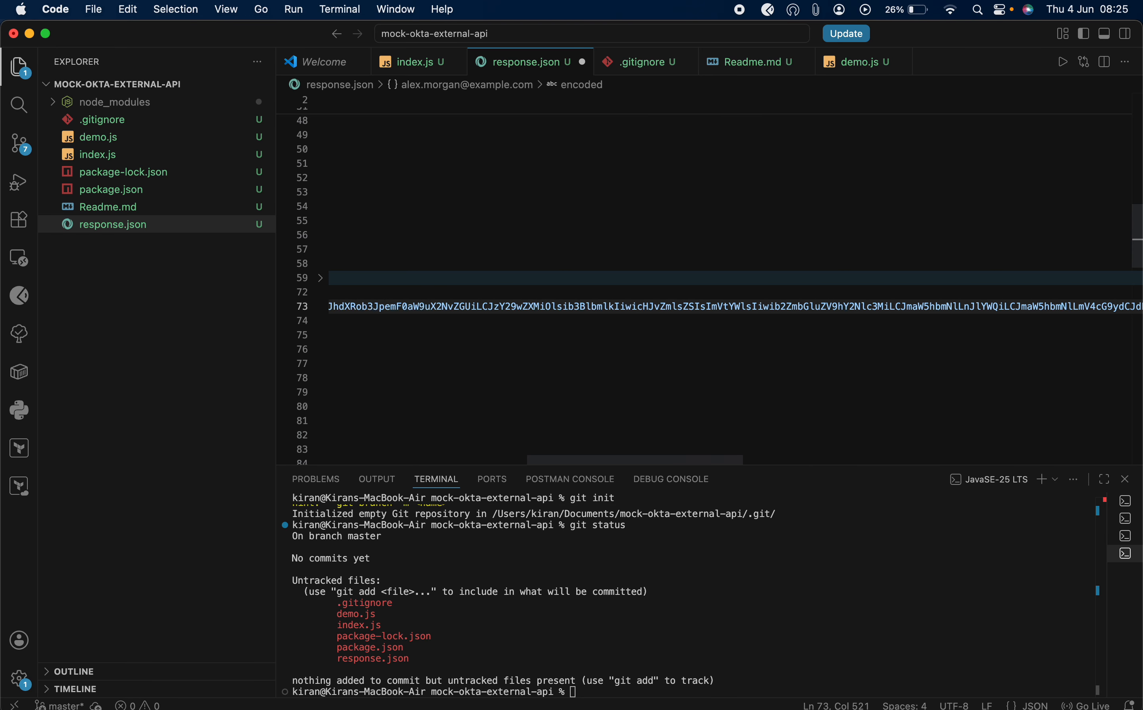
key(super+s)
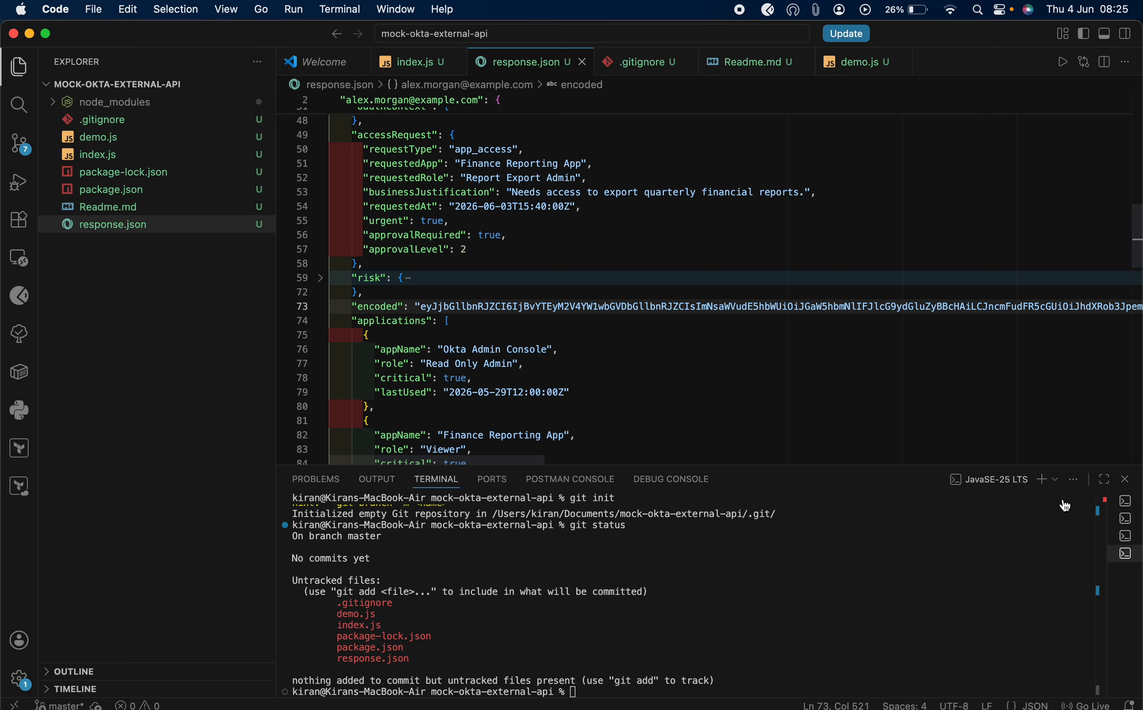
- Find the terminal running the mock API server, stop the server and restart it with node index
click(1126, 535)
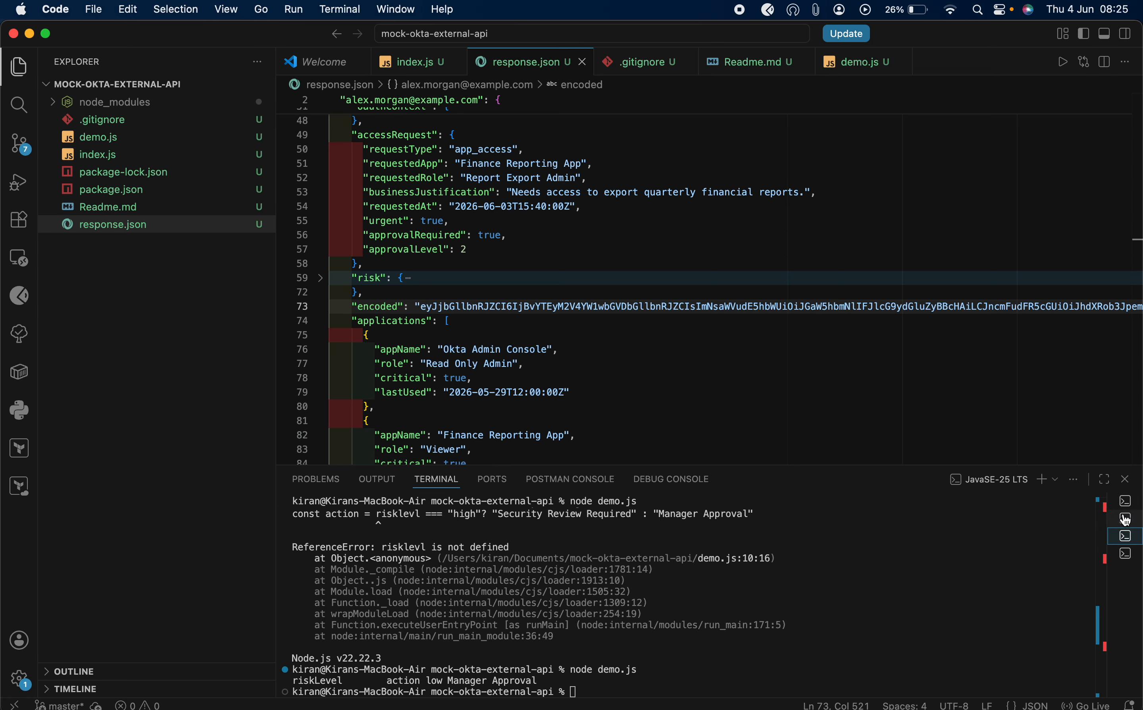
click(1126, 519)
click(1126, 502)
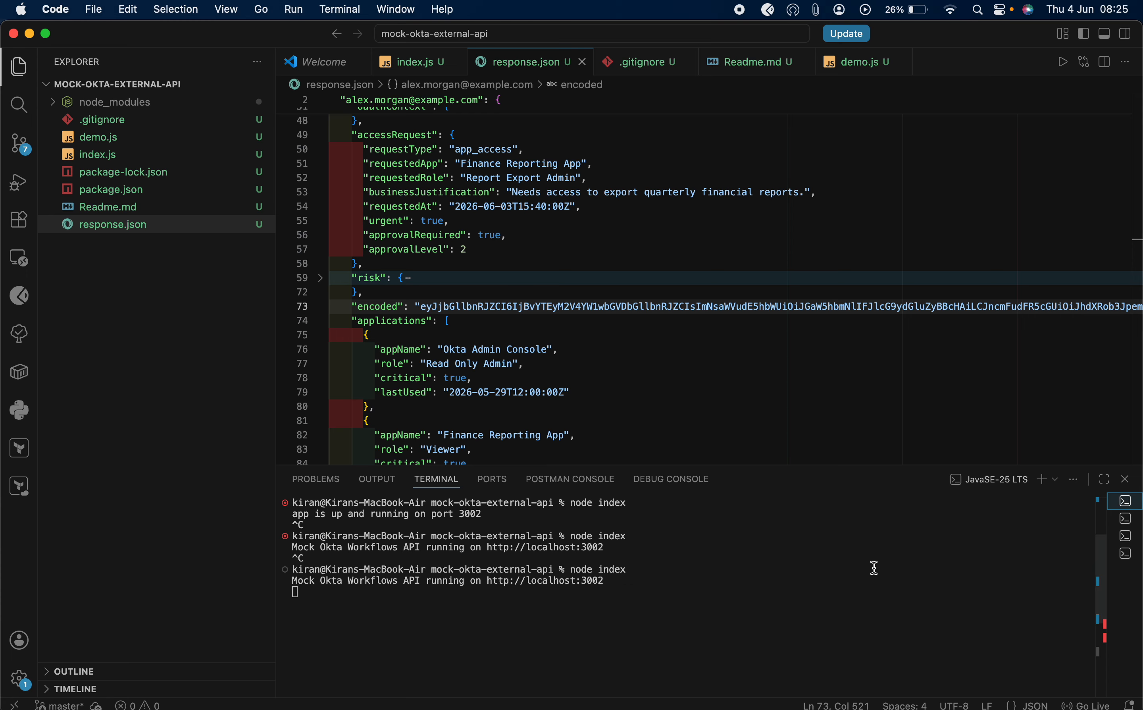
key(ctrl+c)
key(Up)
key(Return)
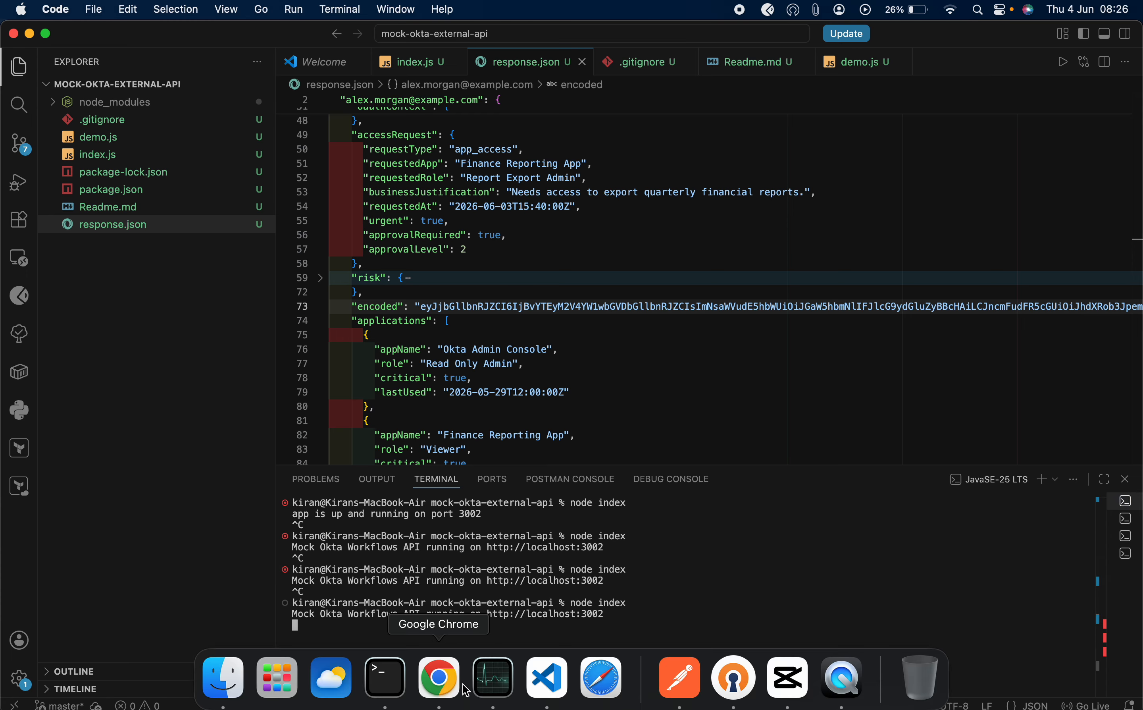
- Switch to the Okta Workflow 101 flow in Chrome and add a Base64 Decode text function after Get Multiple
click(443, 683)
click(159, 18)
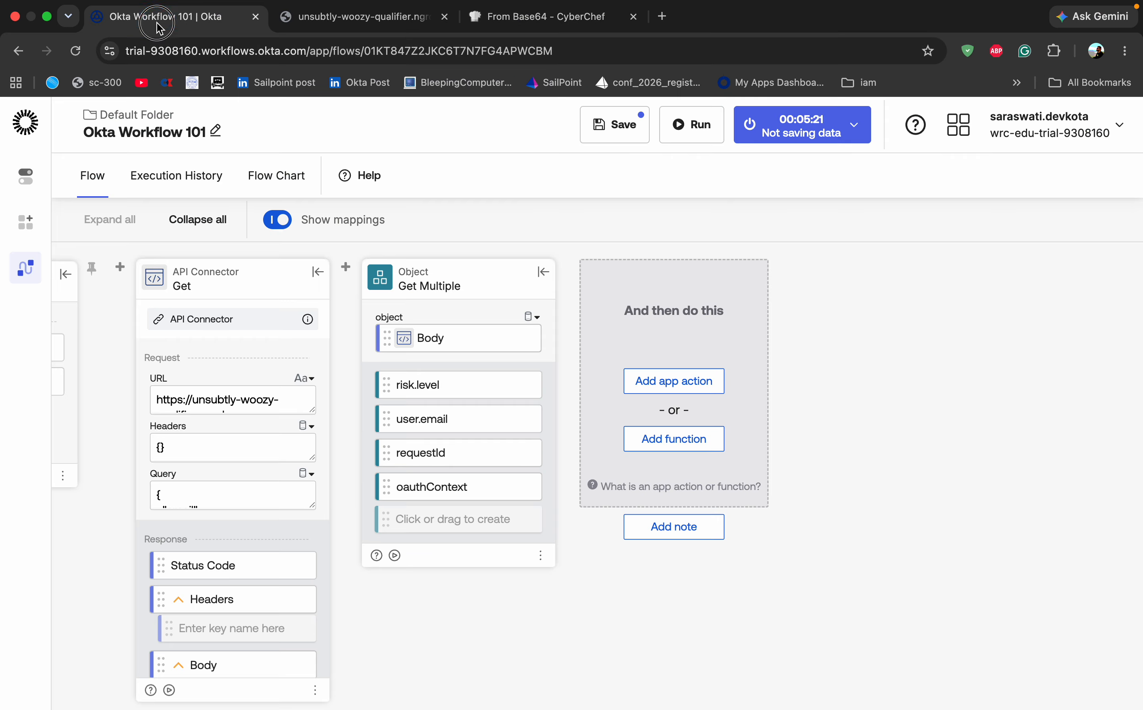
click(659, 440)
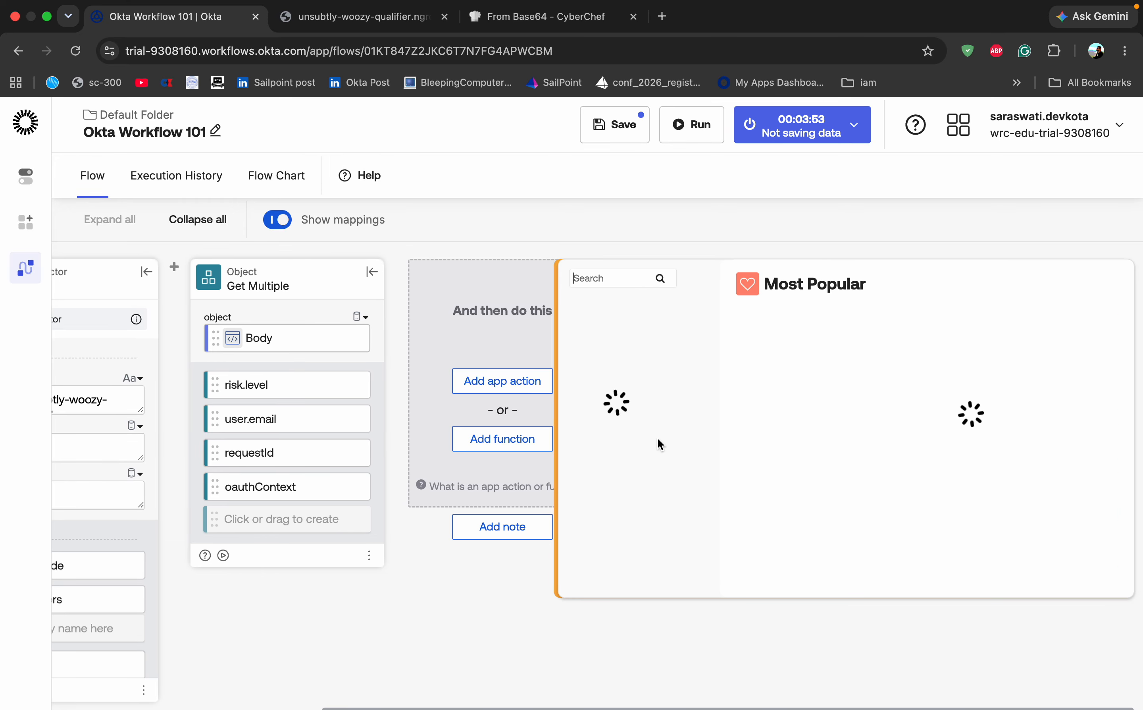
click(628, 457)
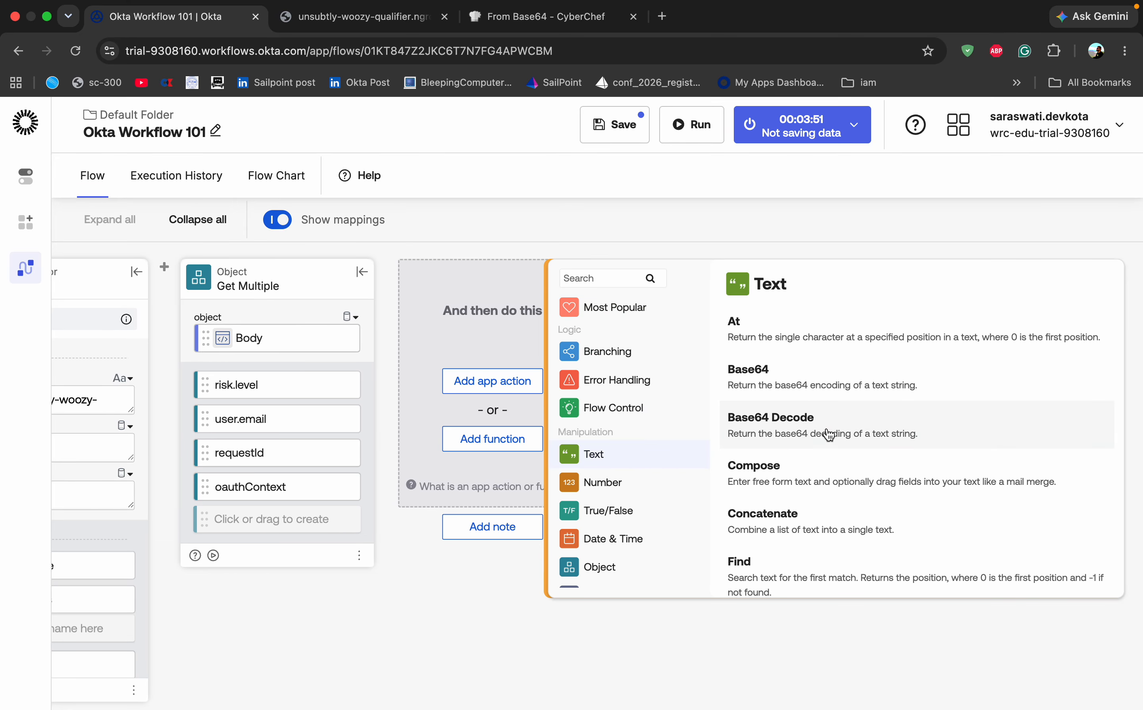
click(783, 425)
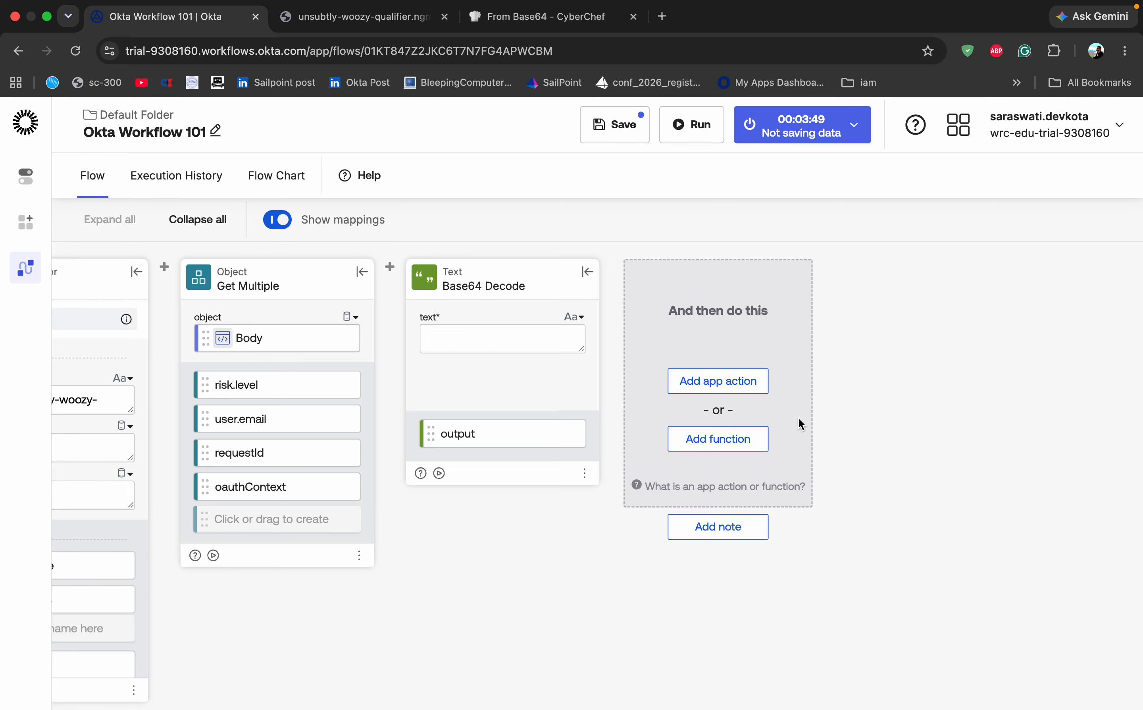
- Replace the oauthContext output of Get Multiple with "encoded" and map it to the Base64 Decode text input
click(365, 486)
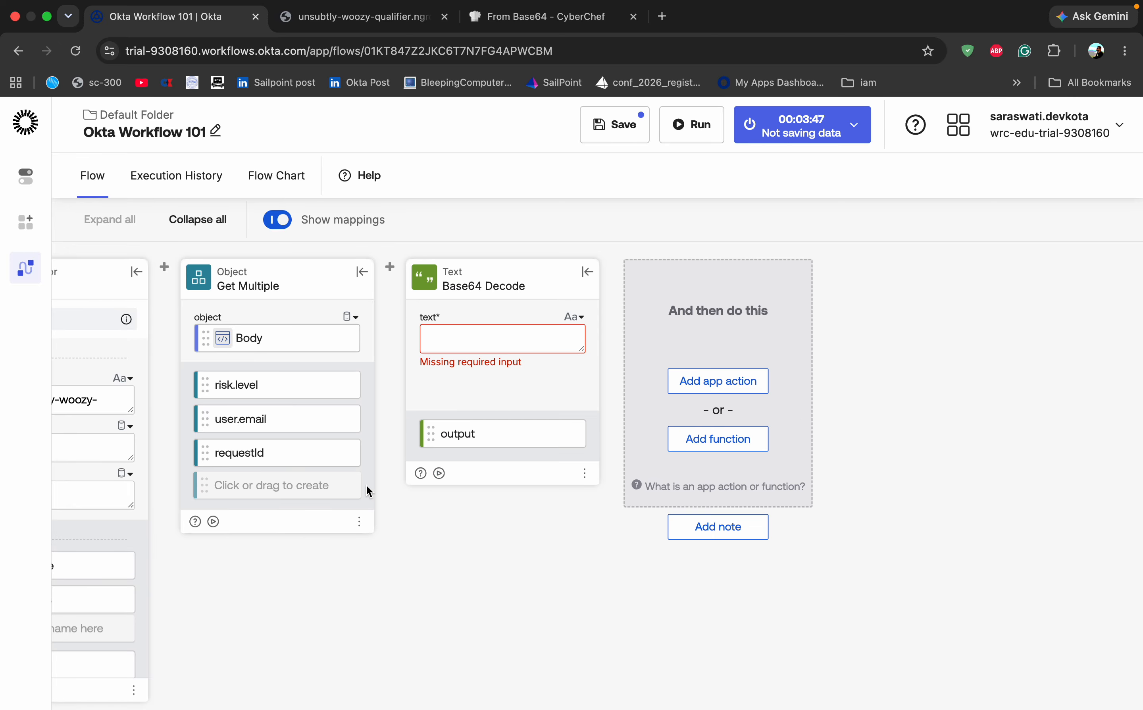
click(263, 486)
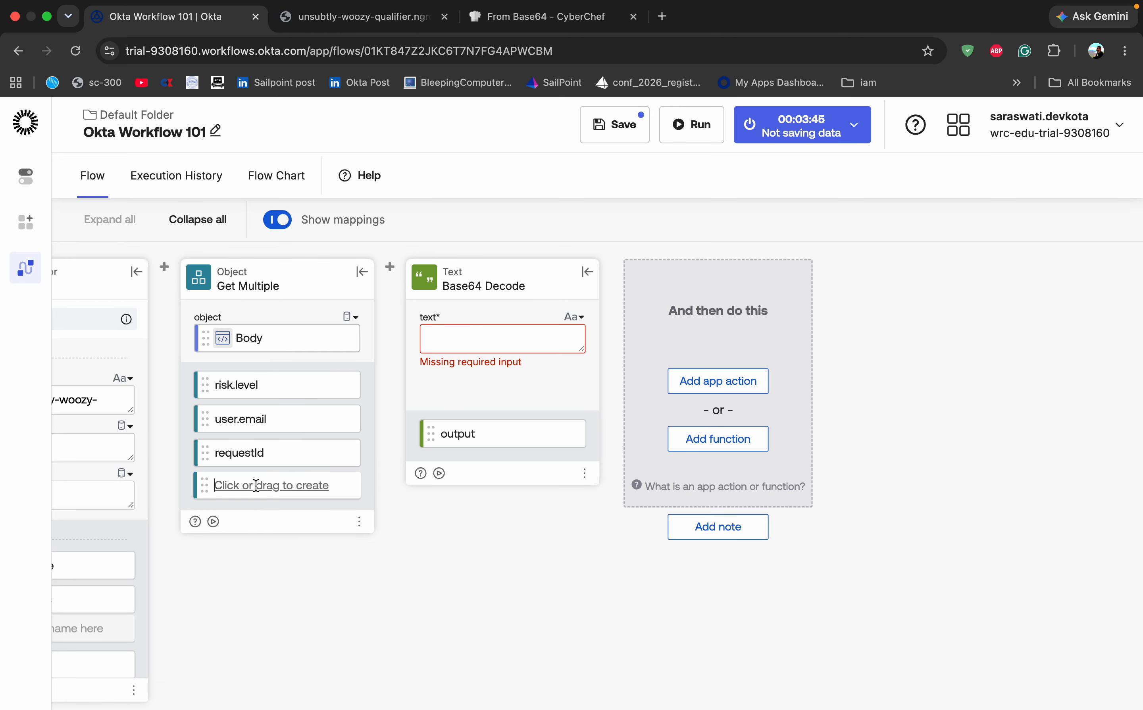
text(encoded)
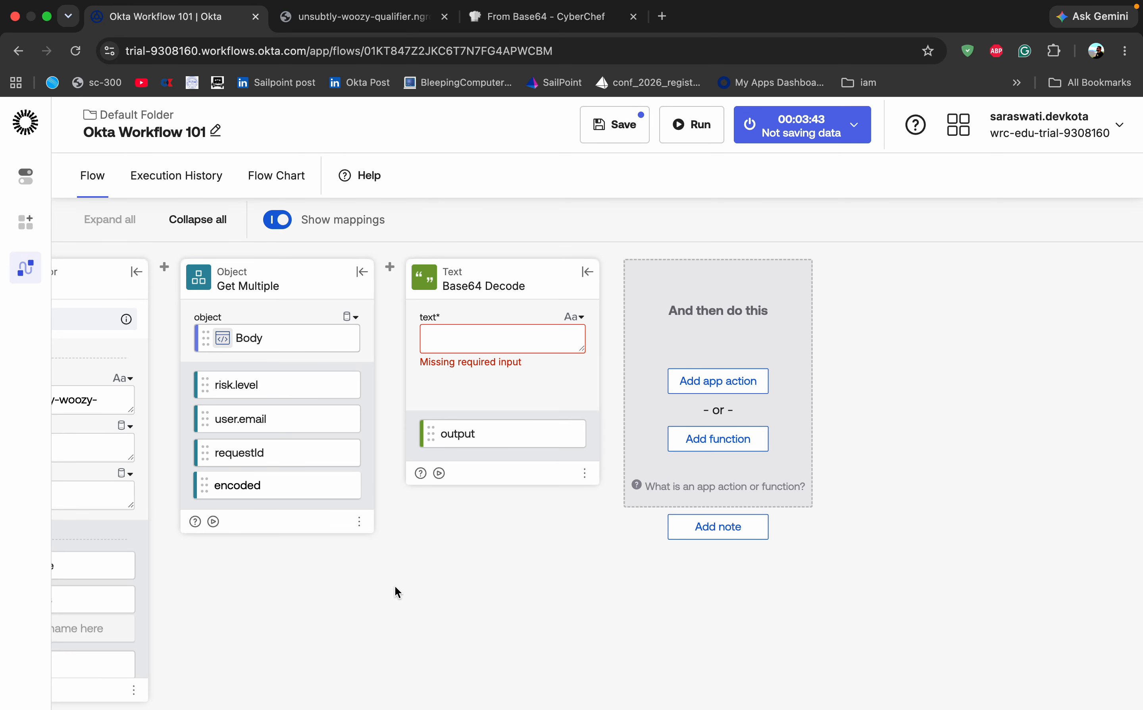
click(407, 604)
drag(240, 486, 472, 338)
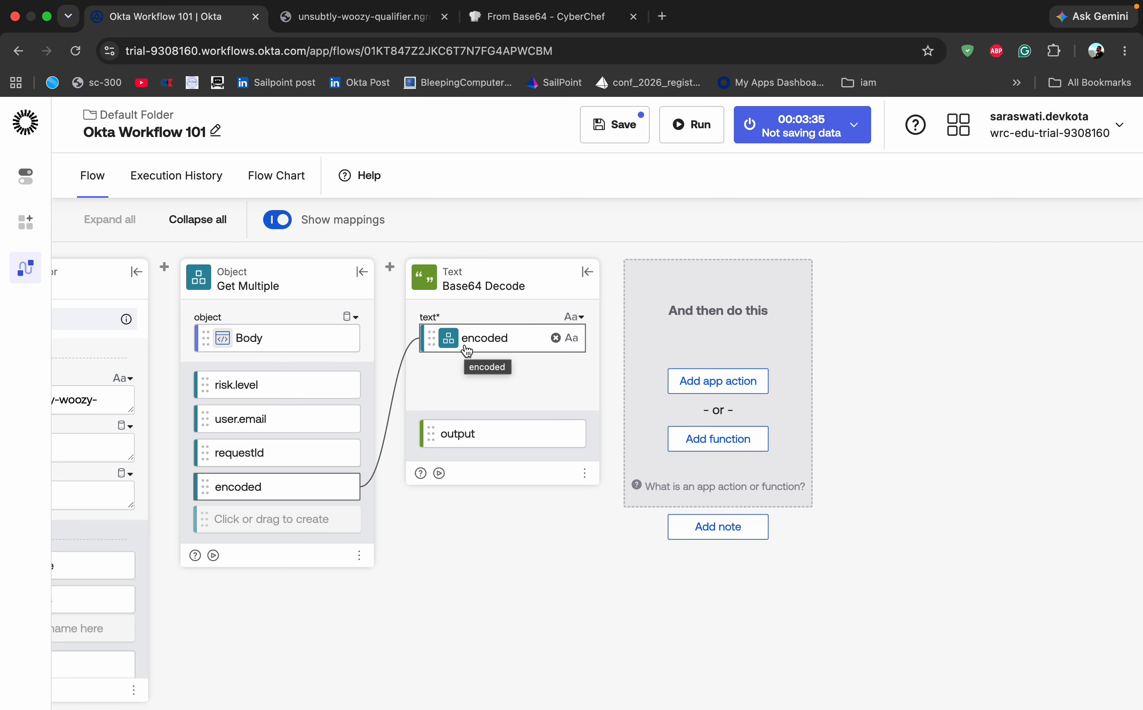
- Save and run the flow to check the Base64 Decode output, closing the execution history to return to the flow editor
click(617, 123)
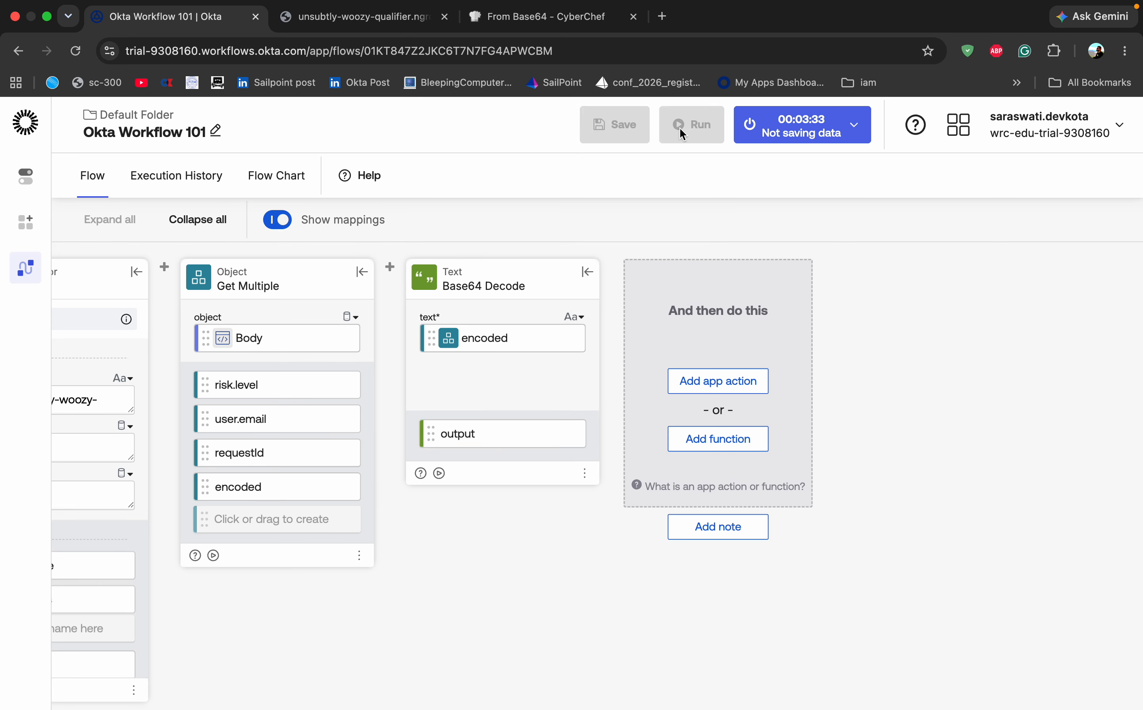
click(694, 126)
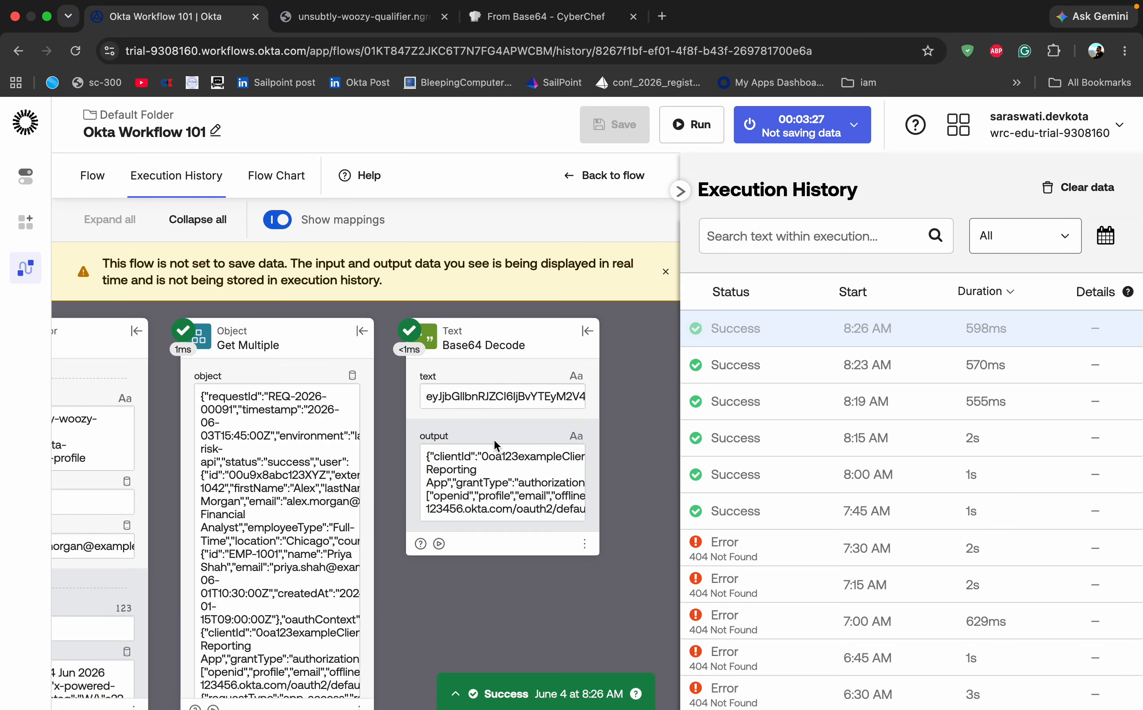
scroll(485, 462, down, 1)
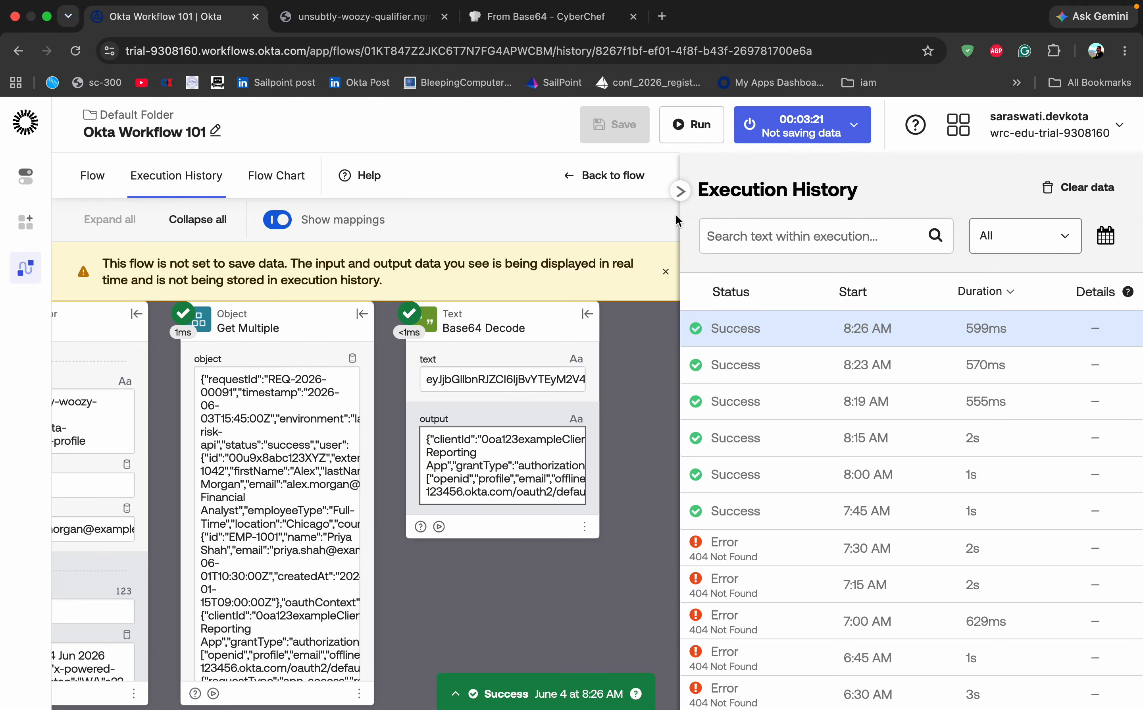
click(680, 190)
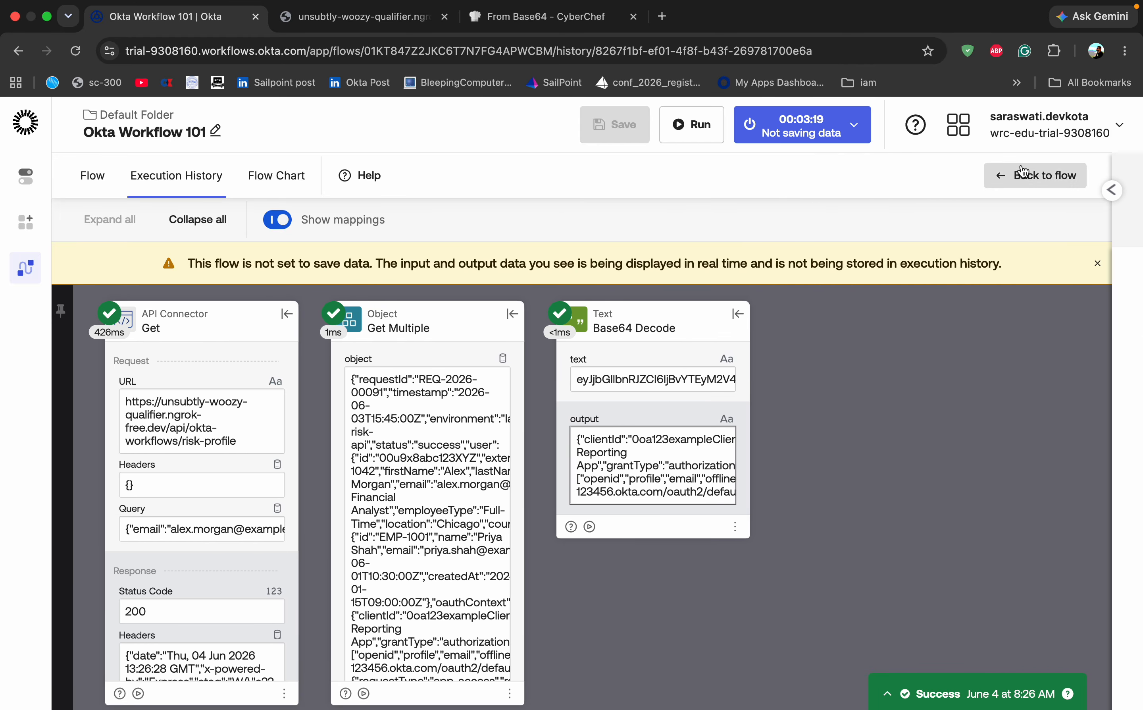
click(1021, 173)
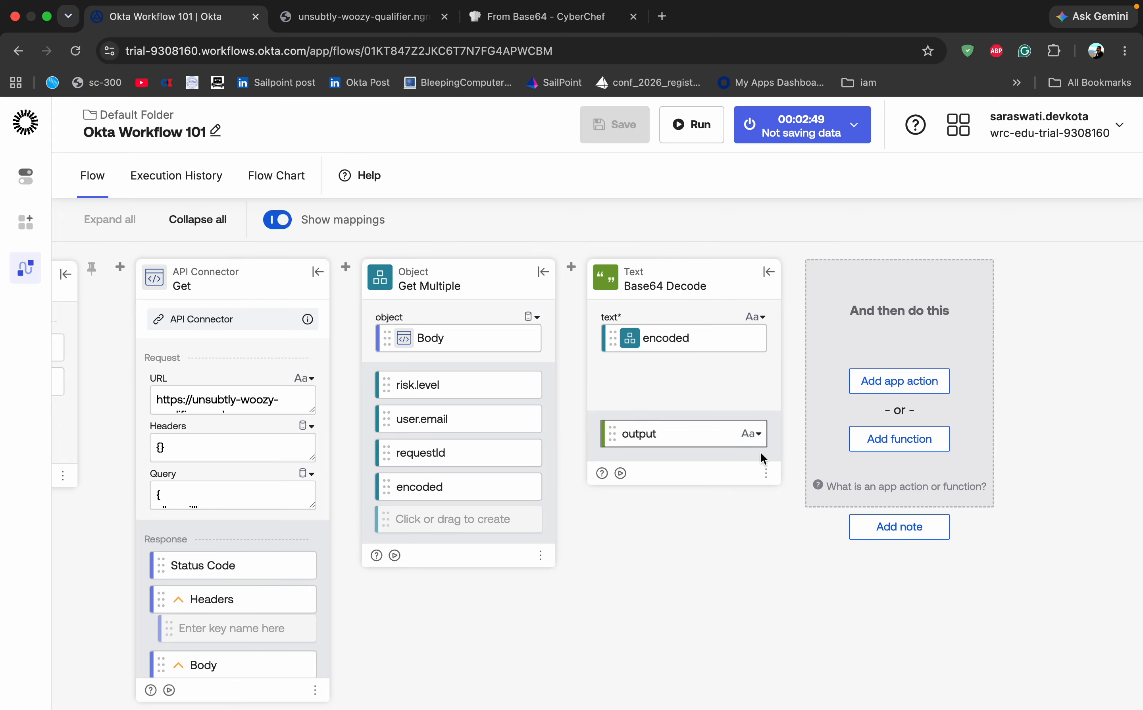
- Replace the Base64 Decode card with a Text Compose function after Get Multiple
click(768, 475)
click(702, 658)
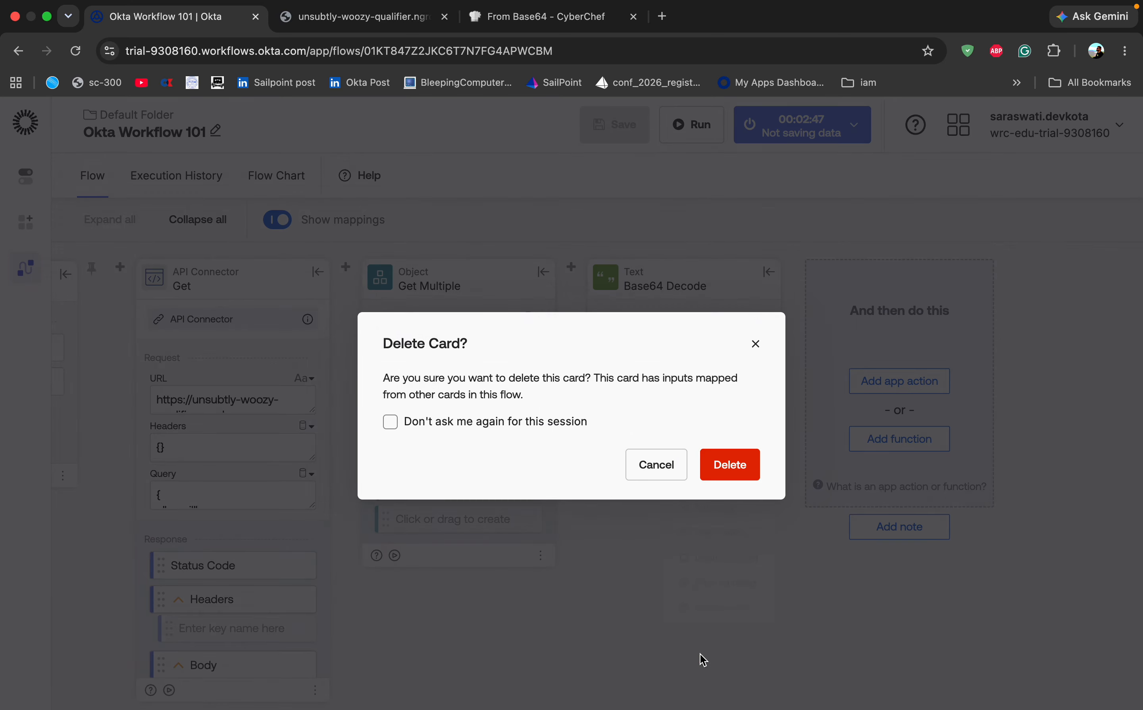
click(730, 464)
click(674, 438)
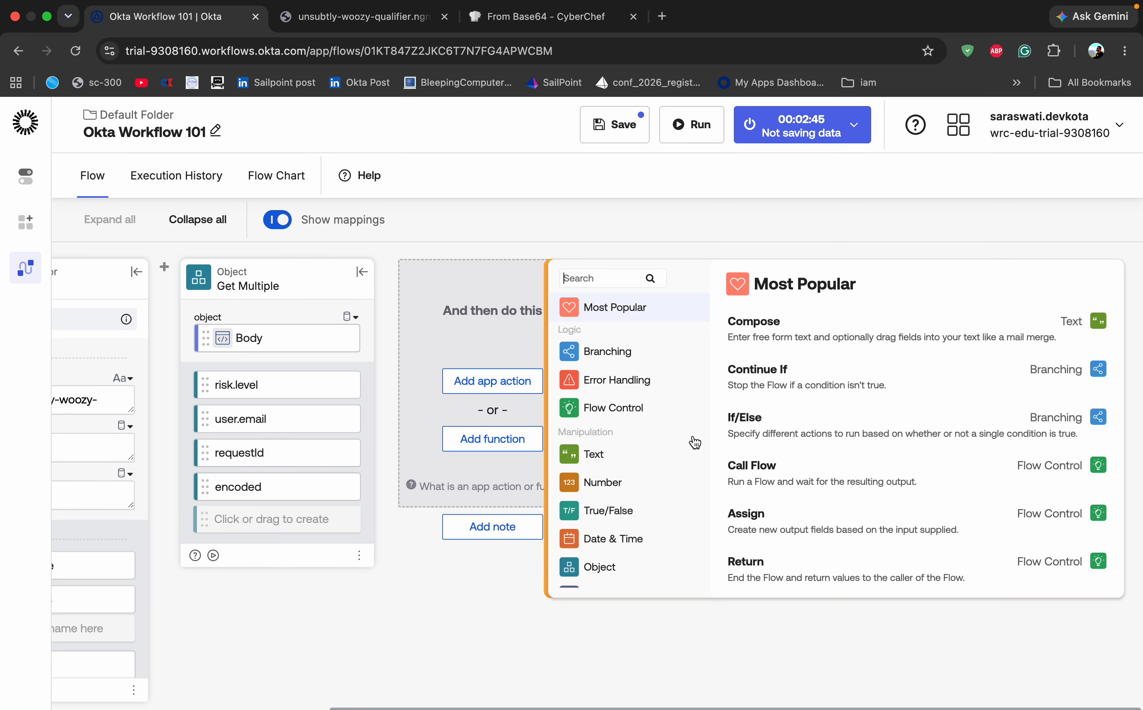
click(613, 461)
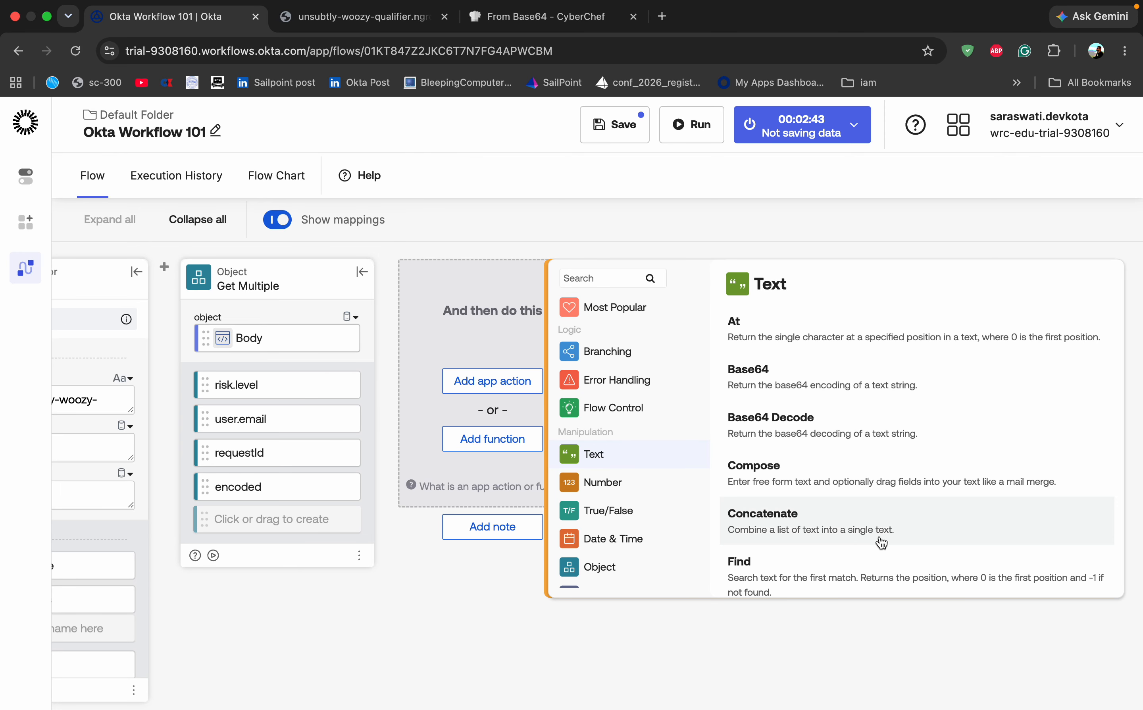
scroll(880, 466, down, 1)
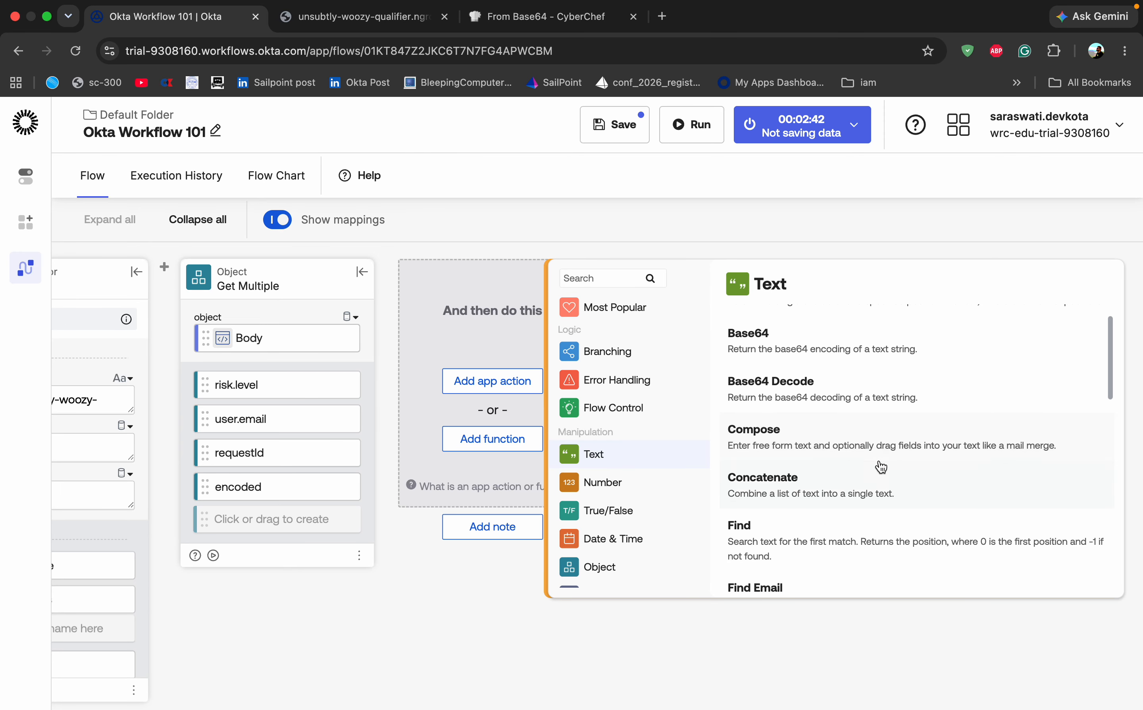
click(881, 438)
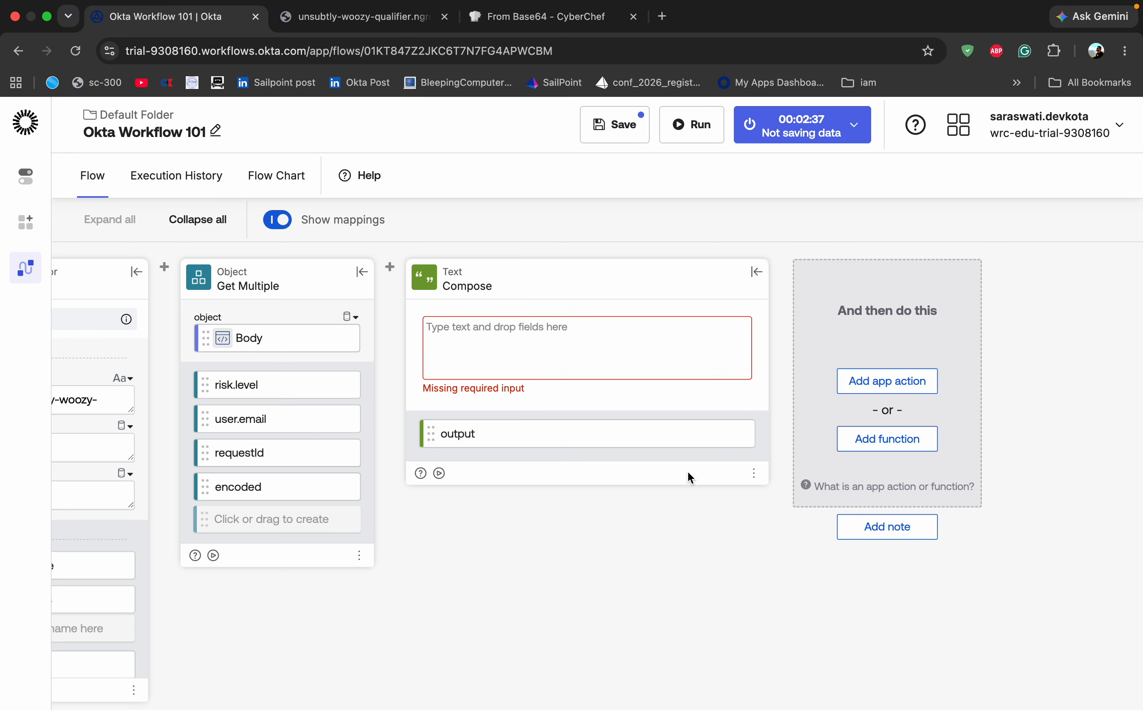
- Close the CyberChef tab and fill Compose with the user.email field, the text "has risk level :" and the risk.level field
click(600, 353)
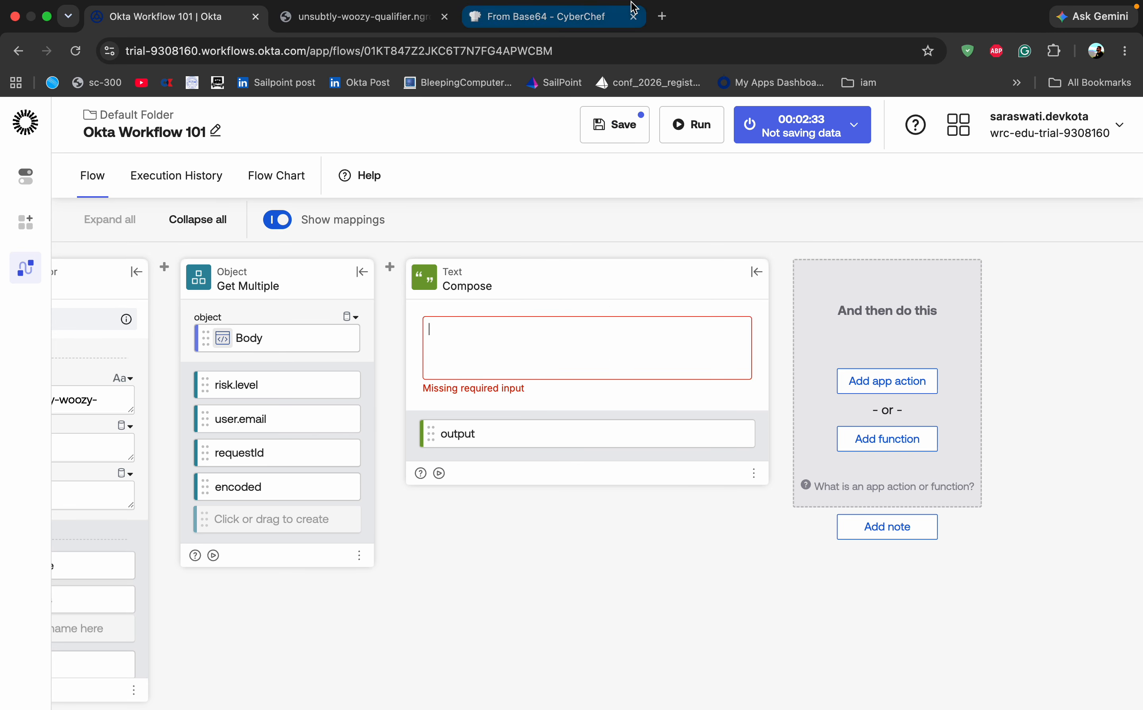
click(633, 36)
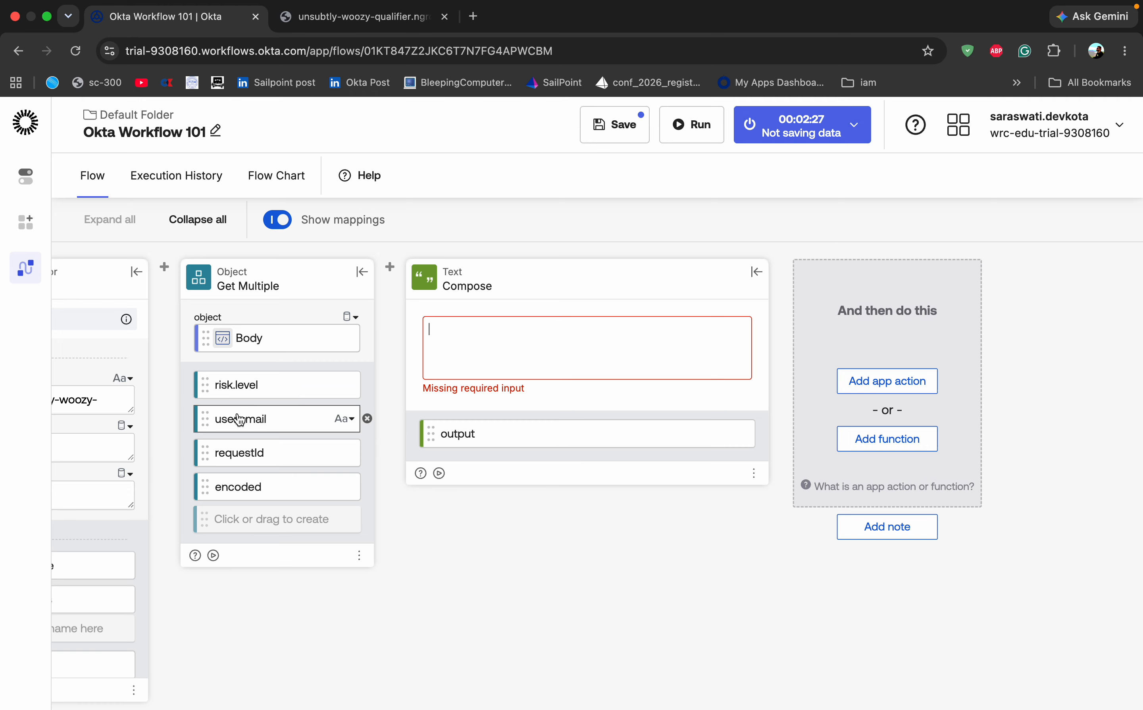
drag(235, 419, 521, 330)
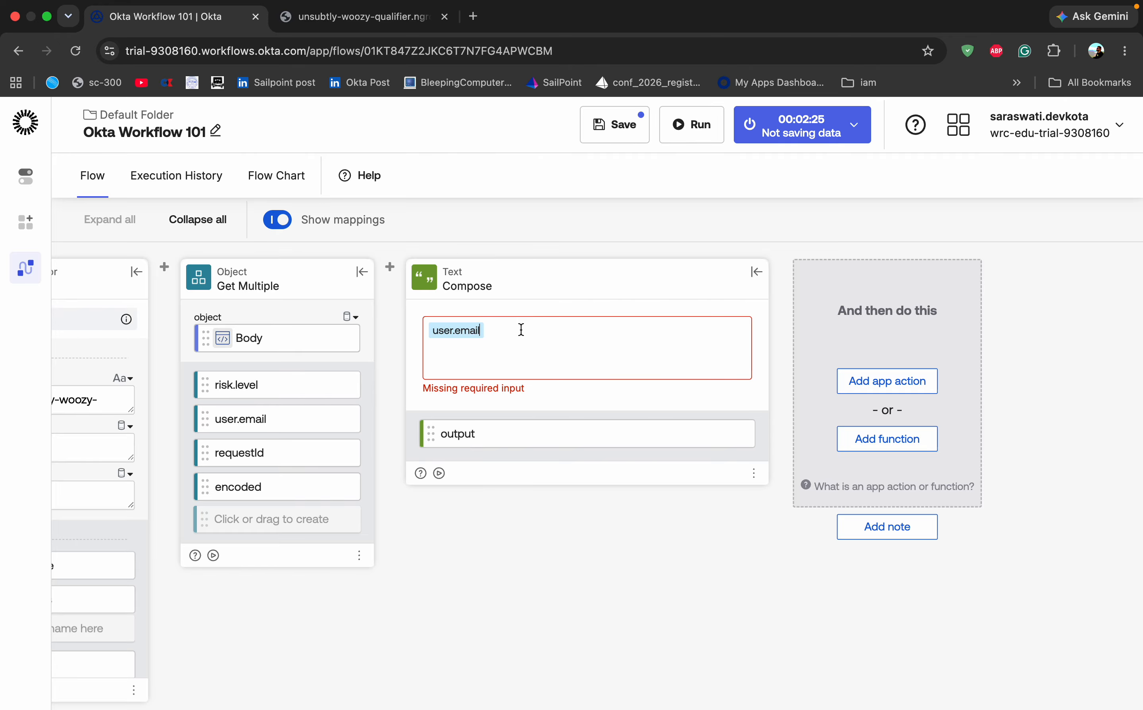
key(BackSpace)
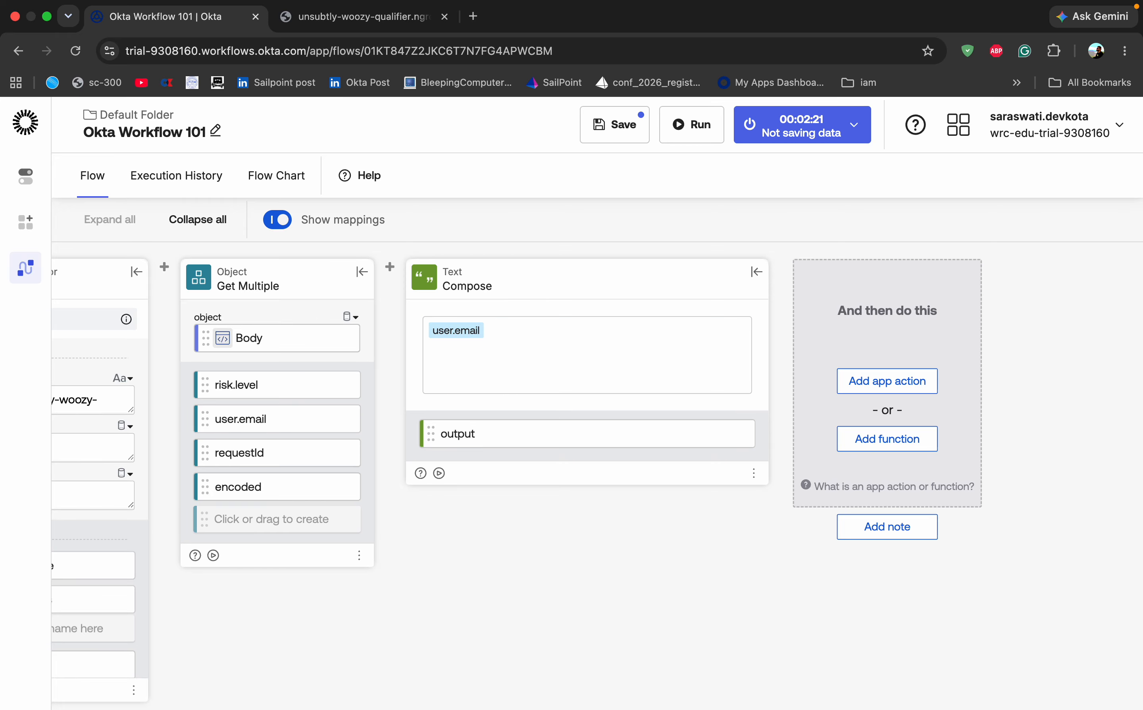
text(has risk level :)
drag(255, 383, 638, 327)
- Save and run the flow to check the Compose output, and return to the flow editor
click(616, 125)
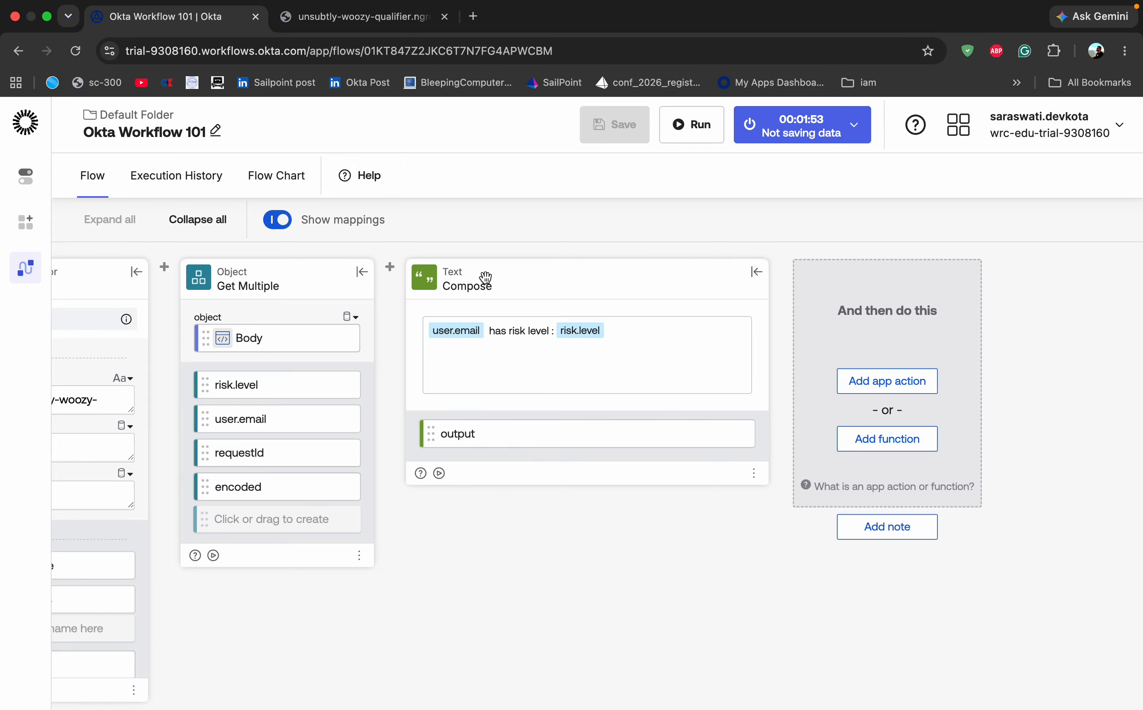
click(693, 130)
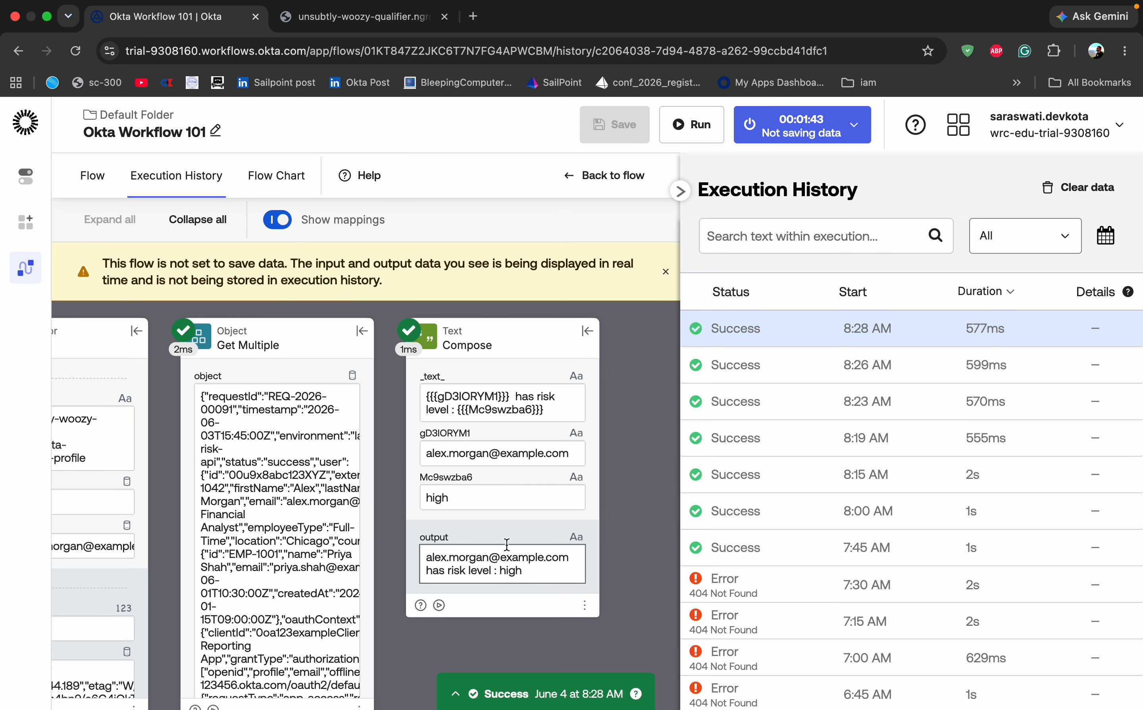
click(683, 193)
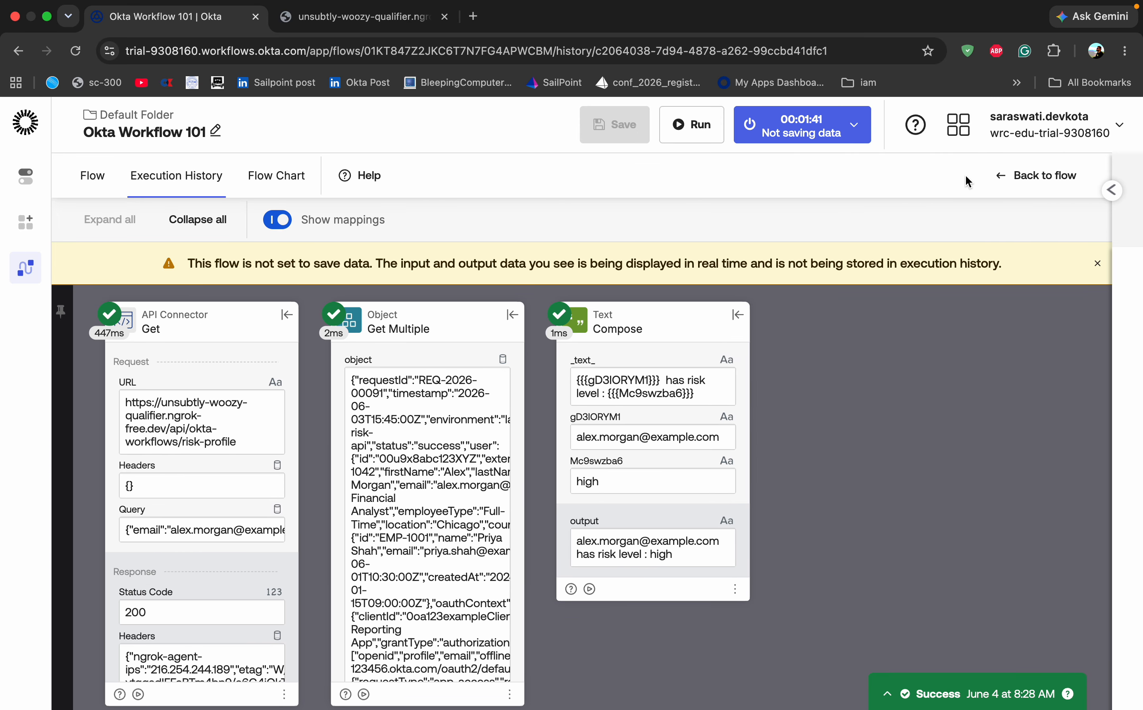
click(1009, 169)
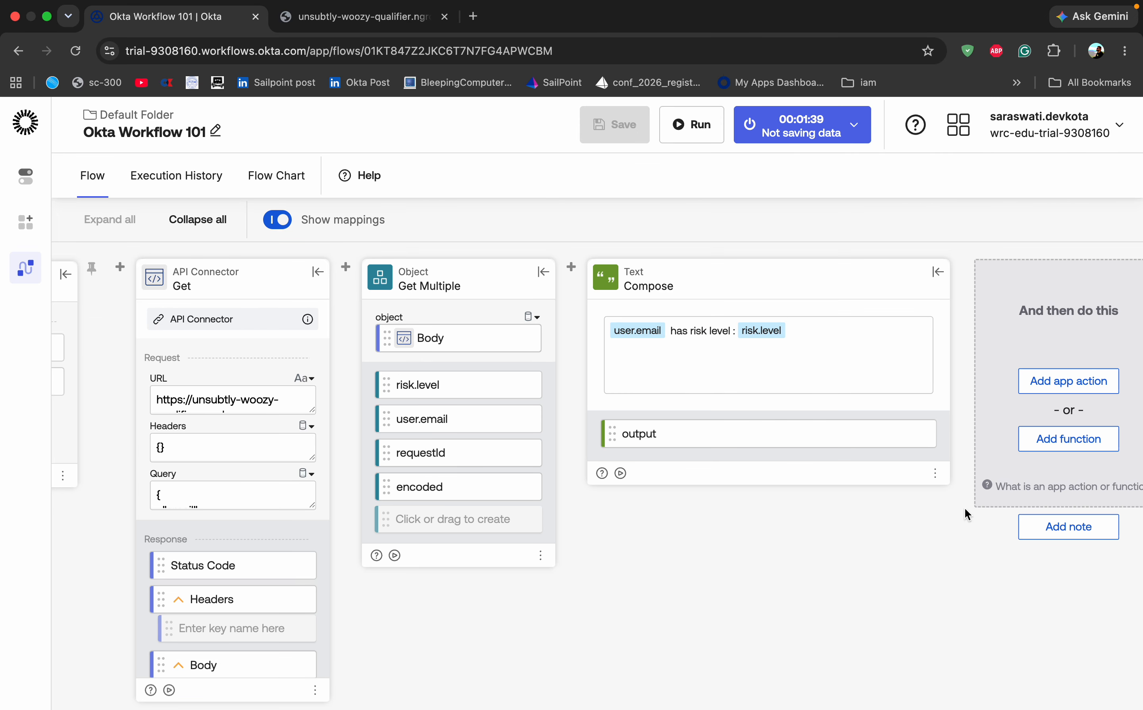
- Replace the Compose card with a Text Concatenate function and remove the encoded output from Get Multiple
click(935, 473)
click(849, 655)
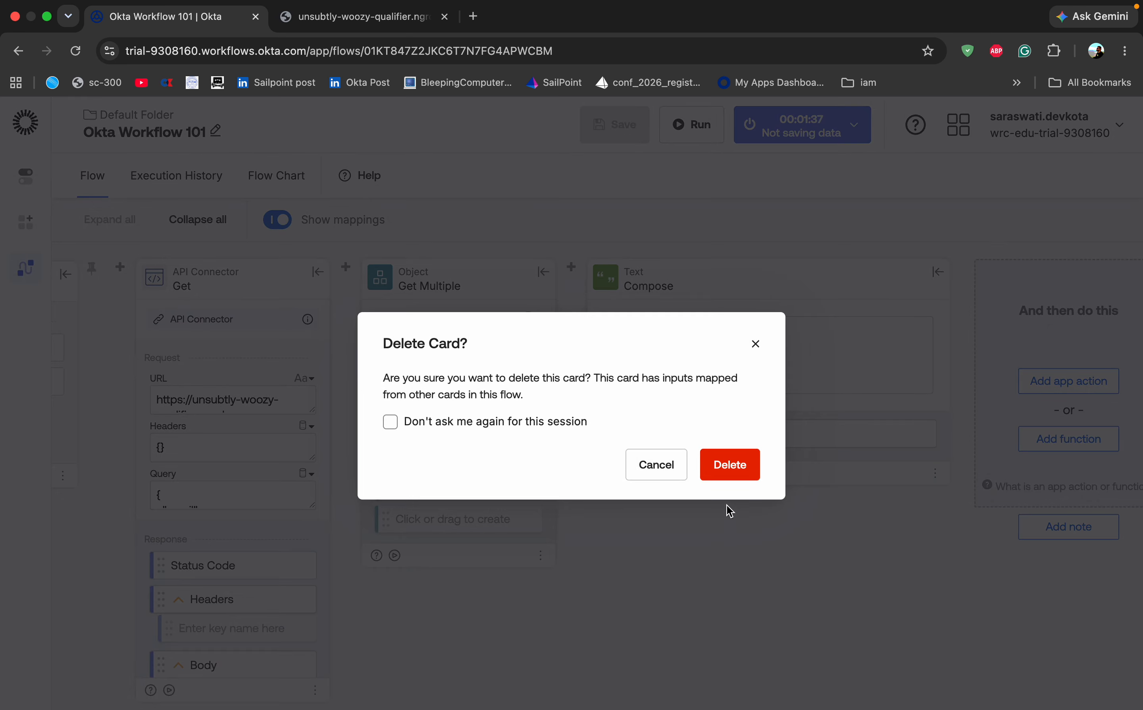
click(729, 465)
click(676, 438)
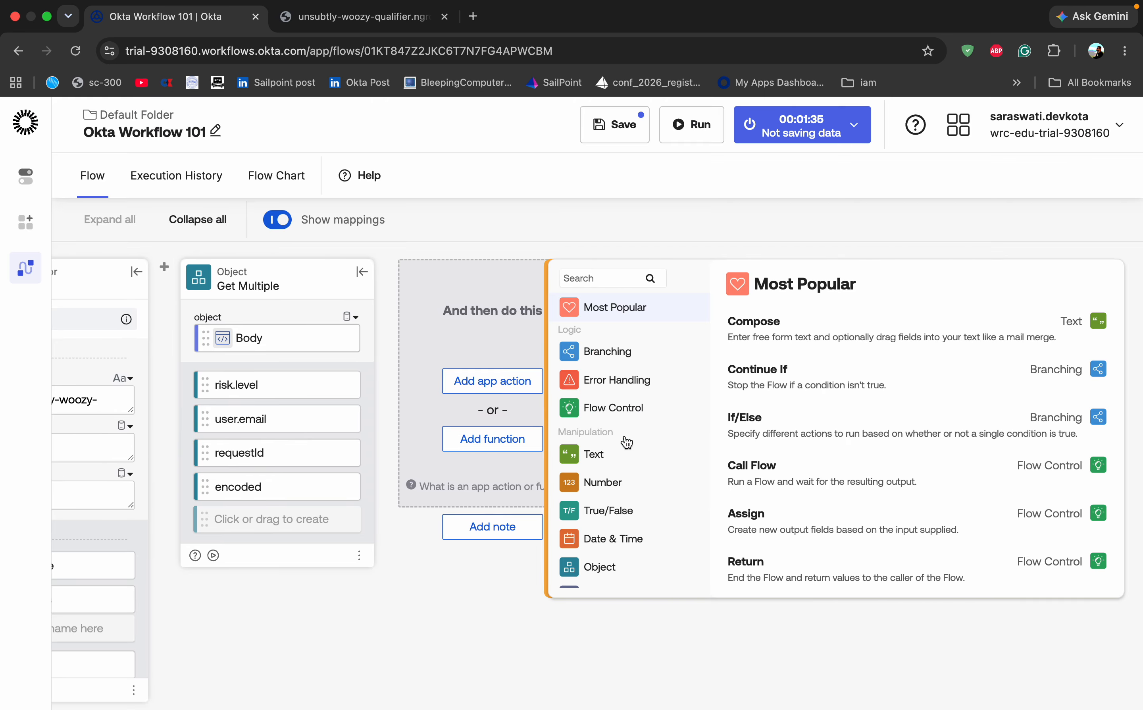
click(628, 452)
scroll(825, 527, down, 2)
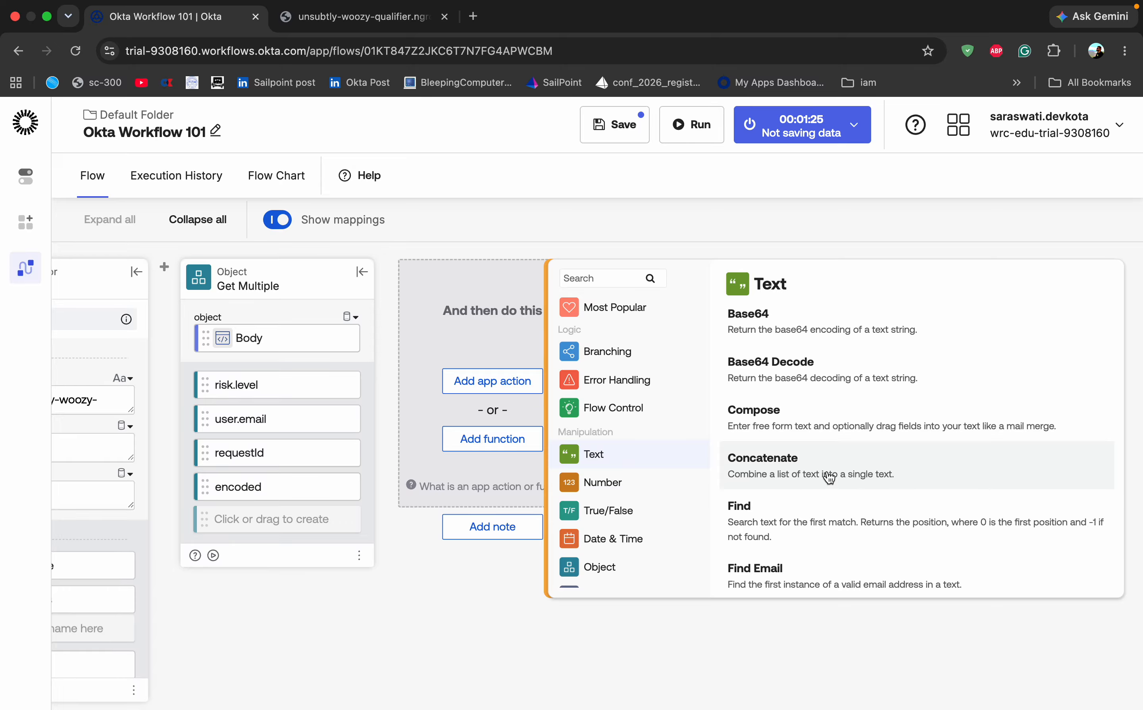
click(828, 477)
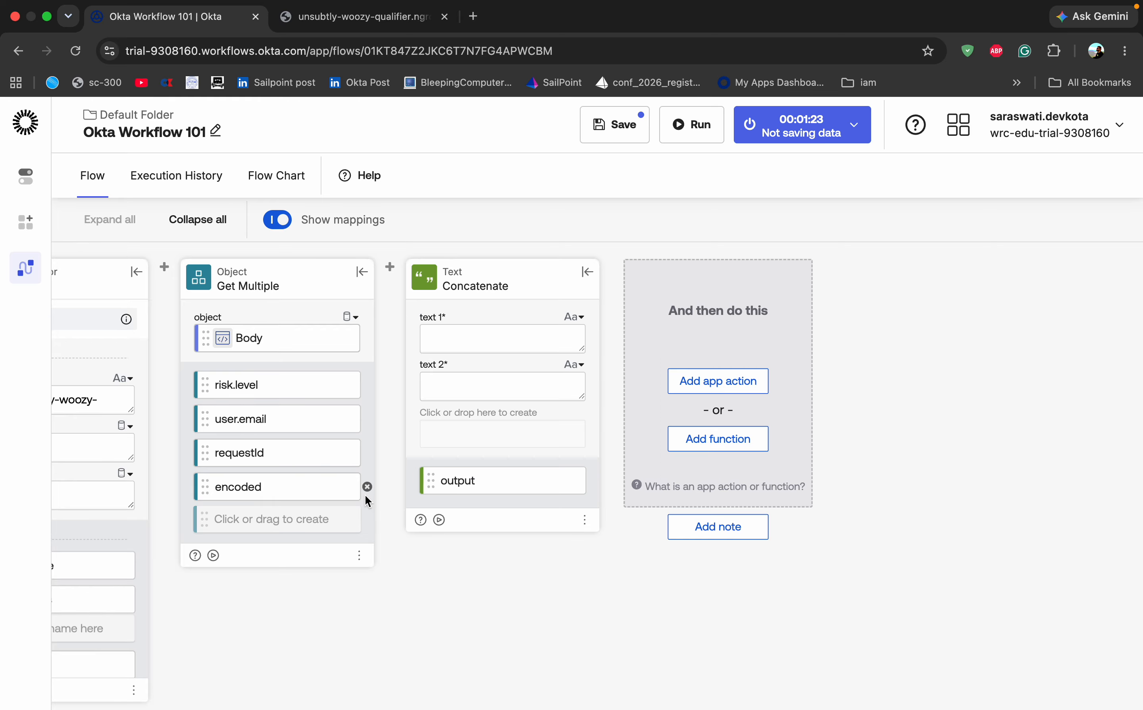
click(367, 487)
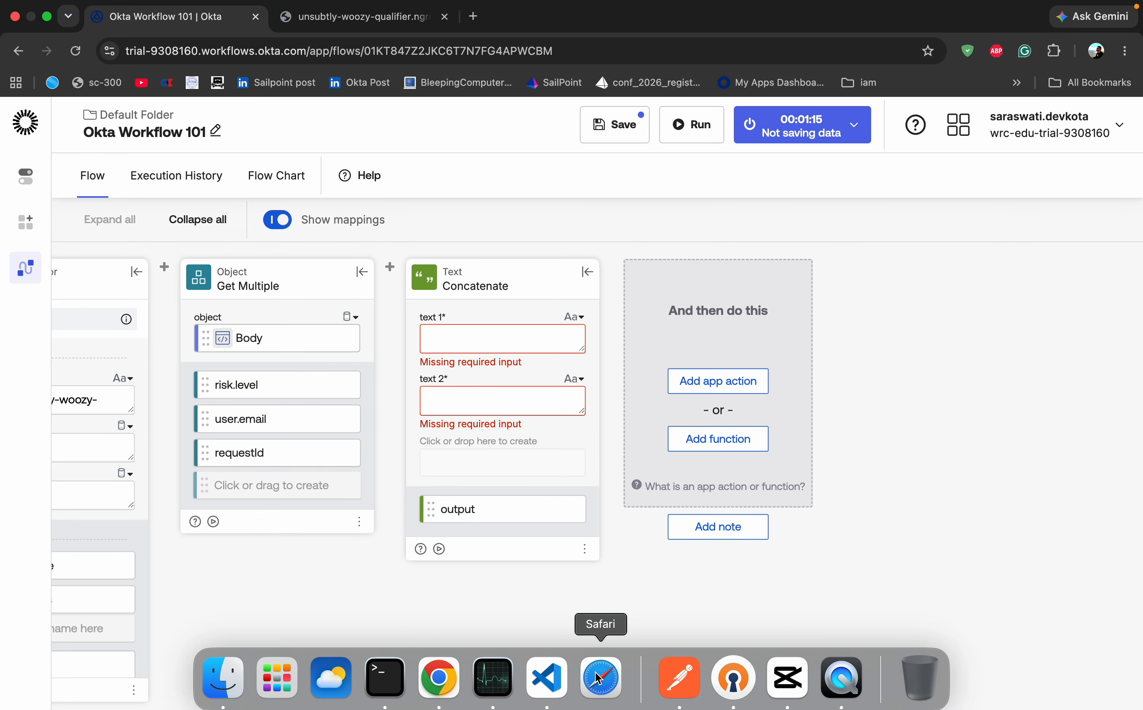
- Switch to VS Code, examine the requestId at the start of response.json, and return to the flow in Chrome
click(547, 671)
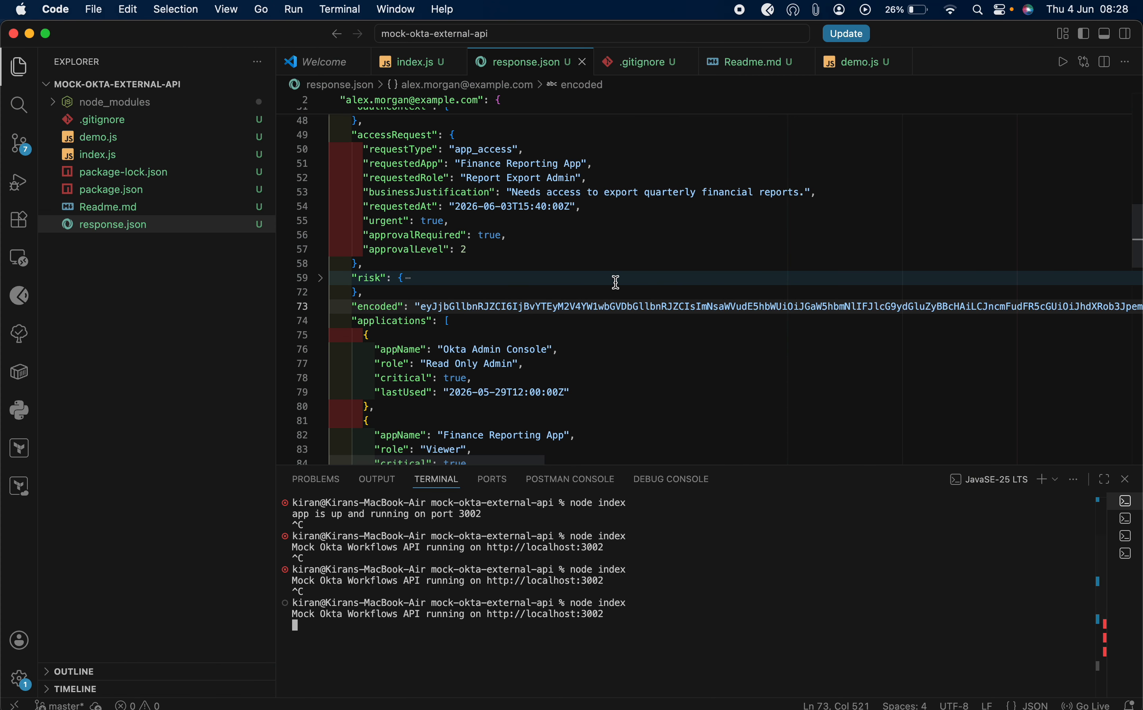
scroll(616, 281, up, 5)
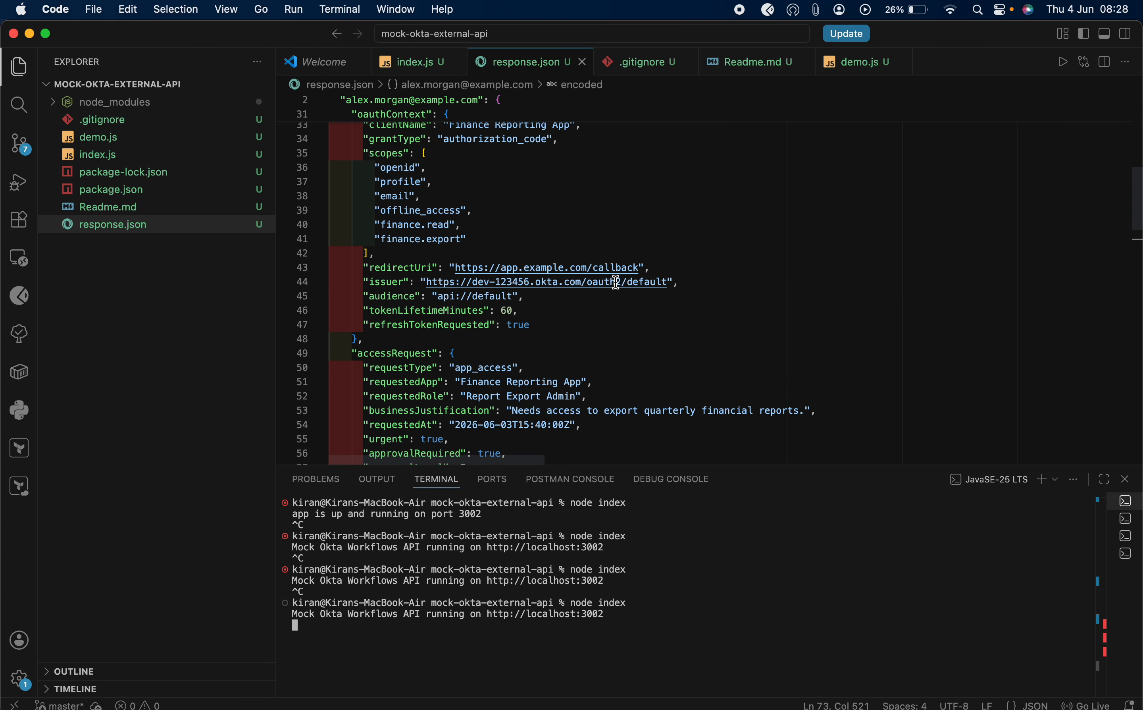
scroll(652, 346, up, 10)
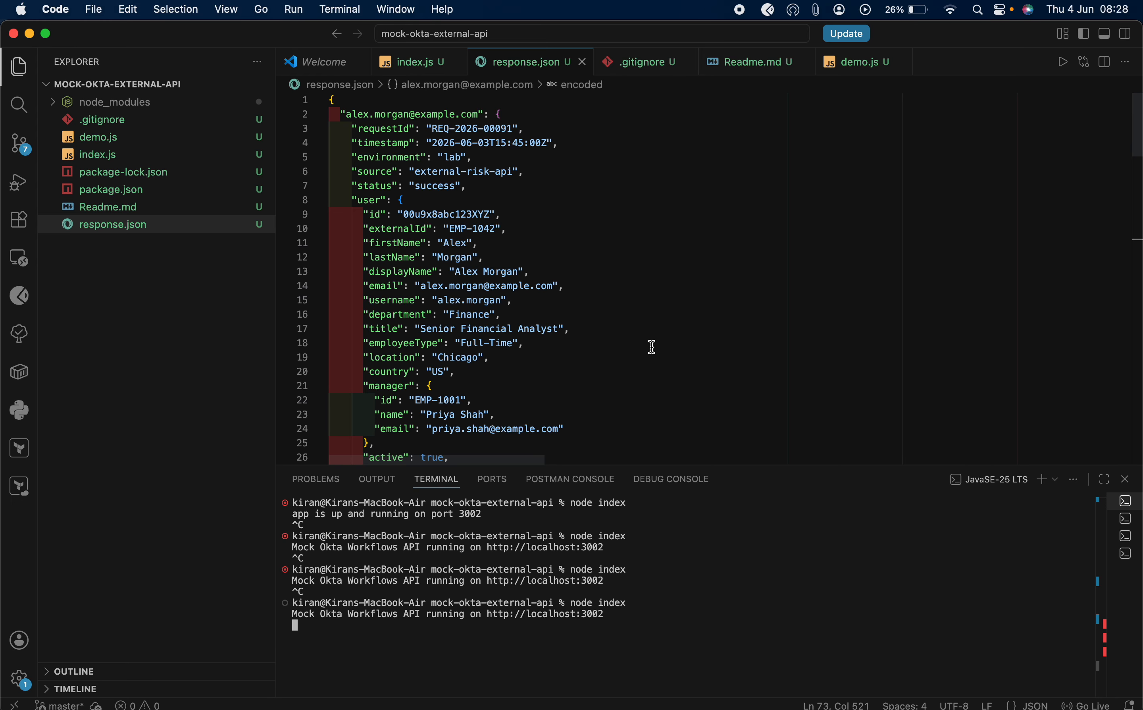
mouse_move(606, 708)
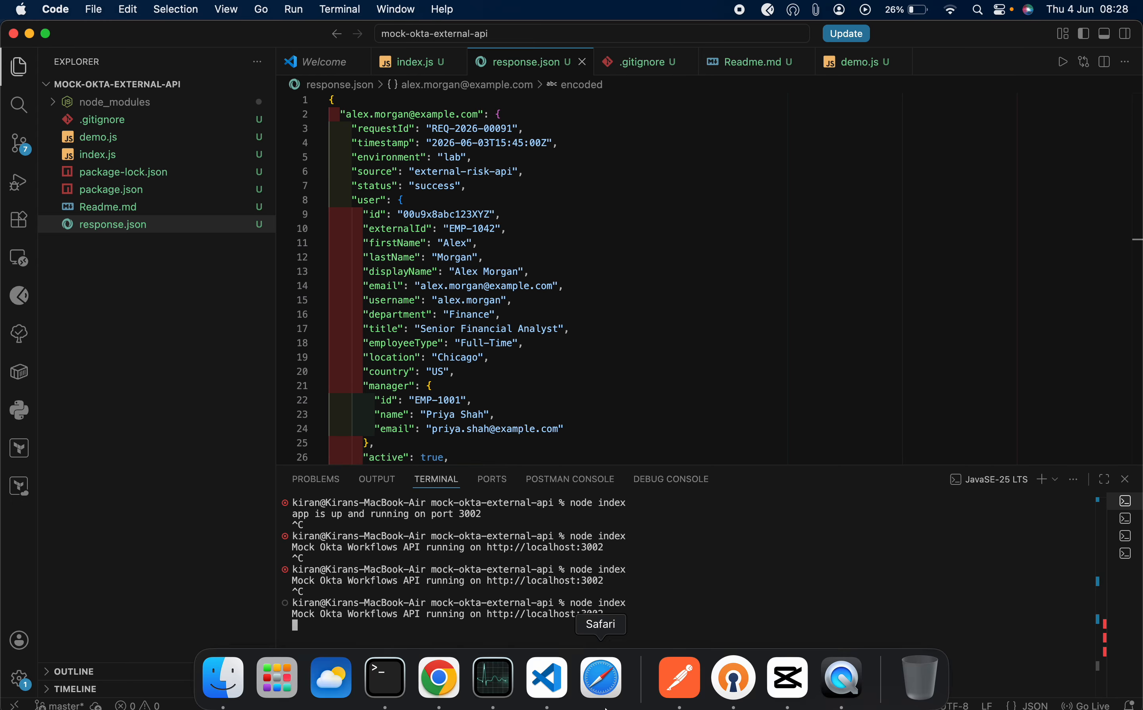
click(449, 679)
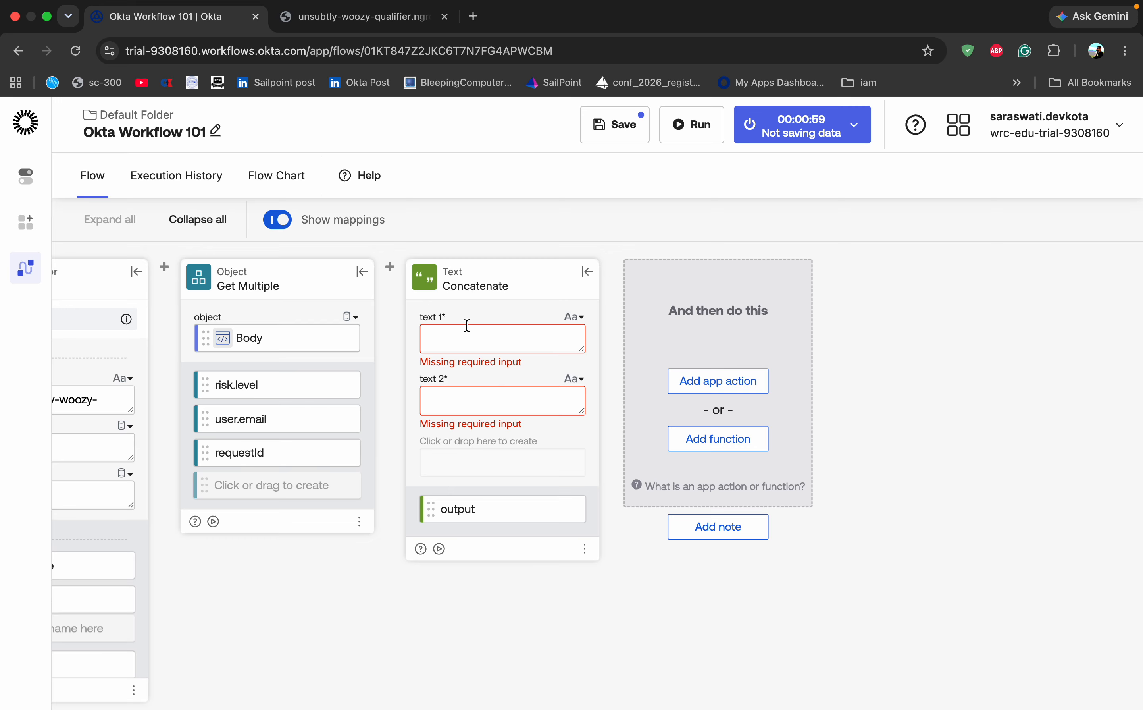
- Insert a Text Unique ID function between Get Multiple and Concatenate
mouse_move(389, 268)
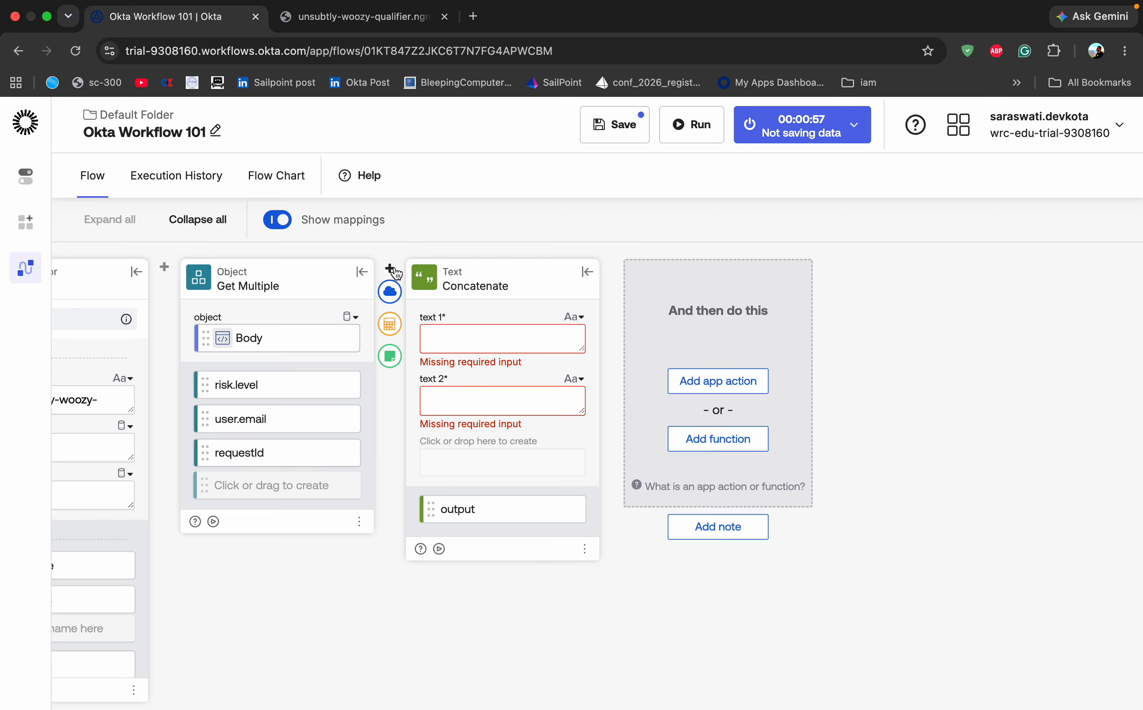
click(394, 328)
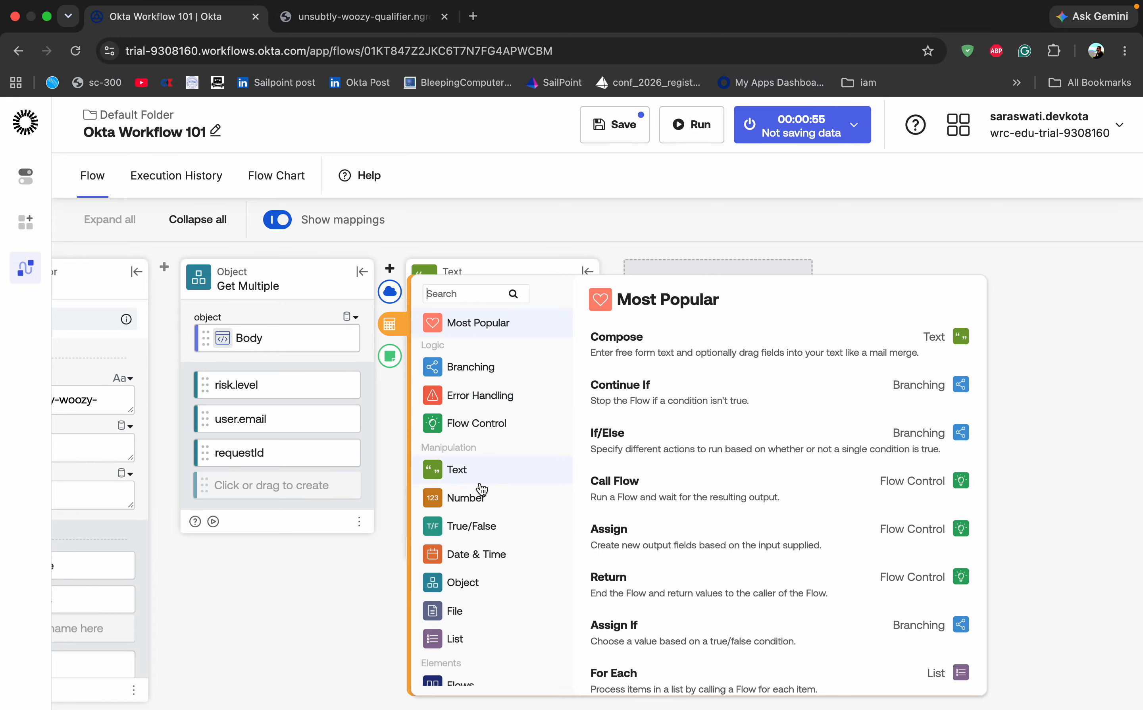
click(474, 471)
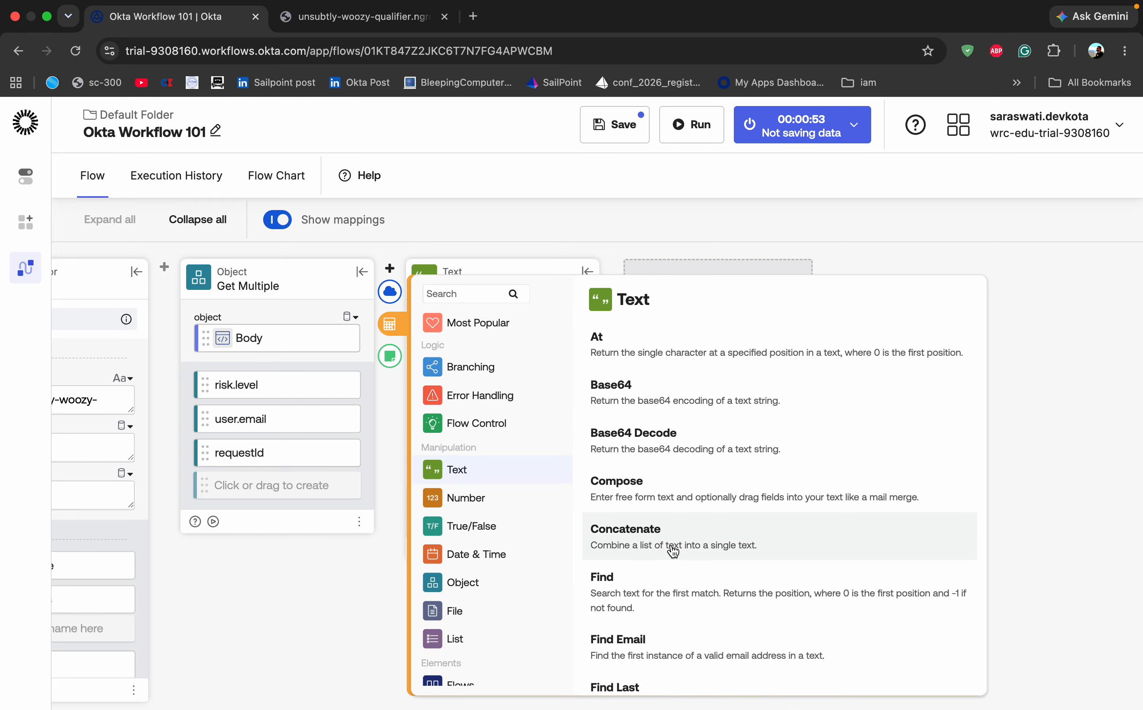
scroll(673, 551, down, 12)
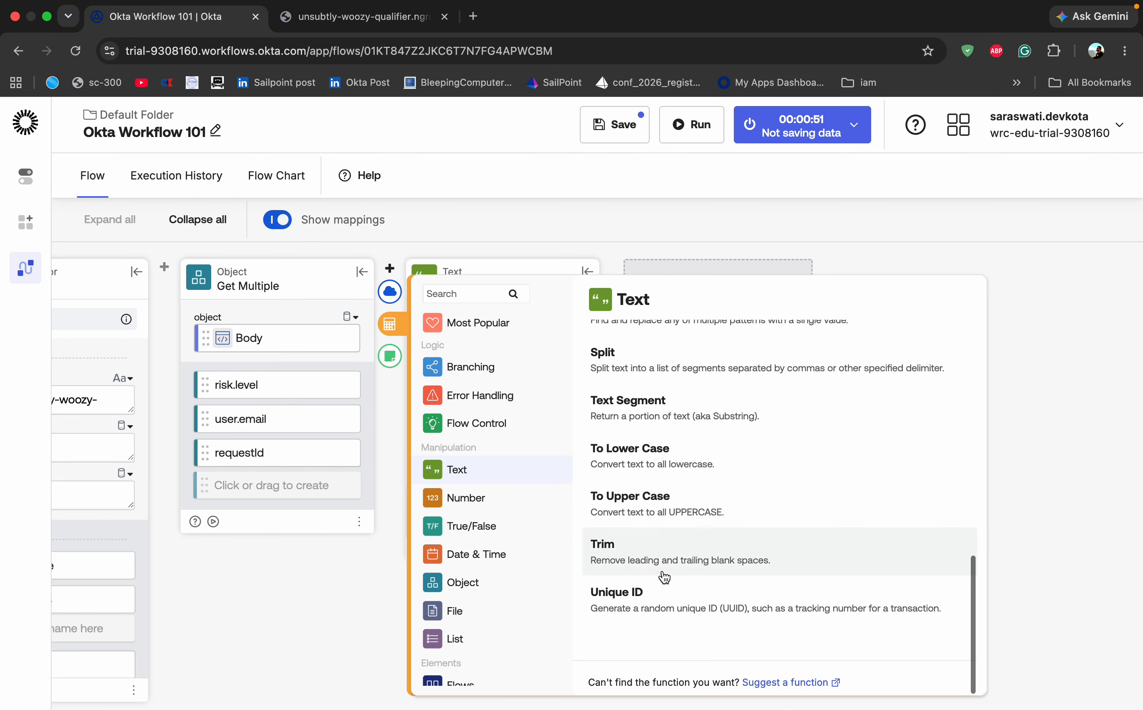
click(639, 603)
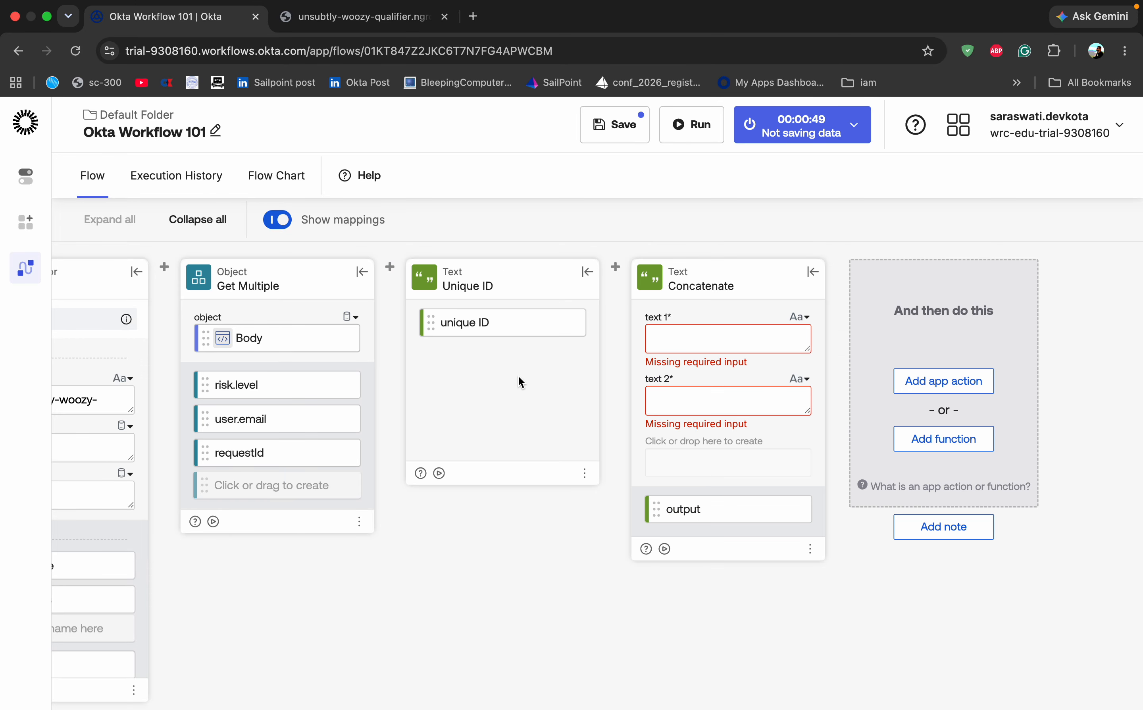
- Map unique ID to the text 1 input of Concatenate and requestId to its text 2 input
drag(459, 324, 668, 334)
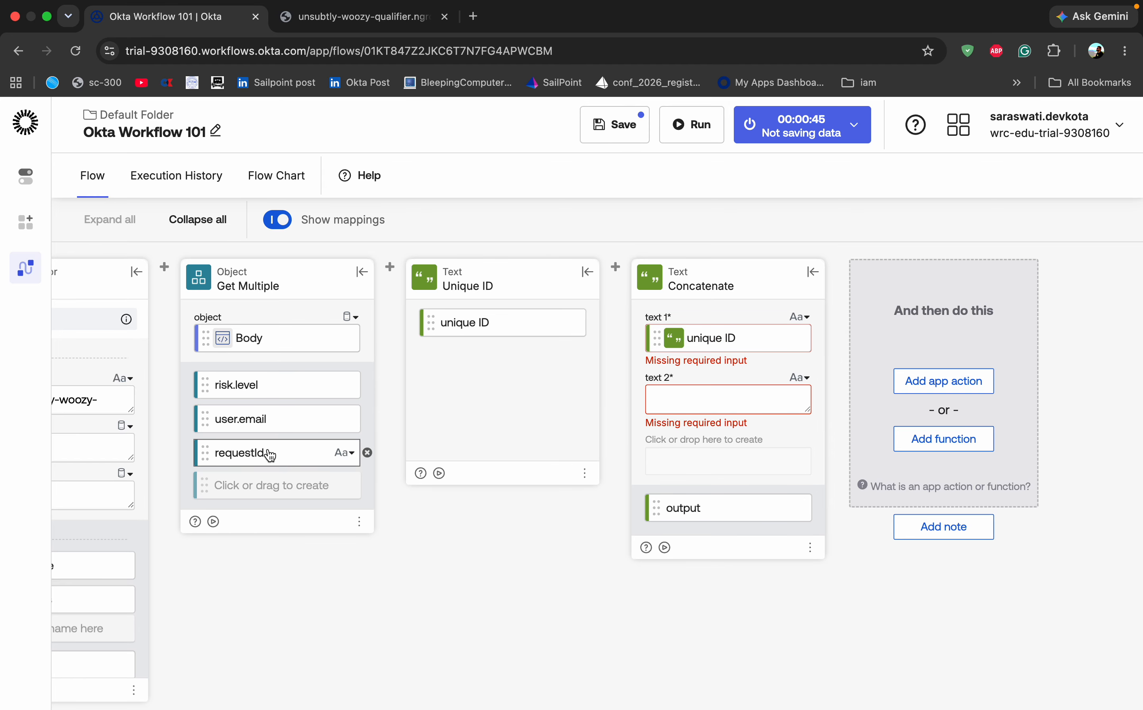
drag(270, 454, 723, 397)
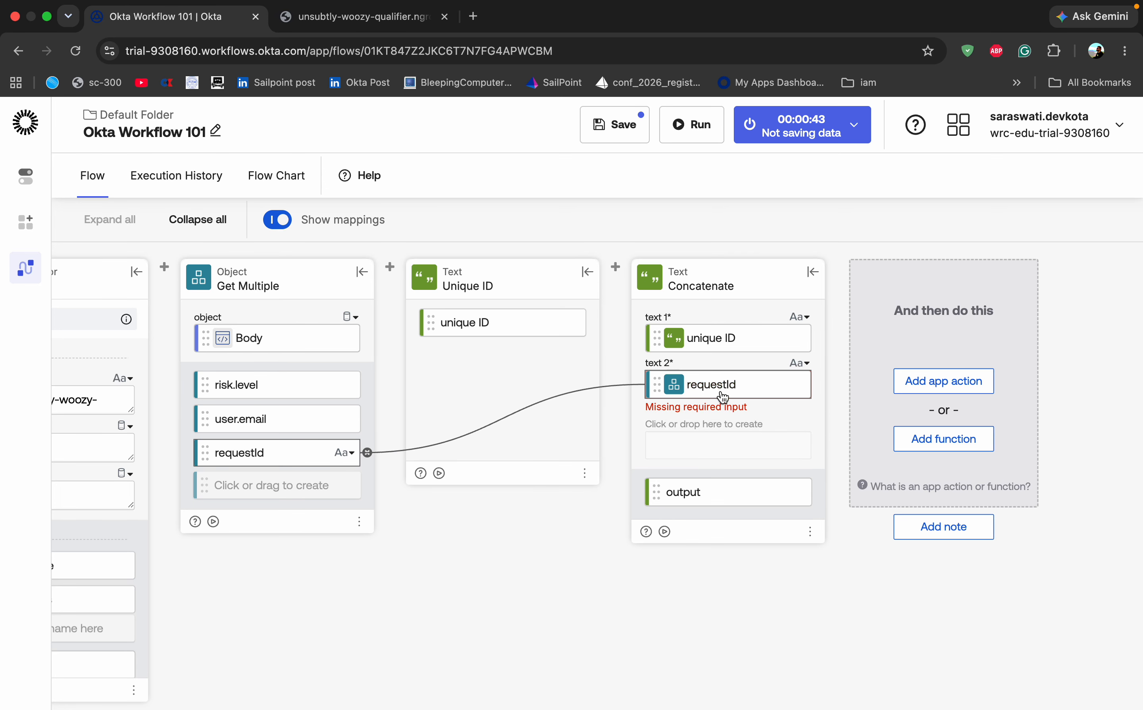
- Map the Concatenate card's output as its own third input, then save and test-run the flow and return to the editor
drag(697, 496, 695, 428)
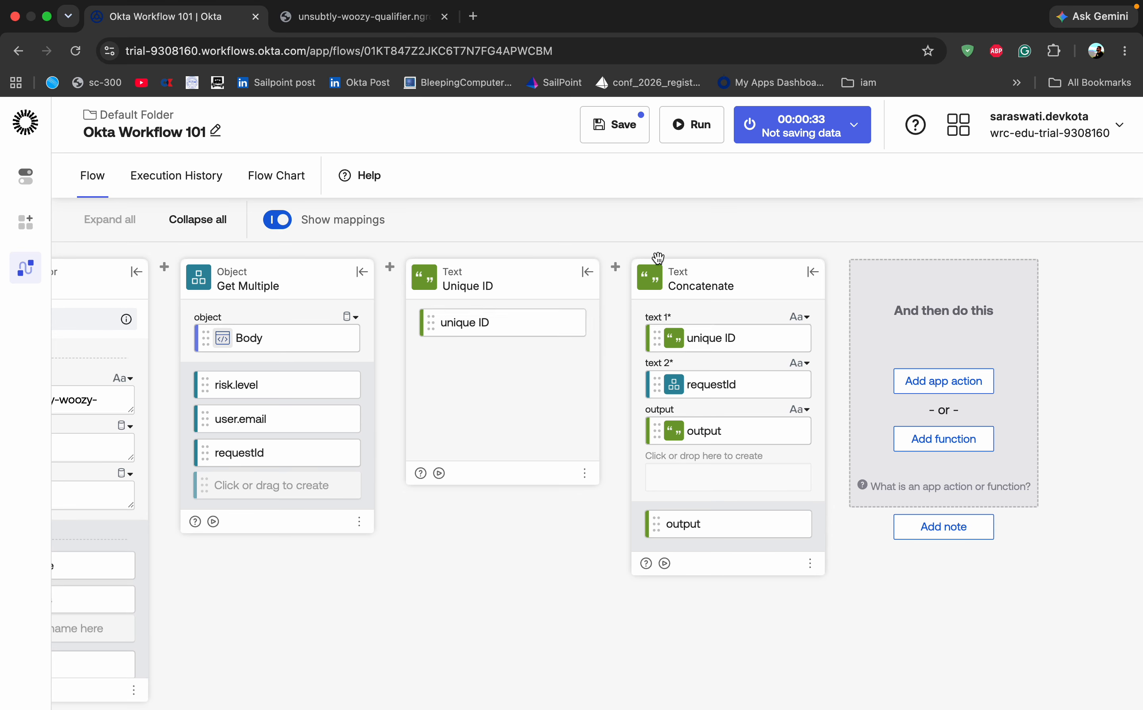
click(643, 125)
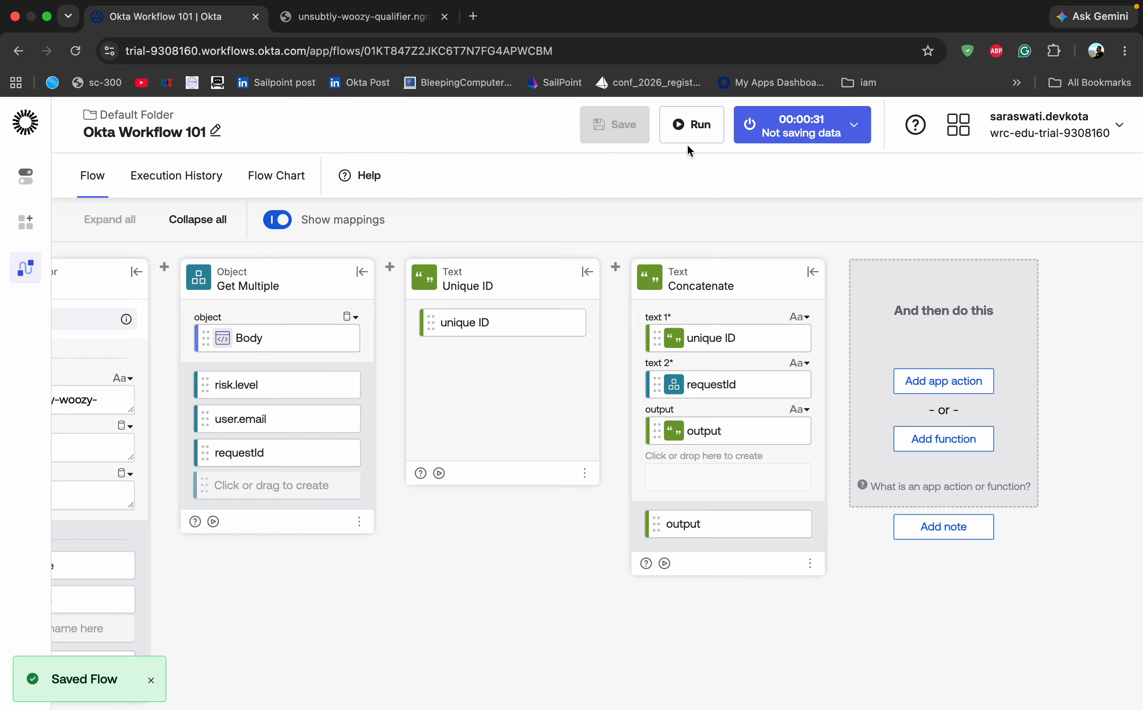
click(690, 125)
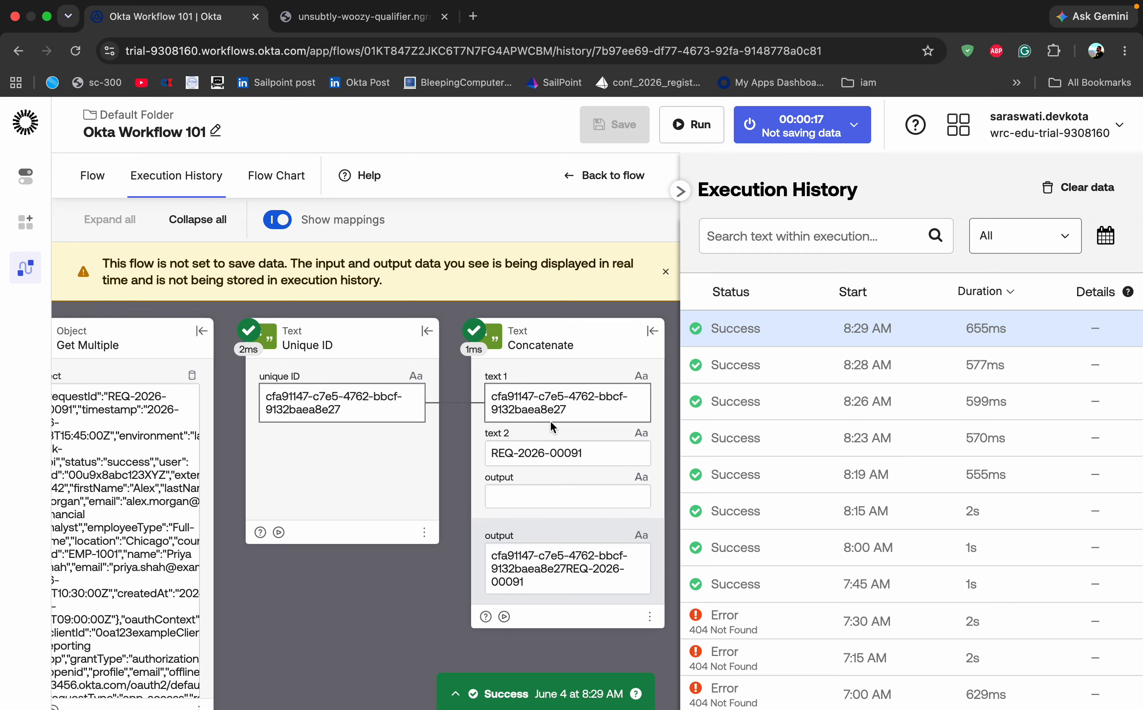
click(680, 190)
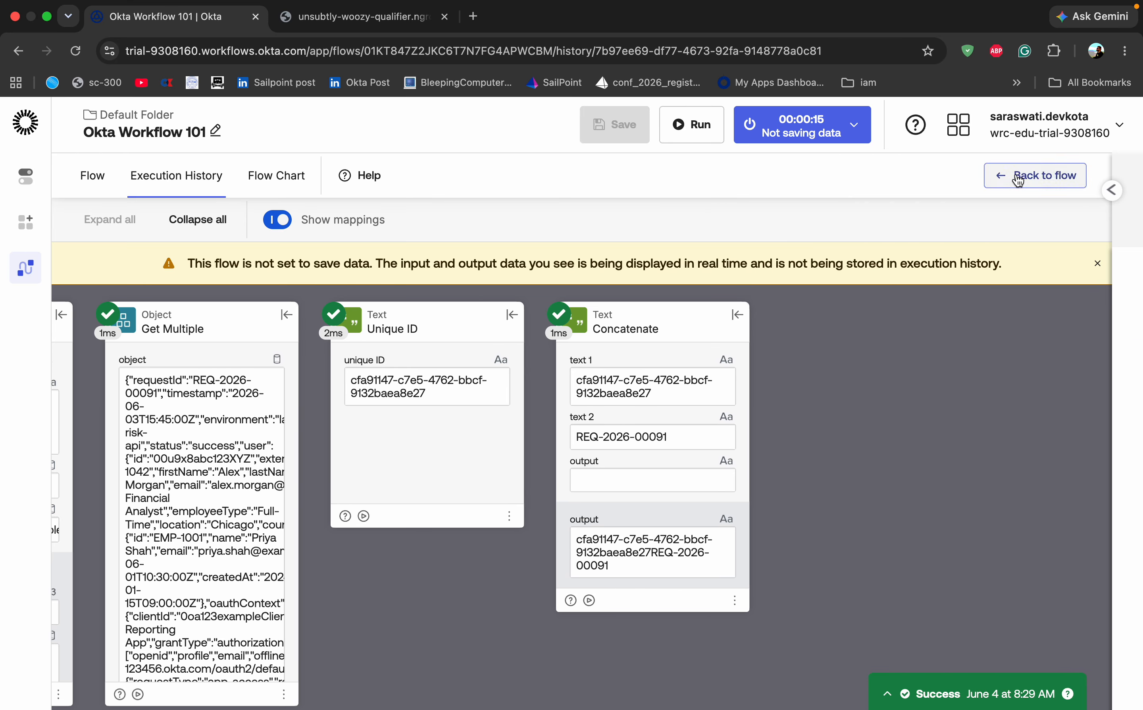
click(1027, 175)
- Replace the Concatenate card at the end of the flow with a Text Find function
click(769, 567)
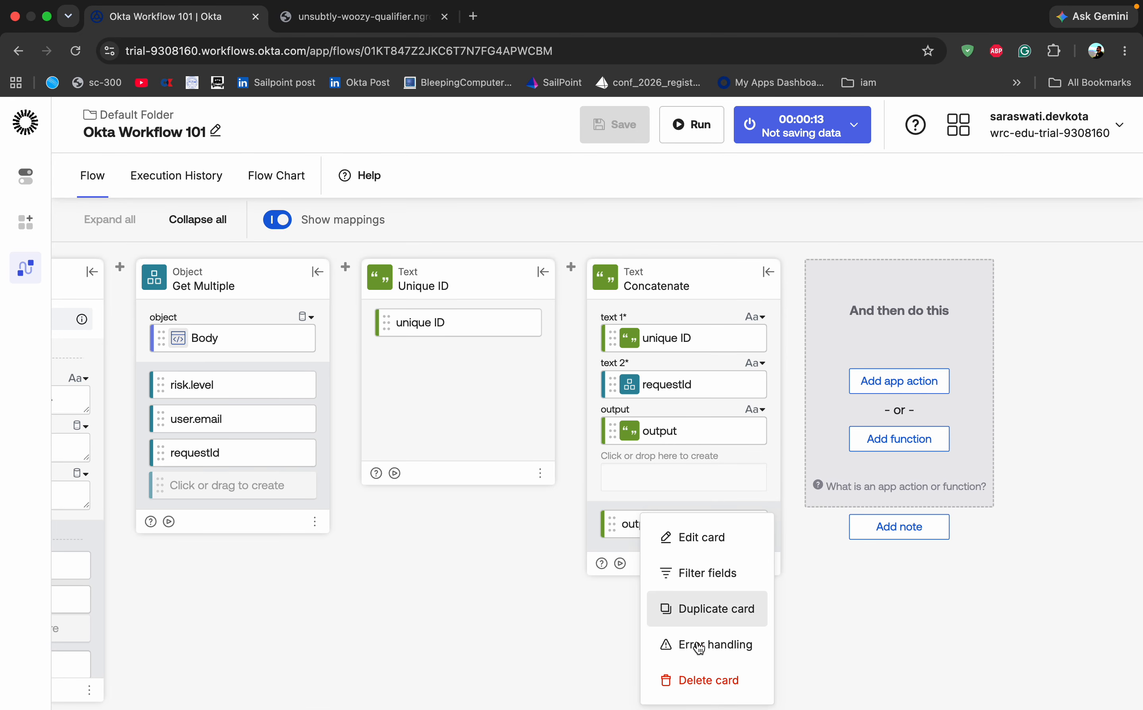
click(690, 671)
click(743, 467)
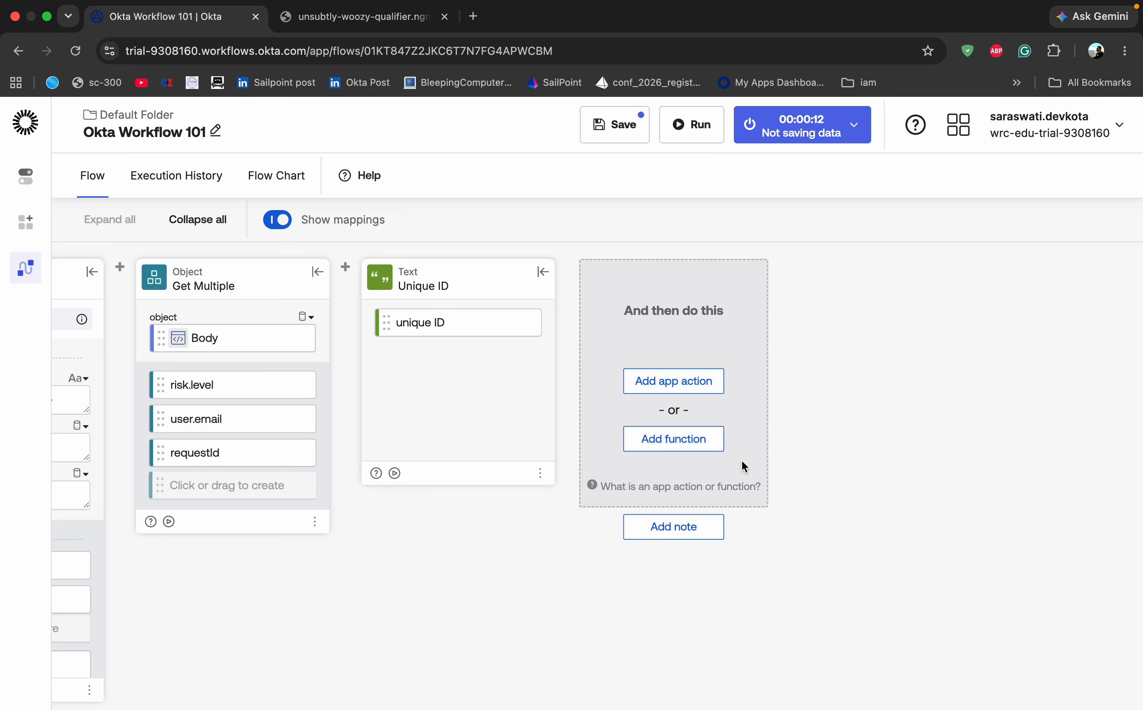
click(702, 435)
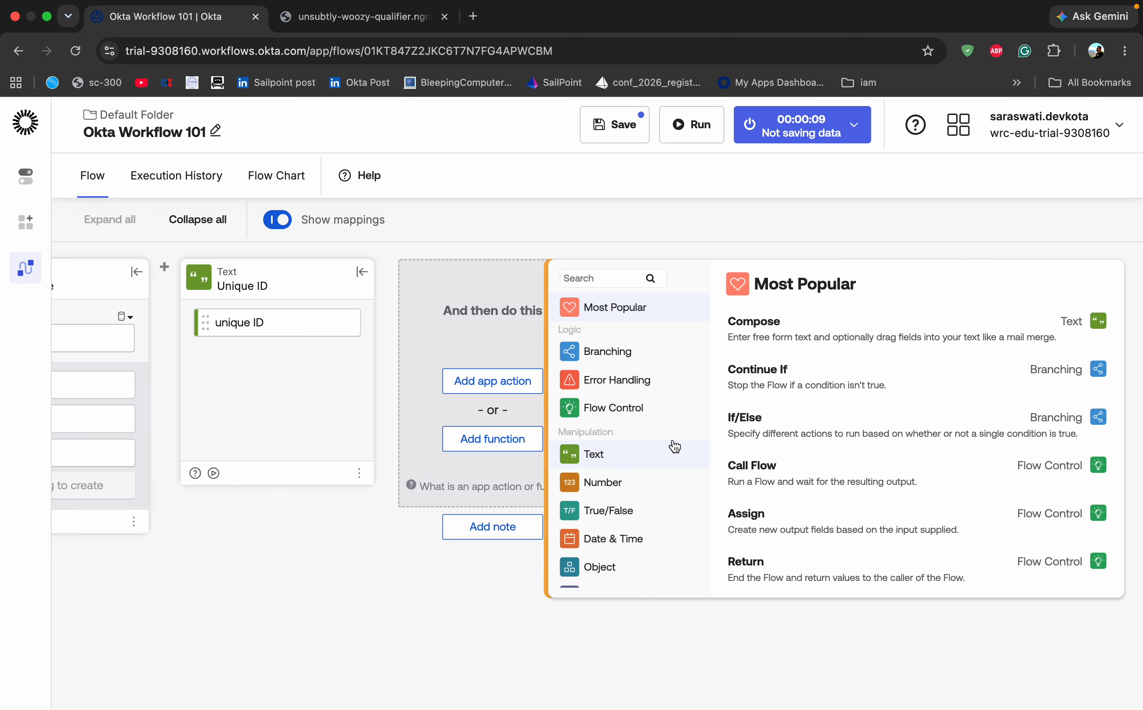
click(644, 449)
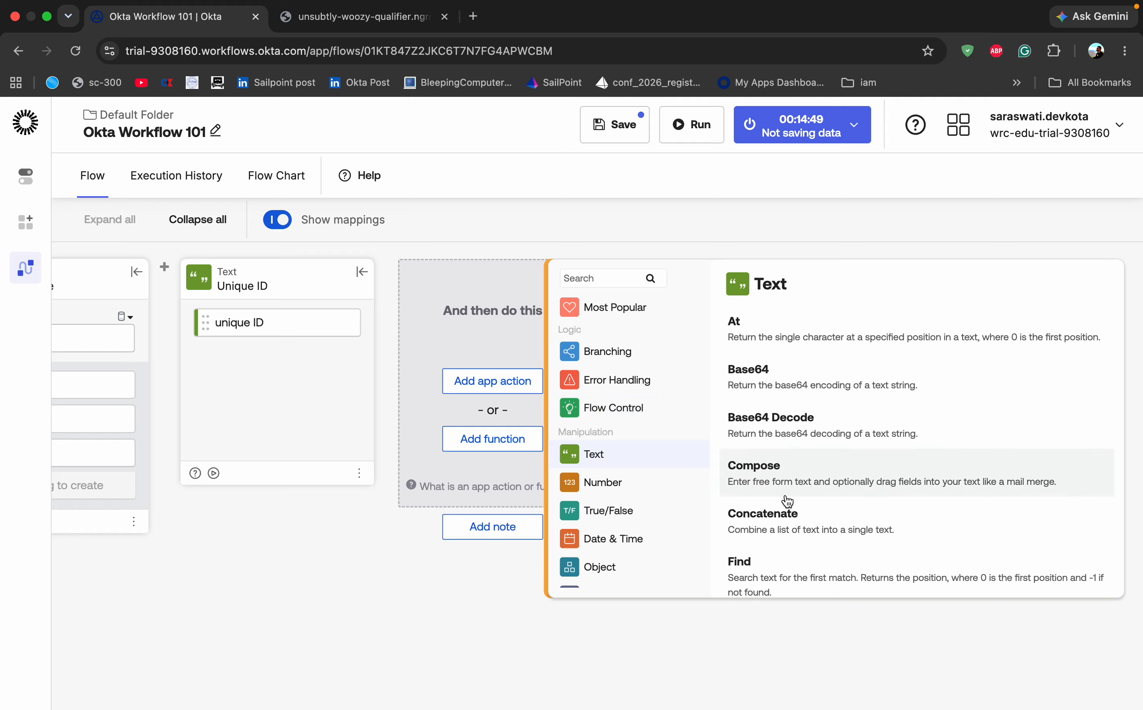
scroll(788, 501, down, 3)
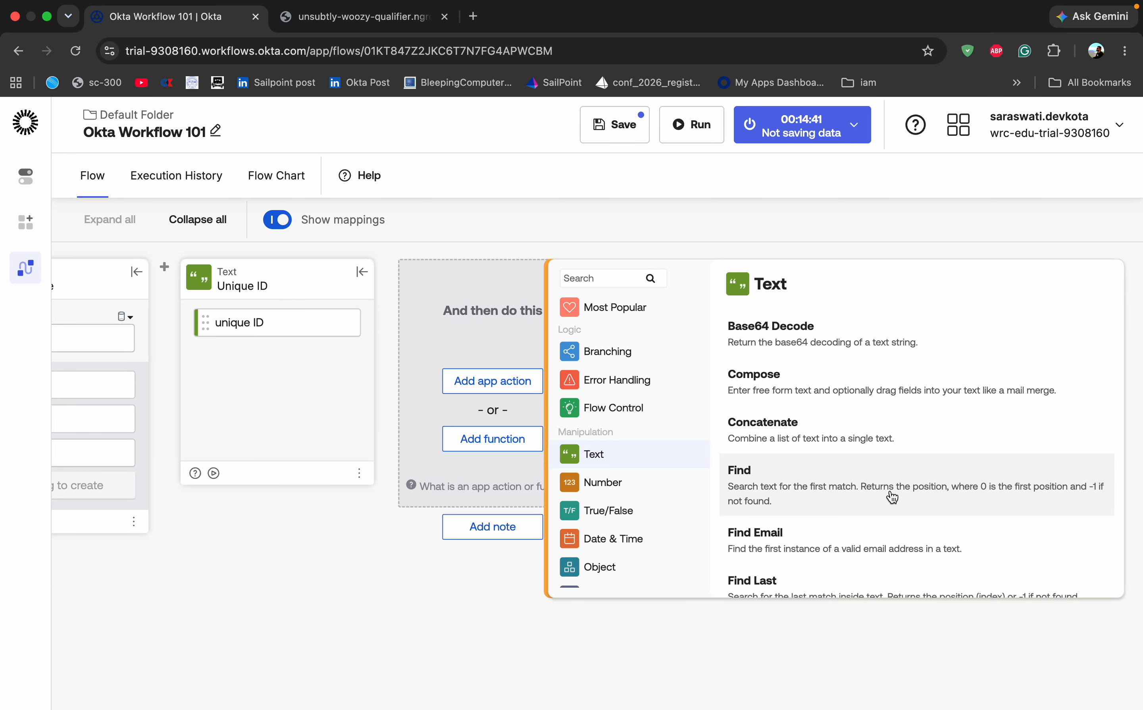
click(802, 478)
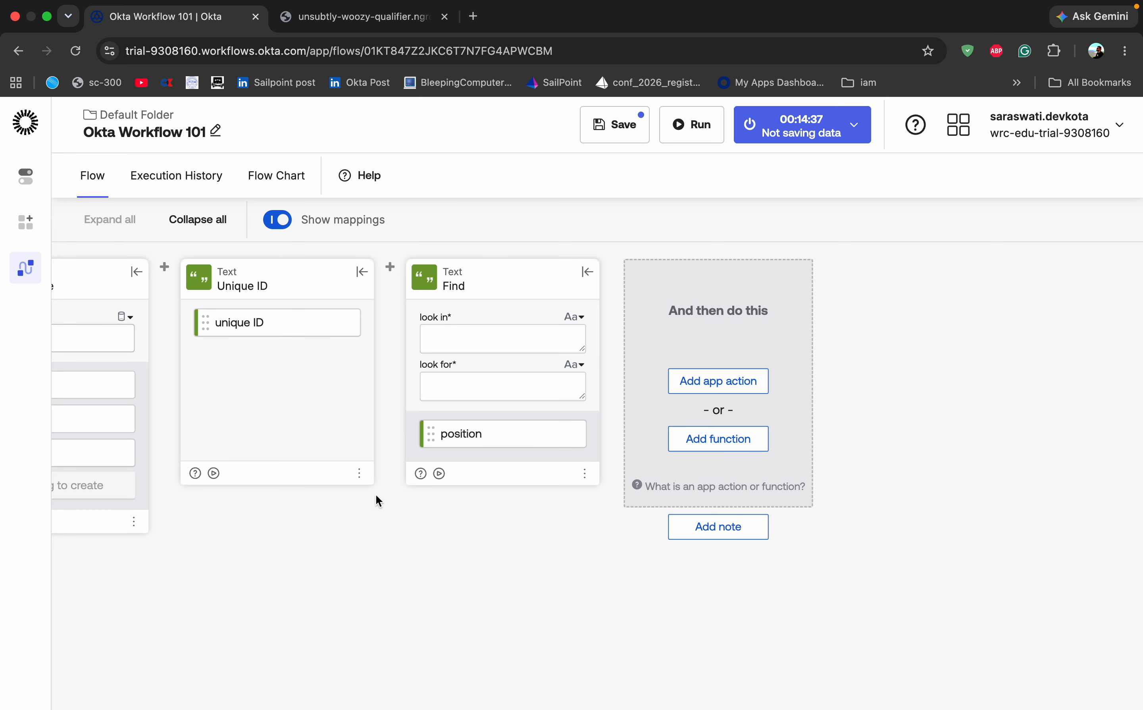
- Delete the Unique ID card between Get Multiple and Find
click(359, 472)
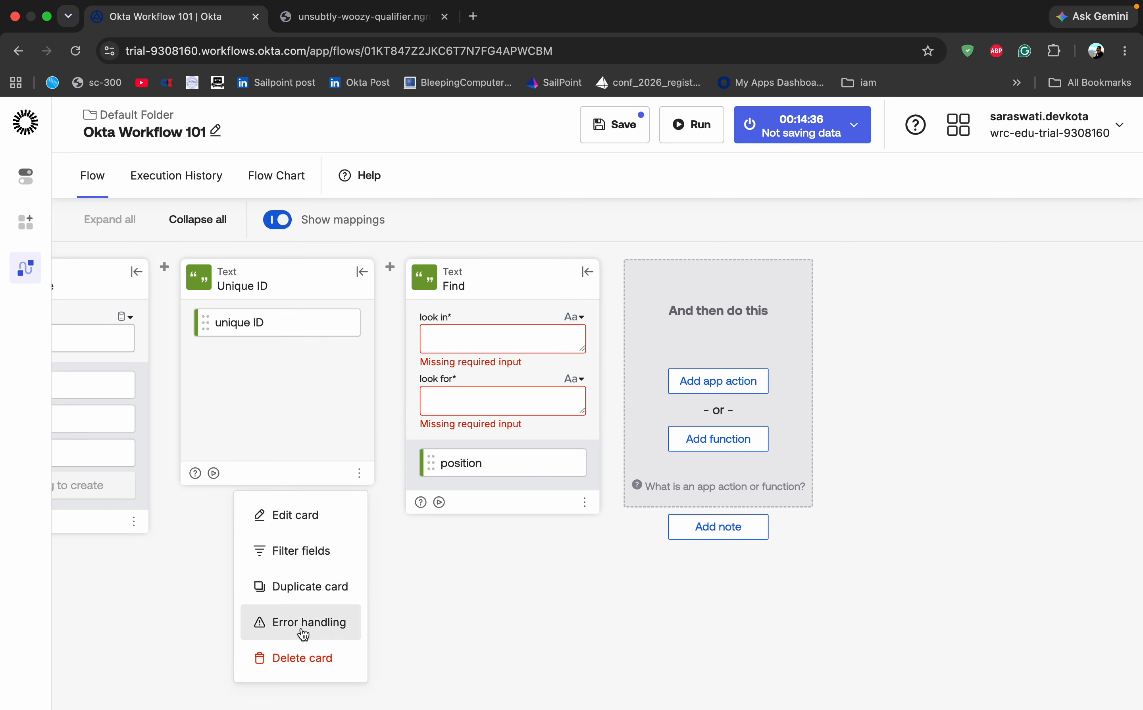
click(288, 660)
click(688, 465)
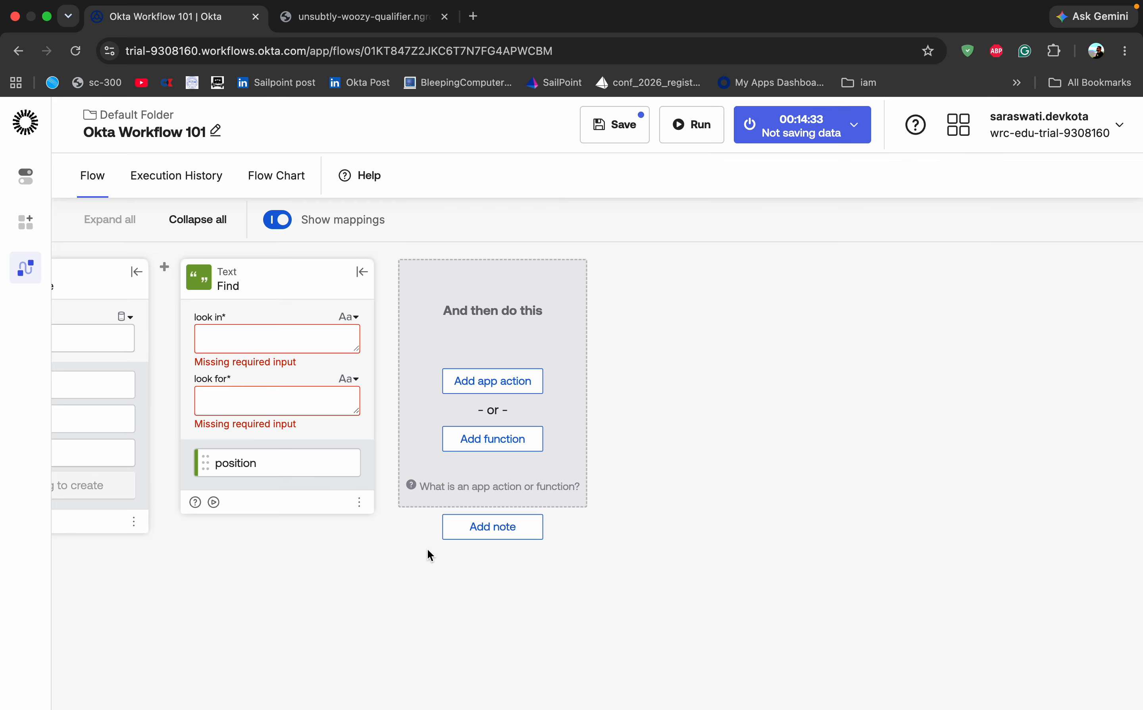
- Map user.email to the look in input of Find and set look for to @
scroll(341, 527, left, 5)
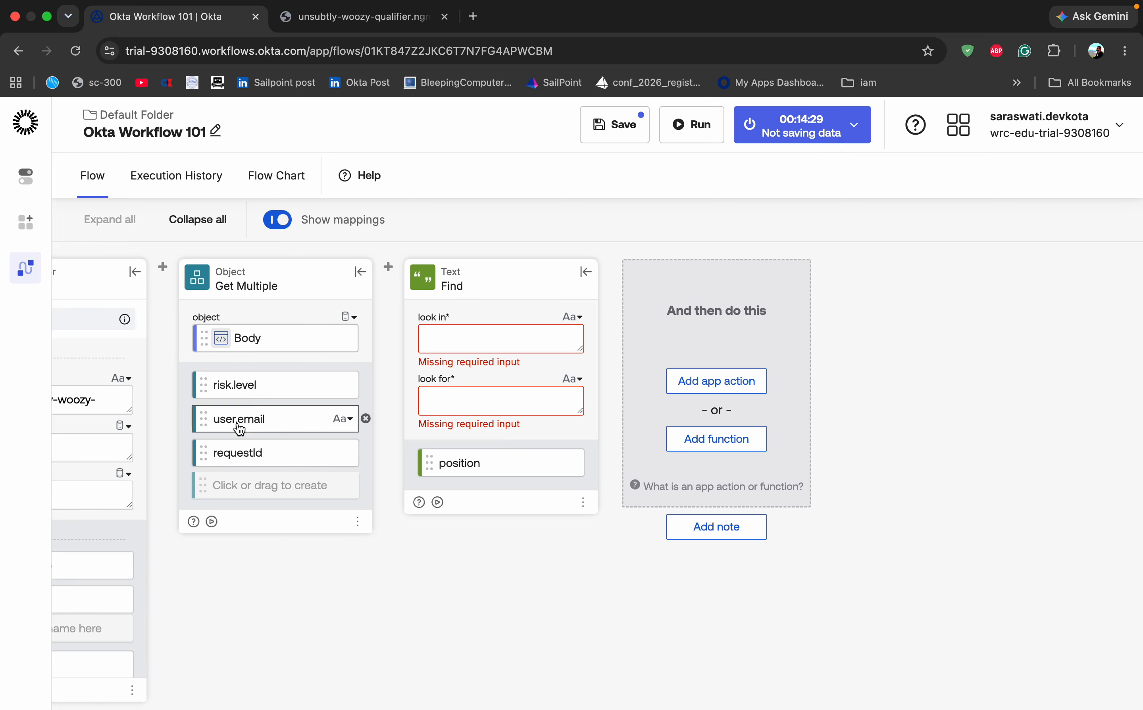
drag(239, 422, 458, 345)
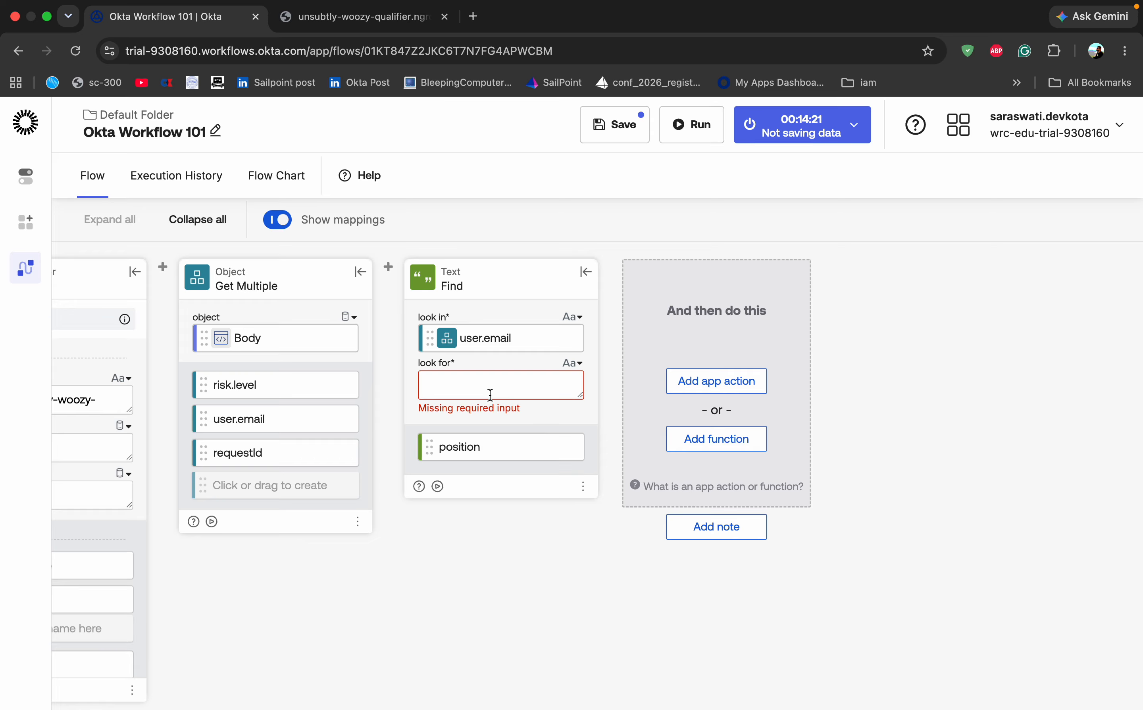
text(@)
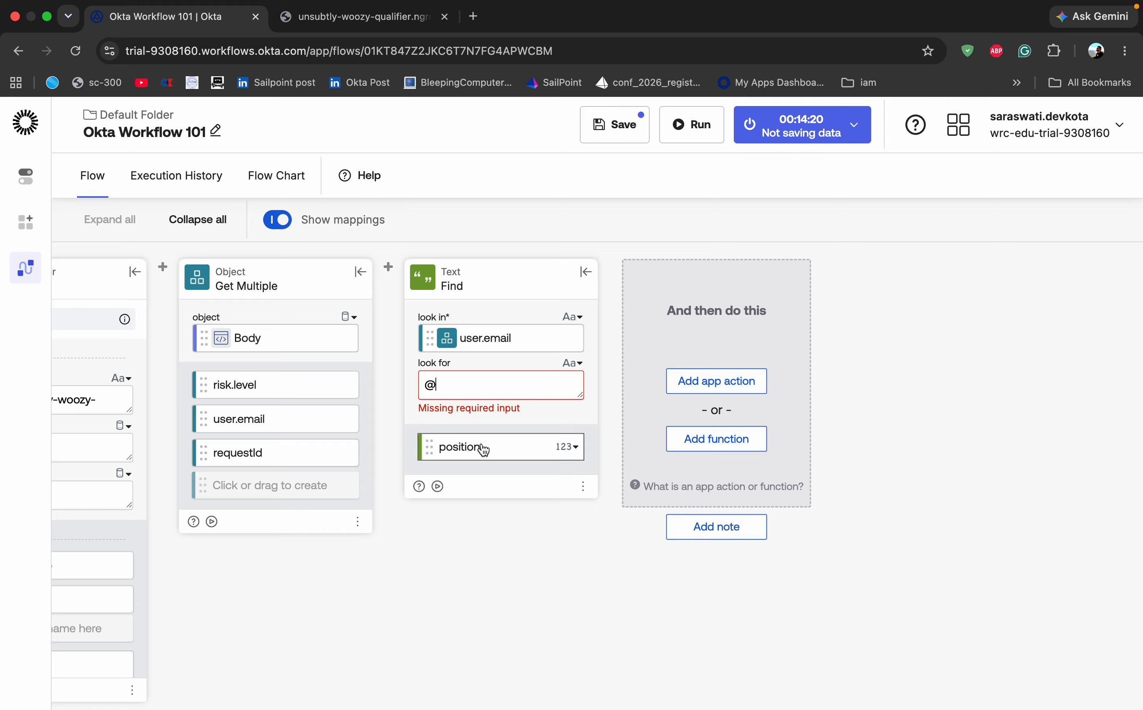
click(468, 521)
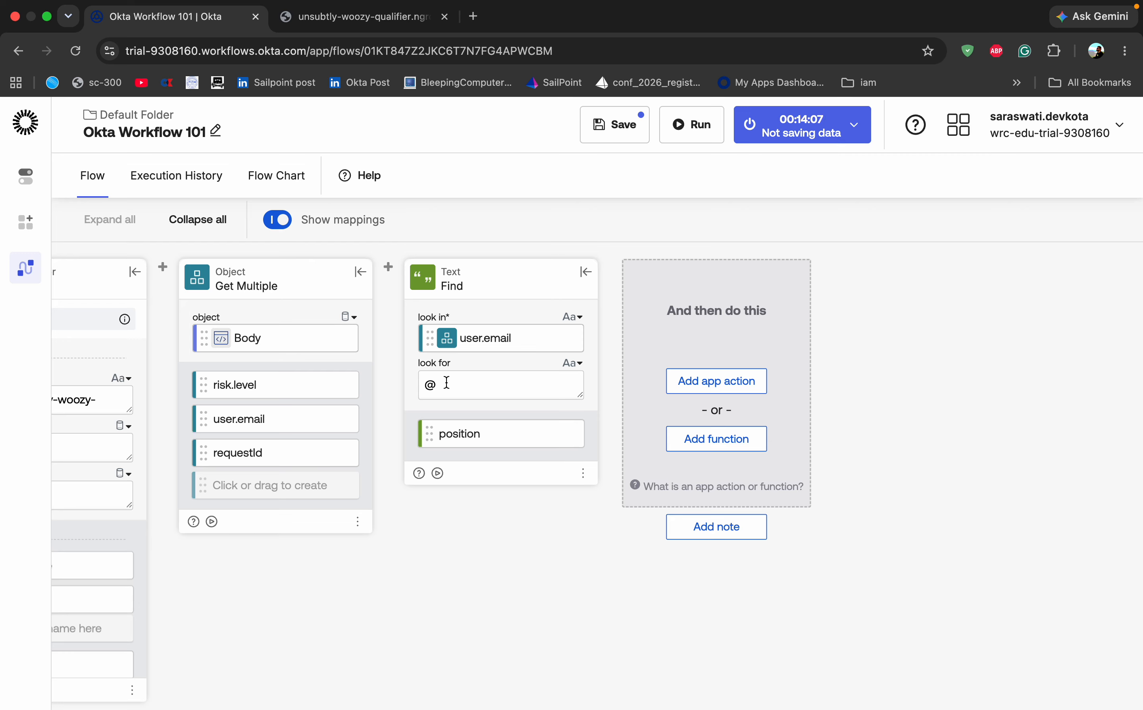
- Examine the user's email field in the API response in the other browser tab and return to the flow
click(352, 24)
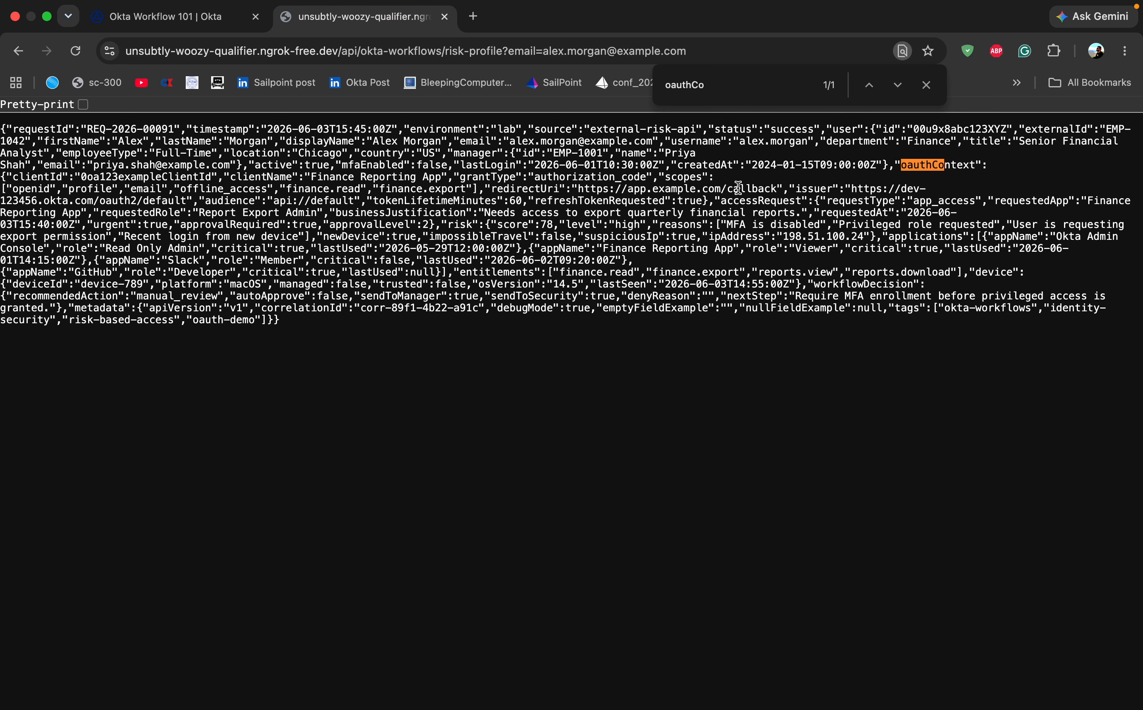
key(super+a)
click(767, 141)
click(224, 21)
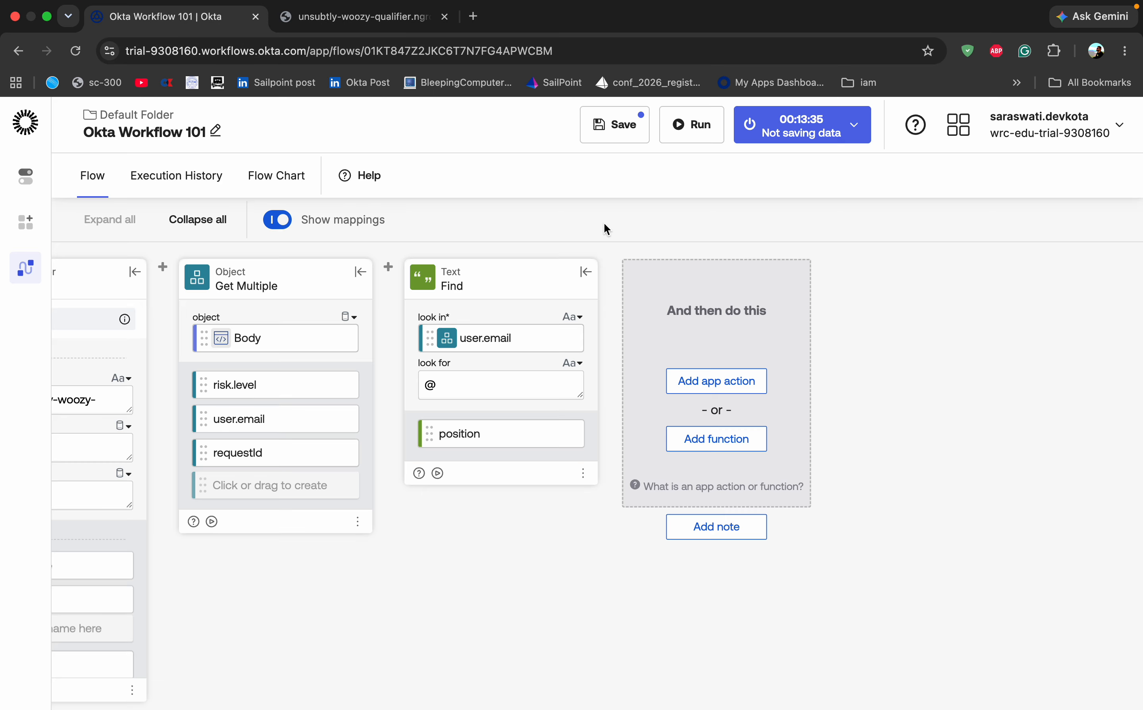
- Save and run the flow to test the Find function, then return to the flow editor
click(620, 134)
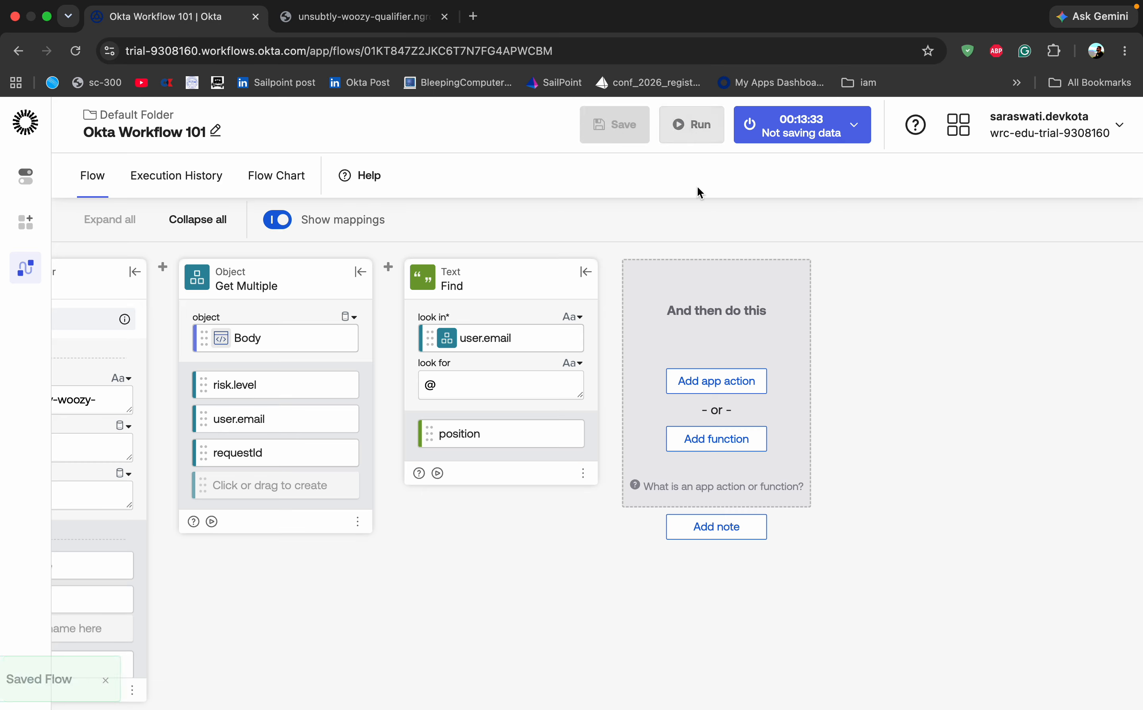
click(693, 129)
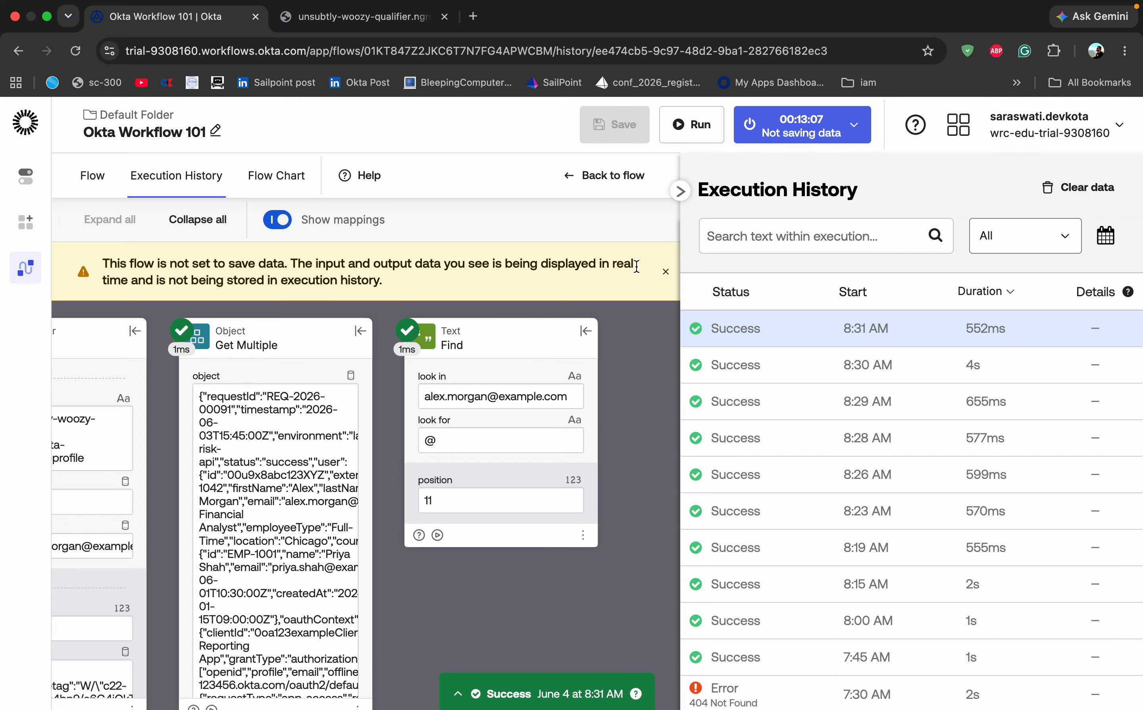
click(680, 190)
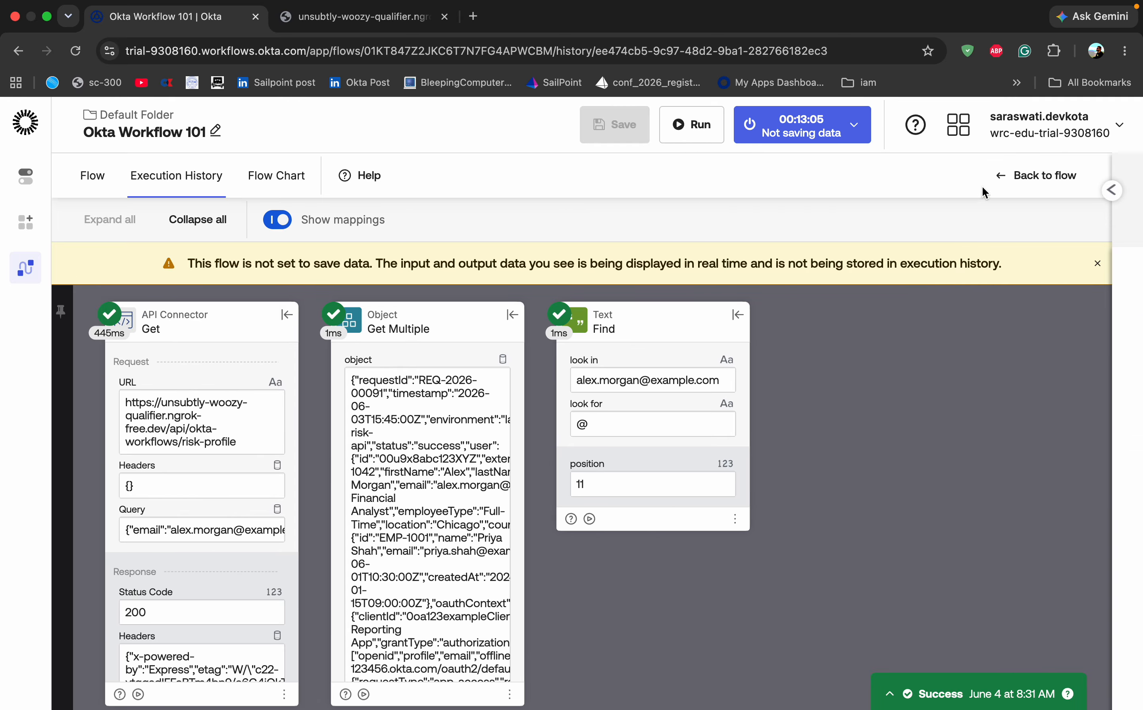
click(1002, 180)
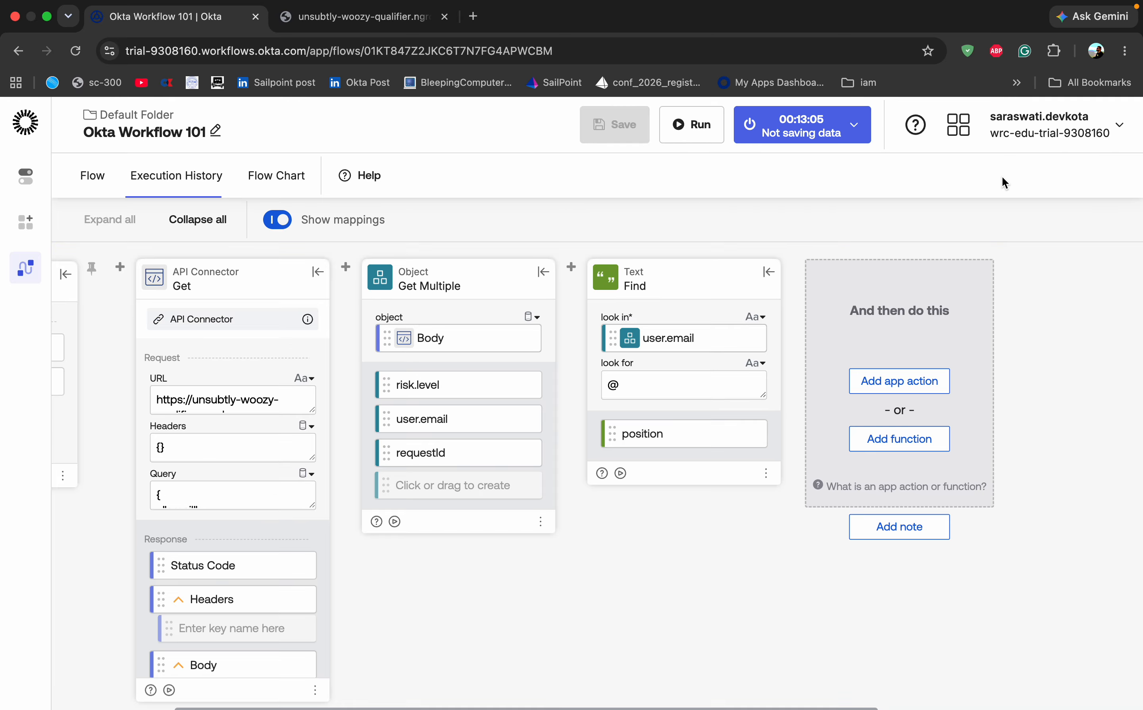
- Replace the Find card after Get Multiple with a Text Find Email function
click(768, 476)
click(706, 658)
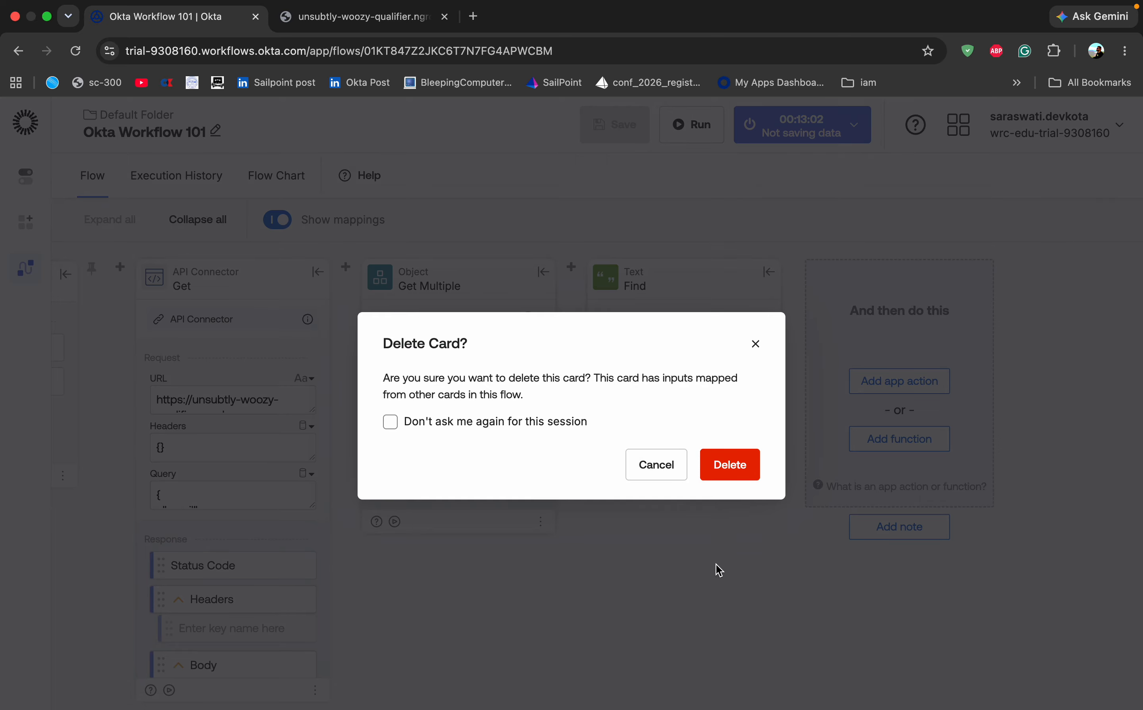
click(731, 467)
click(674, 438)
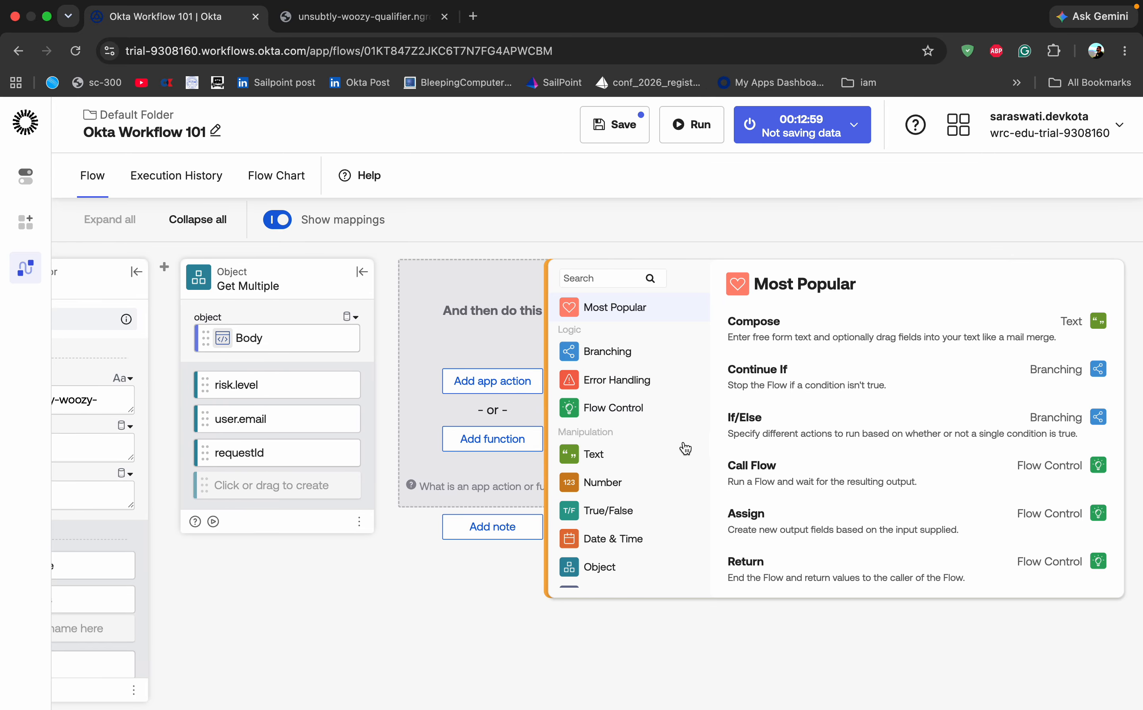
click(596, 454)
scroll(871, 470, down, 5)
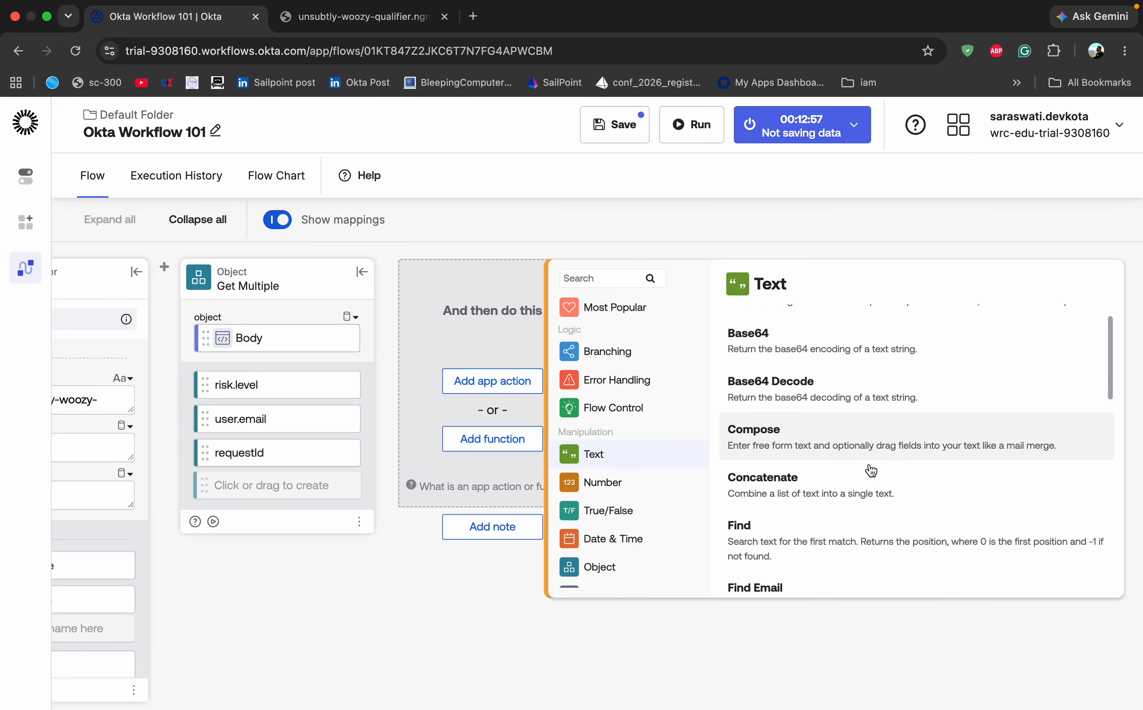
scroll(871, 470, down, 1)
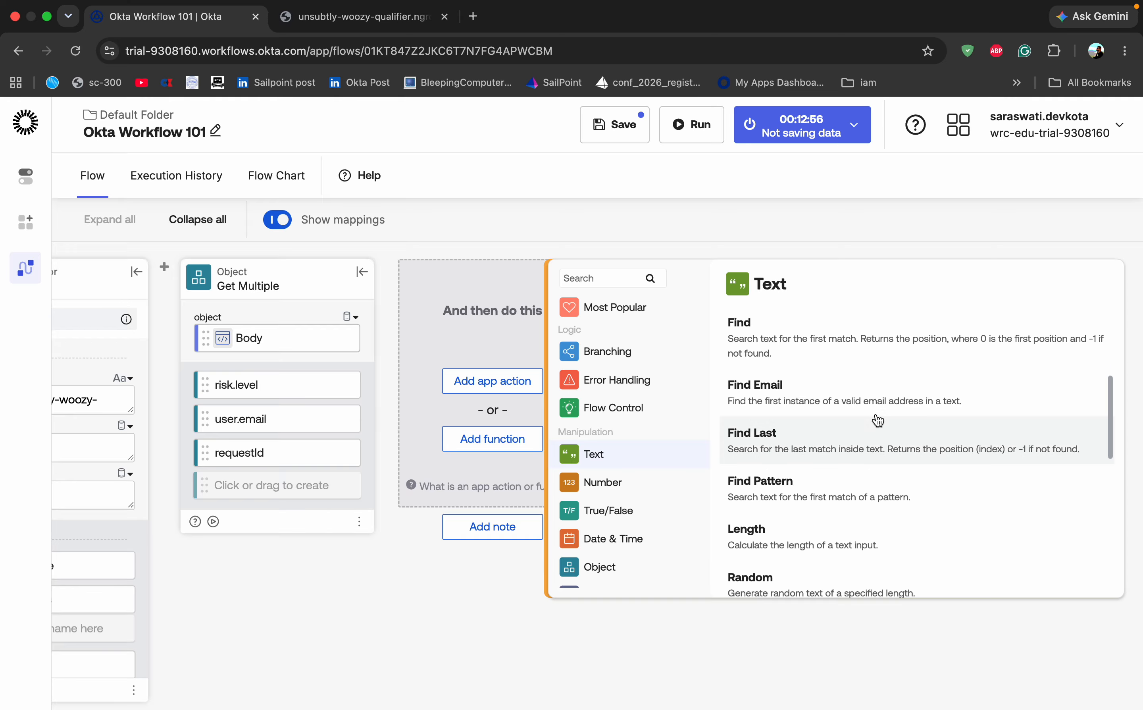
click(847, 400)
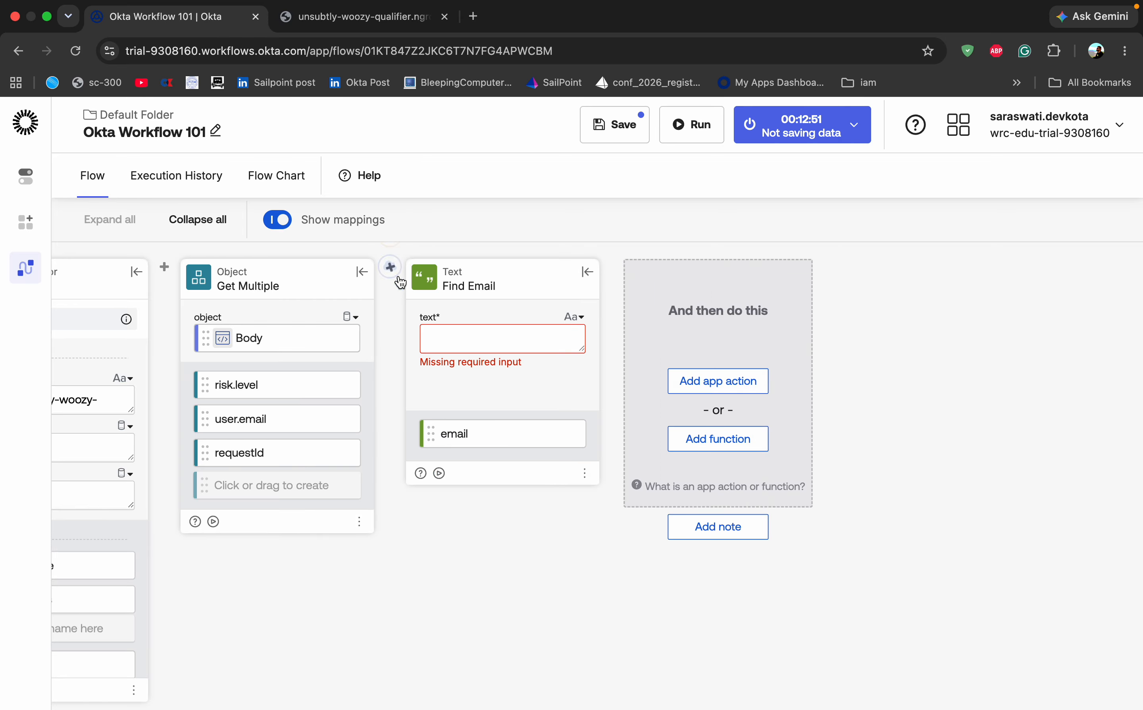
- Insert a JSON Stringify function between Get Multiple and Find Email
mouse_move(395, 271)
click(389, 324)
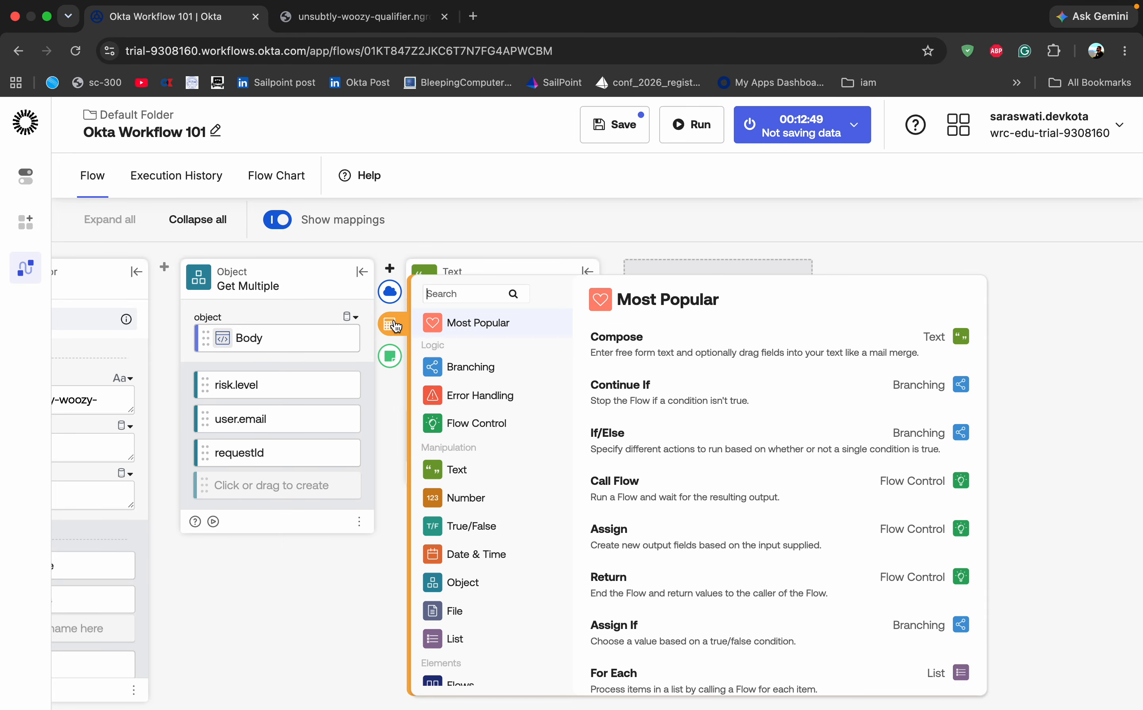
scroll(499, 560, down, 4)
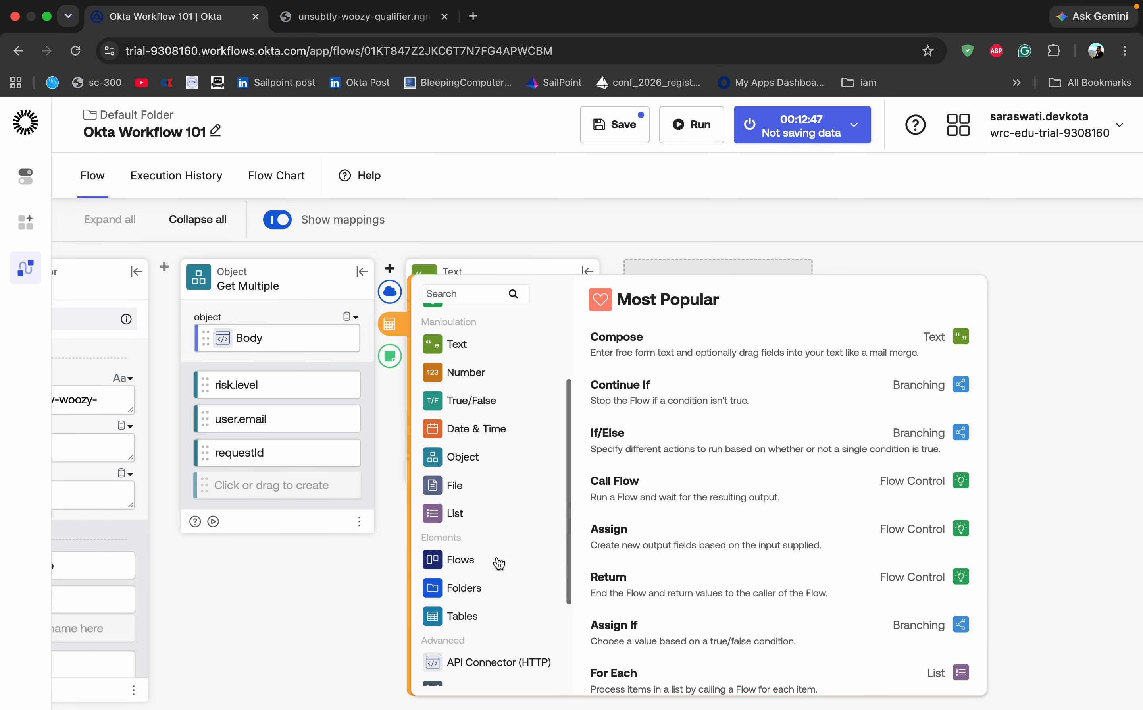
scroll(498, 562, down, 4)
click(481, 558)
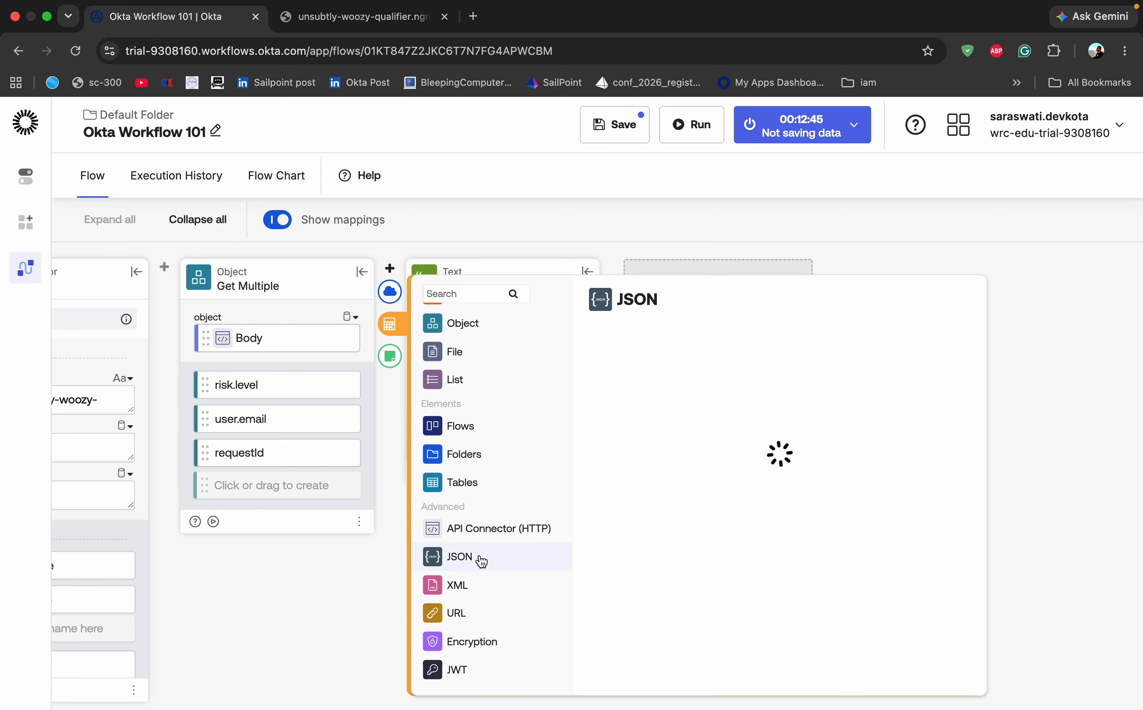
click(630, 391)
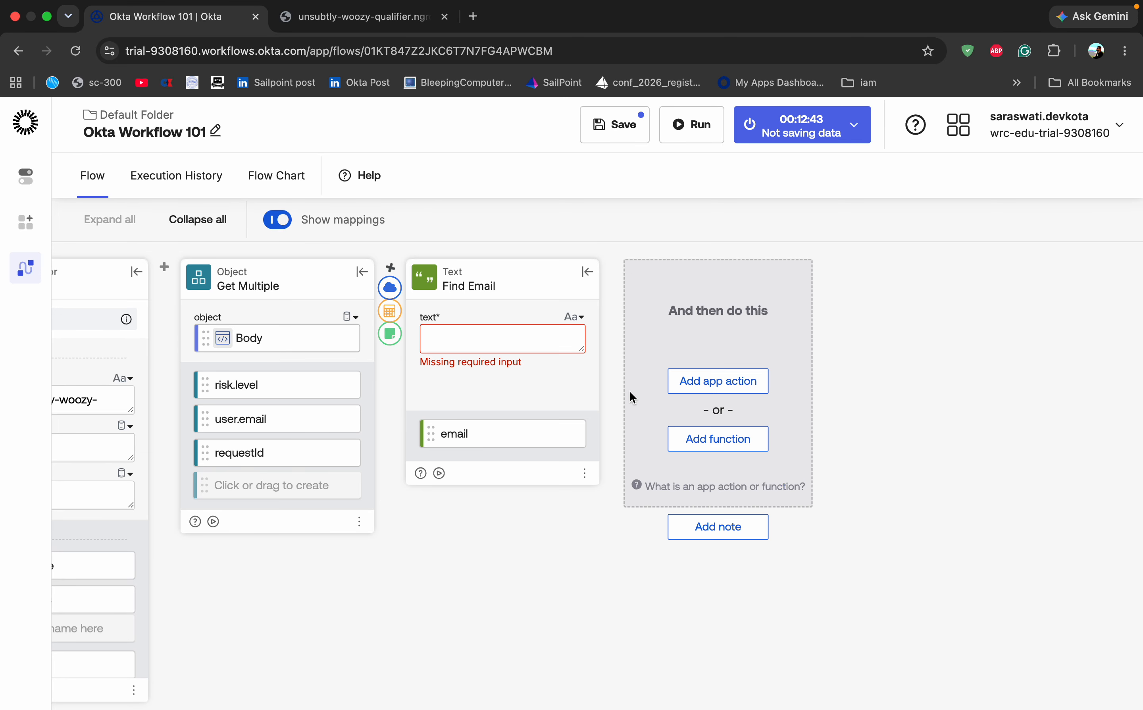
- Map the API Connector response Body to Stringify's object input and Stringify's output to Find Email's text input
scroll(340, 581, left, 10)
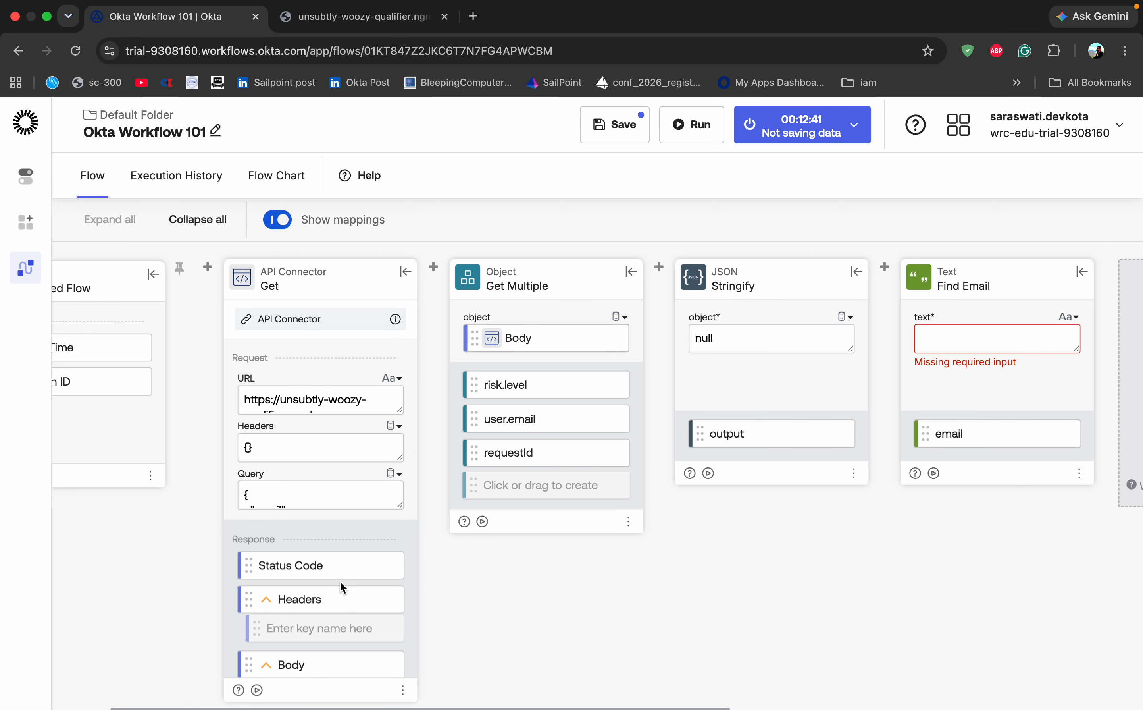
drag(327, 666, 779, 337)
scroll(811, 523, right, 5)
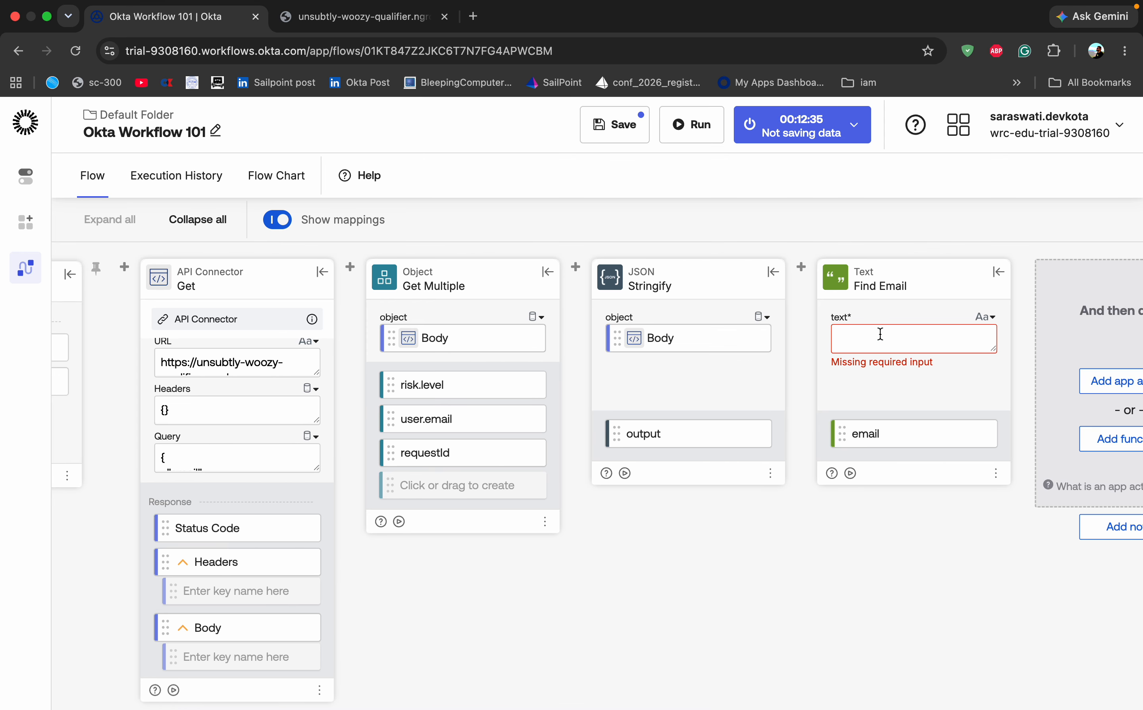
drag(671, 431, 892, 337)
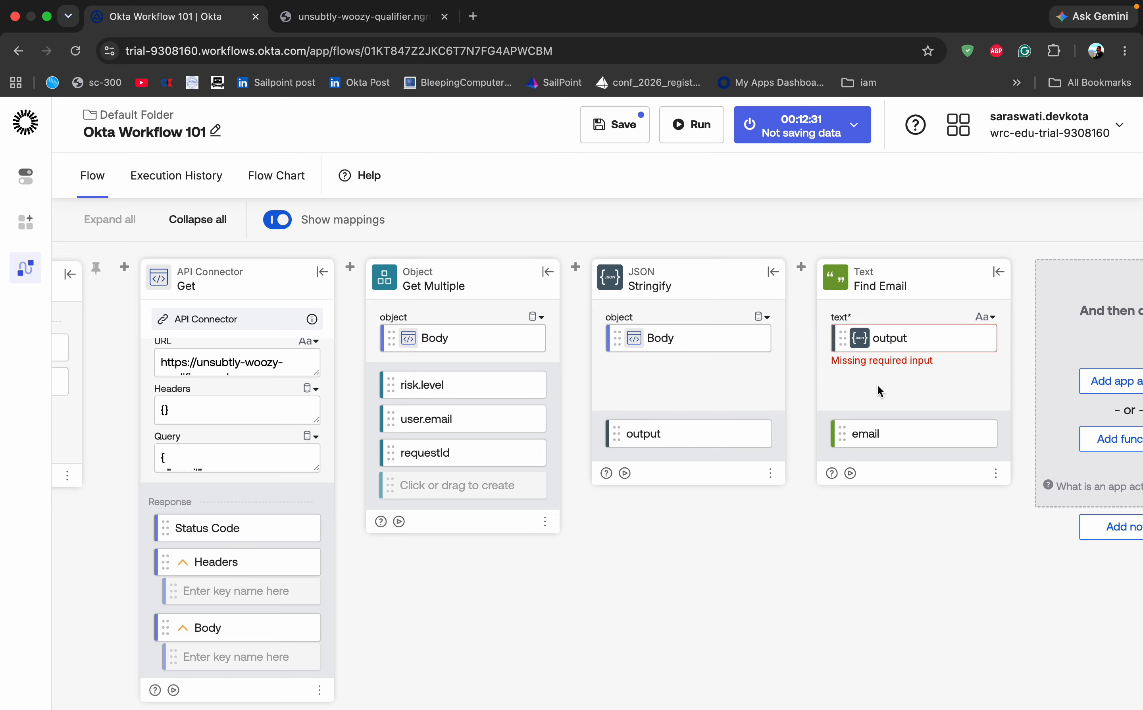
scroll(849, 535, right, 5)
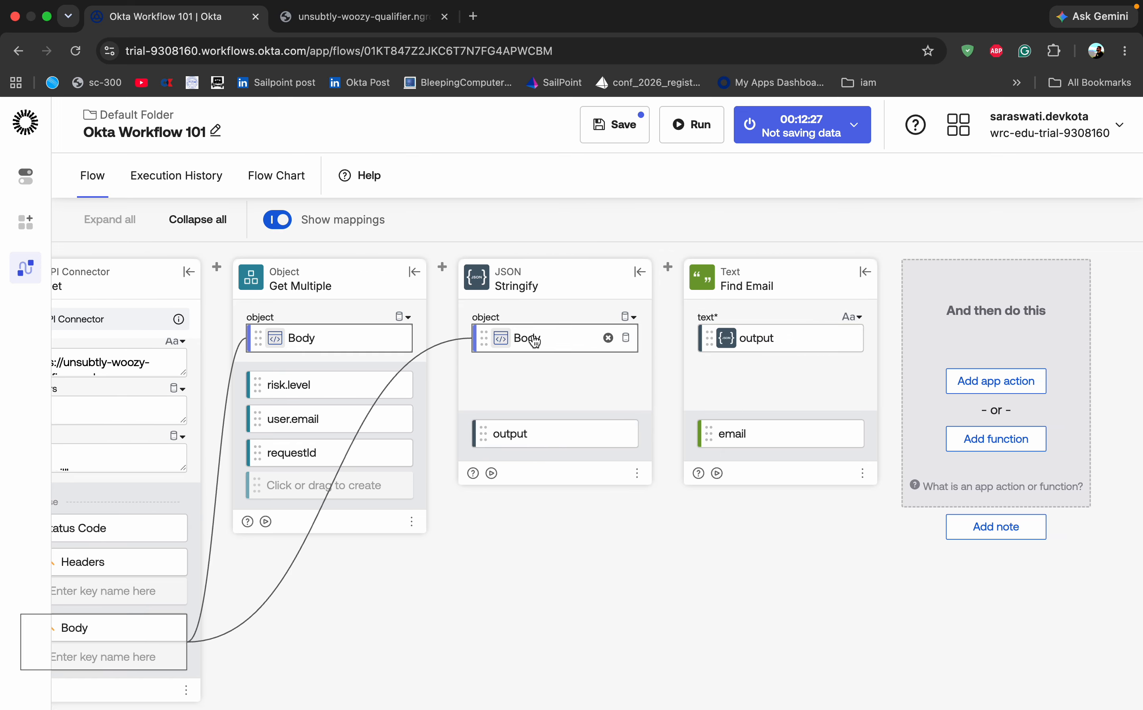
- Save the flow, check the mock API response in the browser, and run the flow to test the Find Email function
click(676, 142)
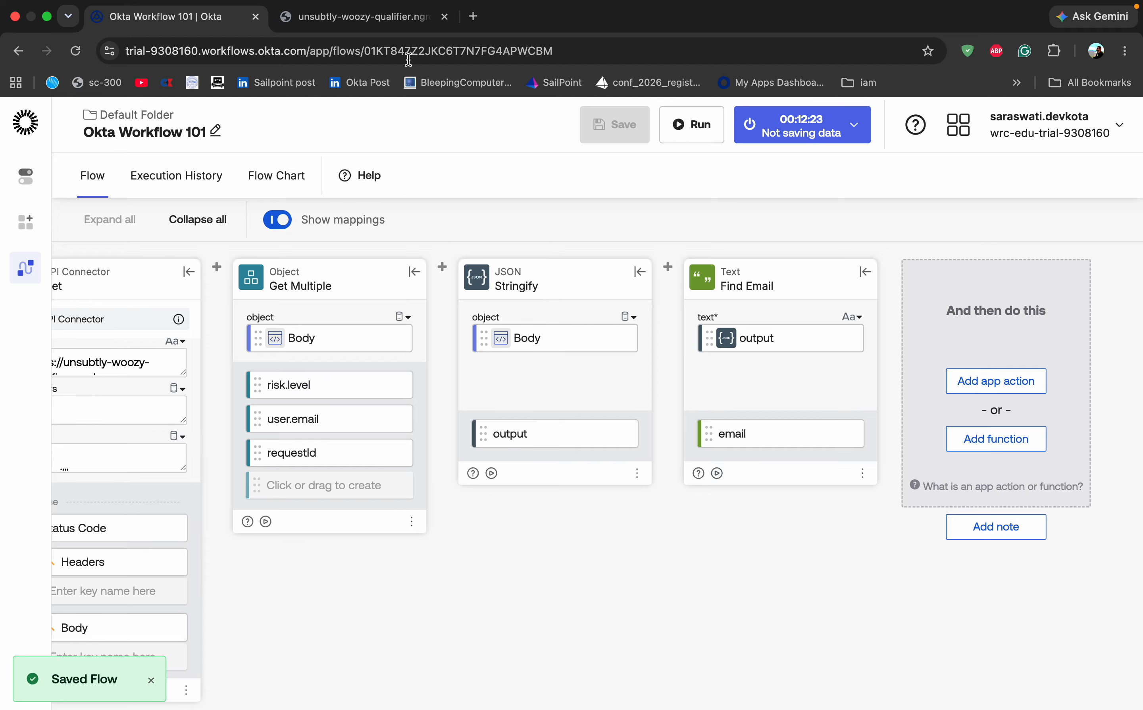
click(342, 22)
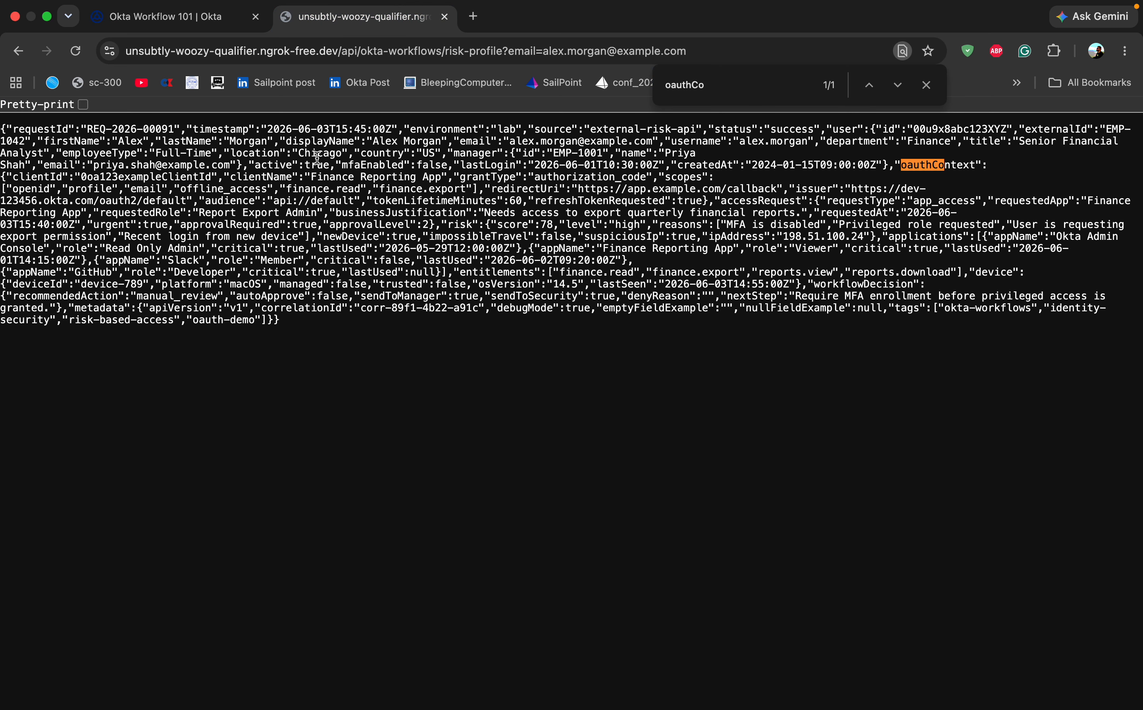
click(138, 24)
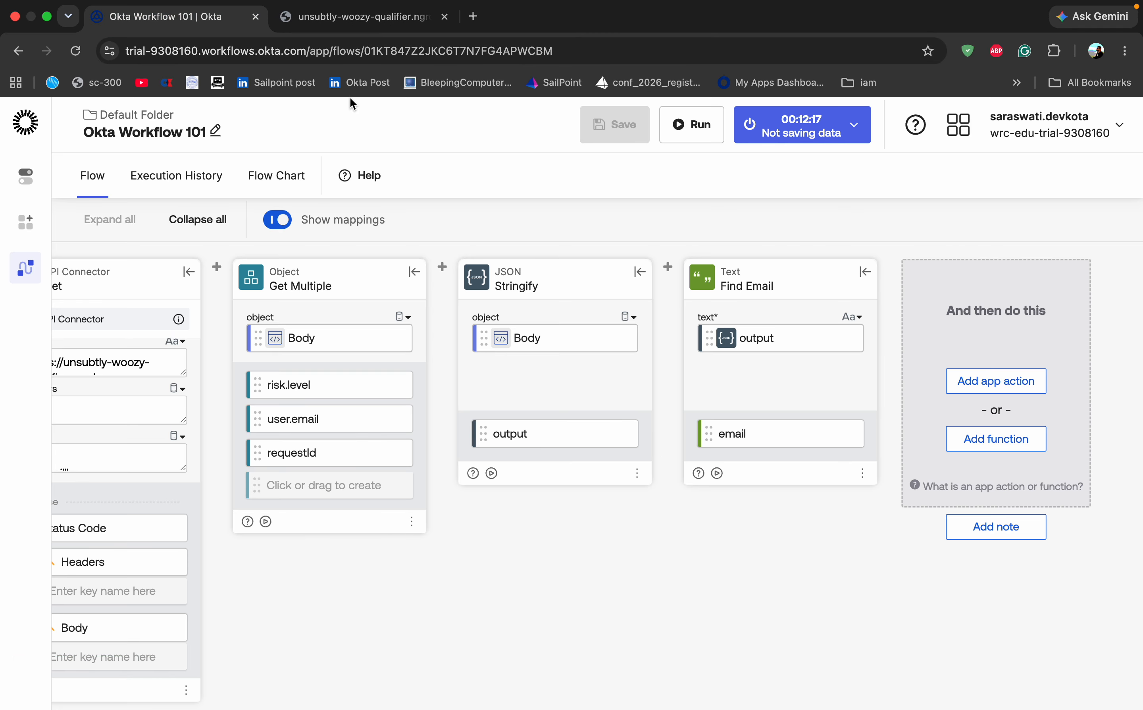
click(335, 19)
click(168, 16)
click(689, 125)
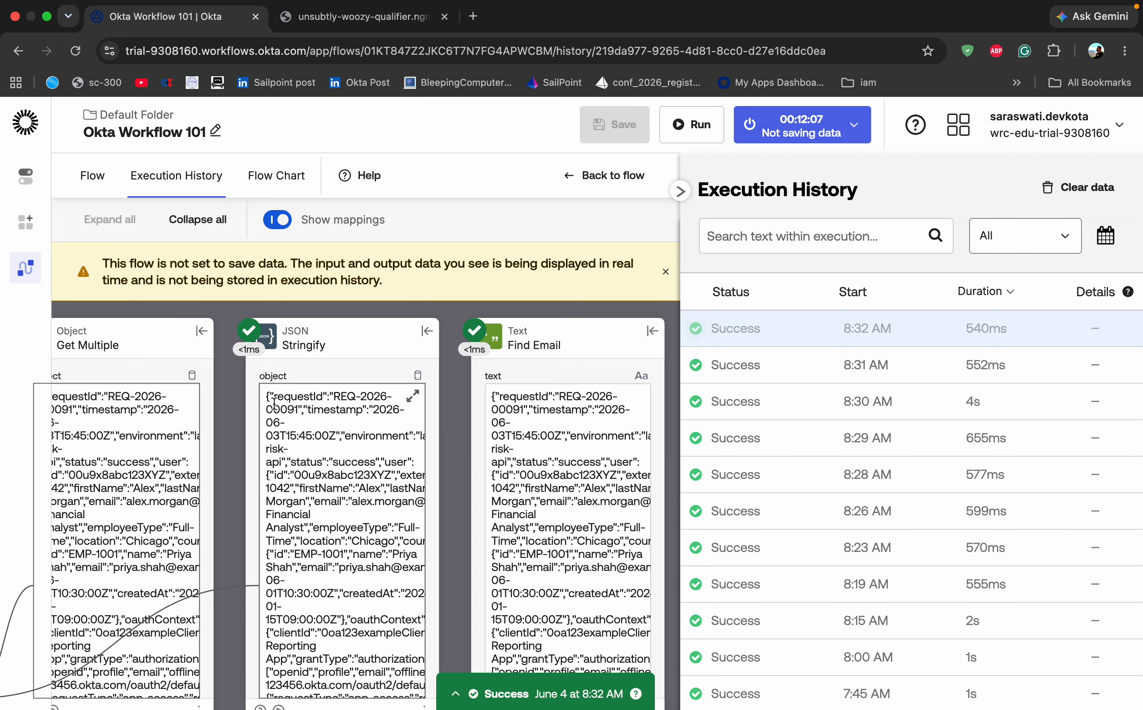
- Examine the Stringify and Find Email run results, comparing the extracted email with the API response and with response.json in VS Code
scroll(290, 452, down, 4)
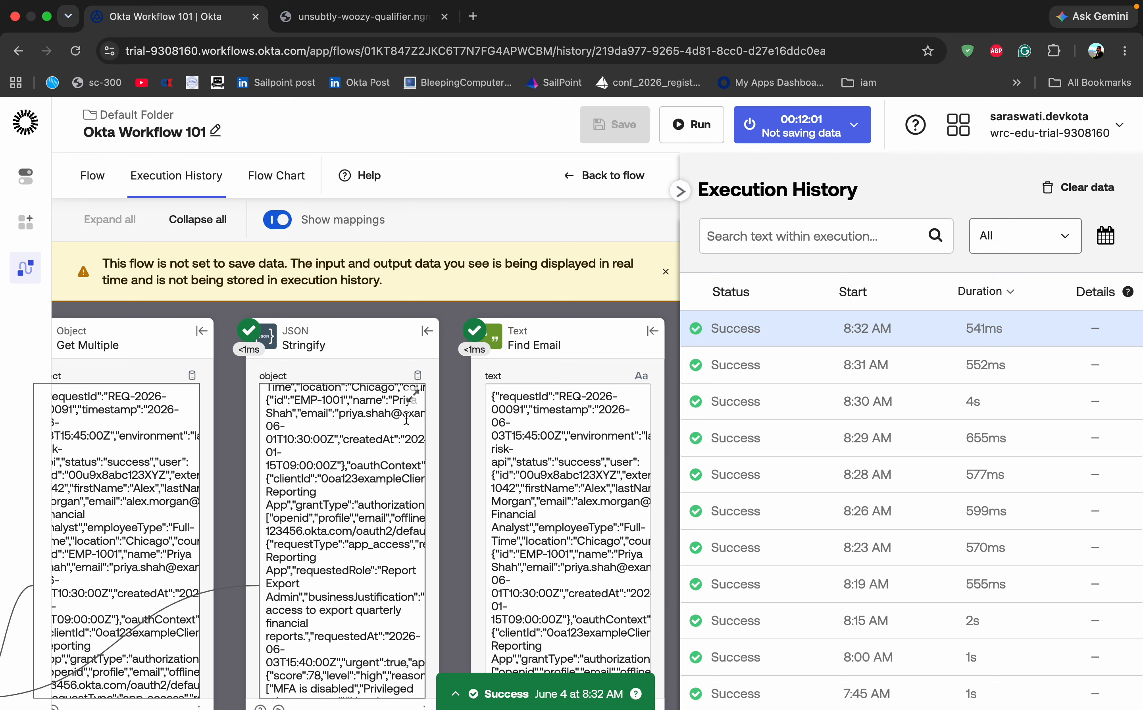
scroll(516, 462, down, 2)
scroll(516, 462, down, 4)
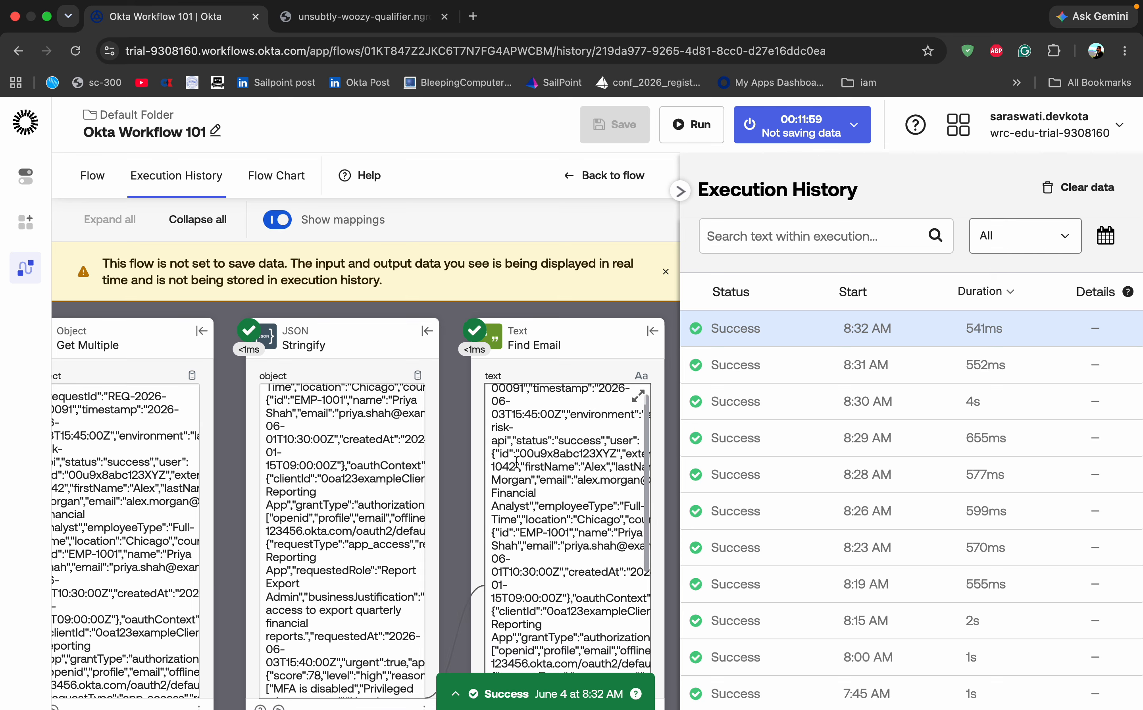
scroll(516, 462, down, 6)
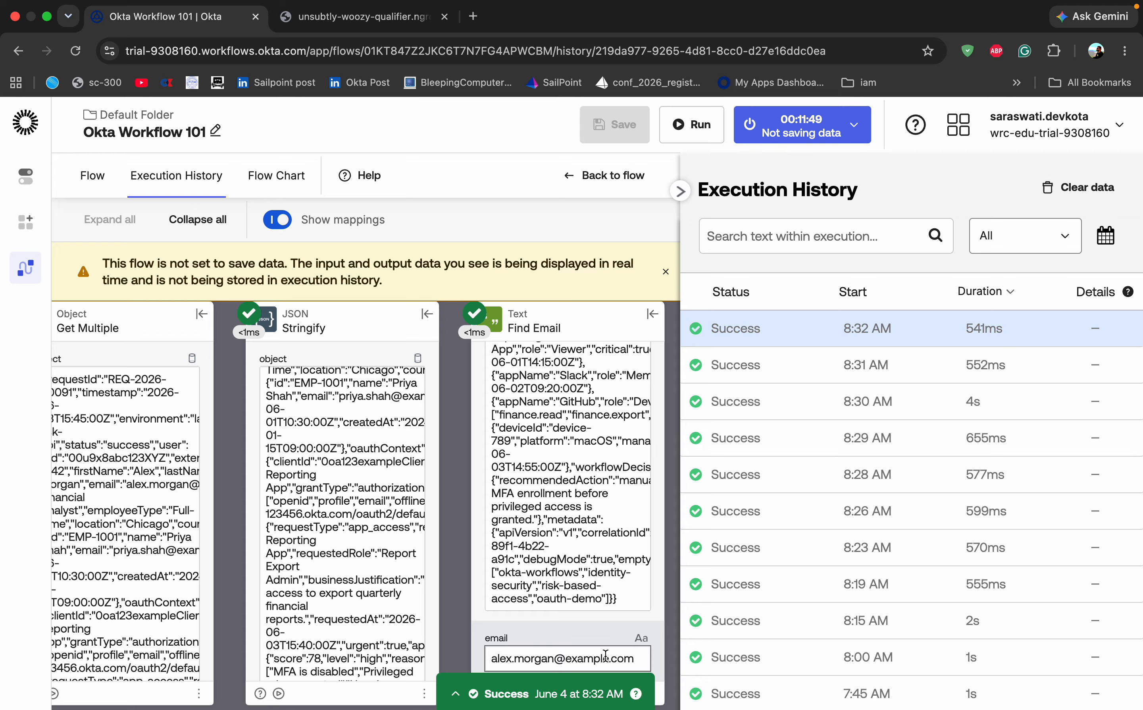
click(339, 21)
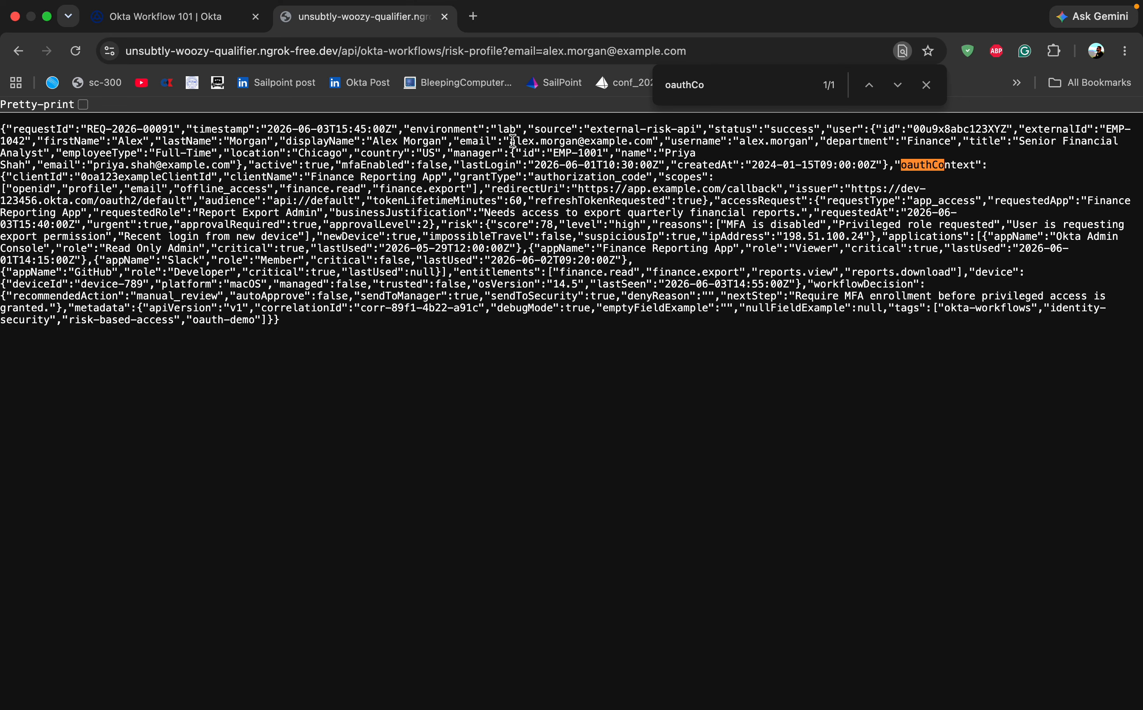
drag(510, 141, 649, 143)
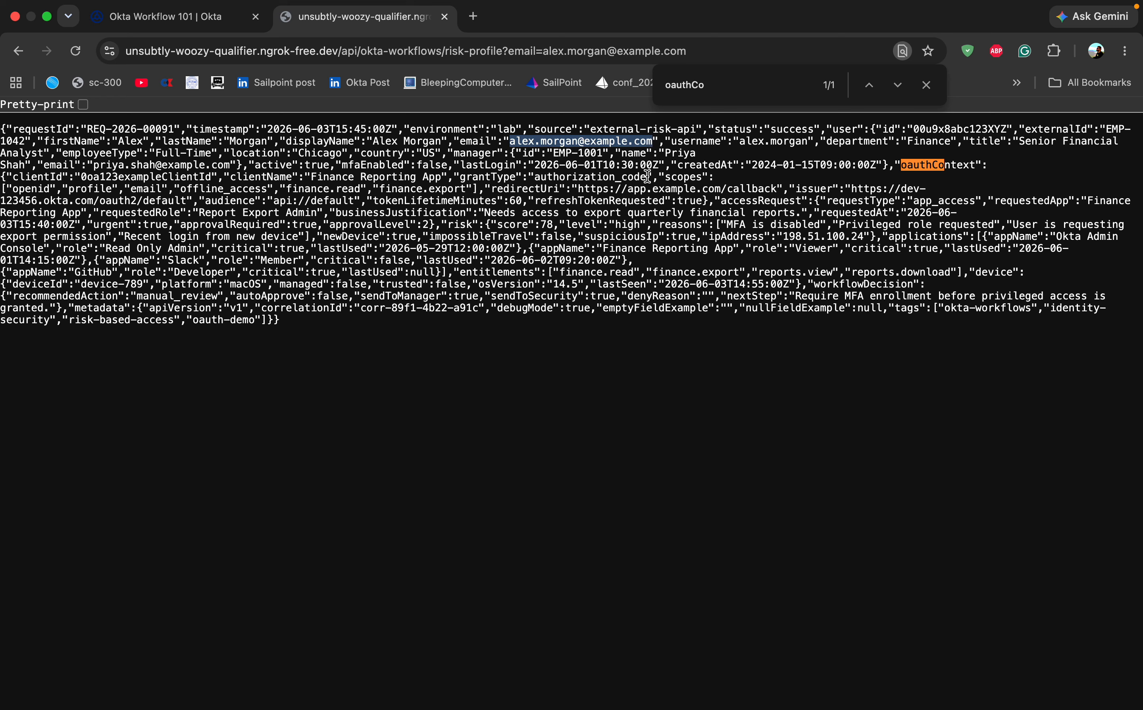
click(618, 284)
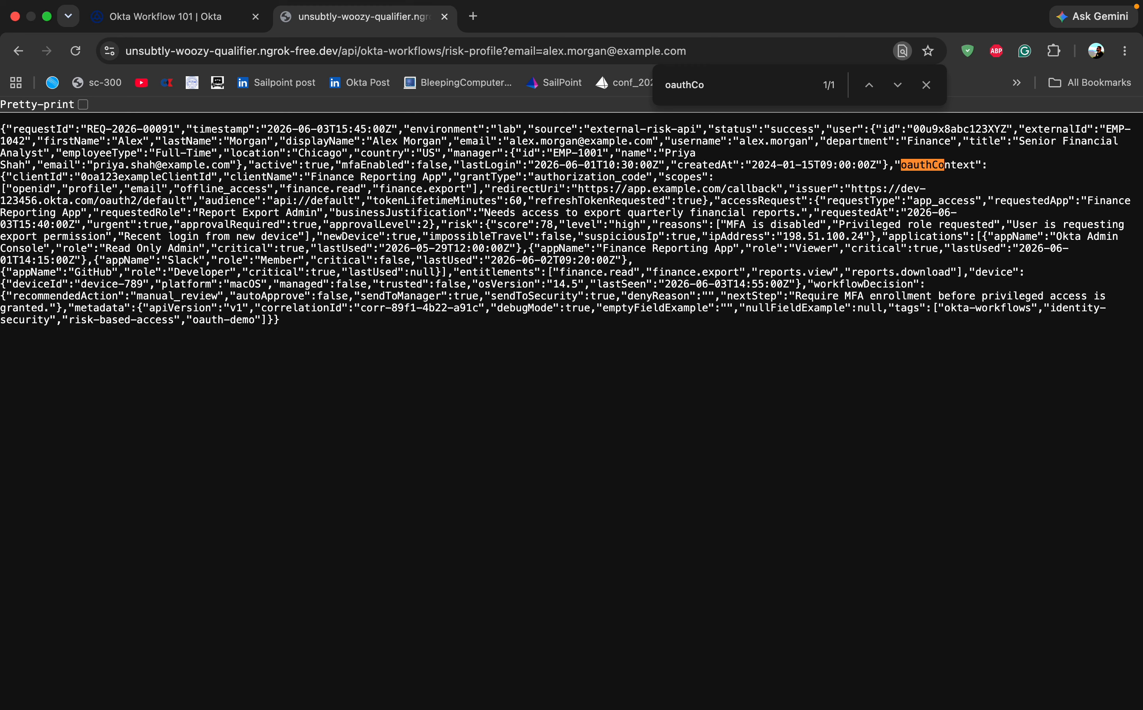
click(553, 676)
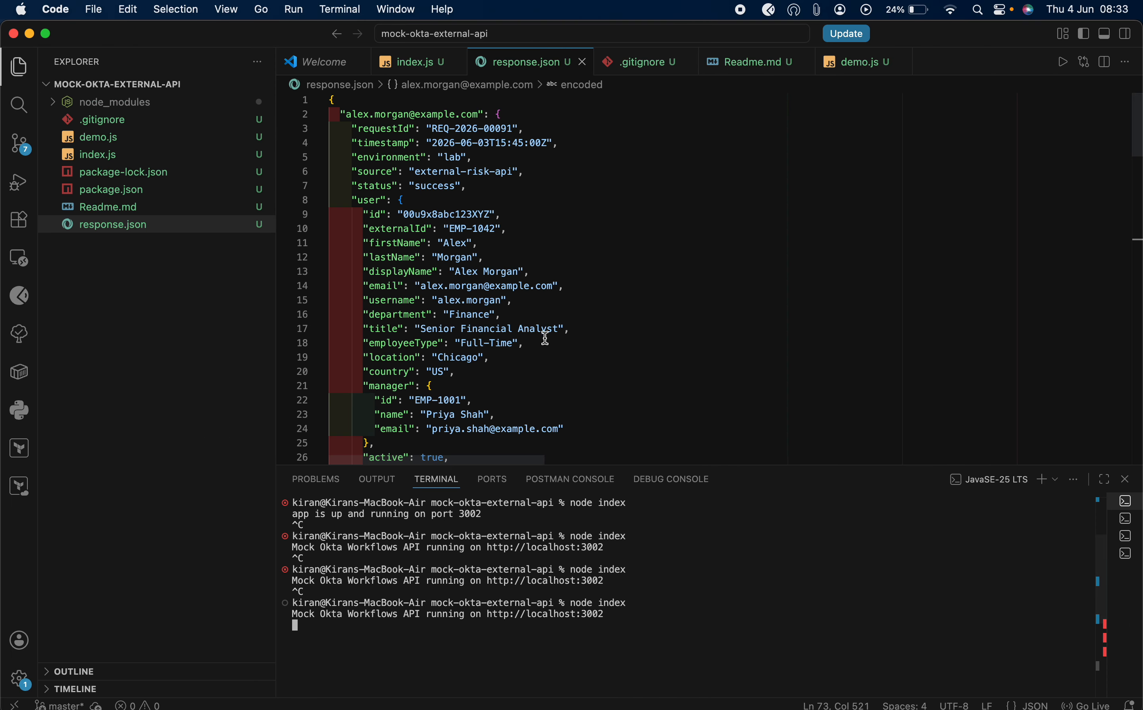
scroll(546, 338, down, 5)
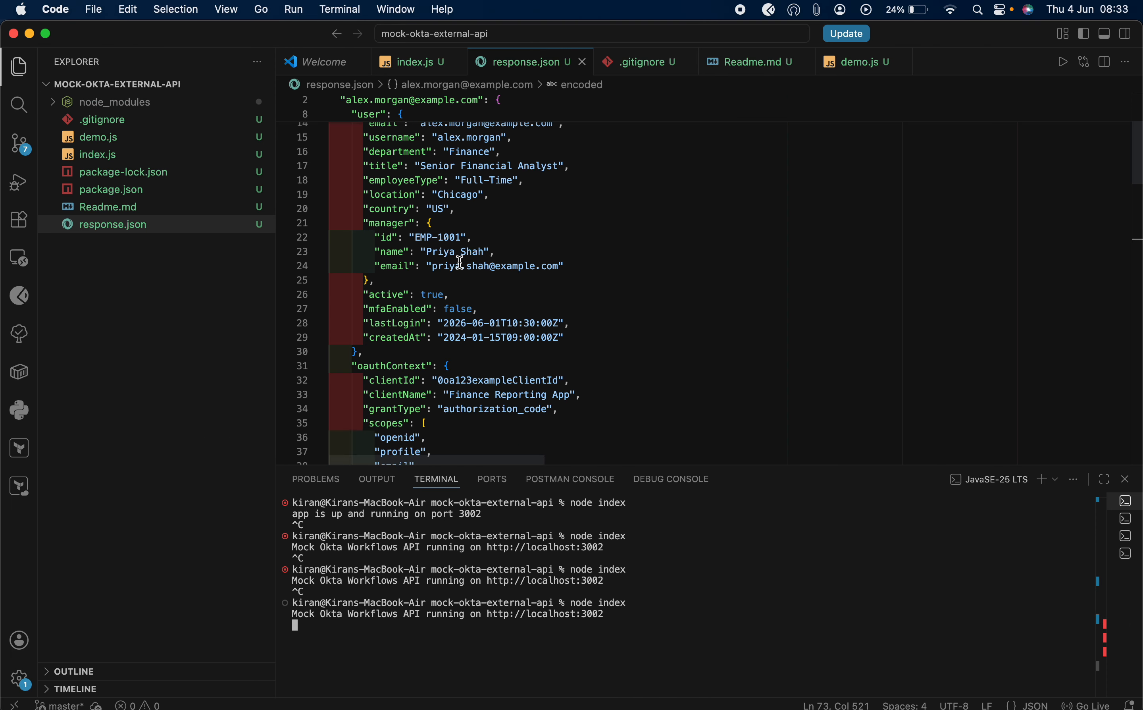
scroll(590, 229, up, 3)
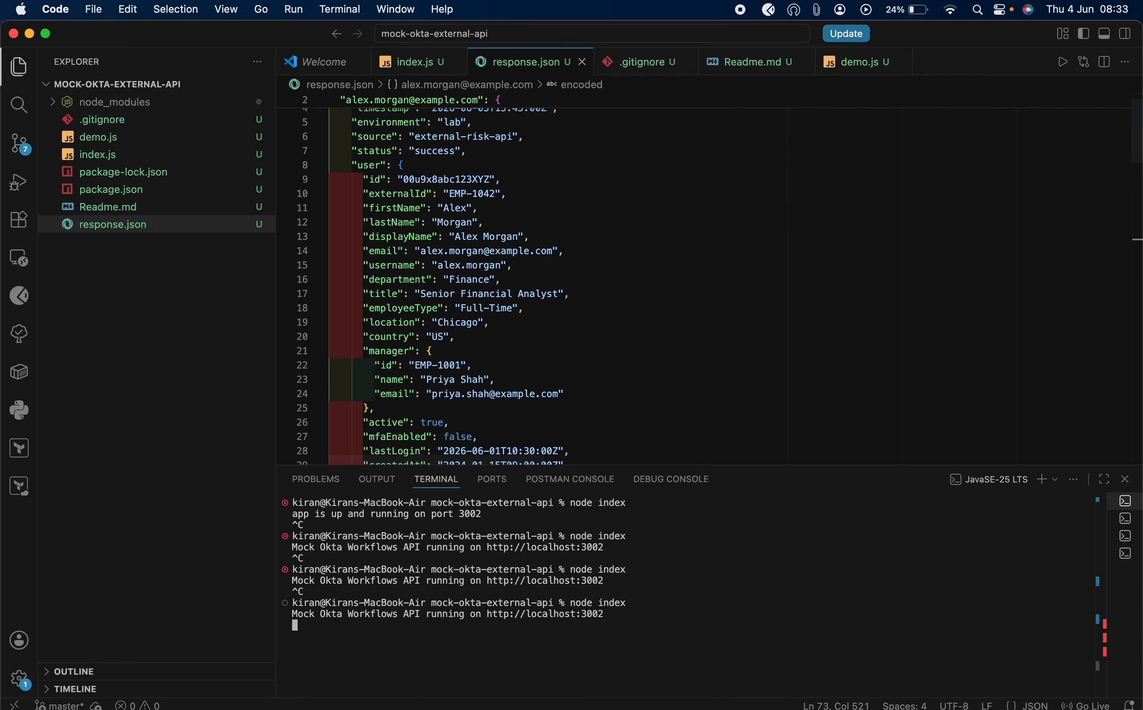
click(437, 677)
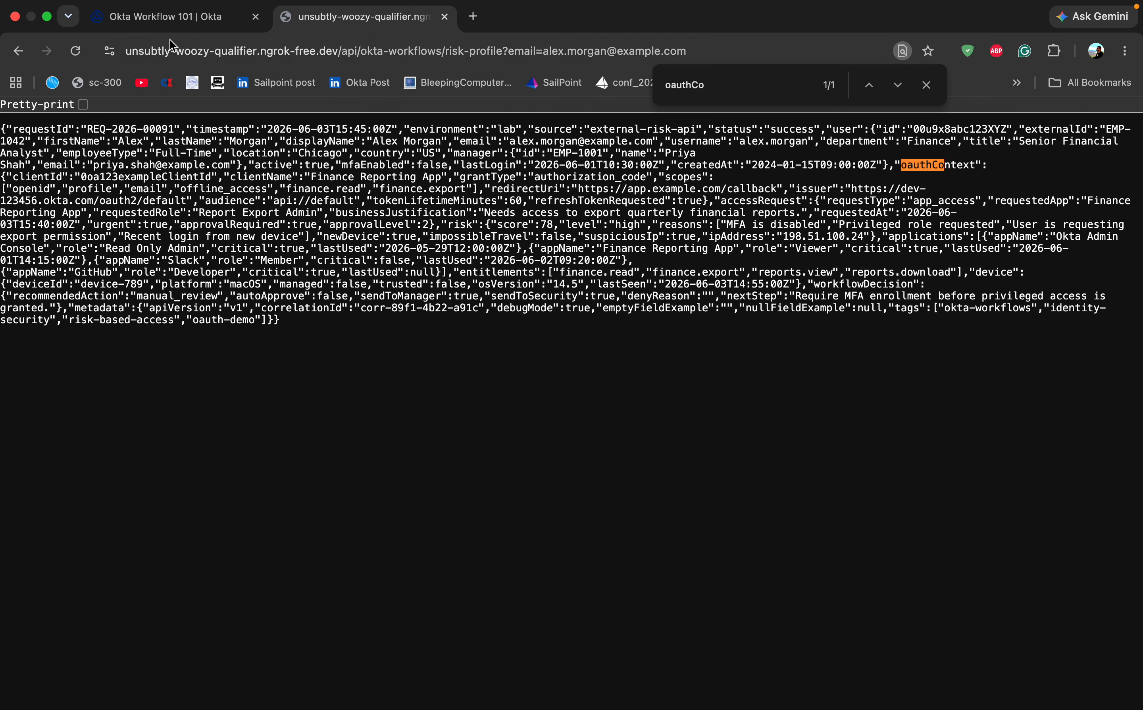
click(178, 18)
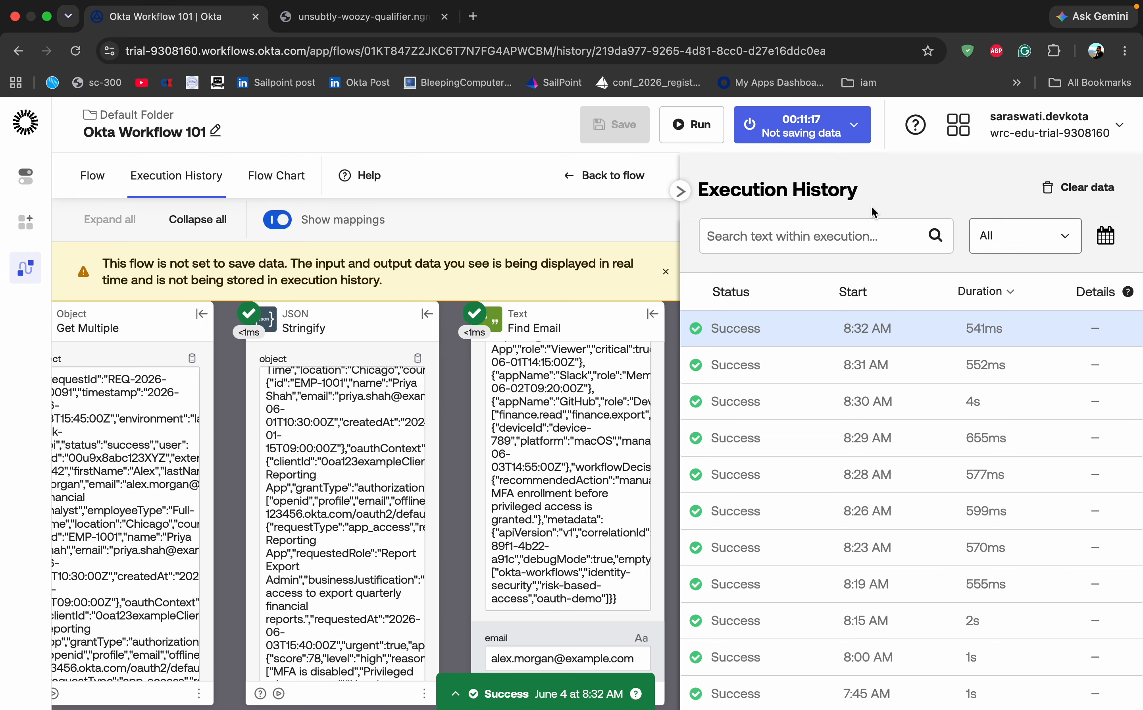
- Return to the flow editor and delete the Find Email card
click(681, 190)
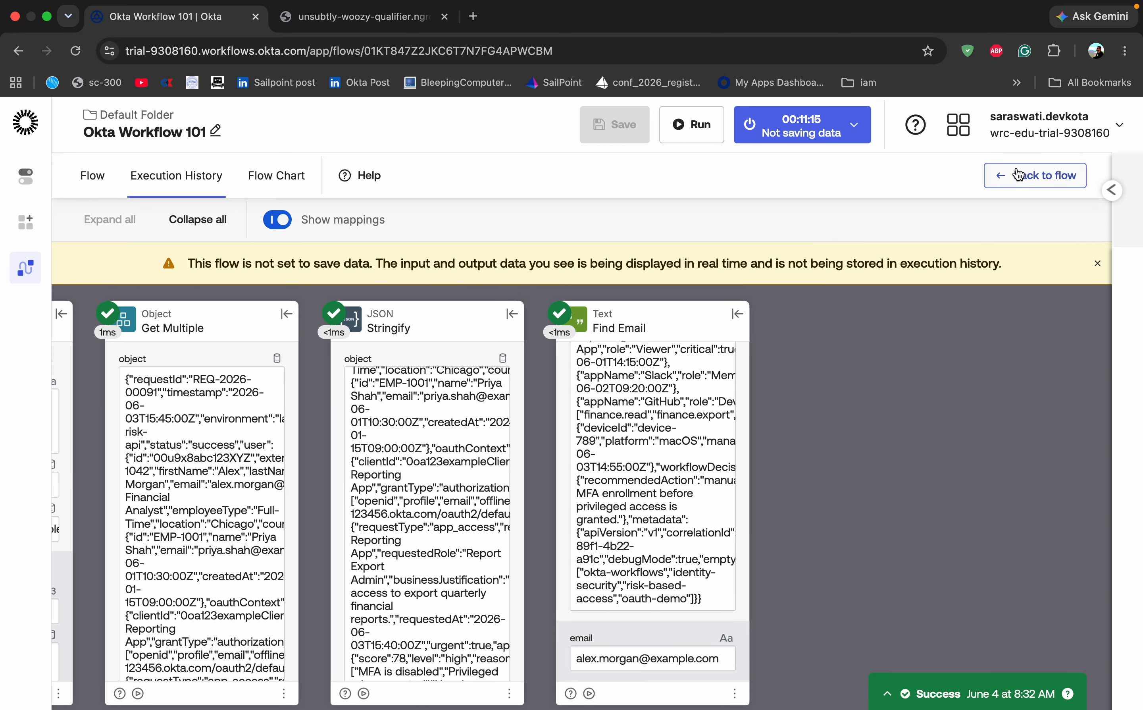
click(1040, 175)
click(765, 473)
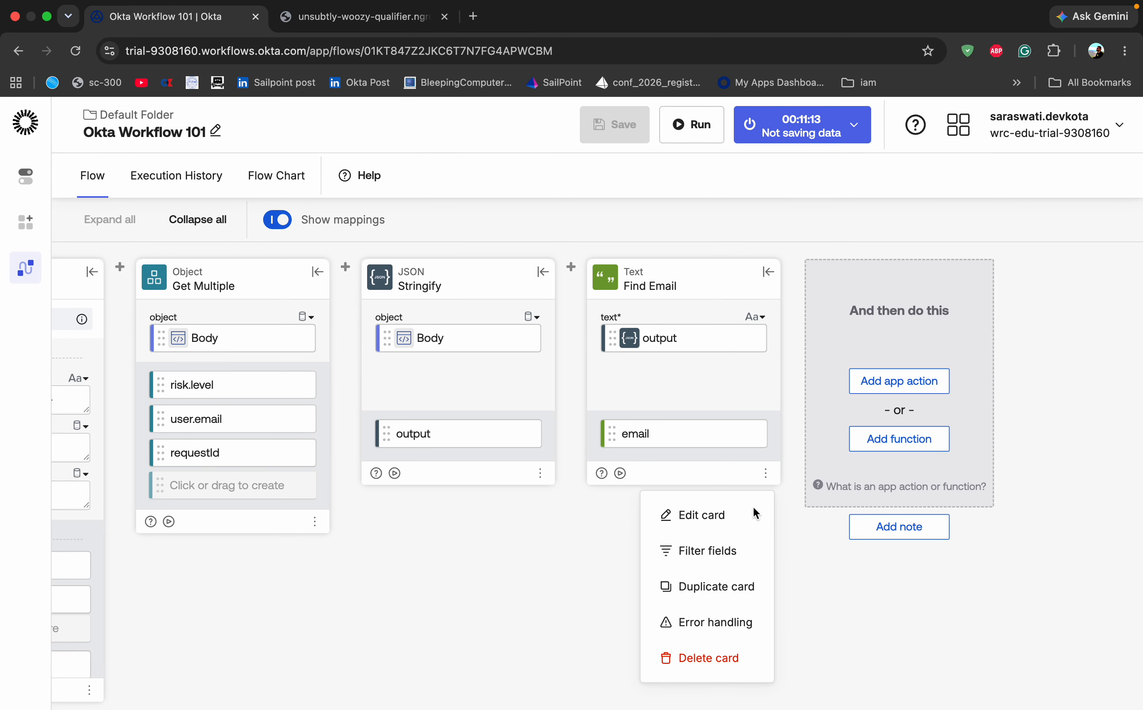
click(709, 658)
click(736, 470)
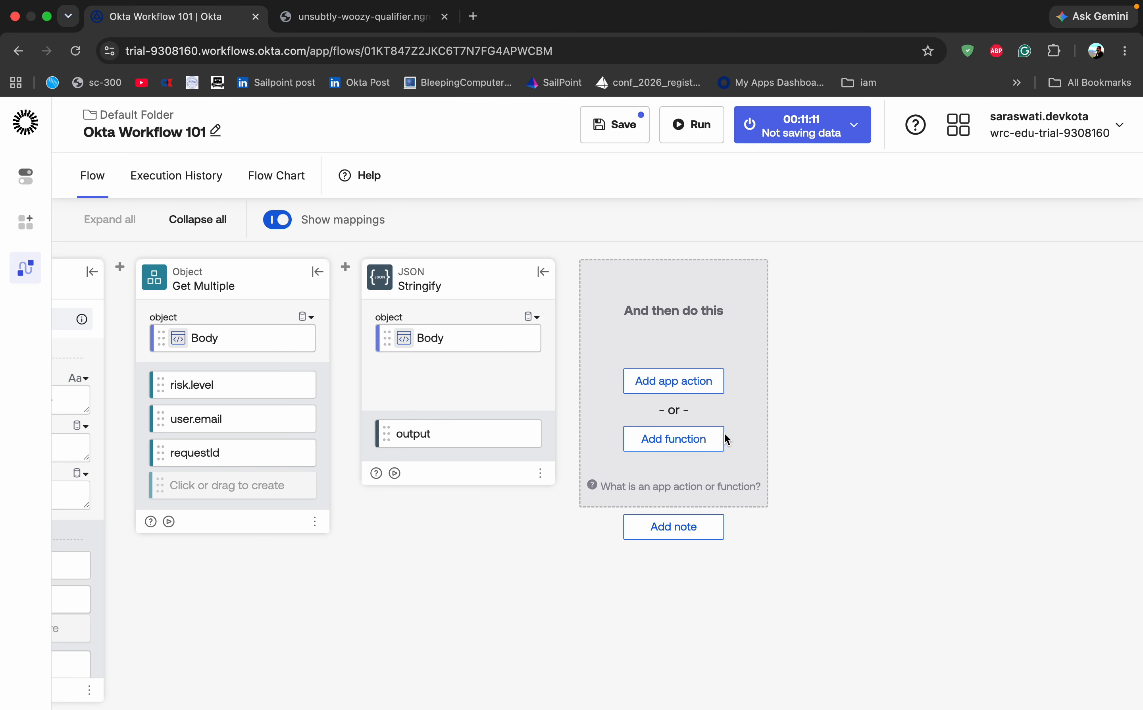
- Add a Text Find Last function at the end of the flow
click(718, 439)
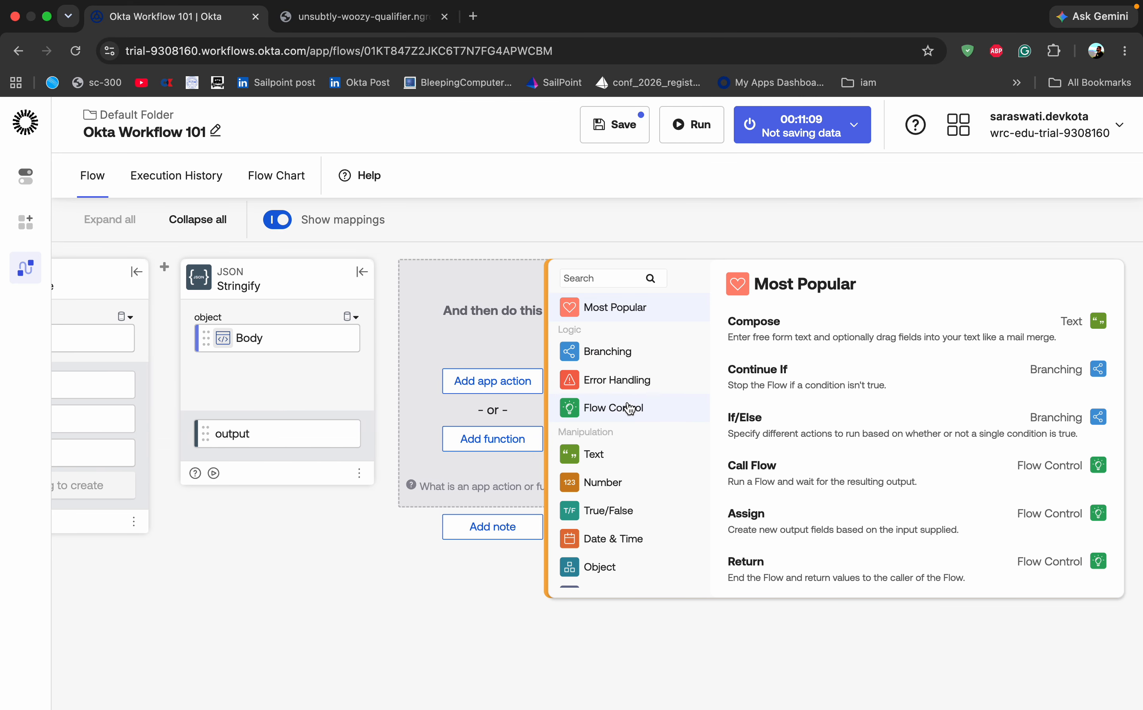
click(610, 454)
scroll(817, 528, down, 5)
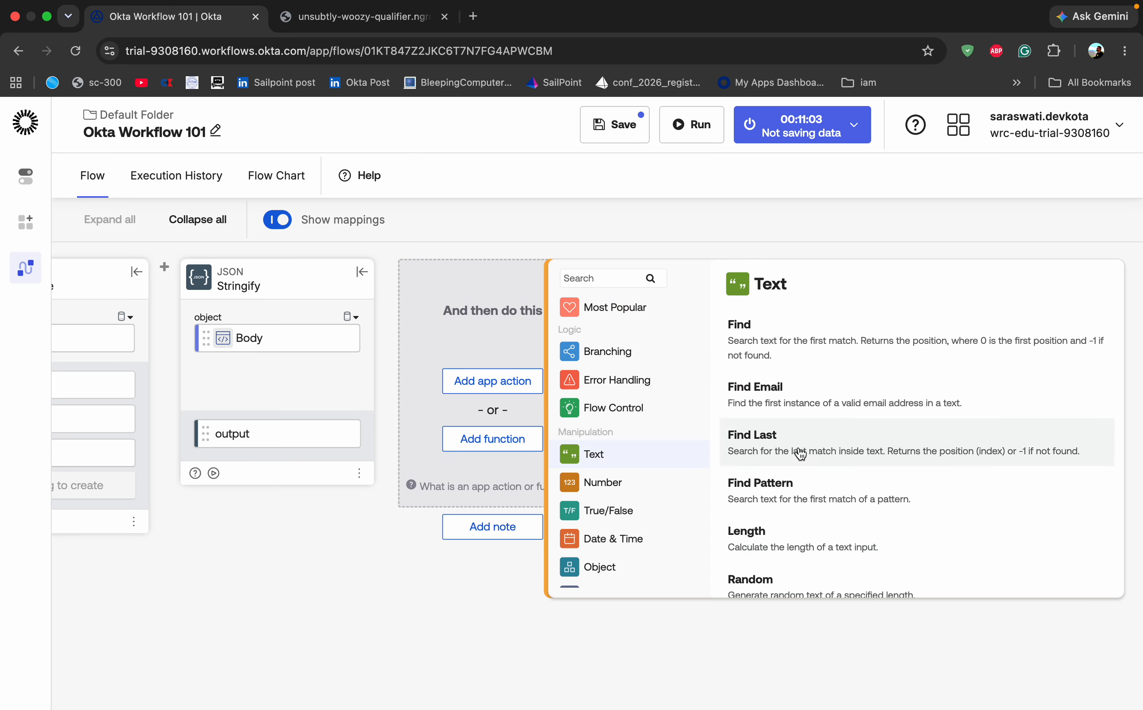
scroll(801, 453, up, 1)
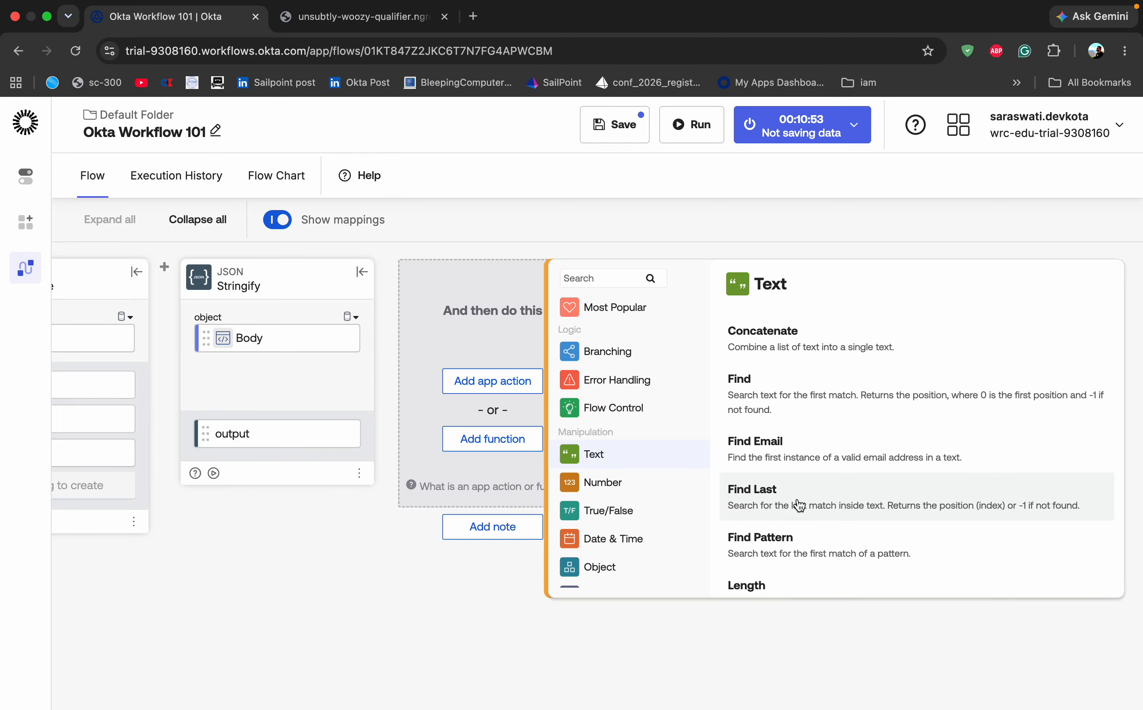
click(834, 502)
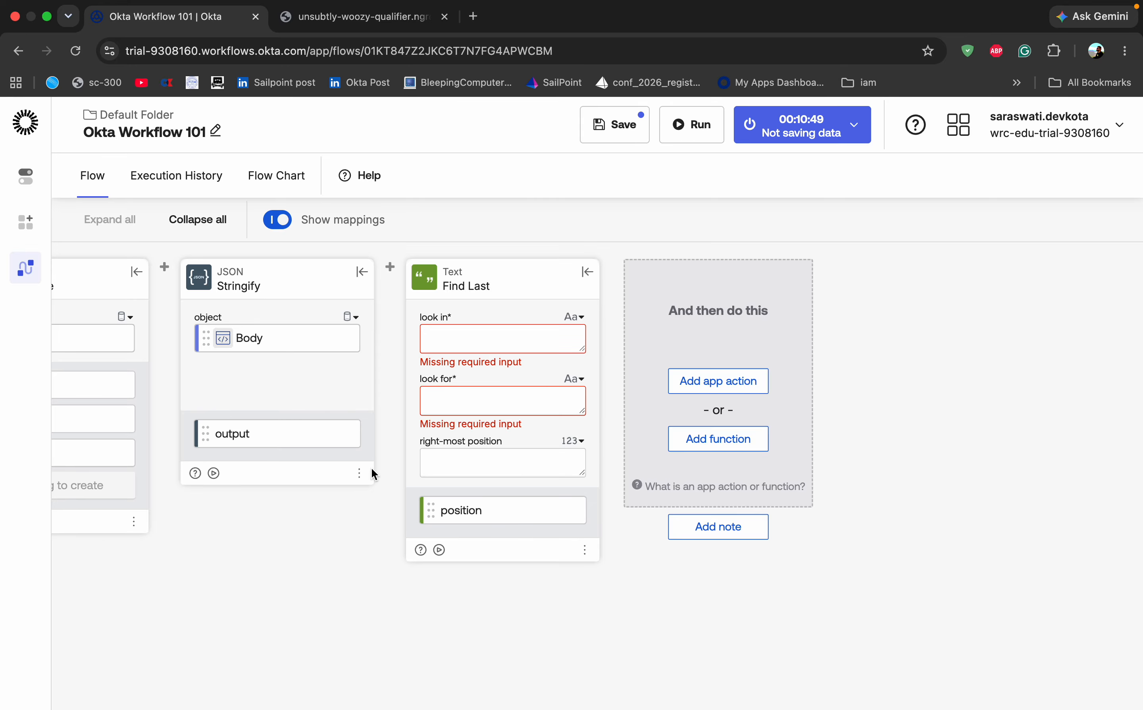
- Delete the JSON Stringify card between Get Multiple and Find Last
click(359, 473)
click(311, 659)
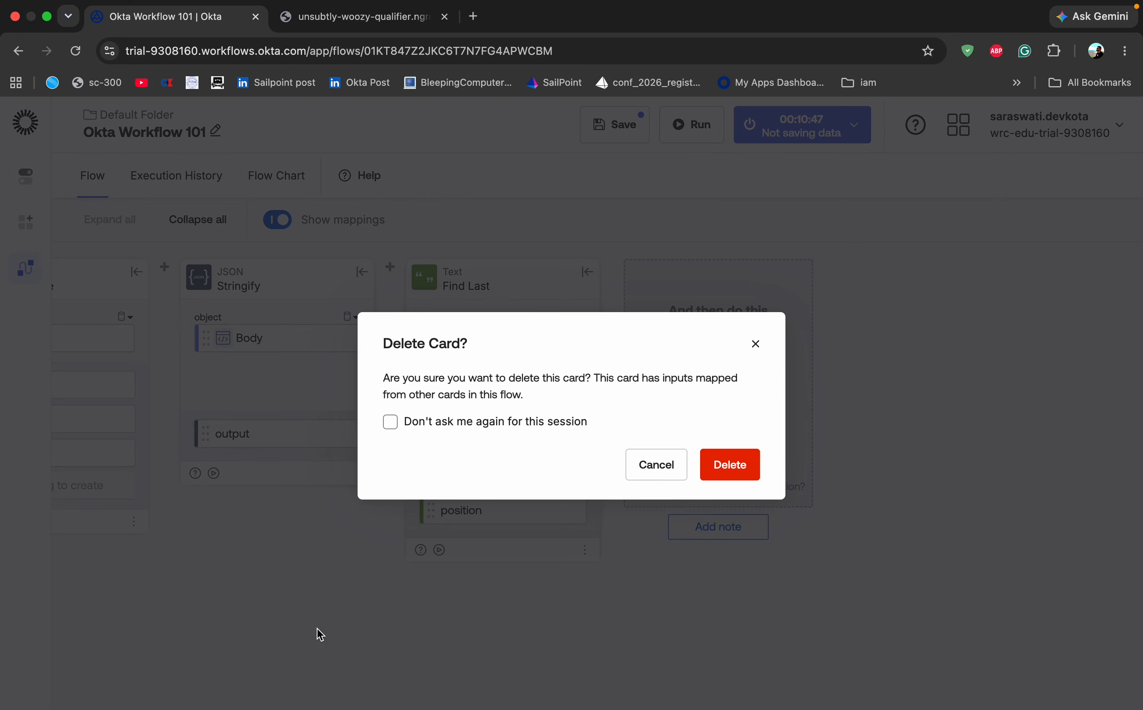
click(718, 464)
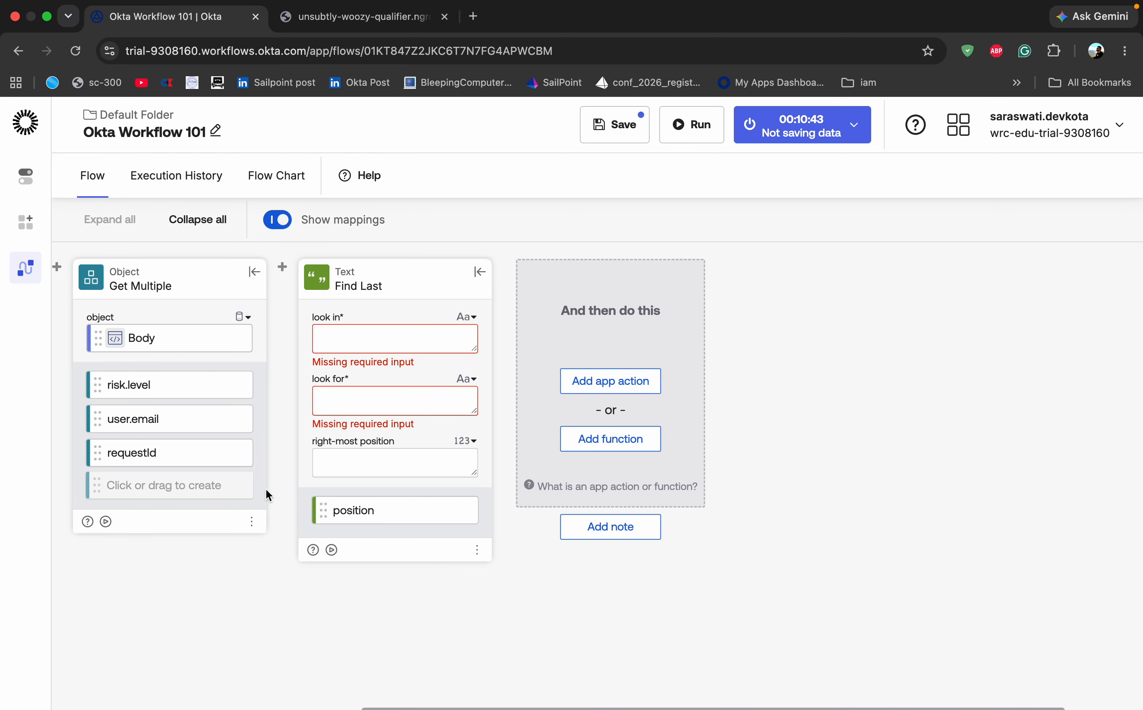
- After checking the API response, map Get Multiple's user.email to Find Last's look in input and set look for to "."
click(346, 20)
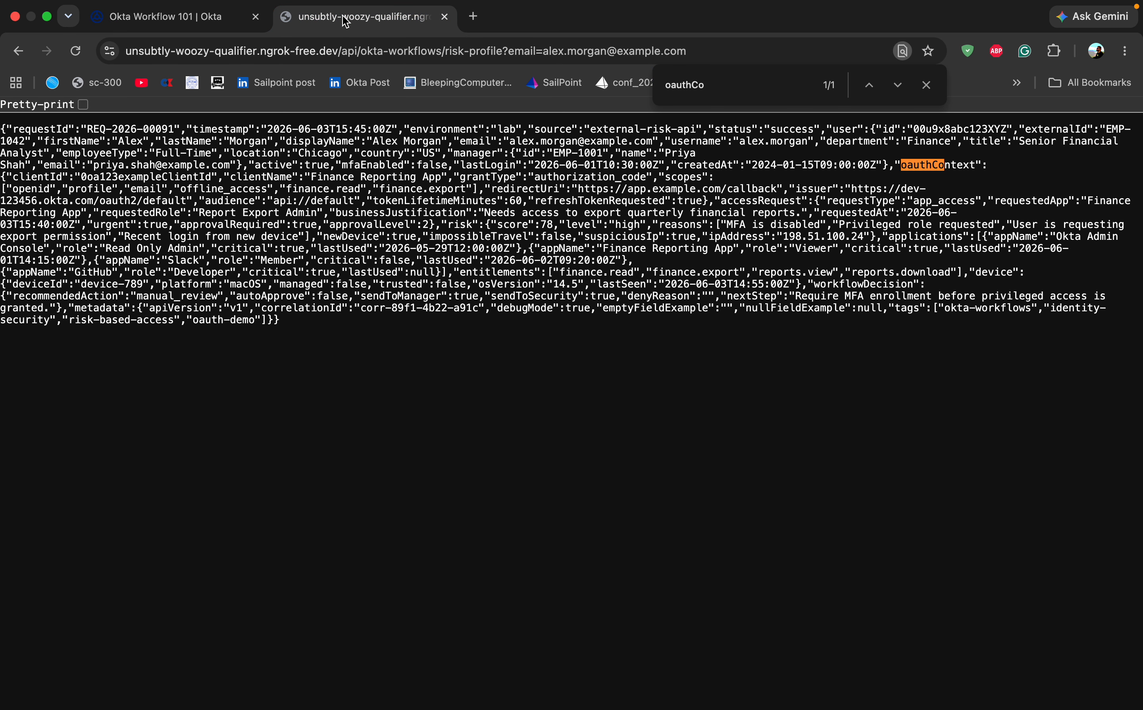
click(173, 18)
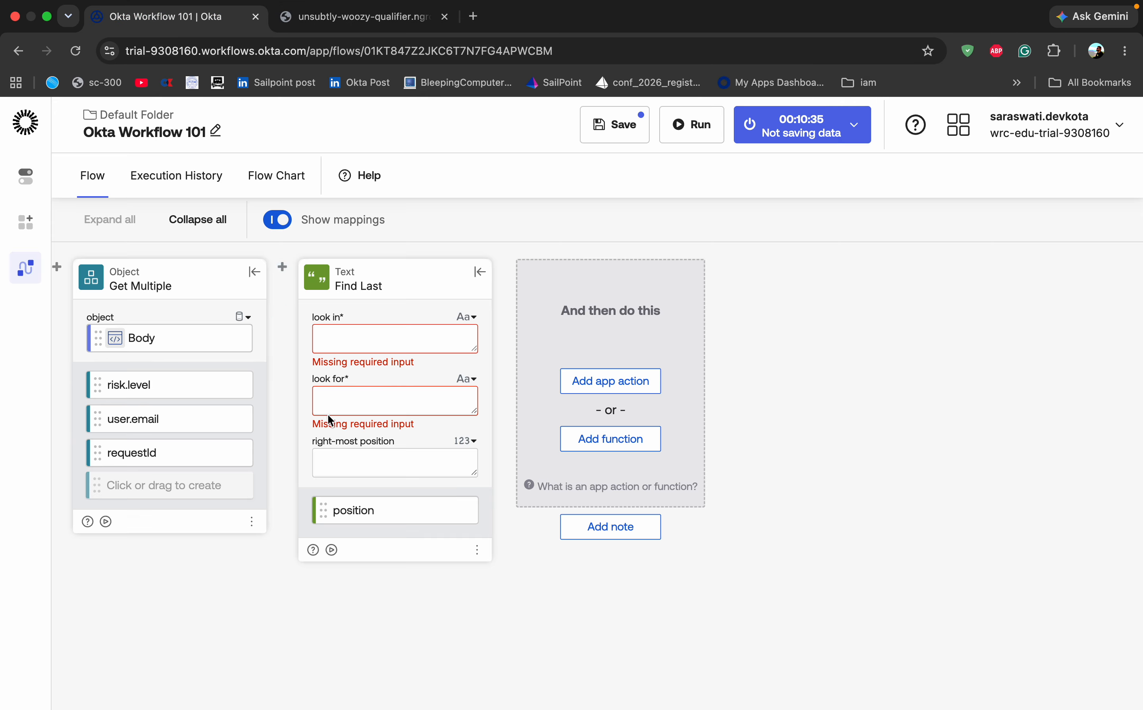
click(338, 20)
mouse_move(679, 676)
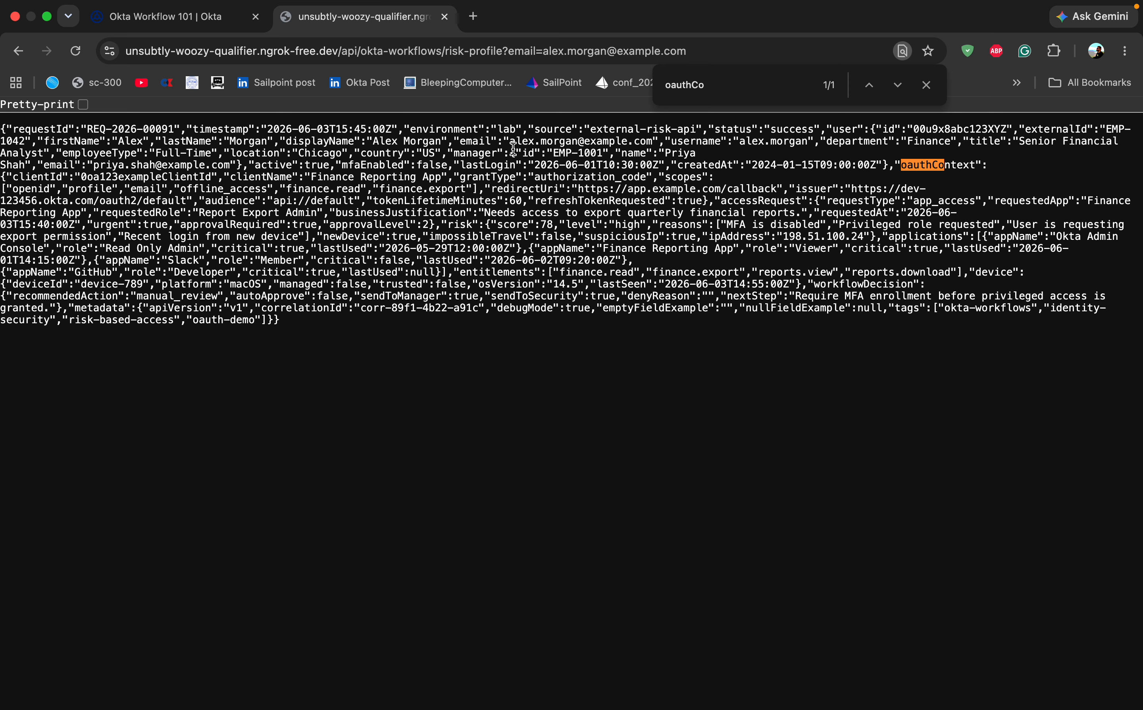
click(168, 21)
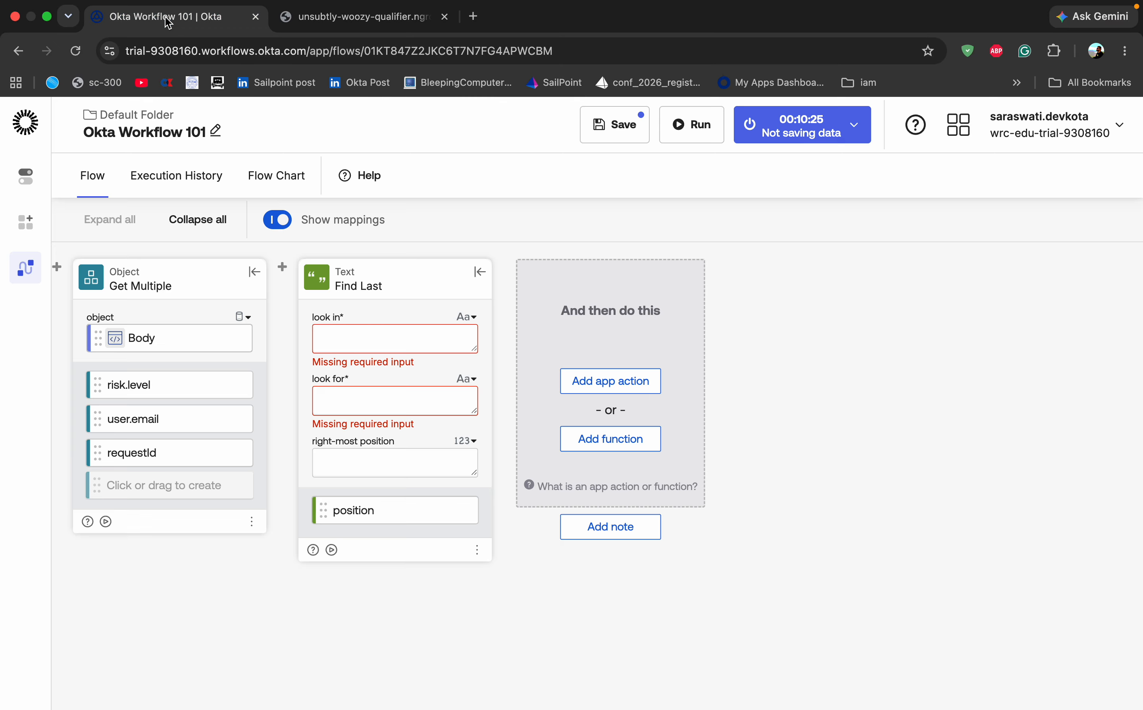
drag(148, 424, 391, 346)
click(374, 400)
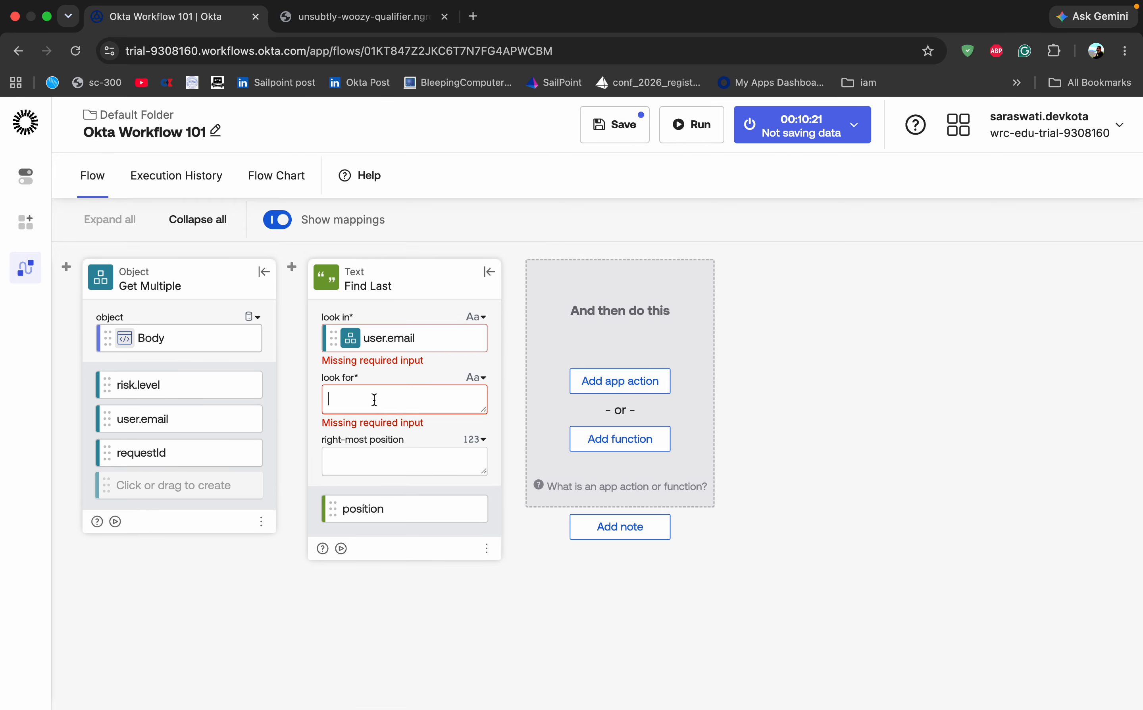
text(.)
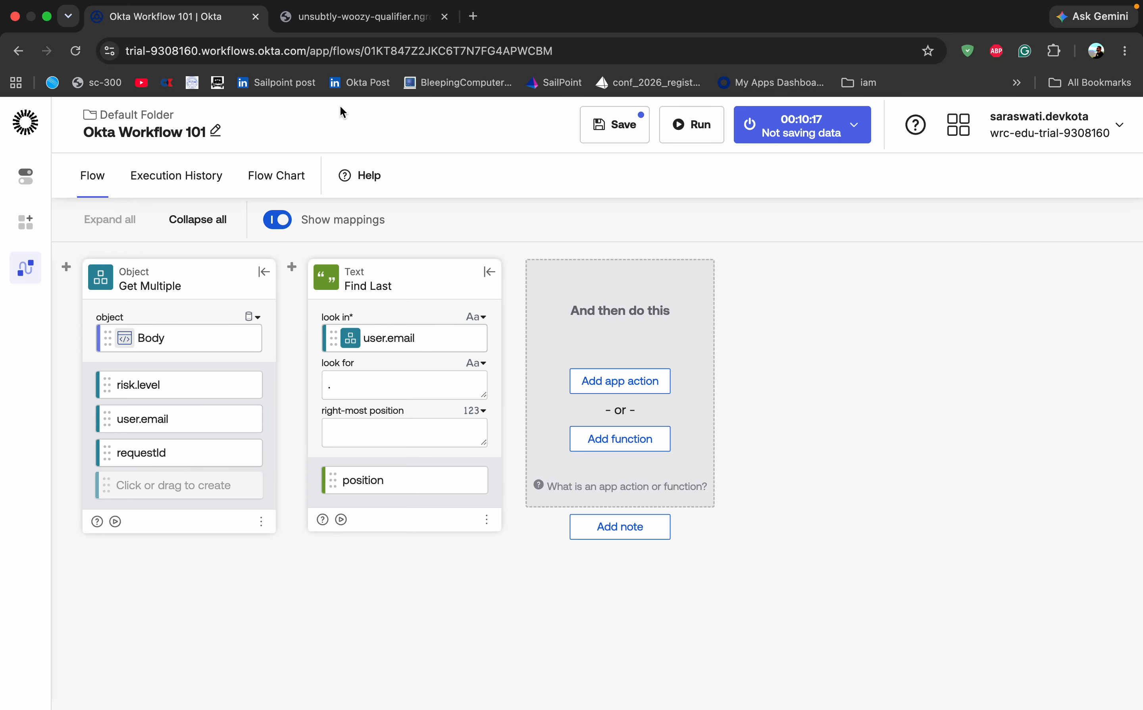
- Check the dots in the user's email value in the mock API response, and return to the flow editor
click(332, 20)
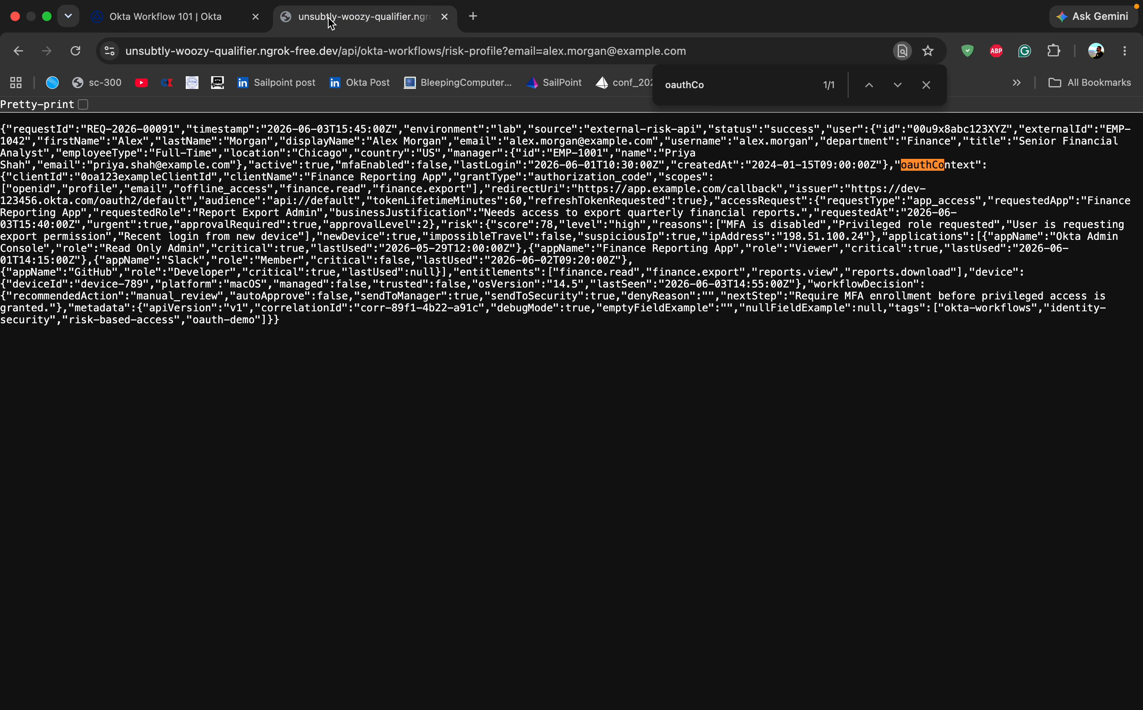
double_click(540, 141)
click(199, 20)
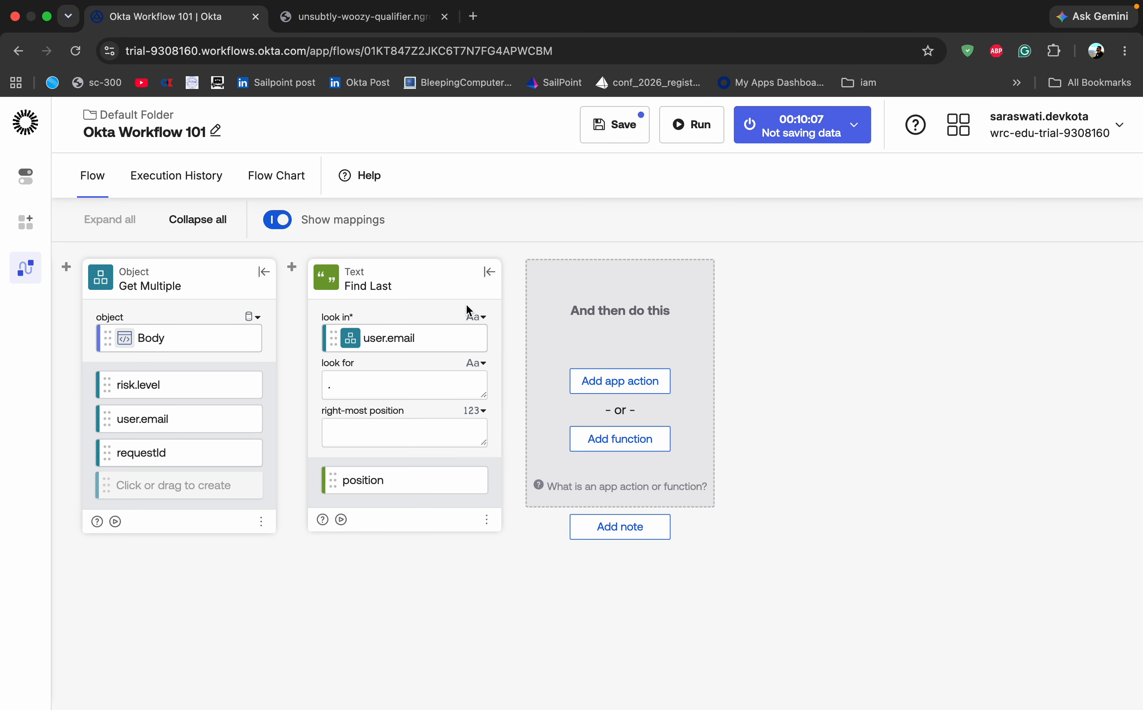
- Save the flow and run it to test the Find Last card, and return to the flow editor
click(605, 131)
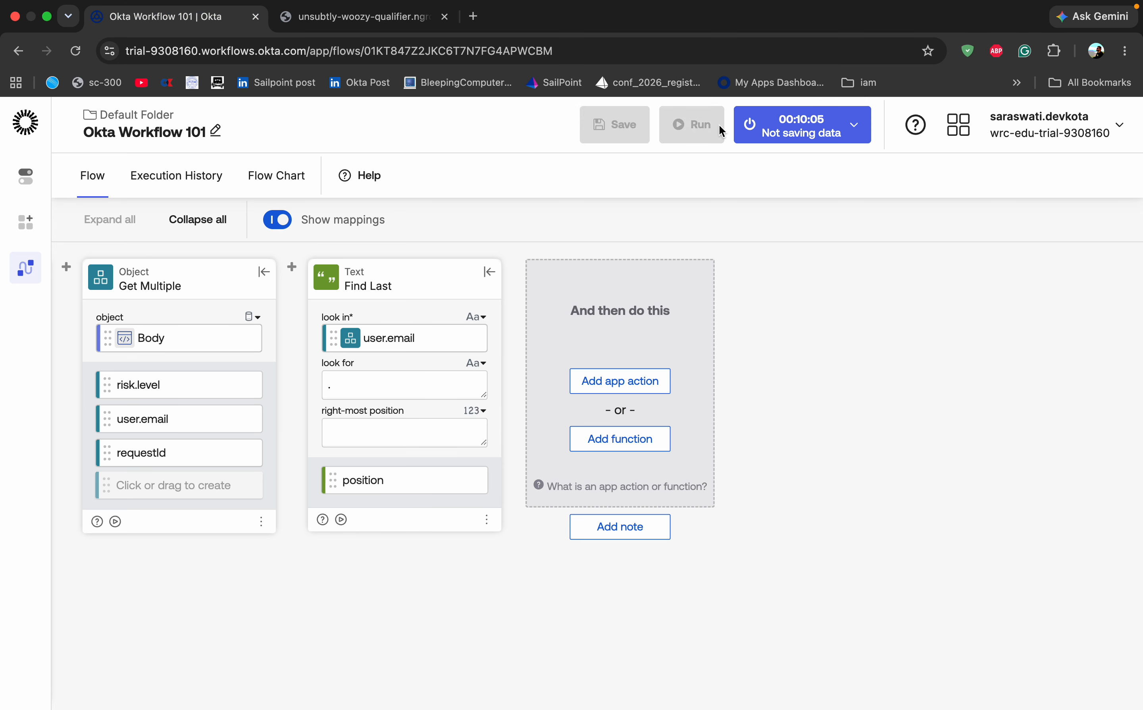
click(698, 135)
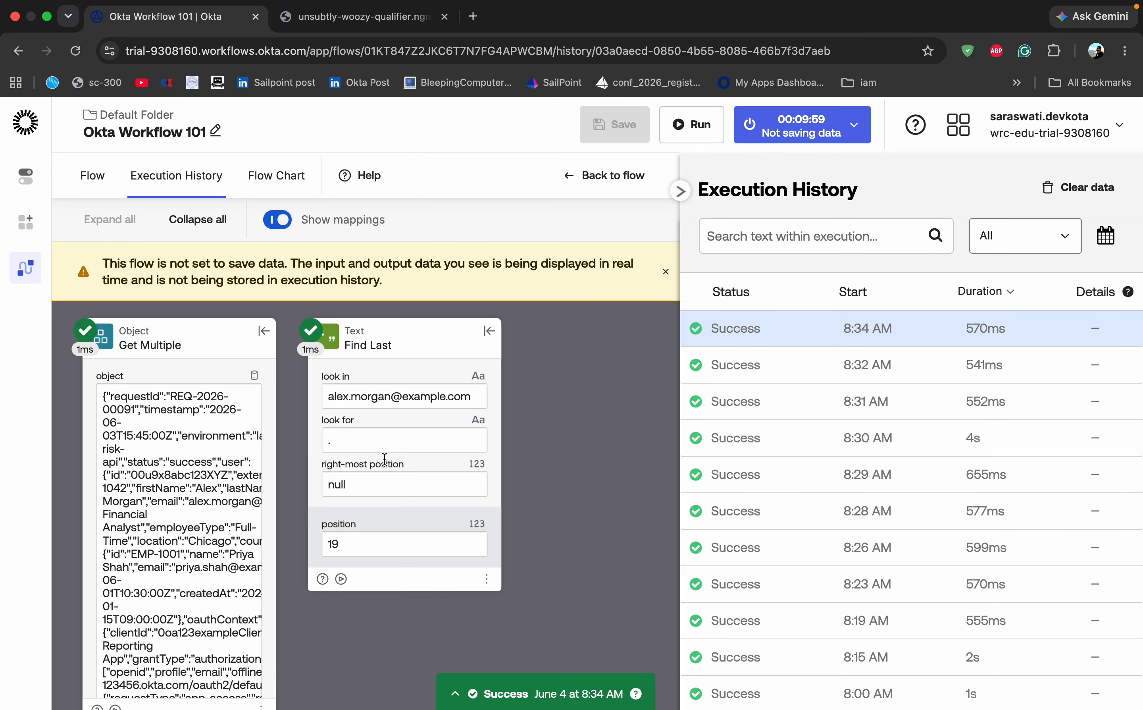
scroll(384, 460, down, 1)
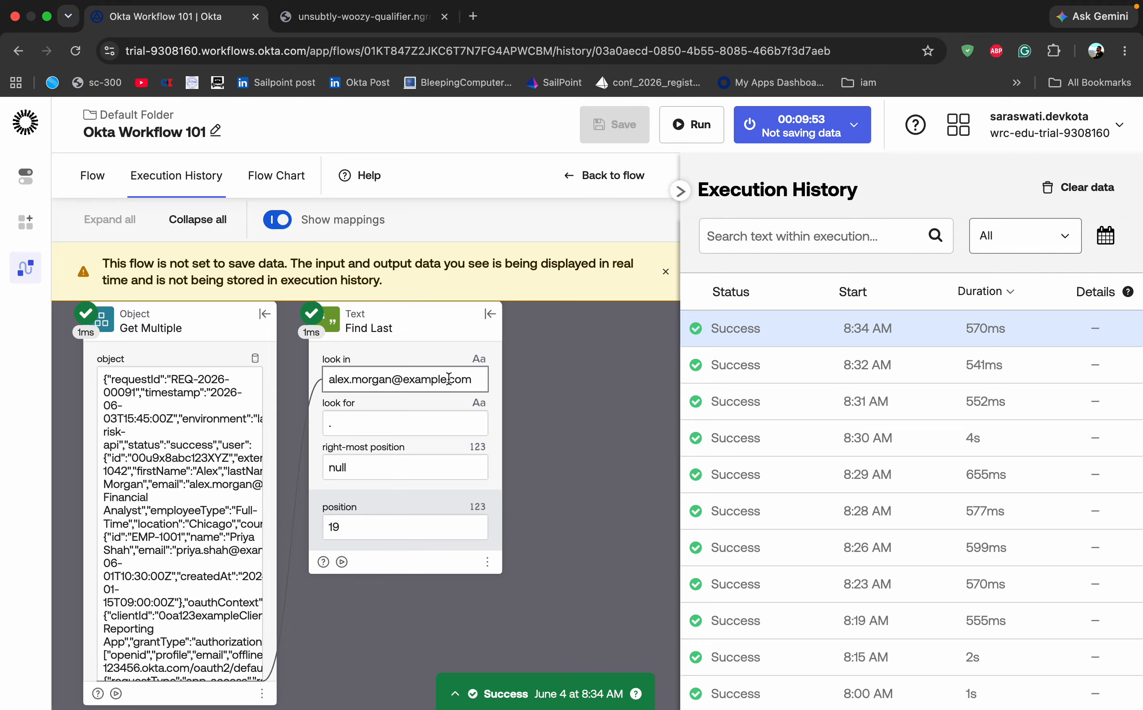
click(685, 200)
click(1045, 182)
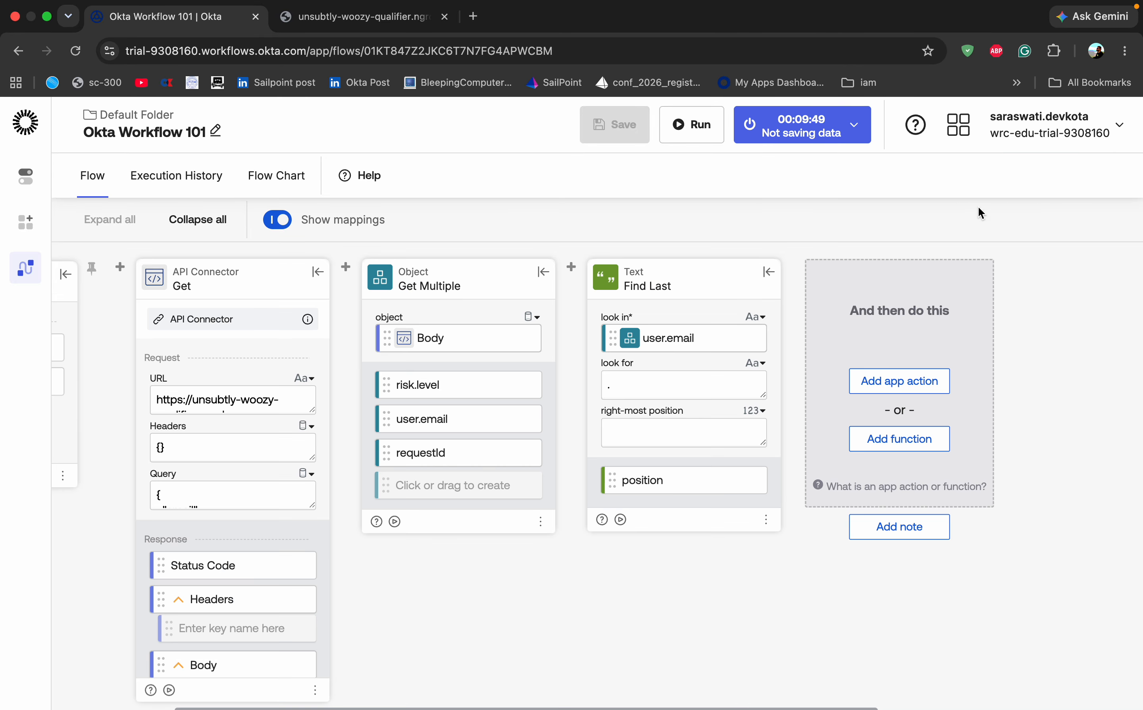
- Delete the Find Last card from the flow
click(766, 519)
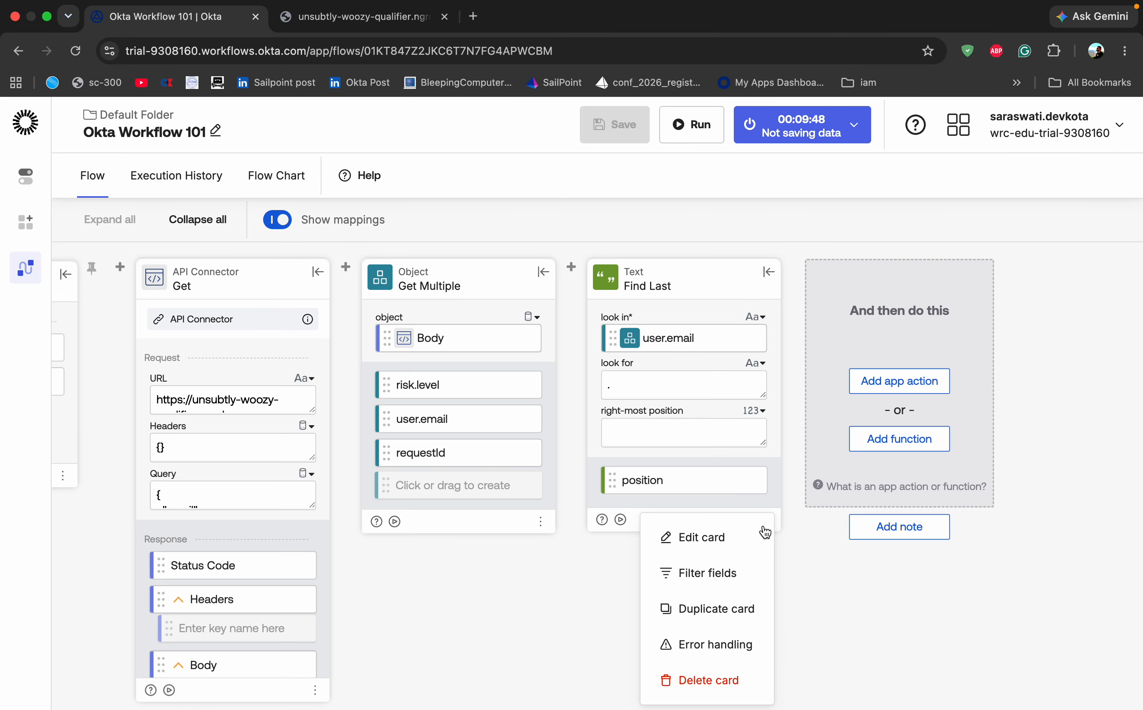
click(705, 679)
click(733, 466)
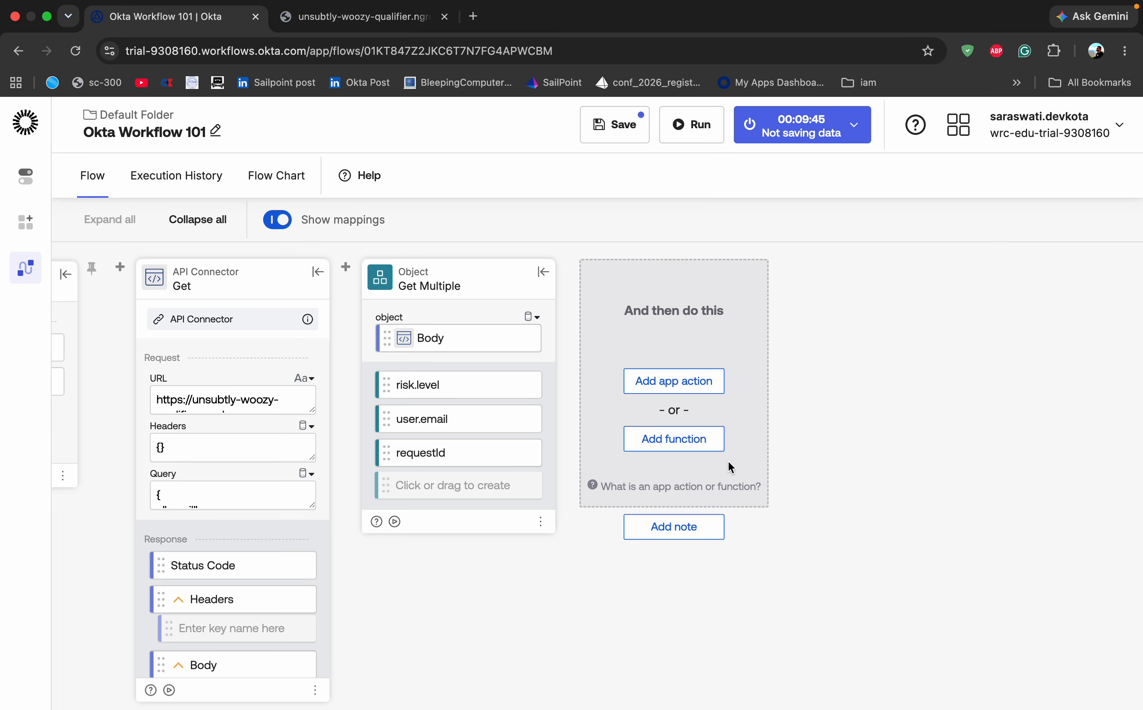
- Add a Text function card of type Find Pattern after the Get Multiple card
click(677, 442)
click(620, 455)
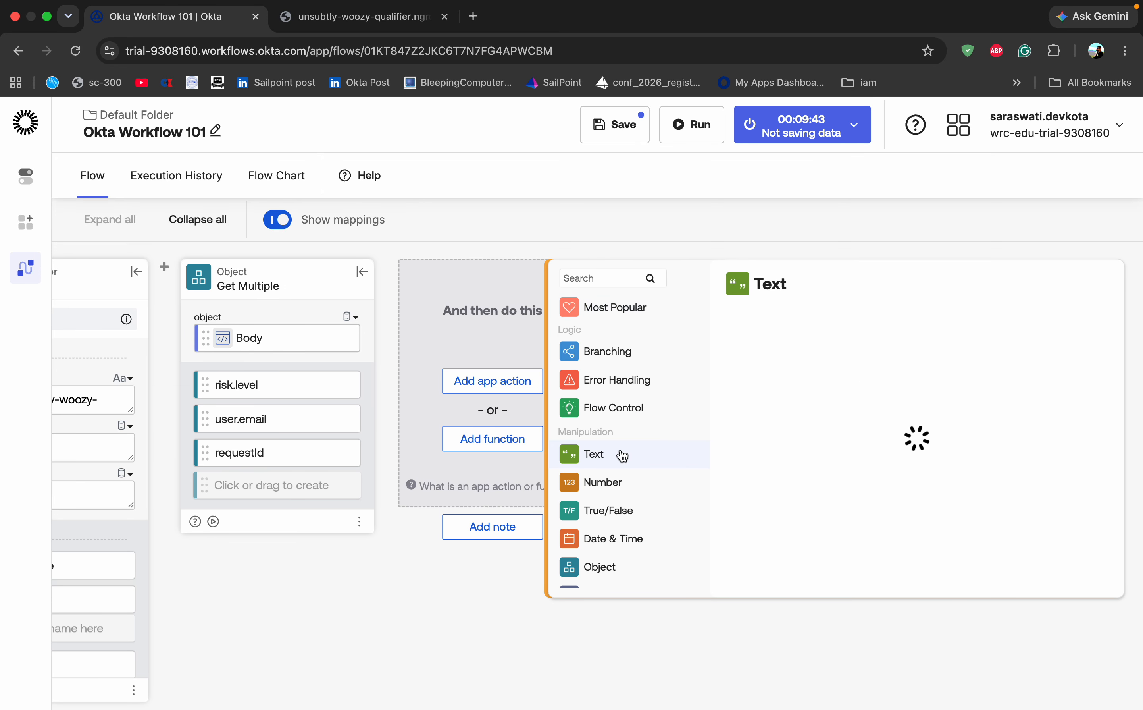
scroll(764, 572, down, 6)
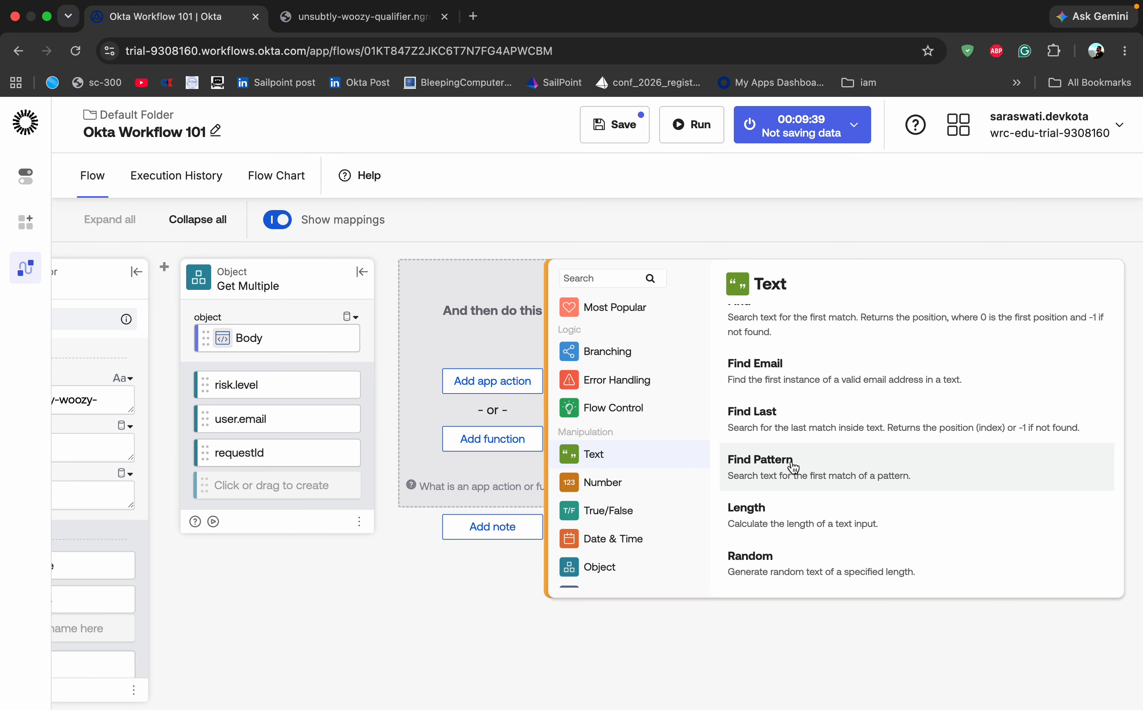
click(819, 468)
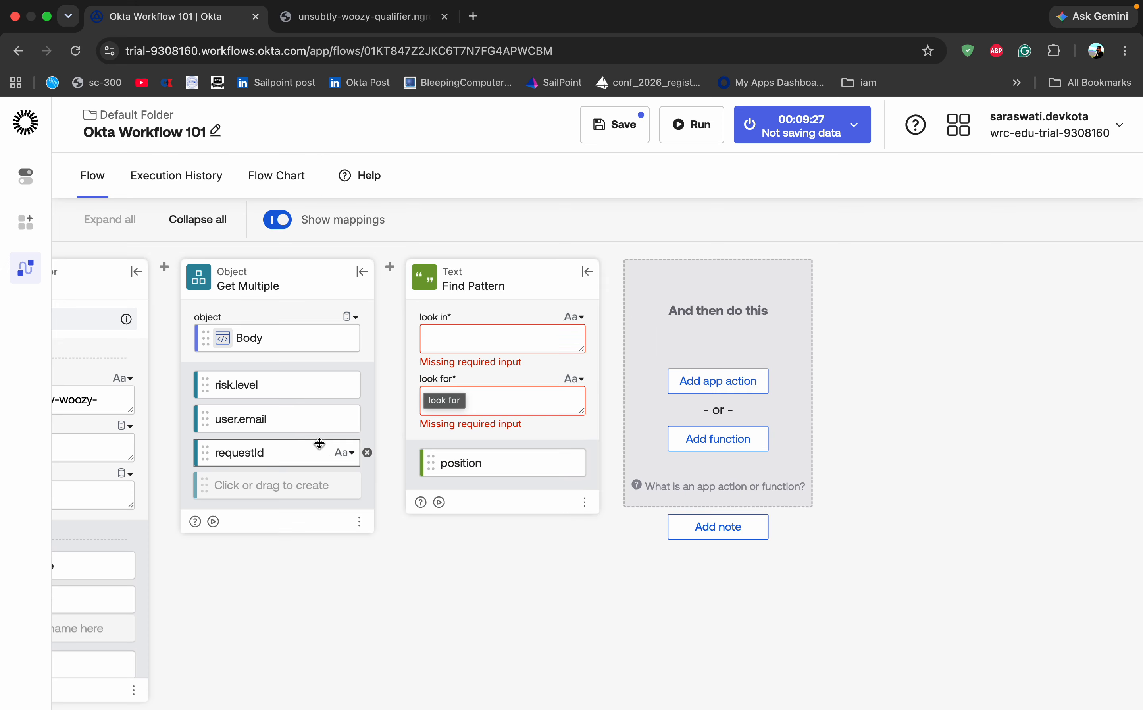
- Map user.email to the Find Pattern card's look in input and set look for to @
drag(268, 420, 483, 341)
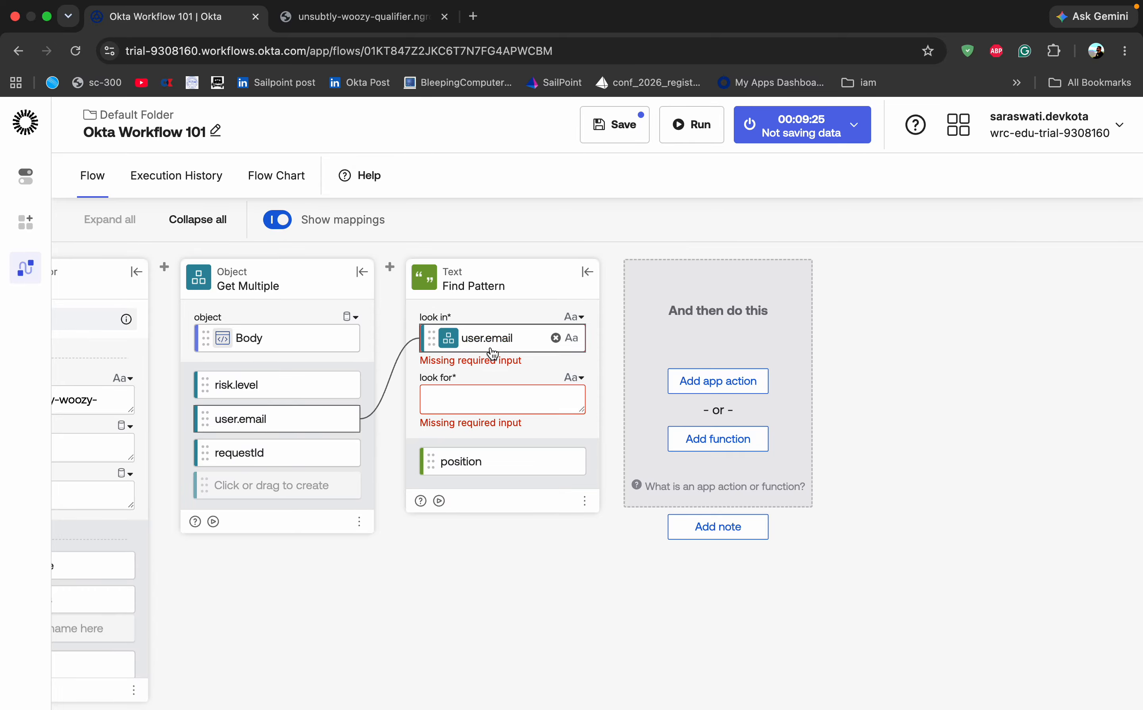
click(480, 400)
text(@)
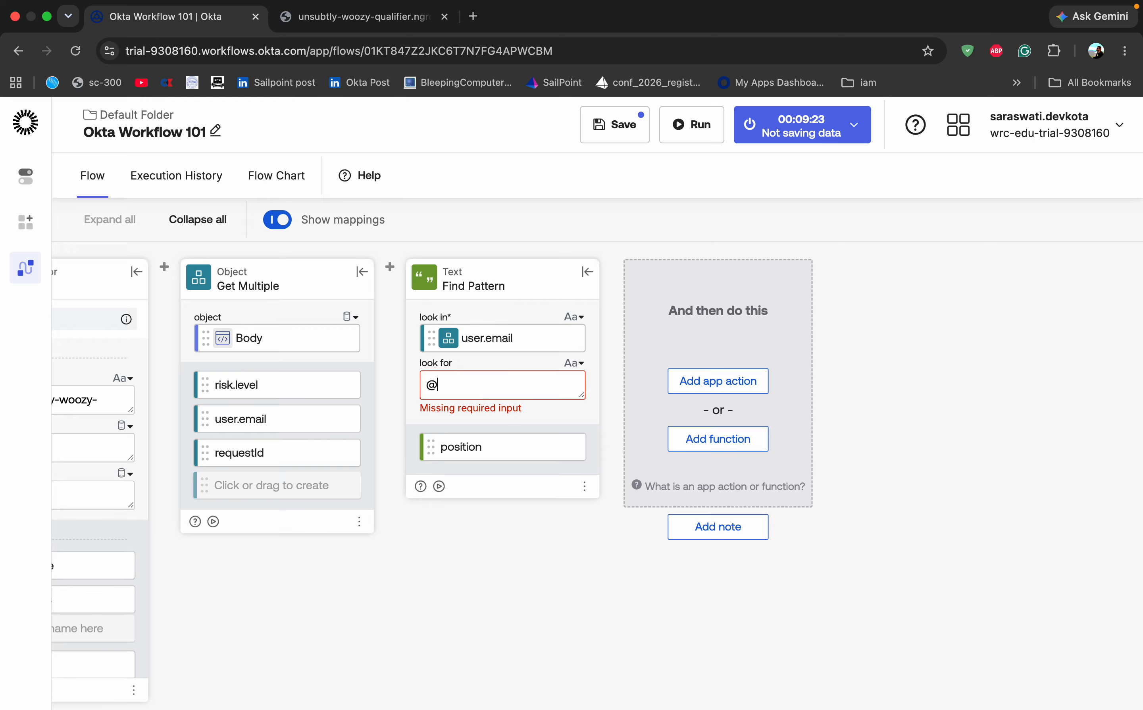
click(469, 553)
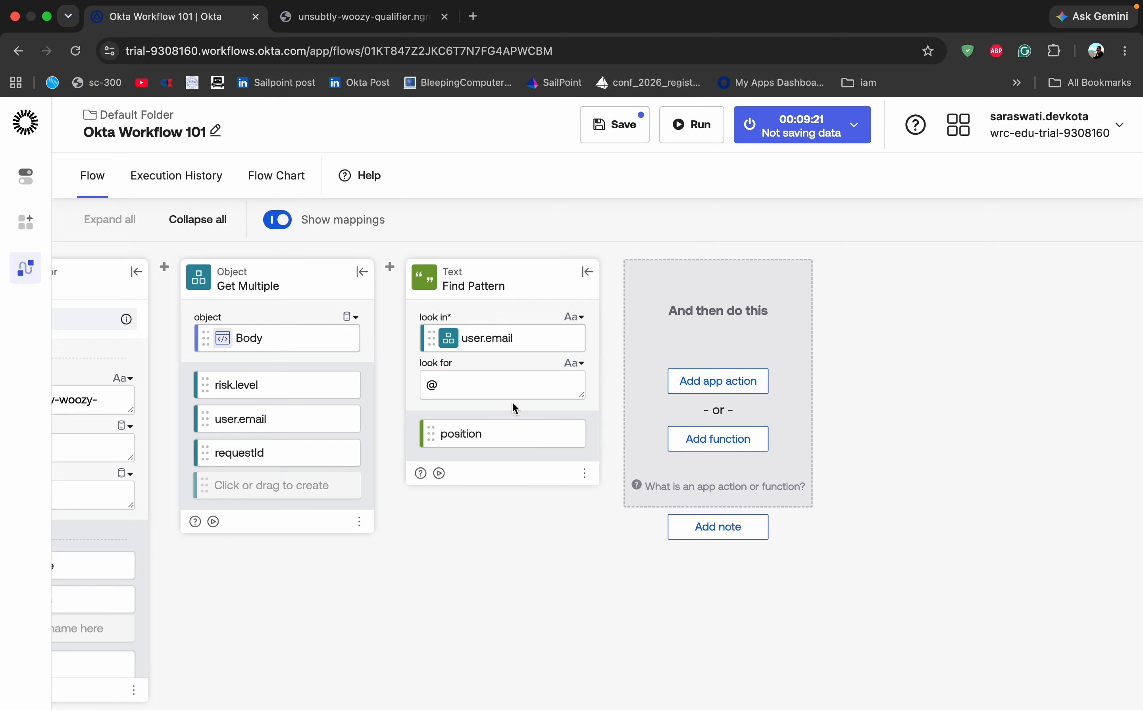
- Save and run the flow to test the Find Pattern card, and return to the flow editor
click(620, 129)
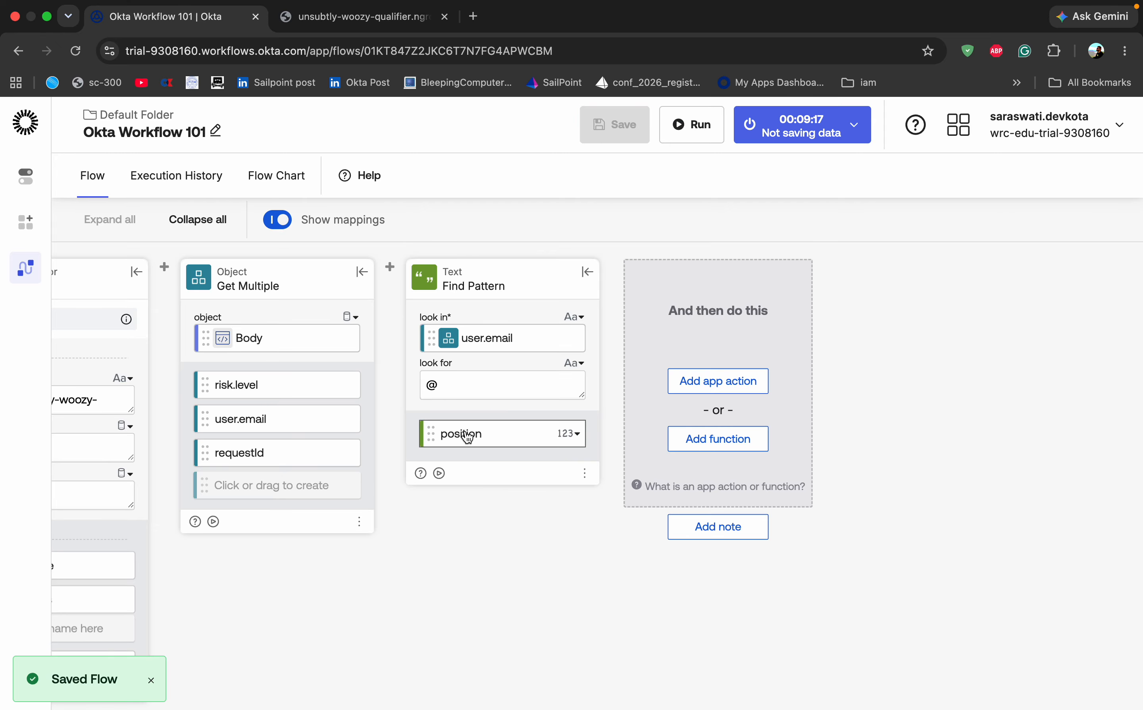
click(692, 125)
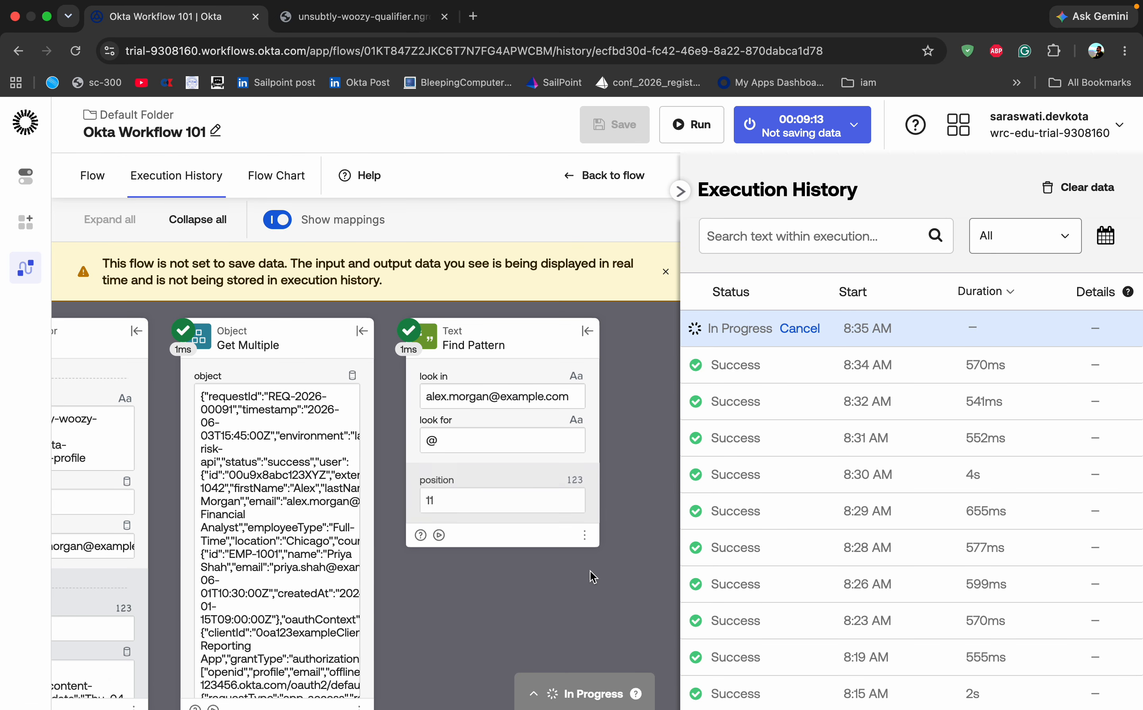
click(680, 191)
click(1033, 180)
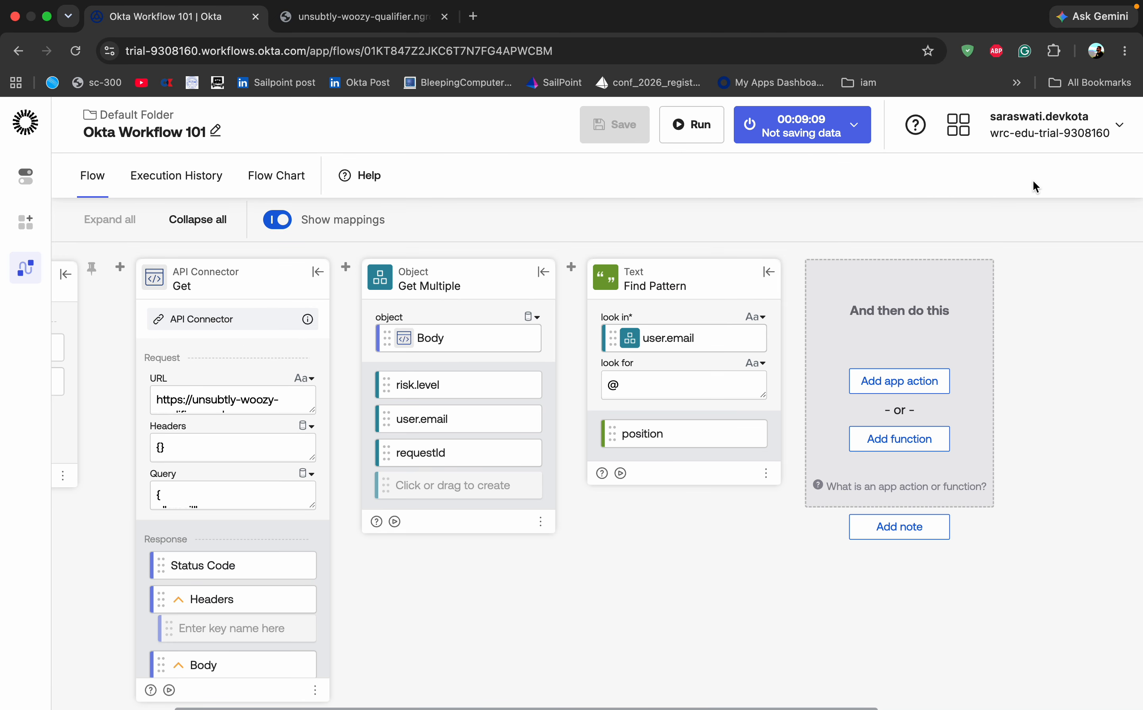
- Delete the Find Pattern card from the flow
click(767, 473)
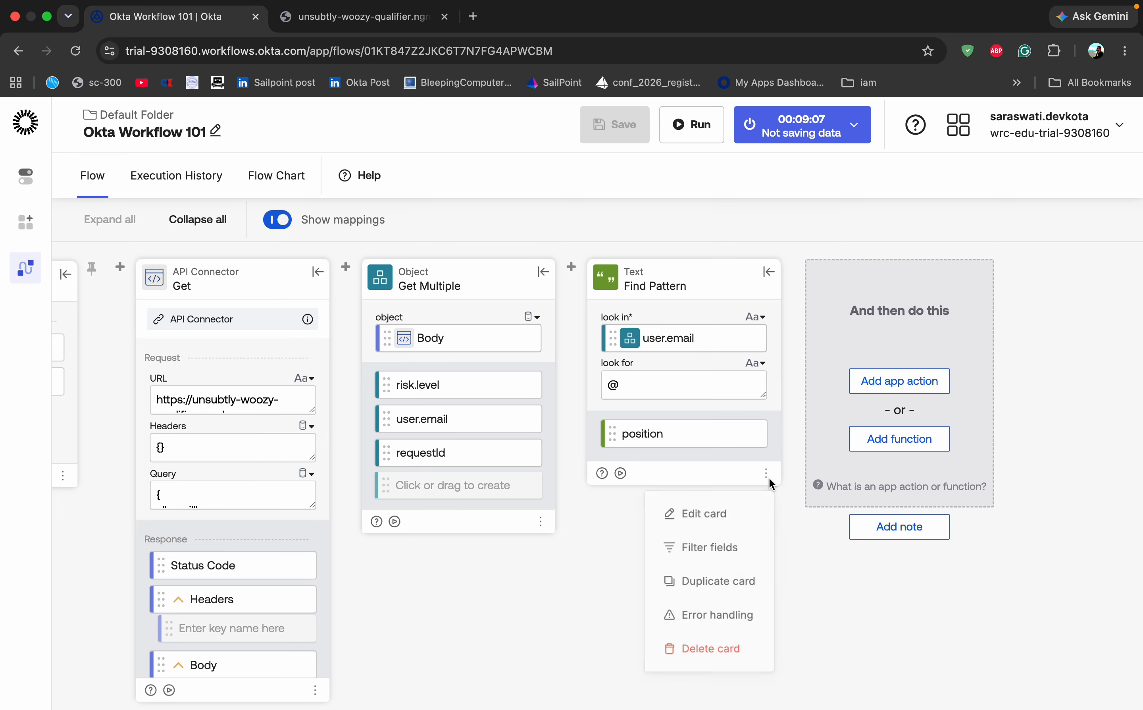
click(715, 644)
click(748, 463)
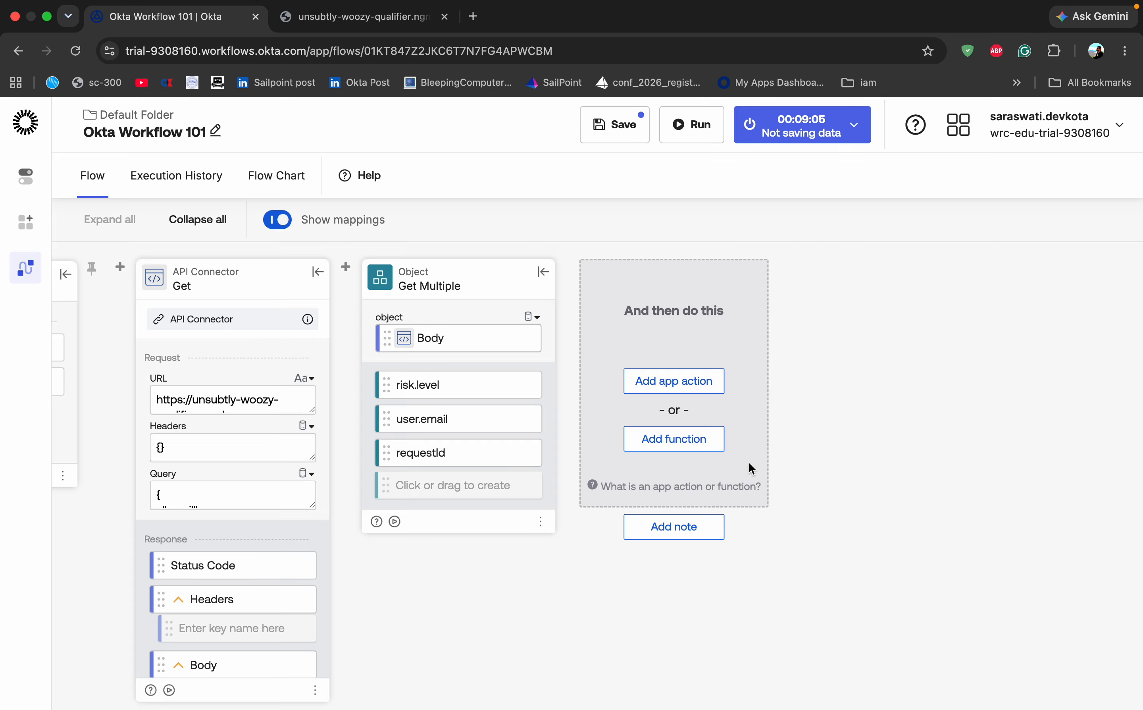
- Add a Text function card of type Length after the Get Multiple card
click(698, 446)
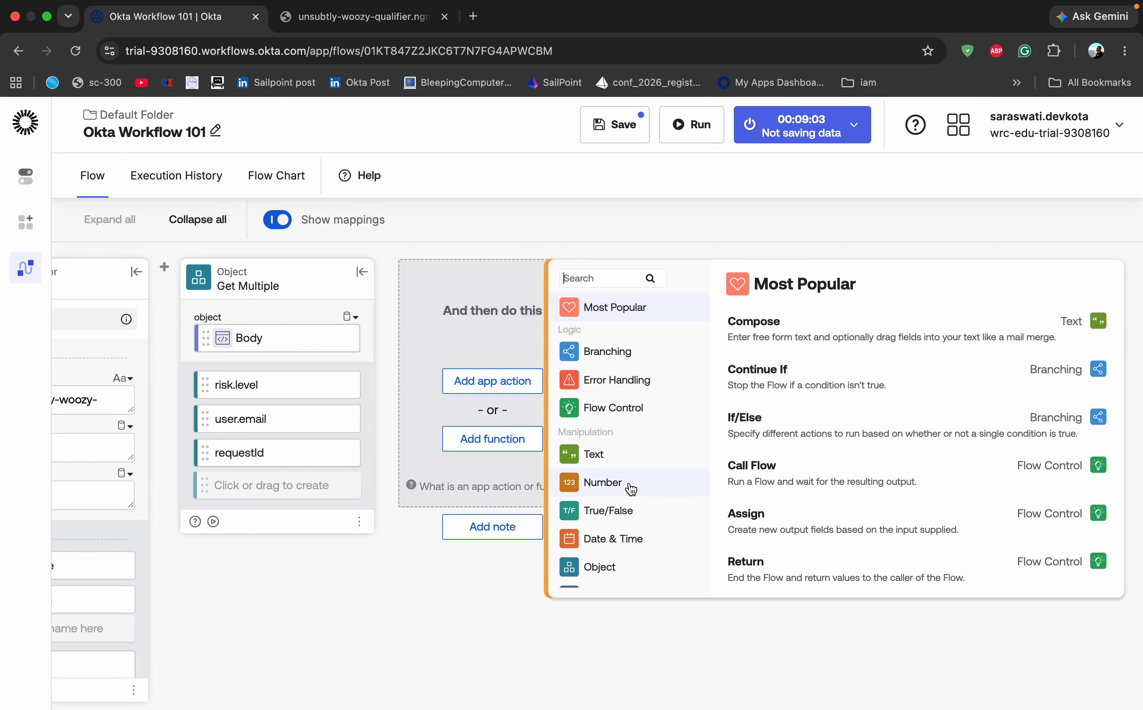
click(621, 457)
scroll(816, 509, down, 5)
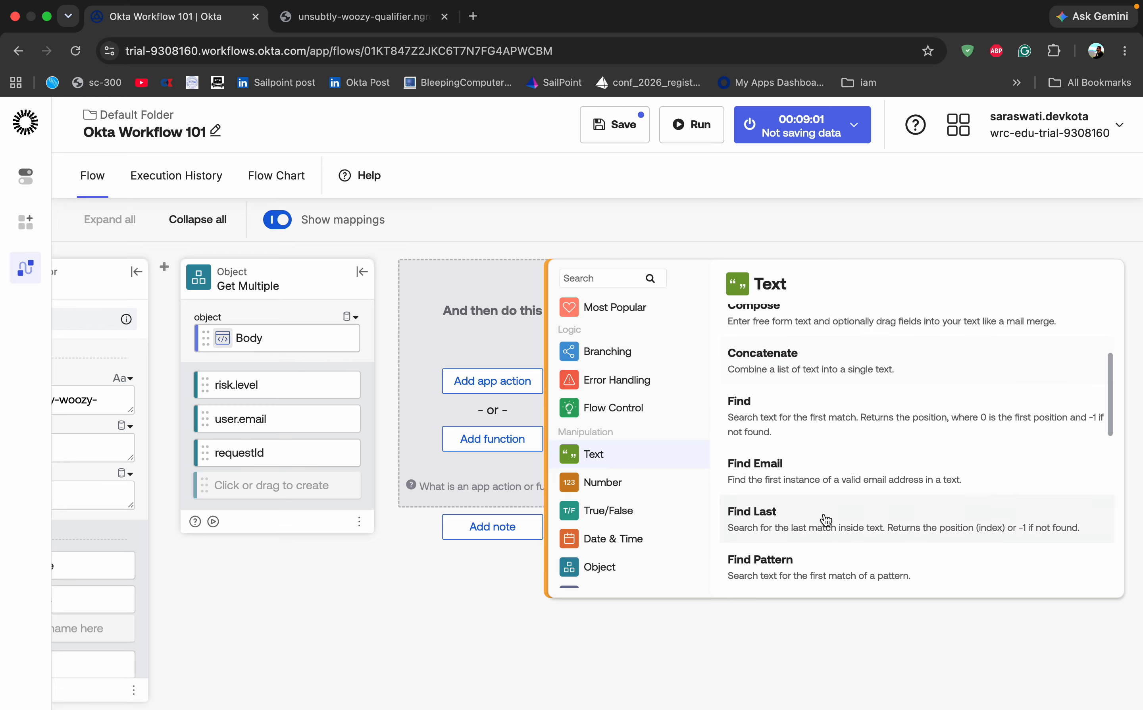
scroll(826, 519, down, 3)
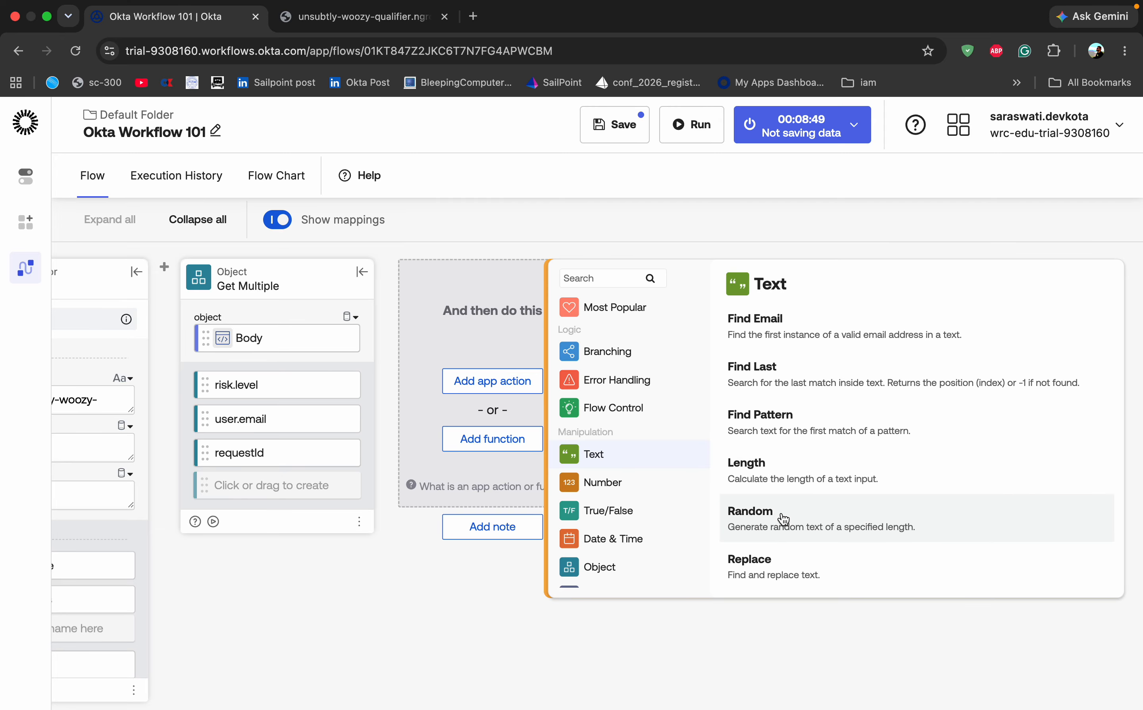
scroll(782, 518, down, 1)
scroll(783, 519, down, 1)
scroll(793, 467, down, 1)
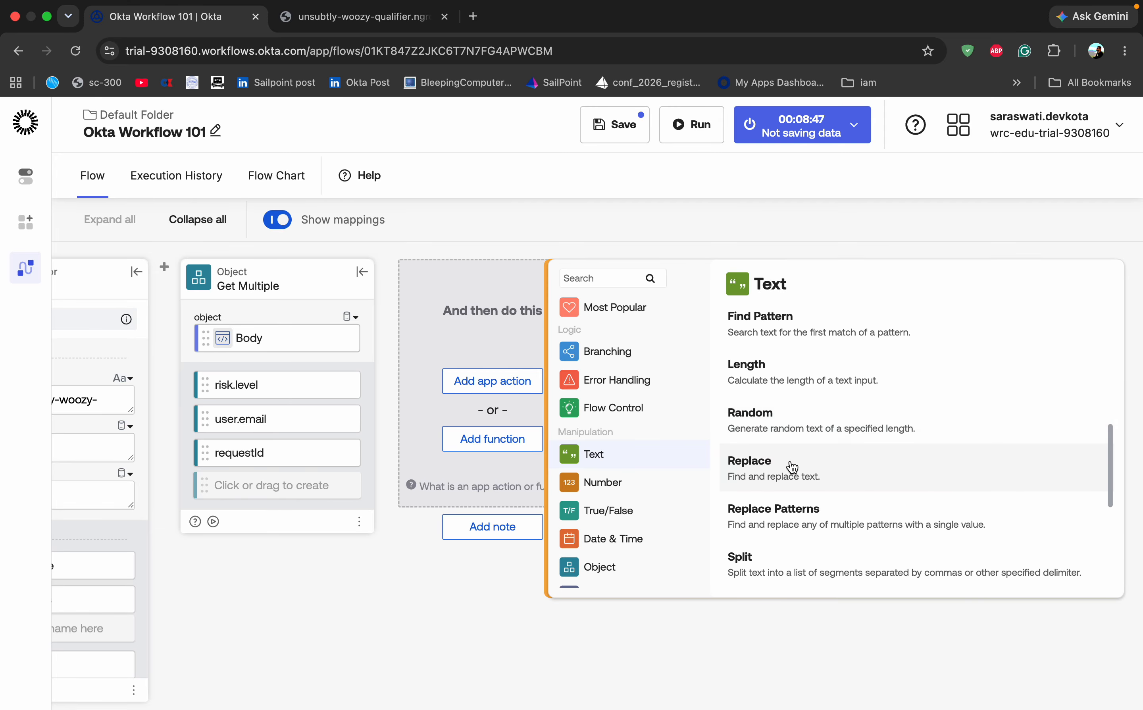
scroll(792, 467, up, 1)
click(792, 420)
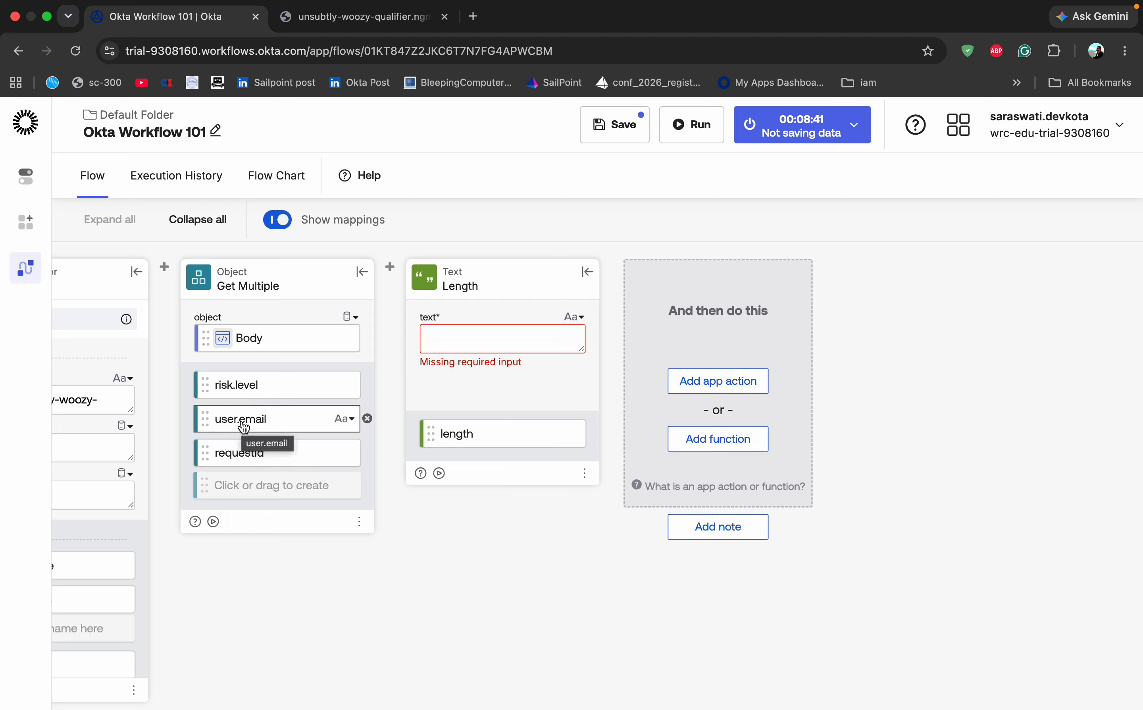
- Map the Get Multiple card's user.email output to the Length card's text input
click(232, 419)
drag(232, 422, 457, 338)
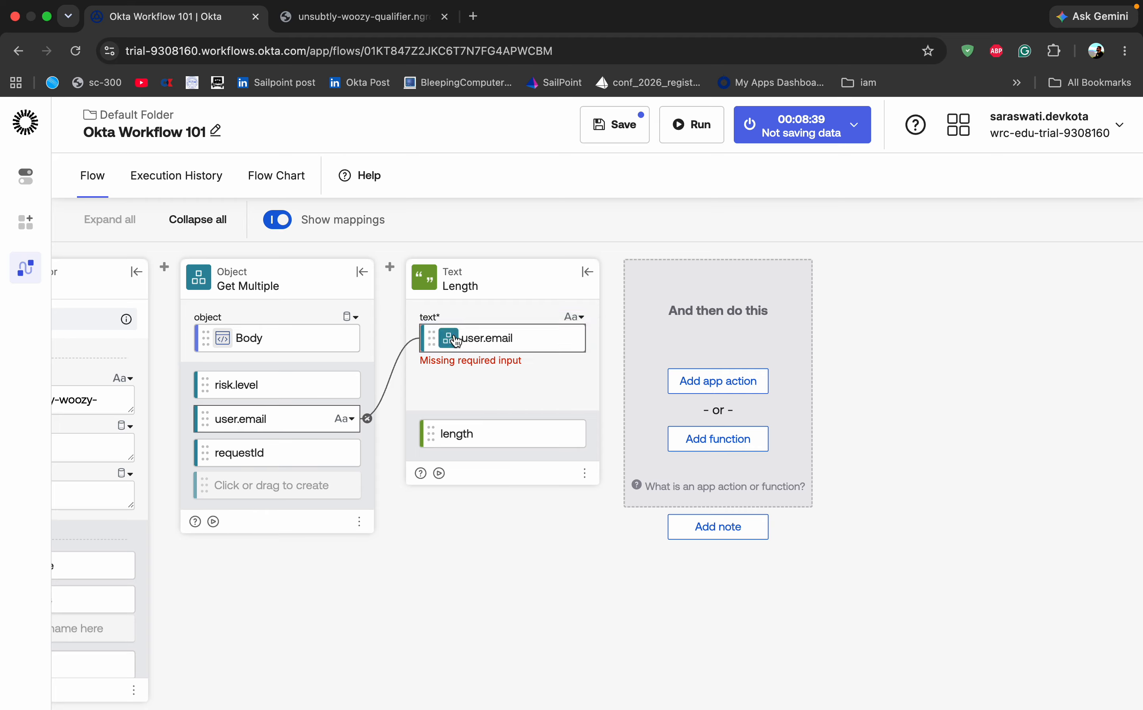
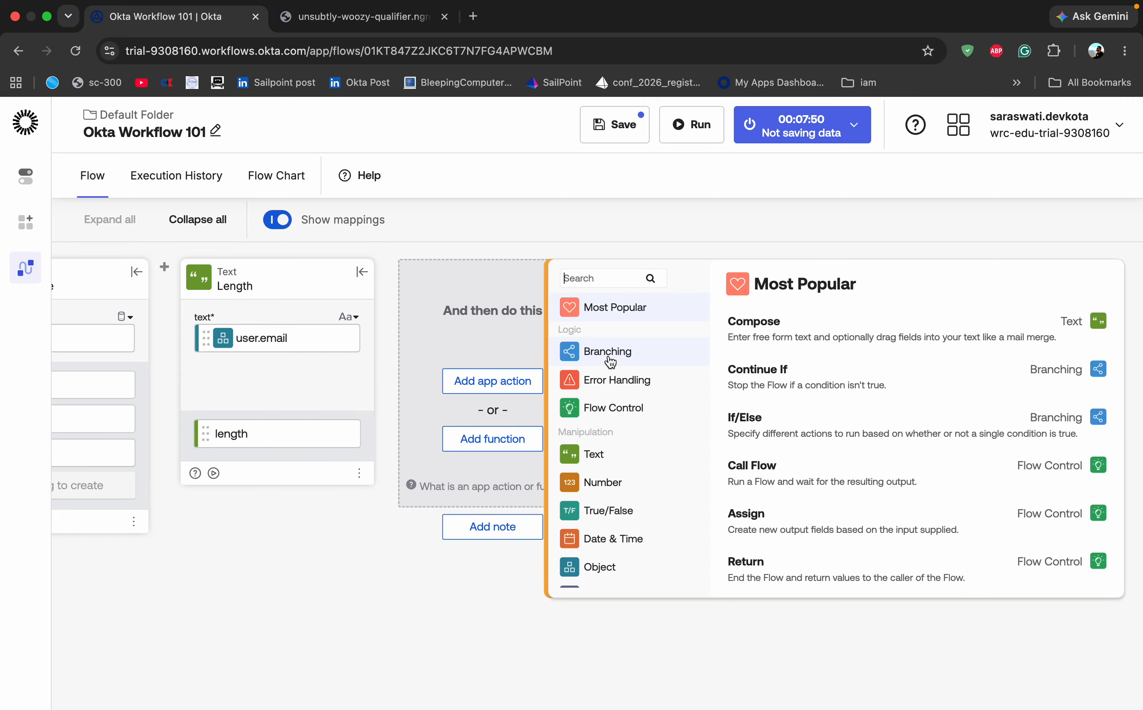
click(550, 234)
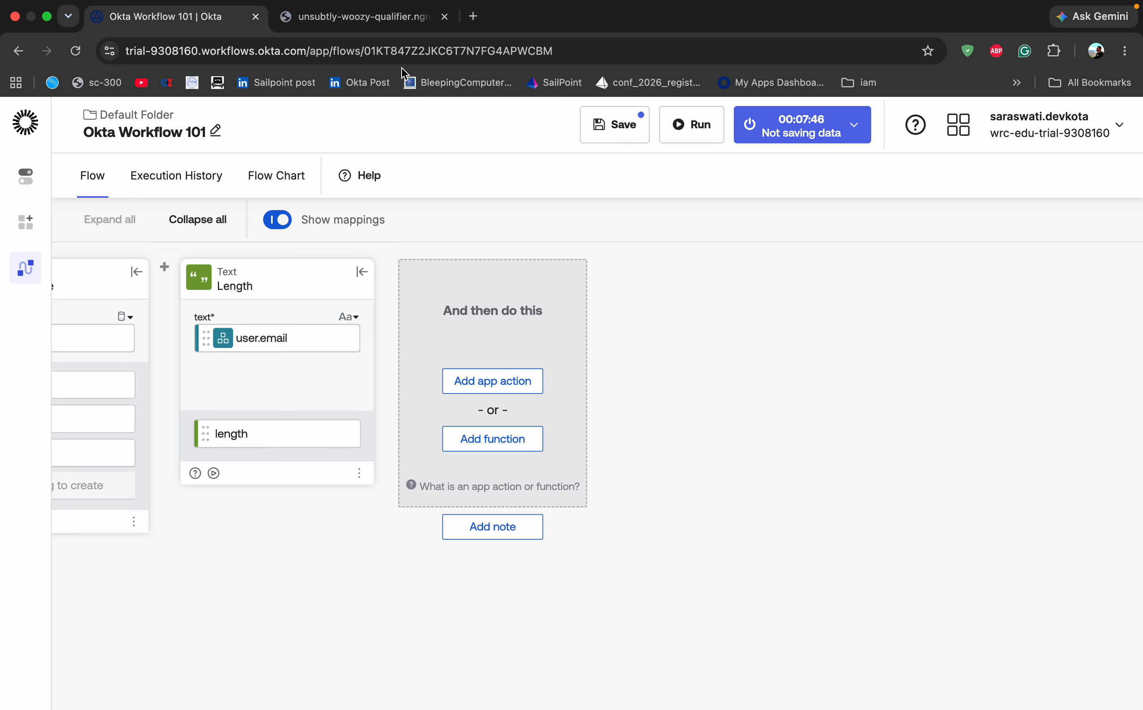
- Check the email field in the risk-profile API response in the other browser tab, and return to the workflow
click(374, 18)
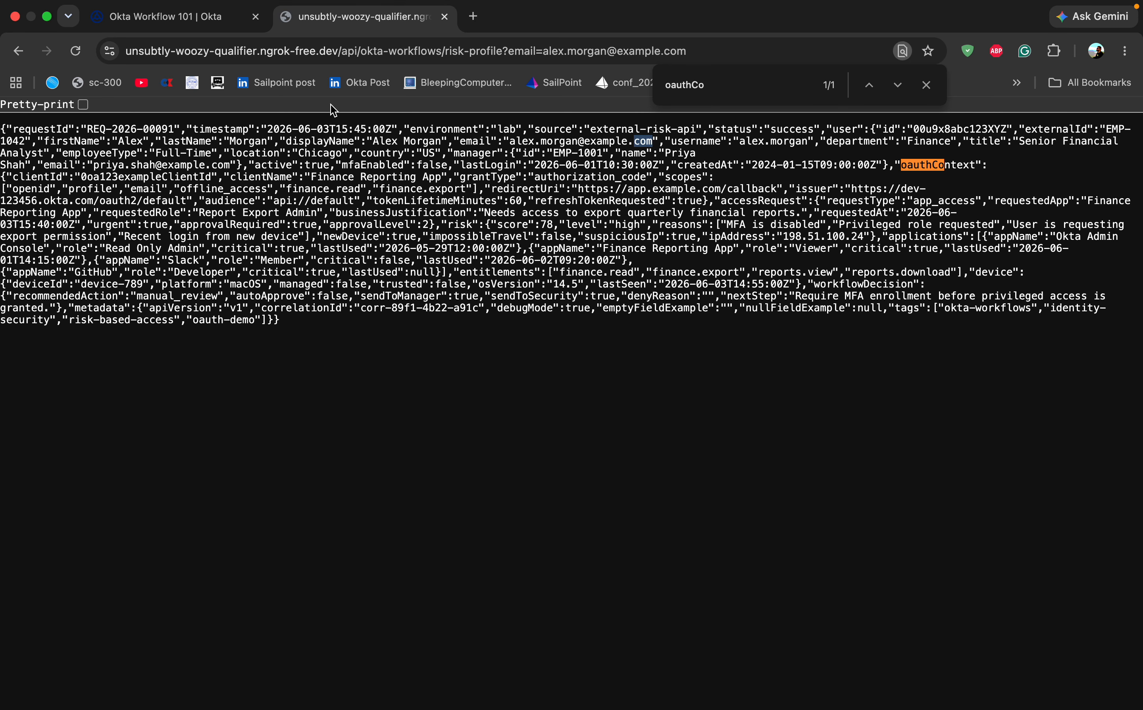
click(200, 21)
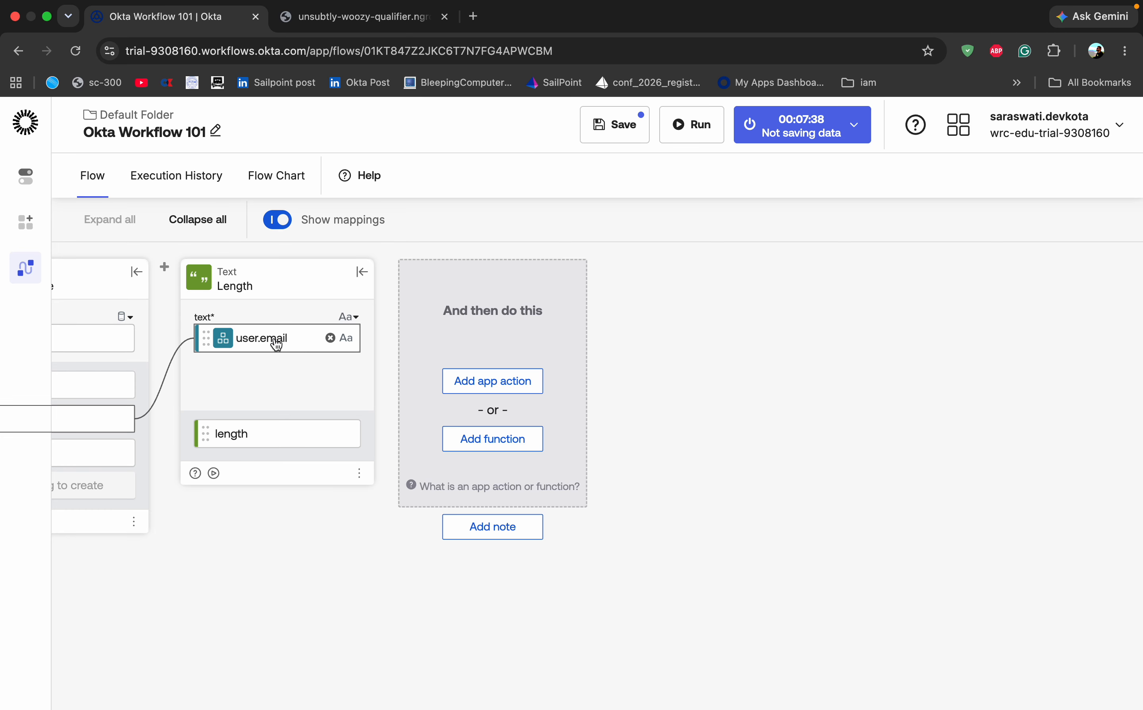
scroll(237, 543, left, 5)
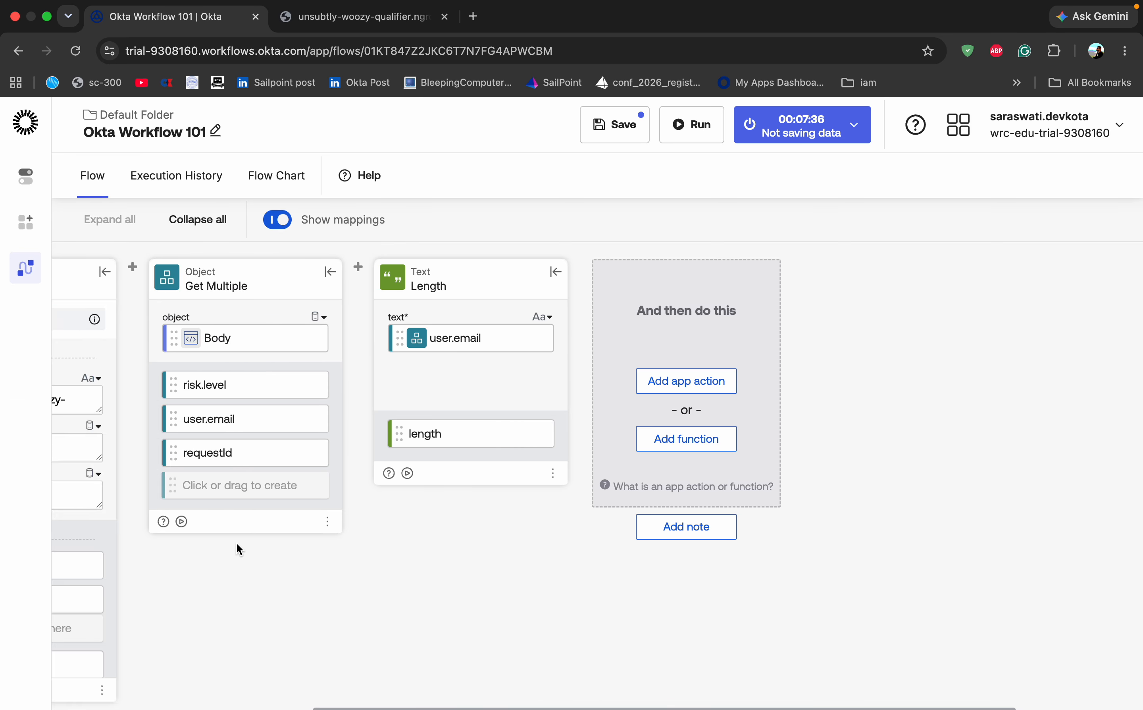
scroll(236, 543, left, 1)
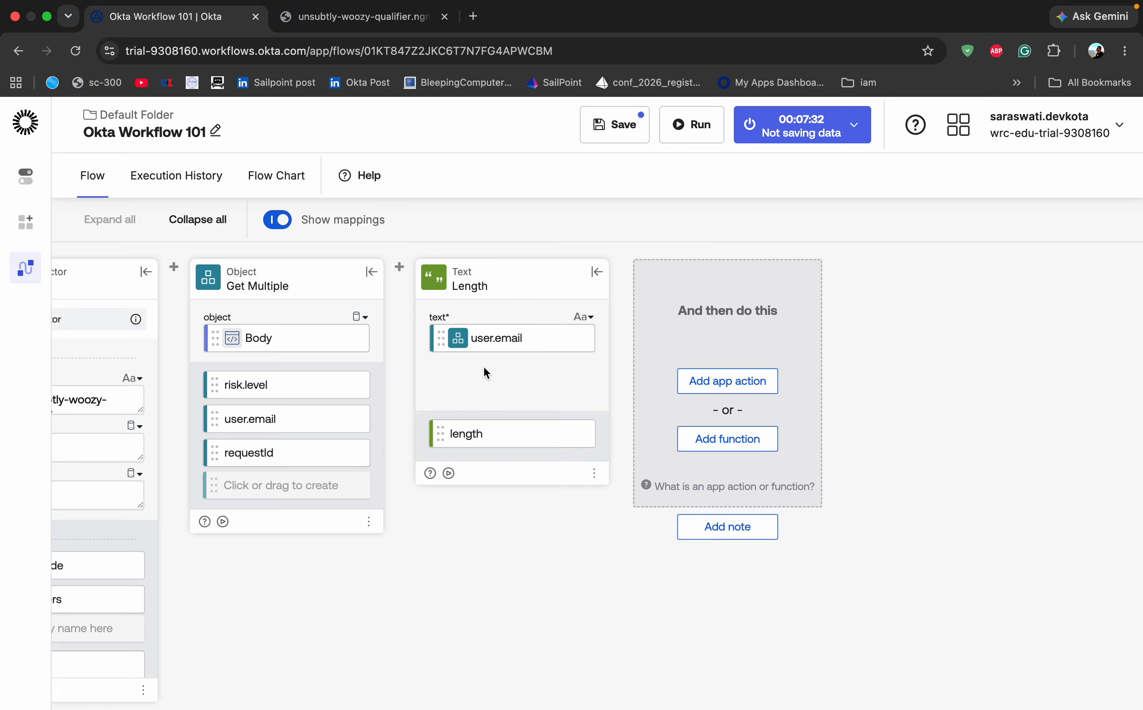
- Save and run the flow to test the Length card, and return to the flow editor
click(613, 126)
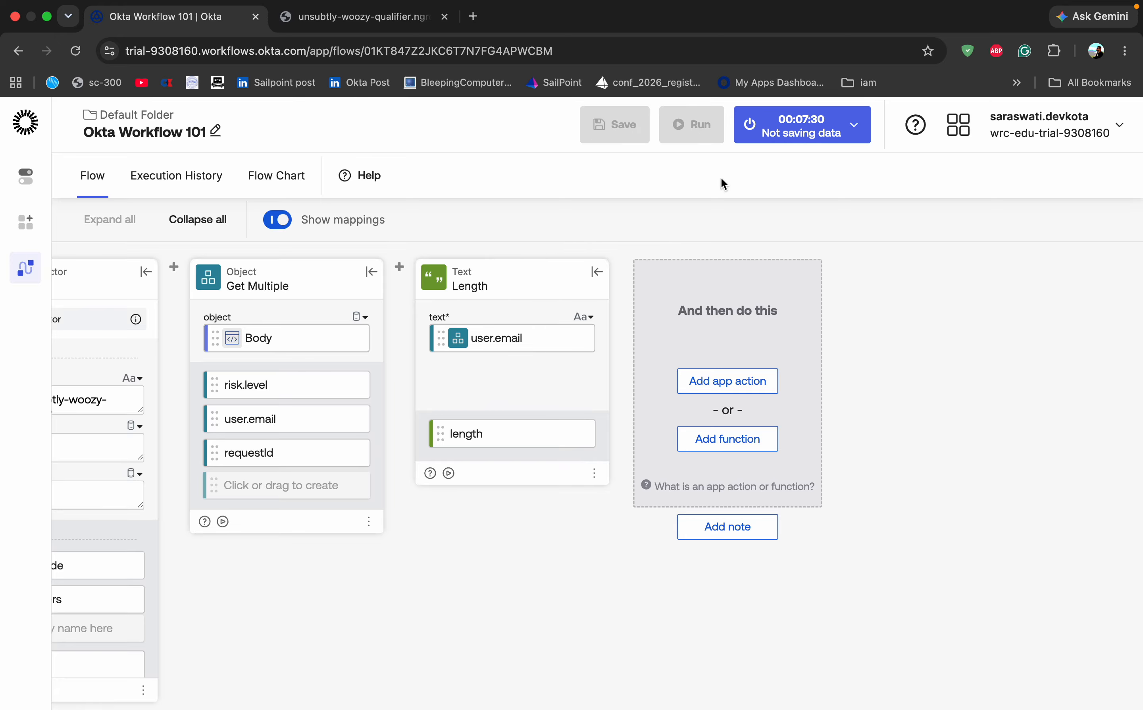
click(690, 127)
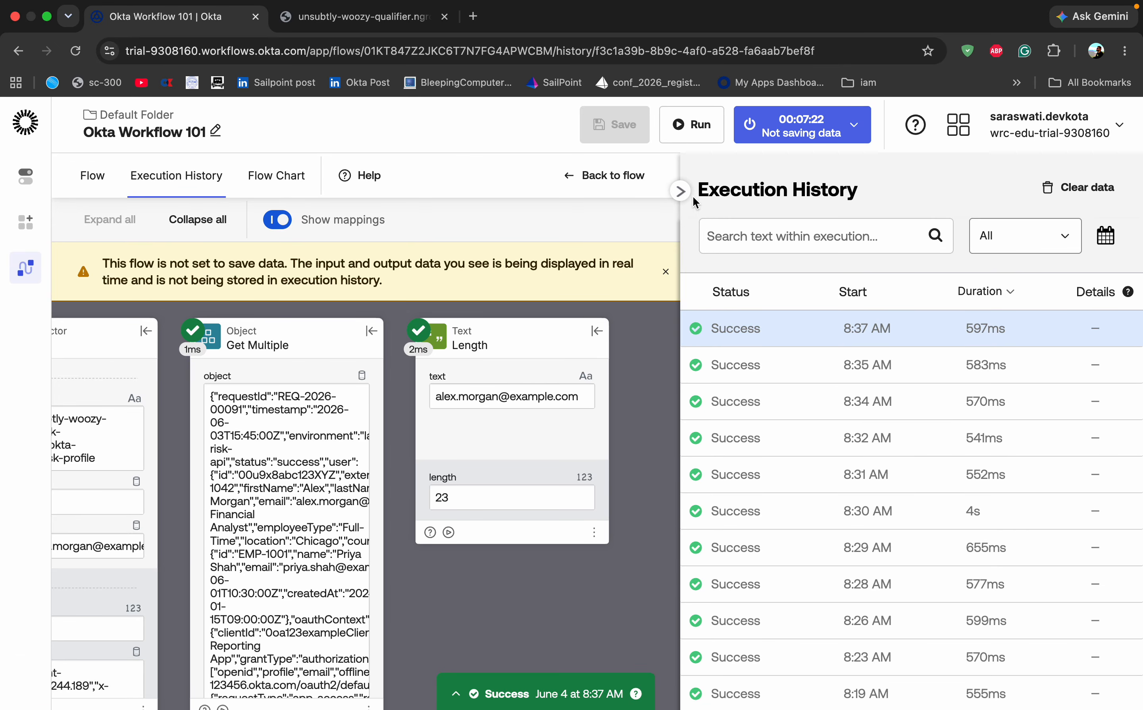
click(680, 191)
click(1028, 183)
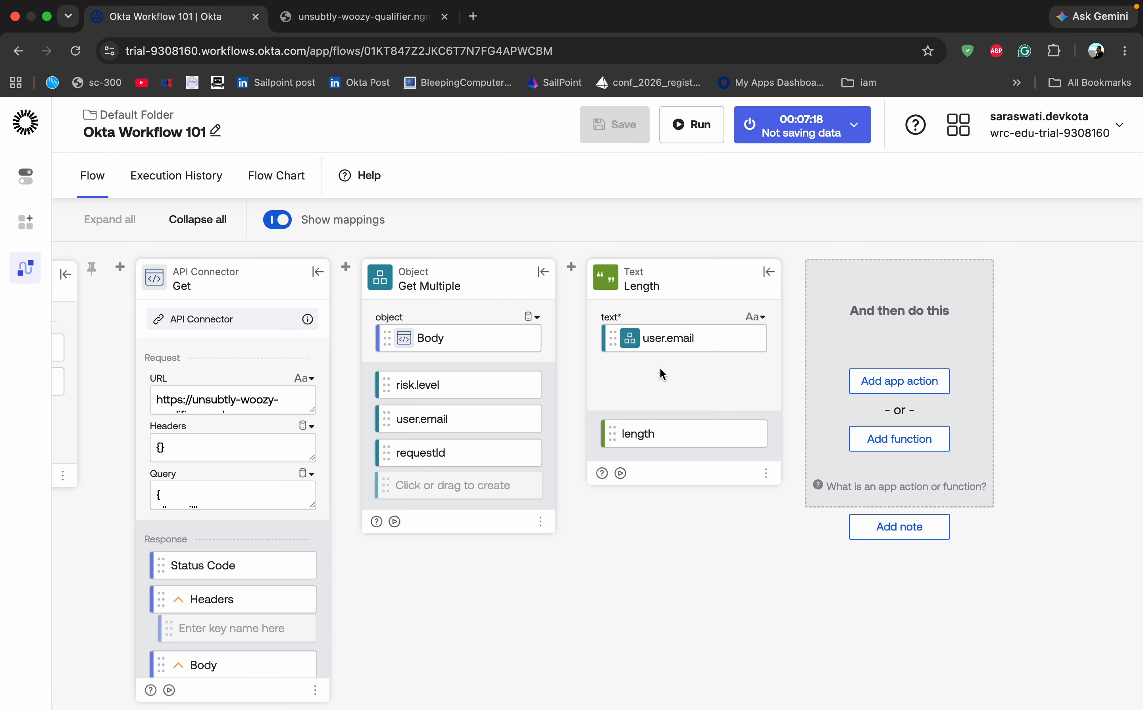
- Add a Branching function card of type If/Else after the Length card
click(893, 441)
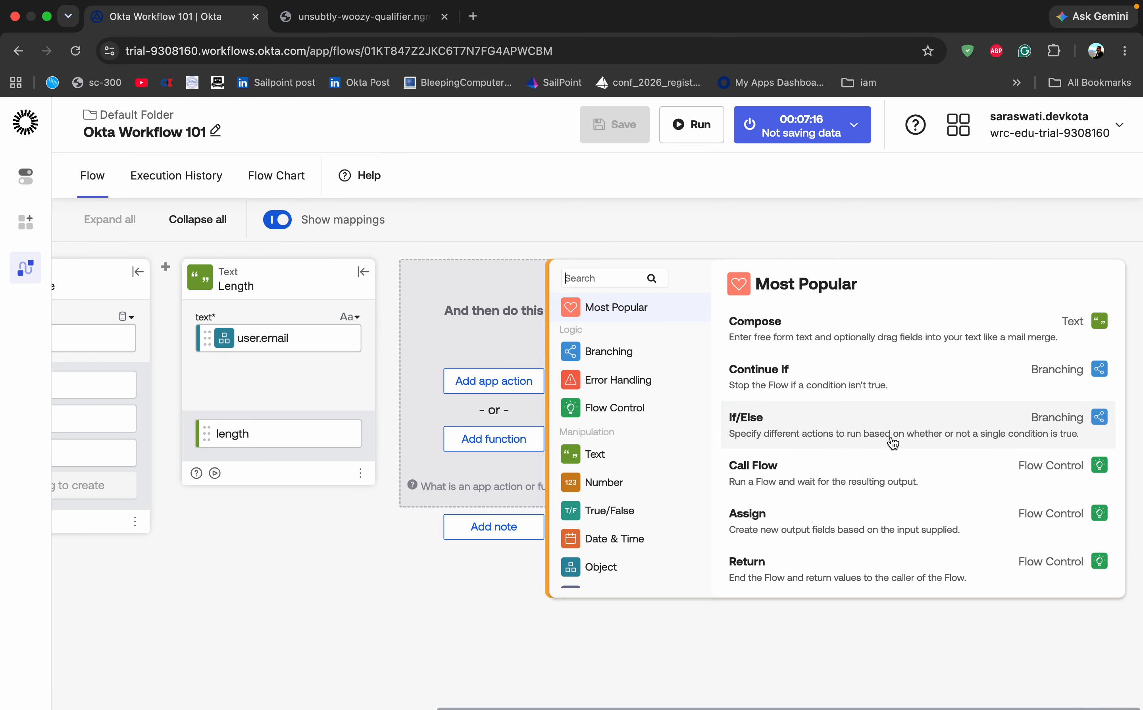
click(610, 352)
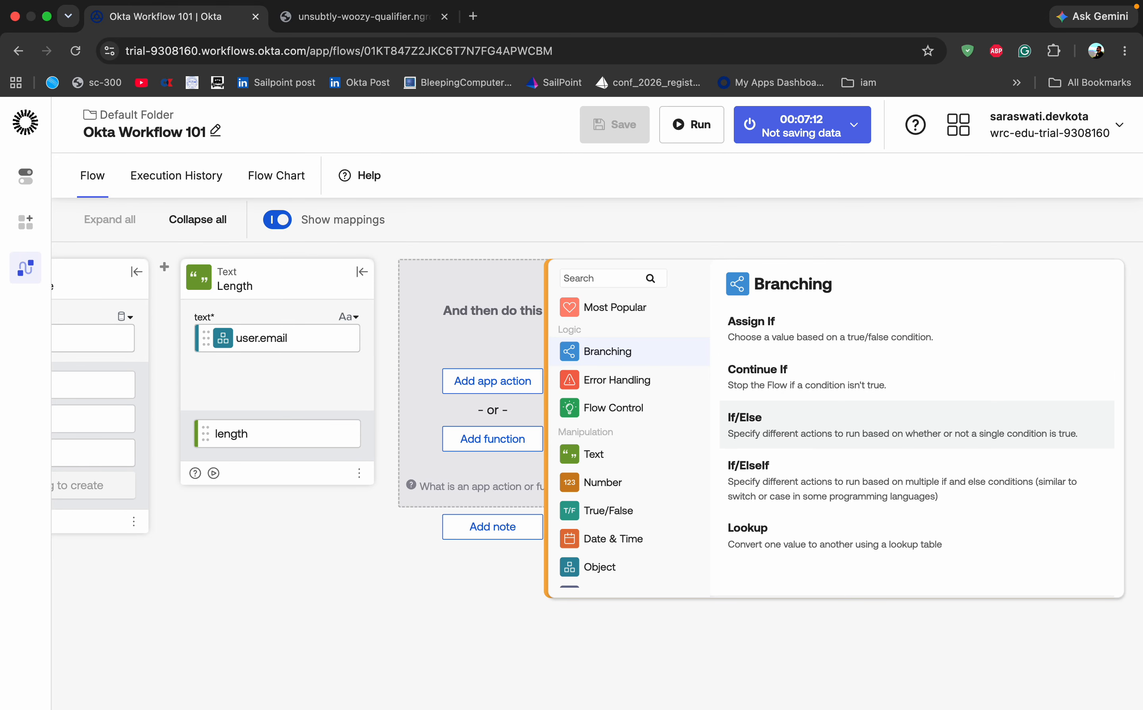
click(787, 419)
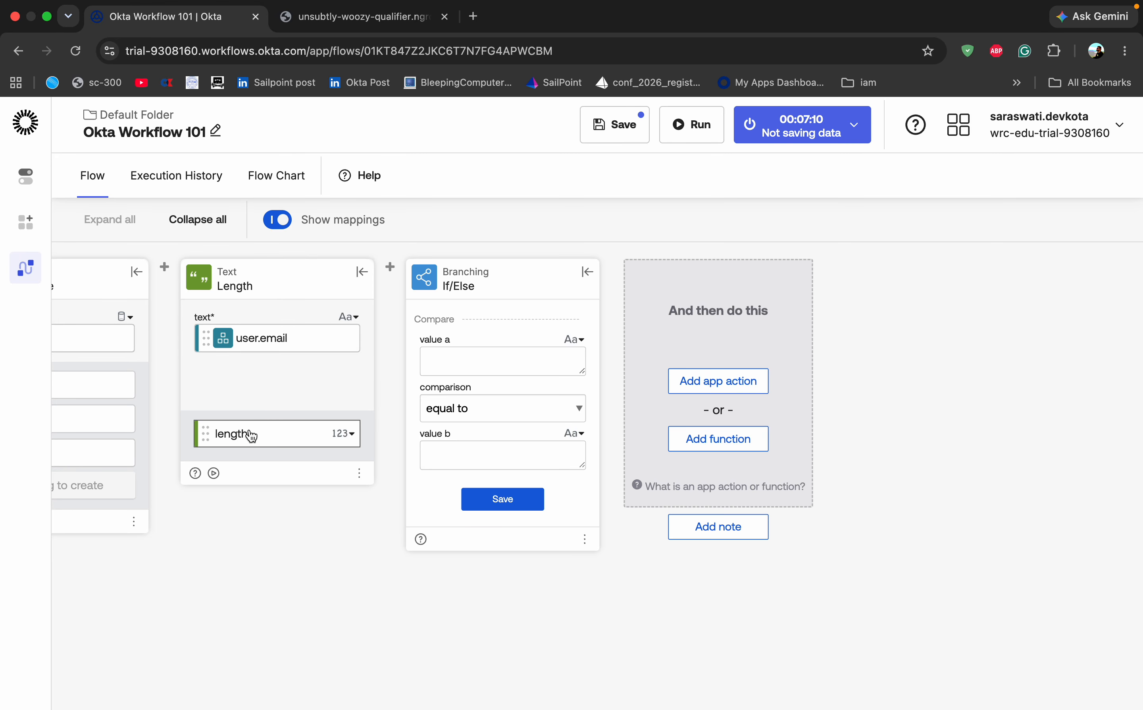
- Set the If/Else condition to compare the Length card's length output as less than or equal to 25
drag(244, 433, 485, 360)
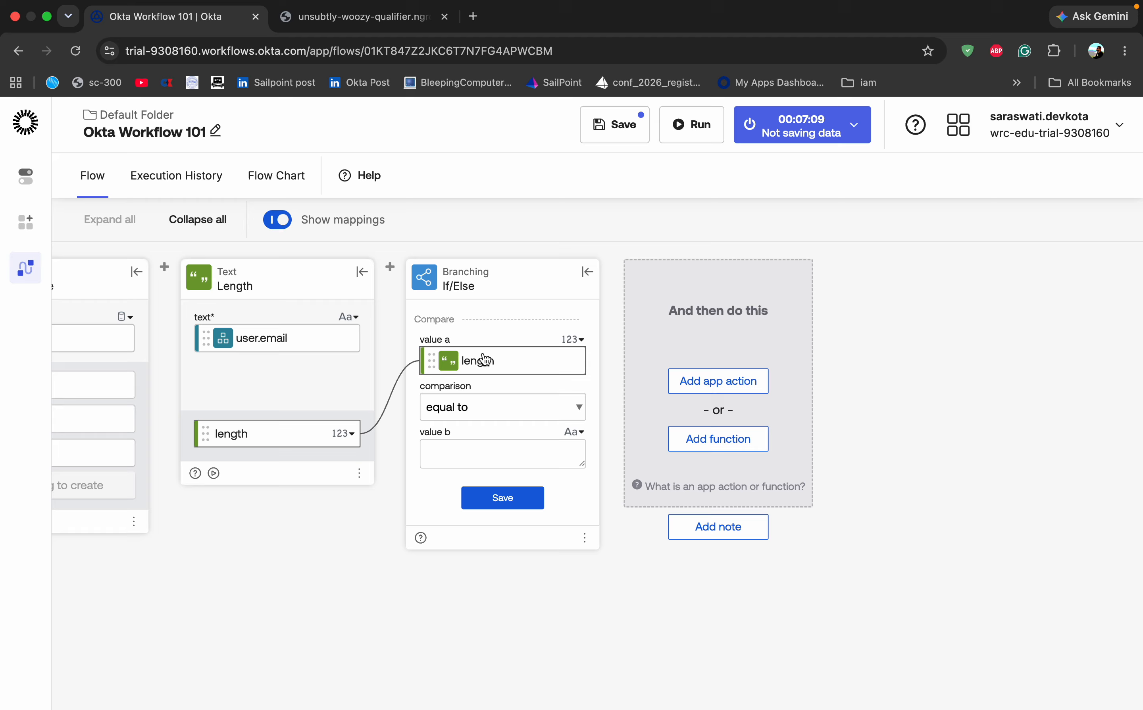
click(476, 407)
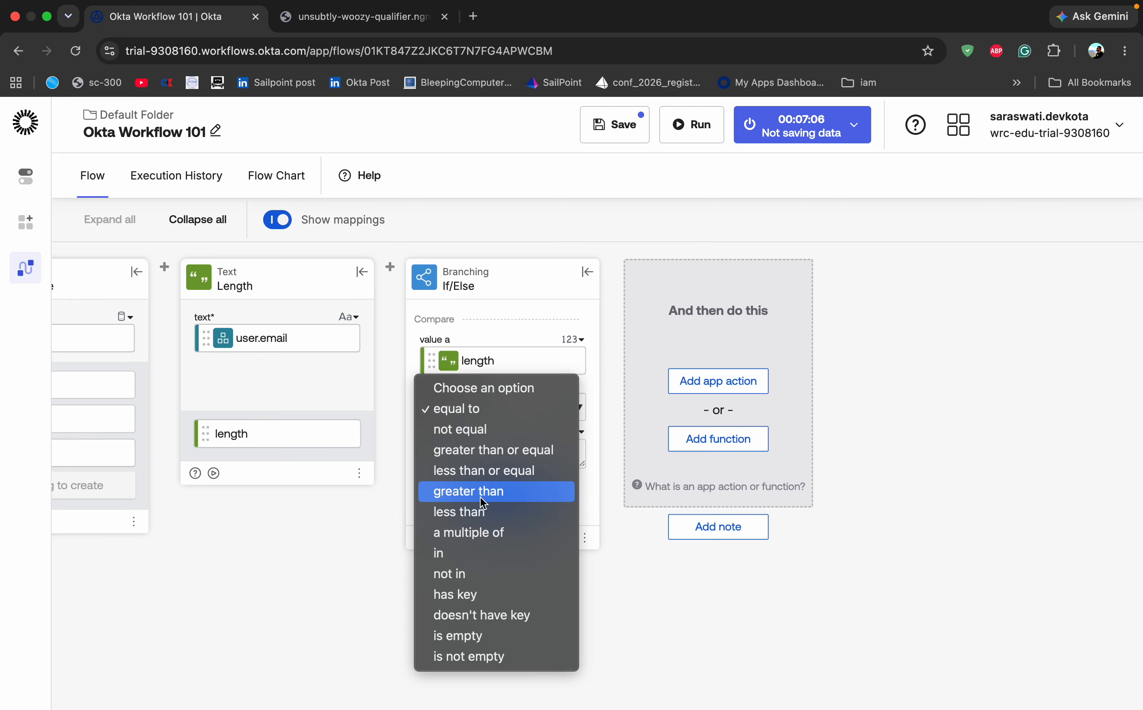
click(479, 473)
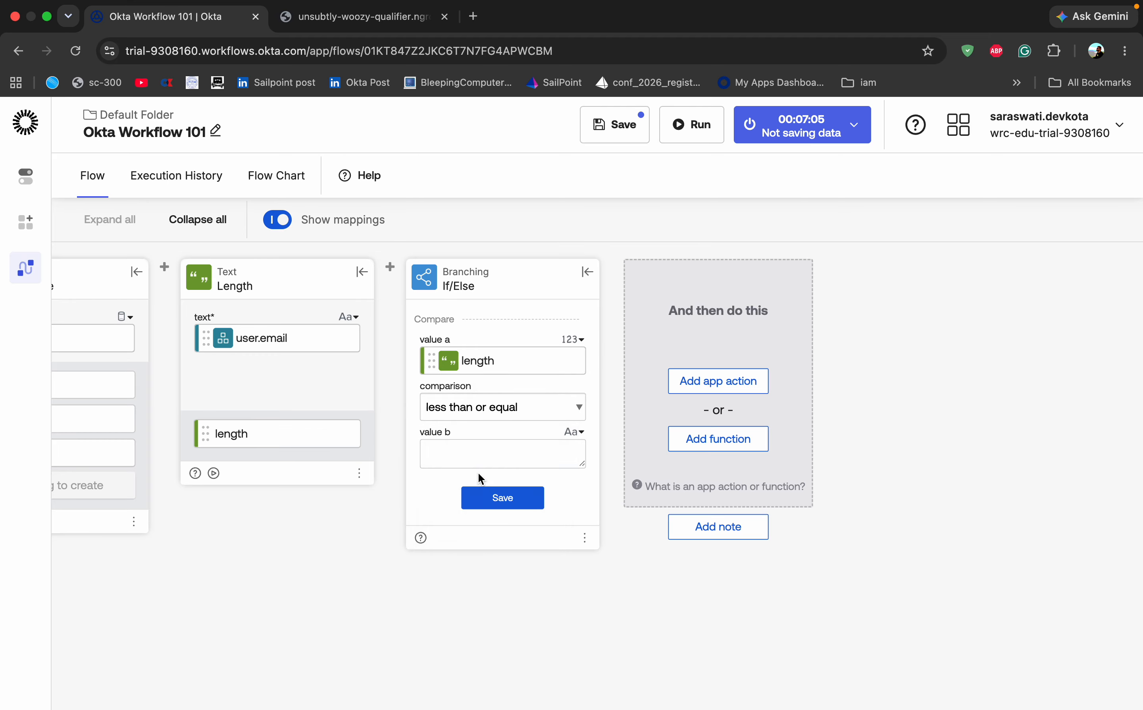
click(460, 451)
text(25)
- Delete the If/Else card and the Length card from the flow
click(585, 538)
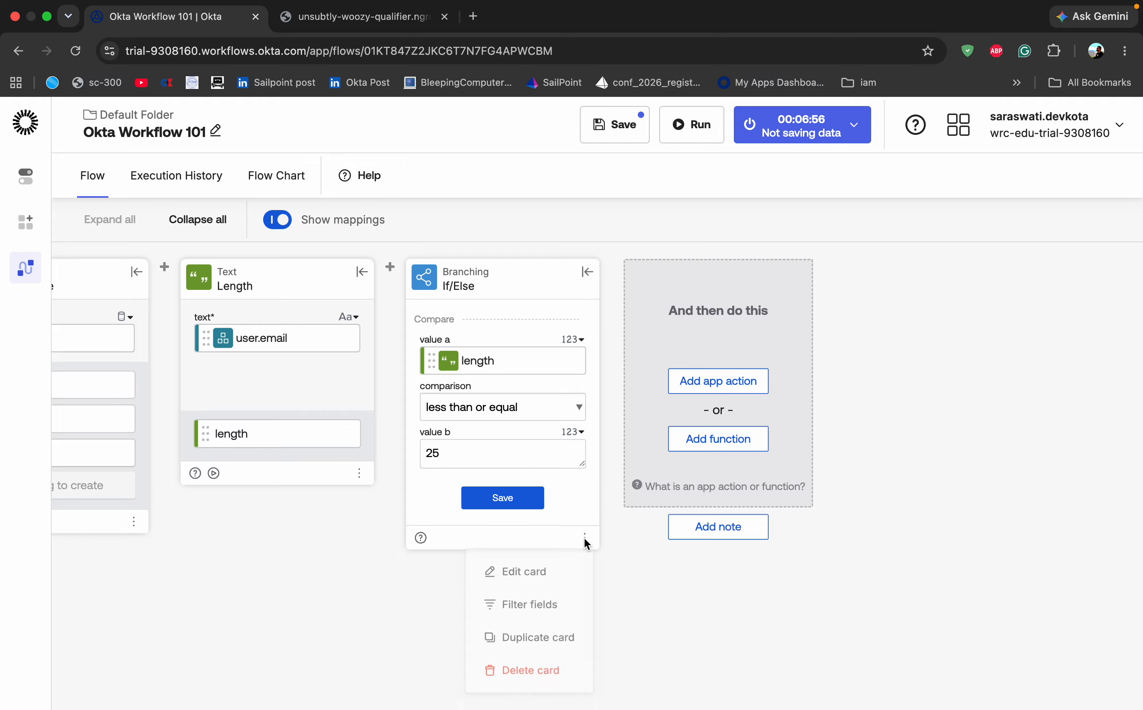
click(531, 676)
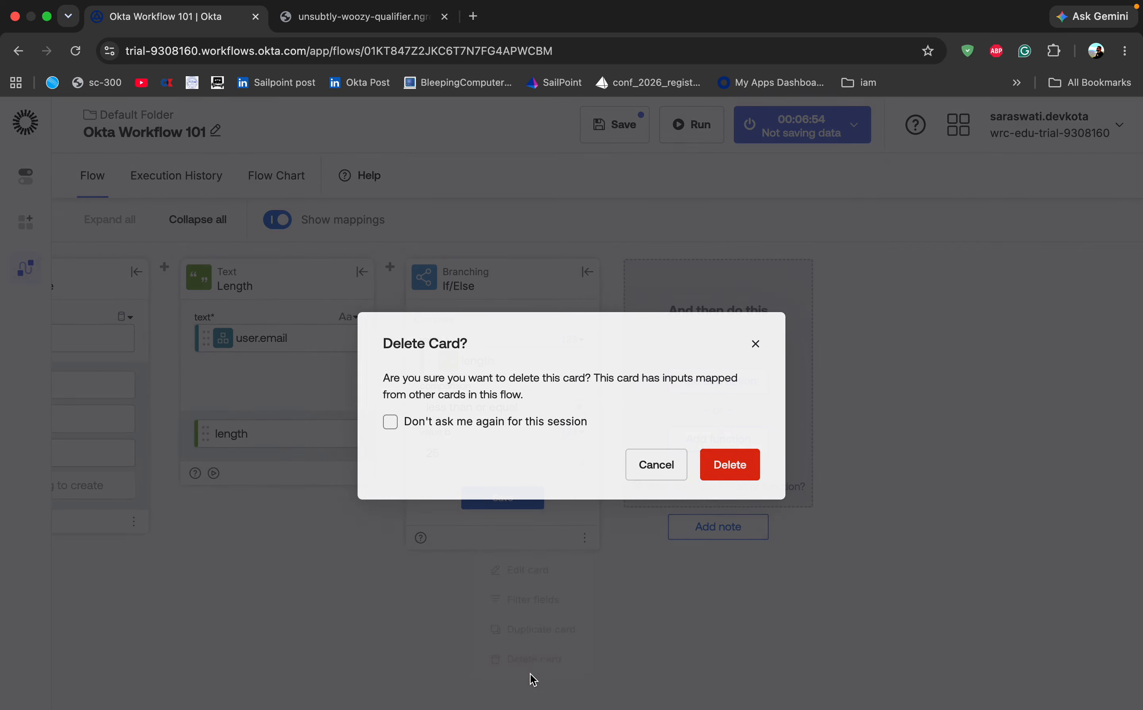
click(733, 465)
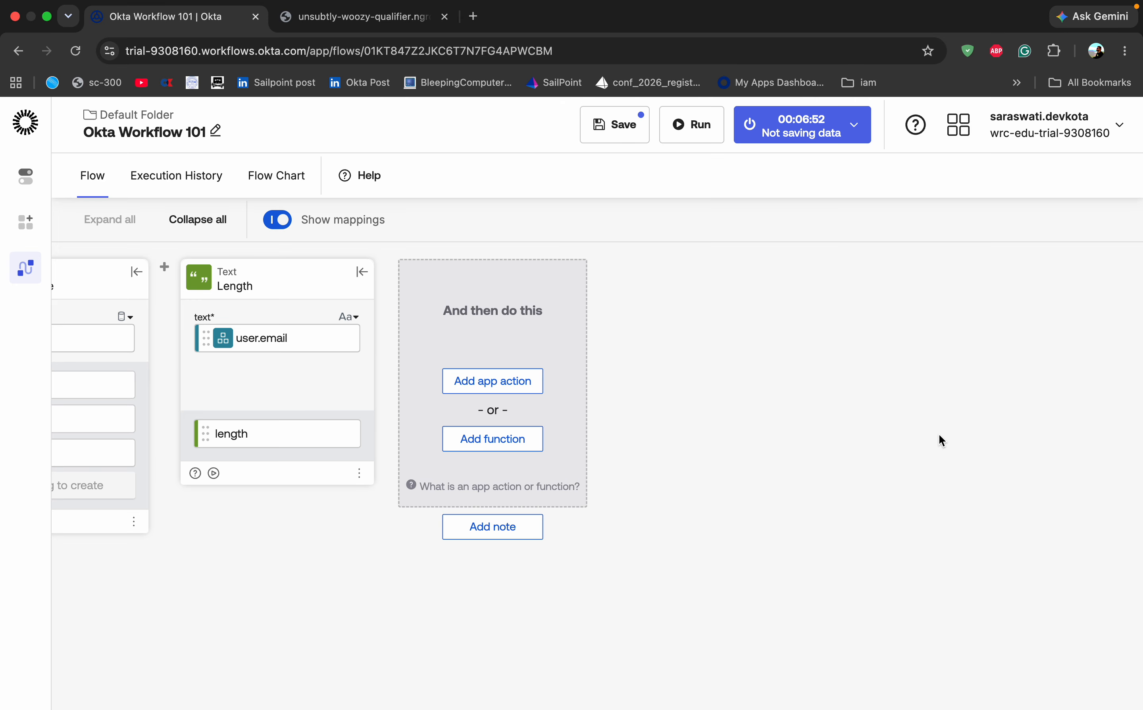
scroll(350, 540, left, 5)
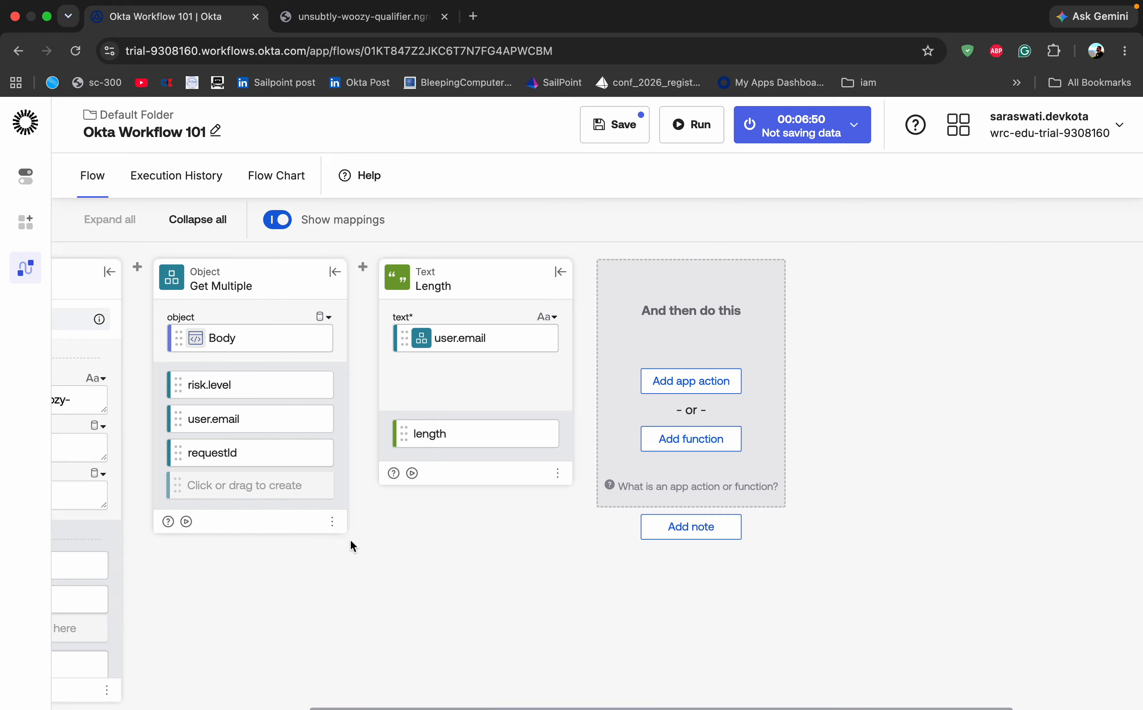
scroll(353, 545, left, 1)
click(582, 473)
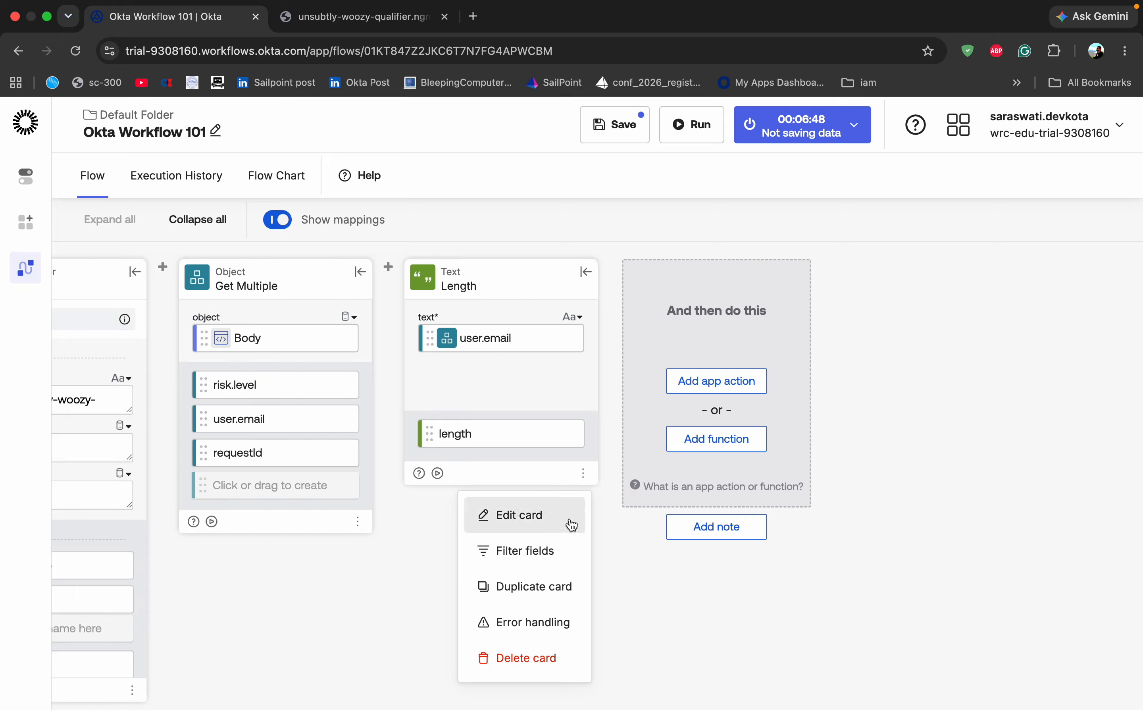
click(524, 657)
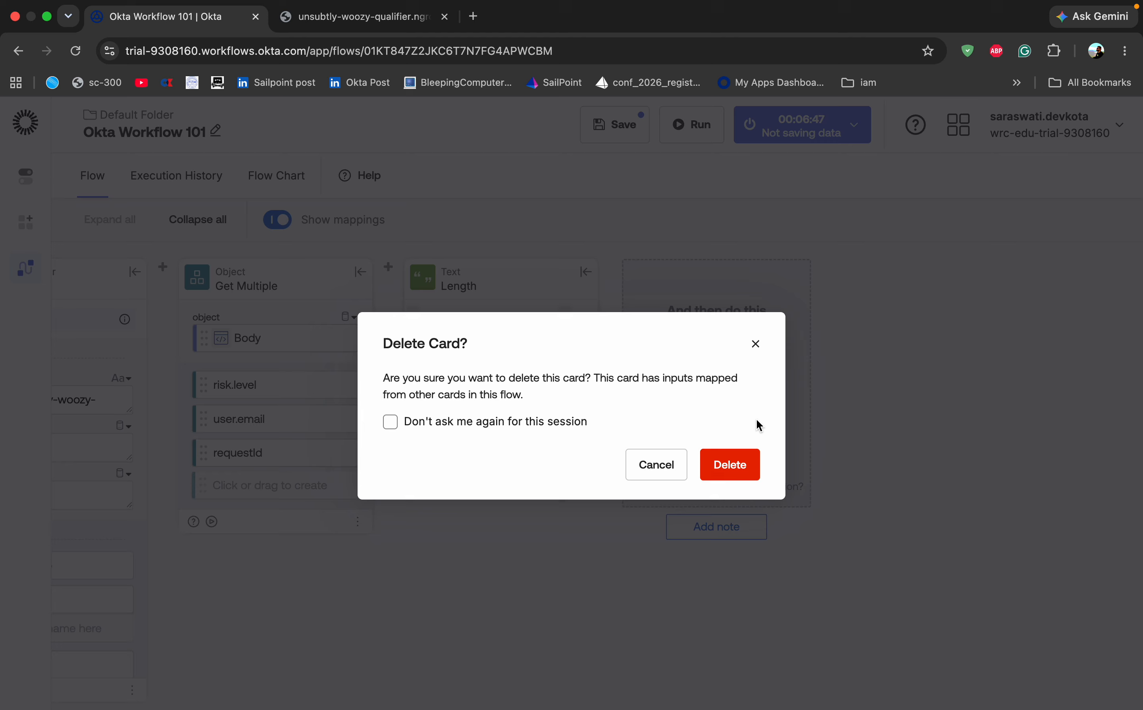
click(723, 465)
- Add a Text Random function card after the Get Multiple card and set its length to 1000
click(510, 437)
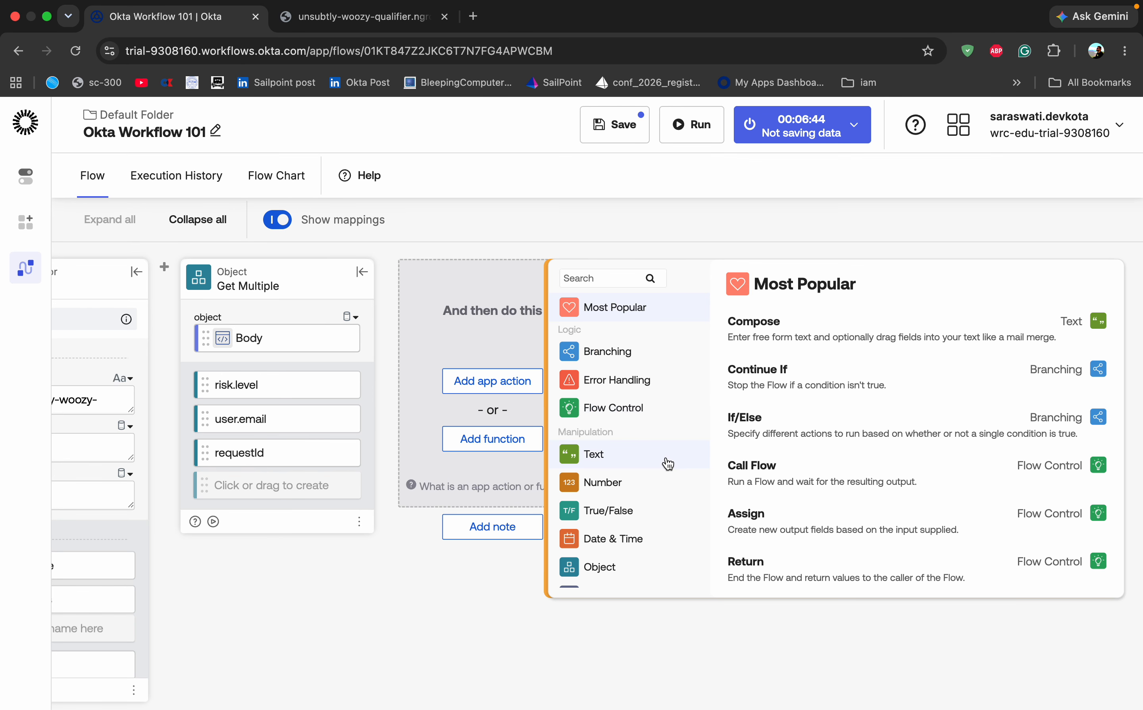
click(668, 463)
scroll(833, 486, down, 5)
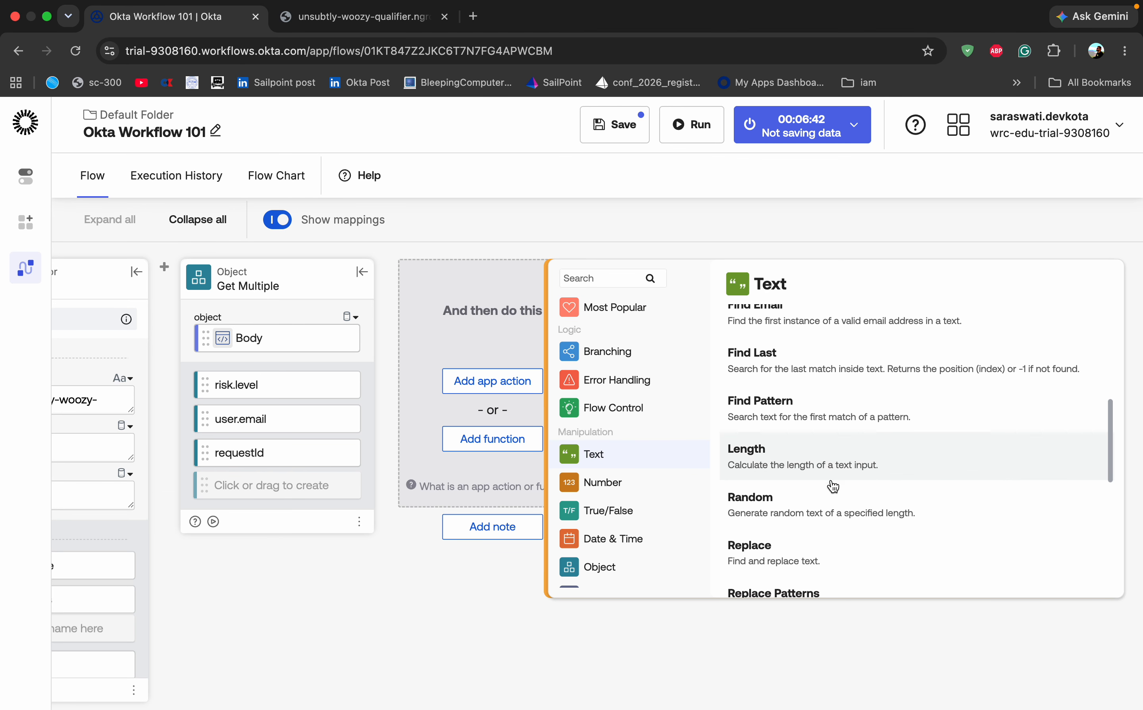
scroll(833, 487, down, 3)
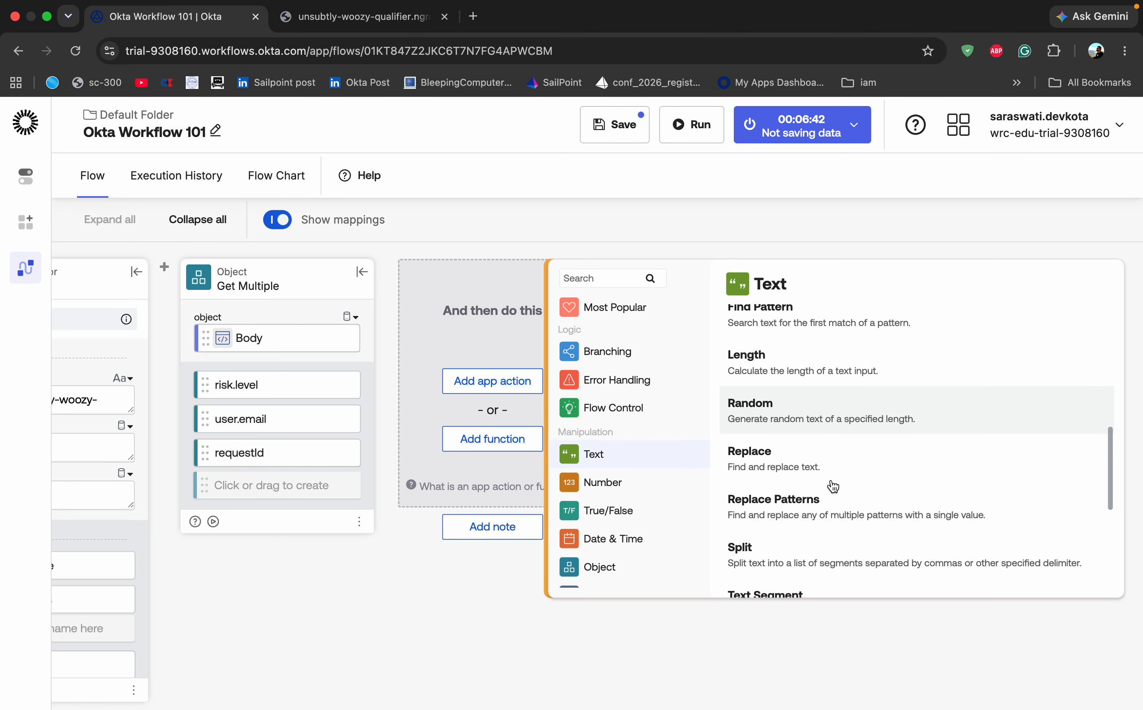
click(812, 405)
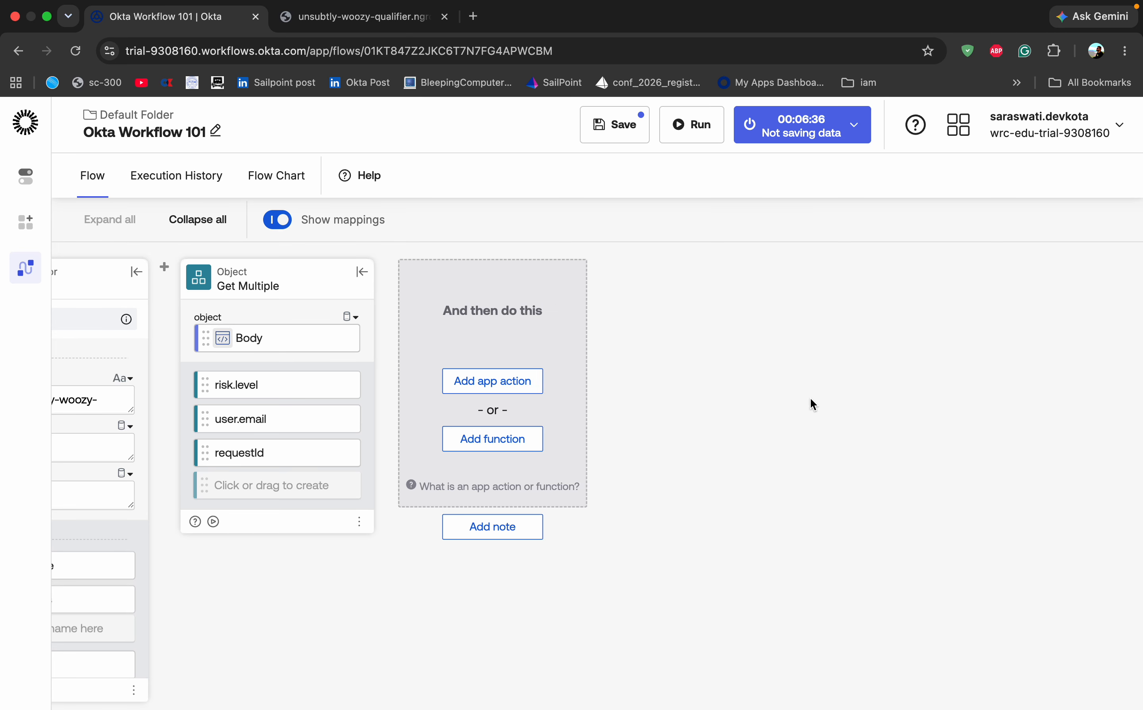
click(502, 340)
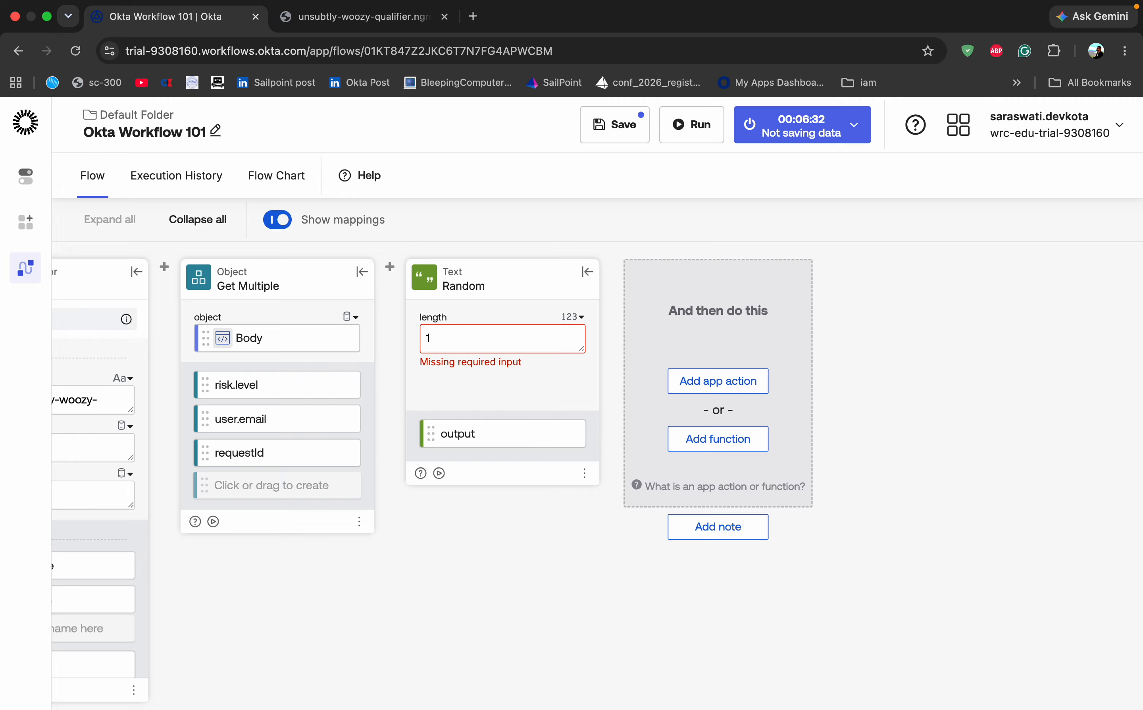
click(518, 378)
- Save and run the flow to test the Random card, and return to the flow editor
click(607, 136)
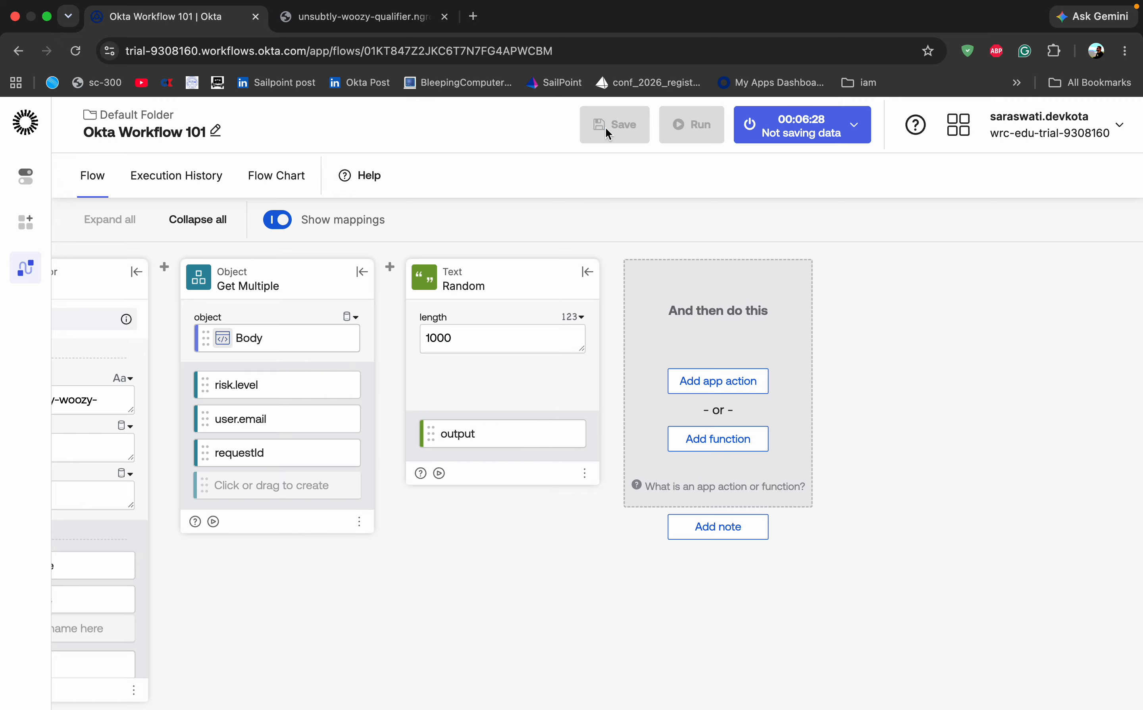
click(688, 136)
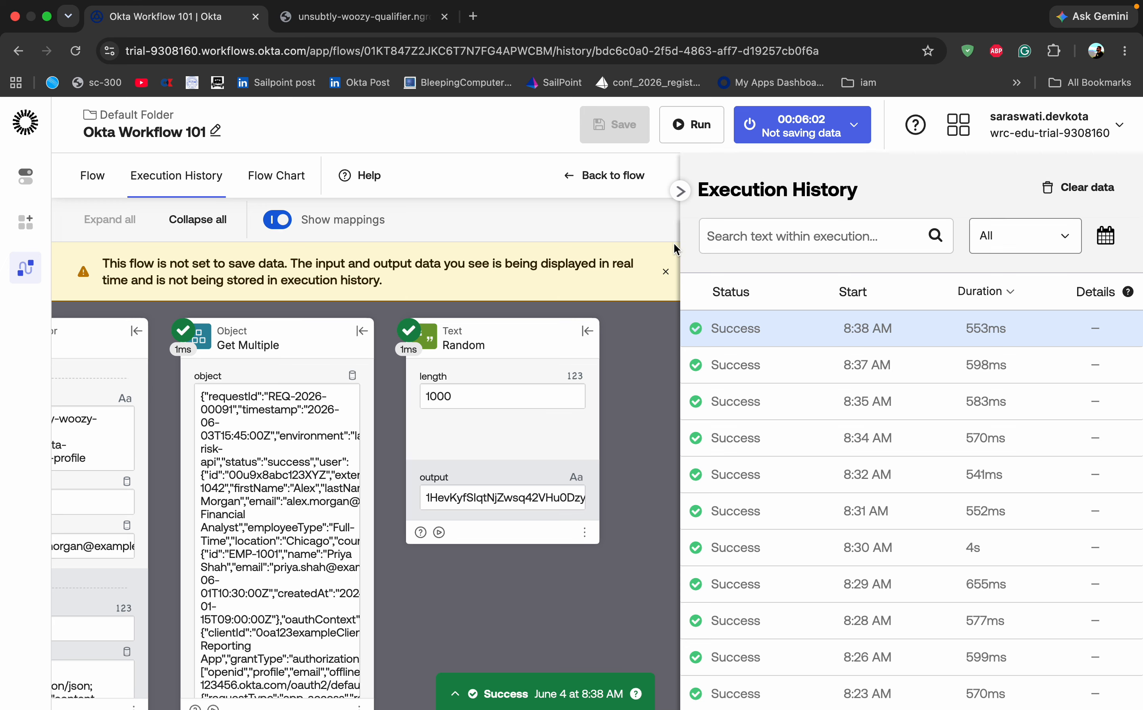
click(680, 192)
click(1022, 176)
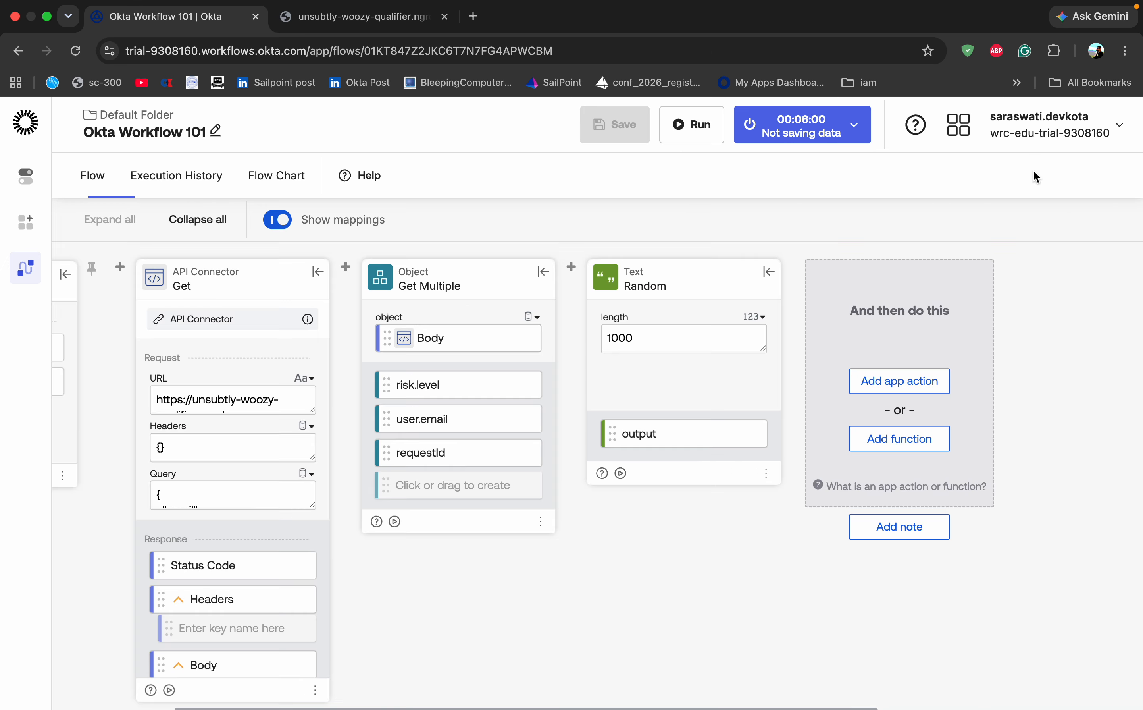
- Delete the Random card from the flow
click(766, 478)
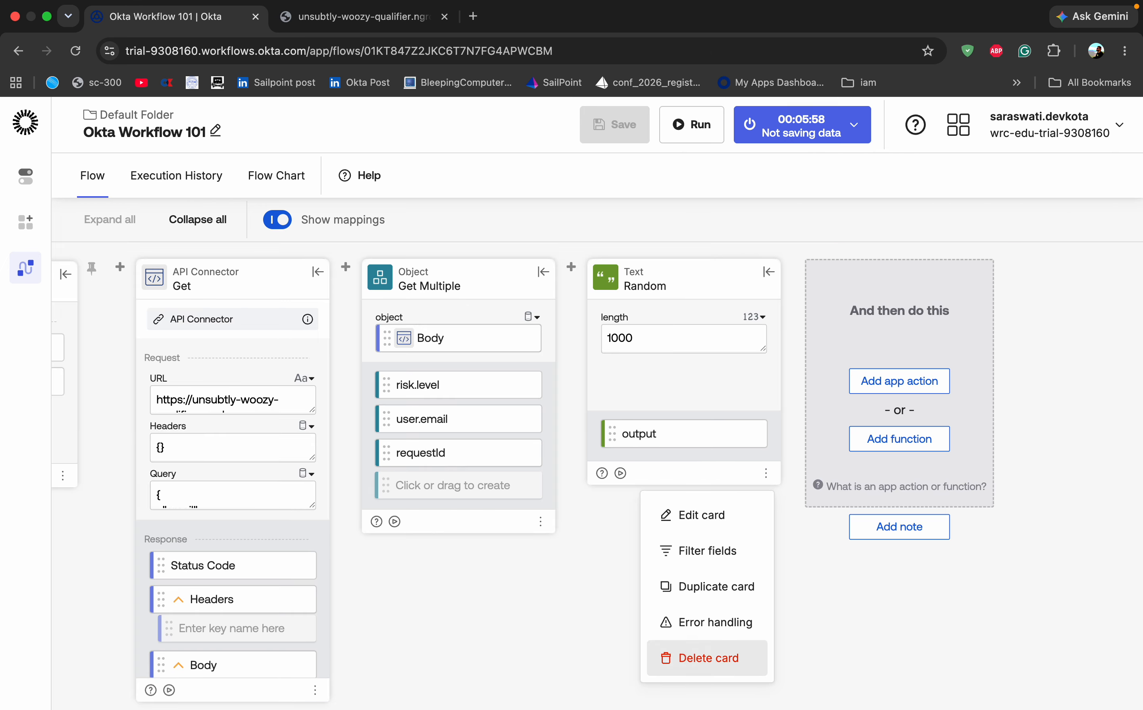
click(686, 658)
click(708, 464)
- Add a Text Replace card after the Get Multiple card and map user.email to its look in input
click(683, 438)
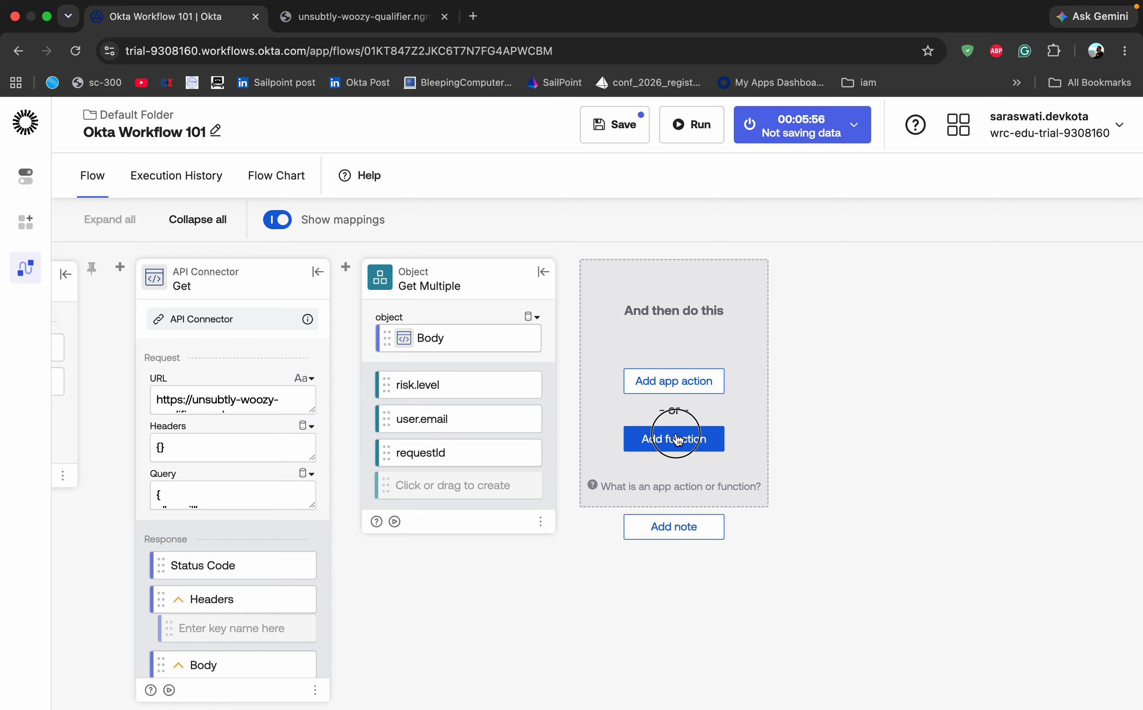
click(597, 454)
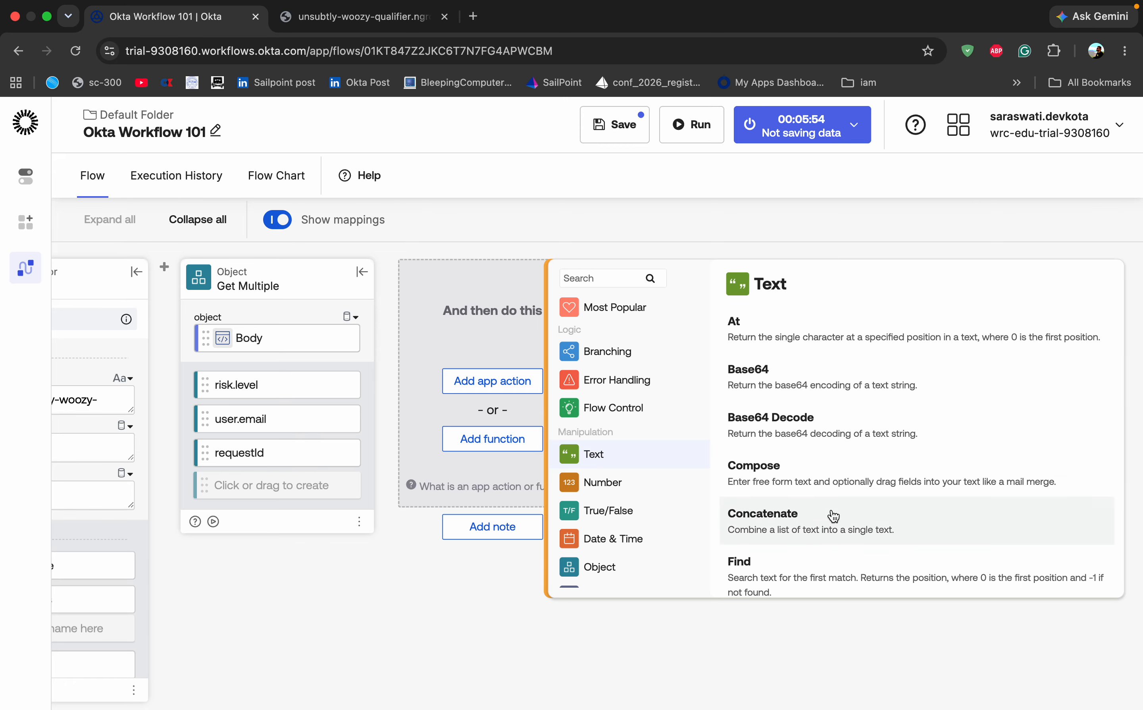
scroll(831, 514, down, 8)
scroll(834, 516, down, 5)
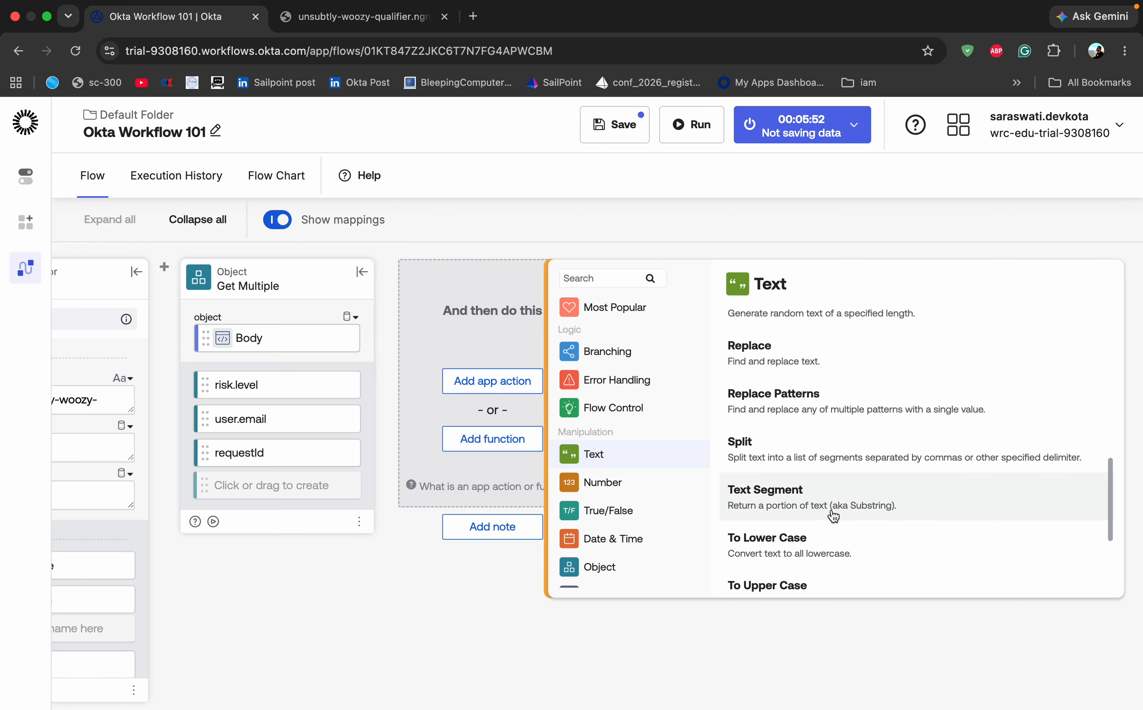
scroll(834, 516, up, 5)
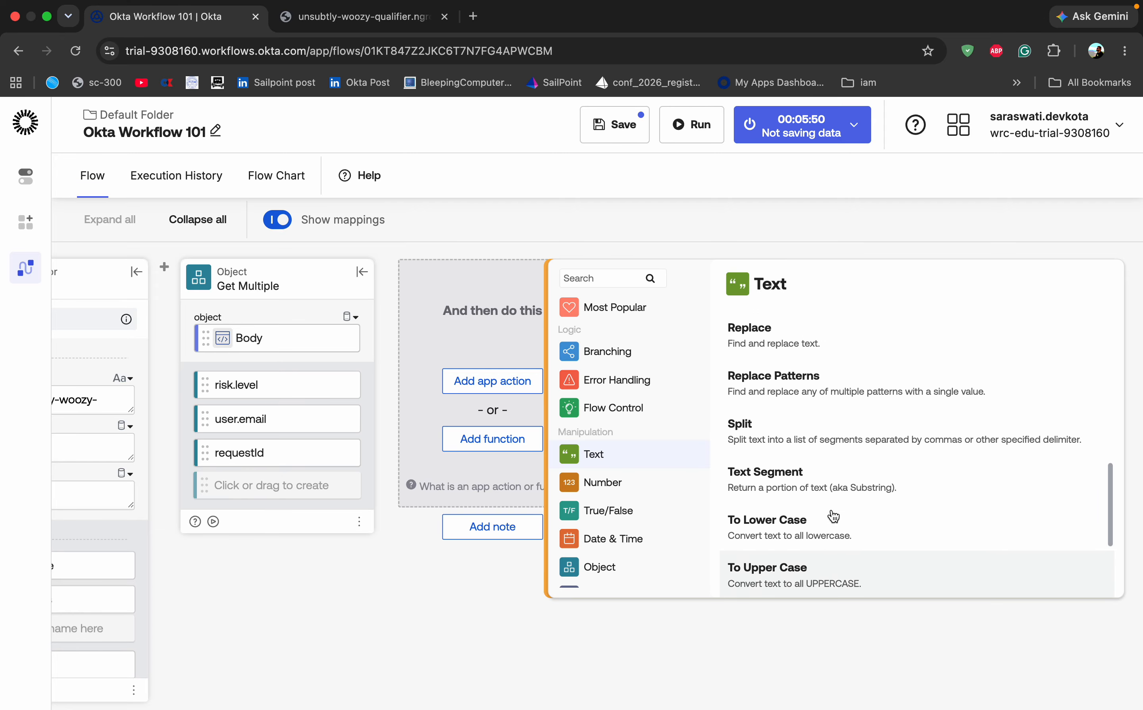
scroll(833, 516, up, 1)
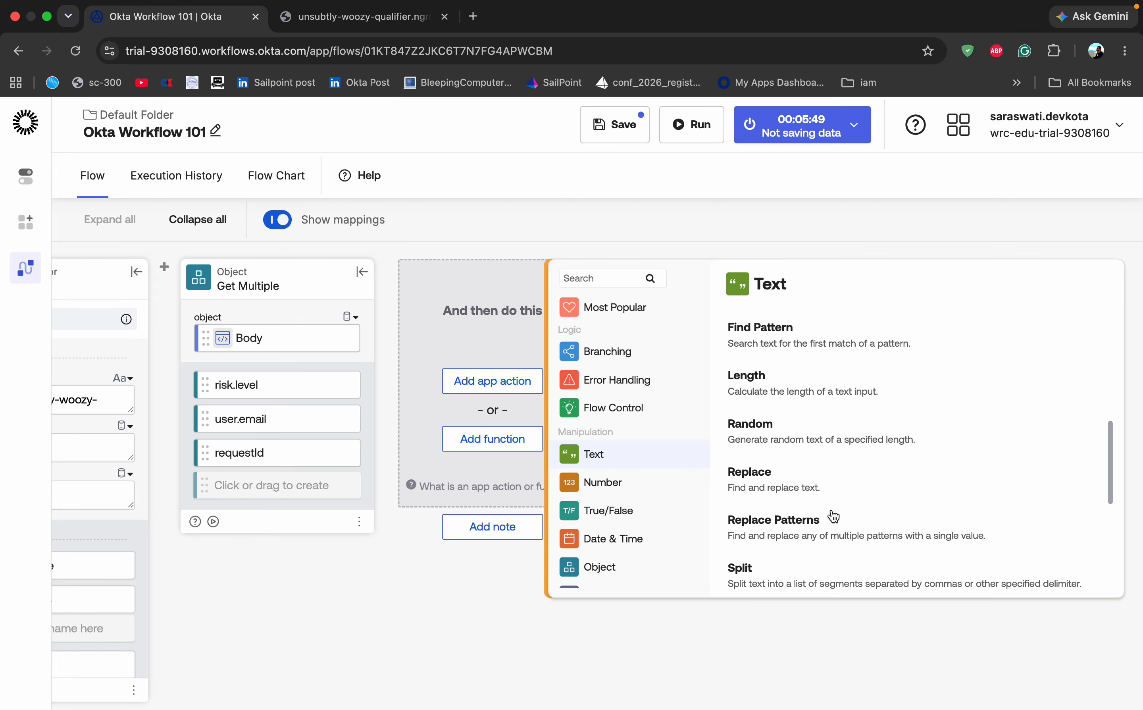
click(829, 476)
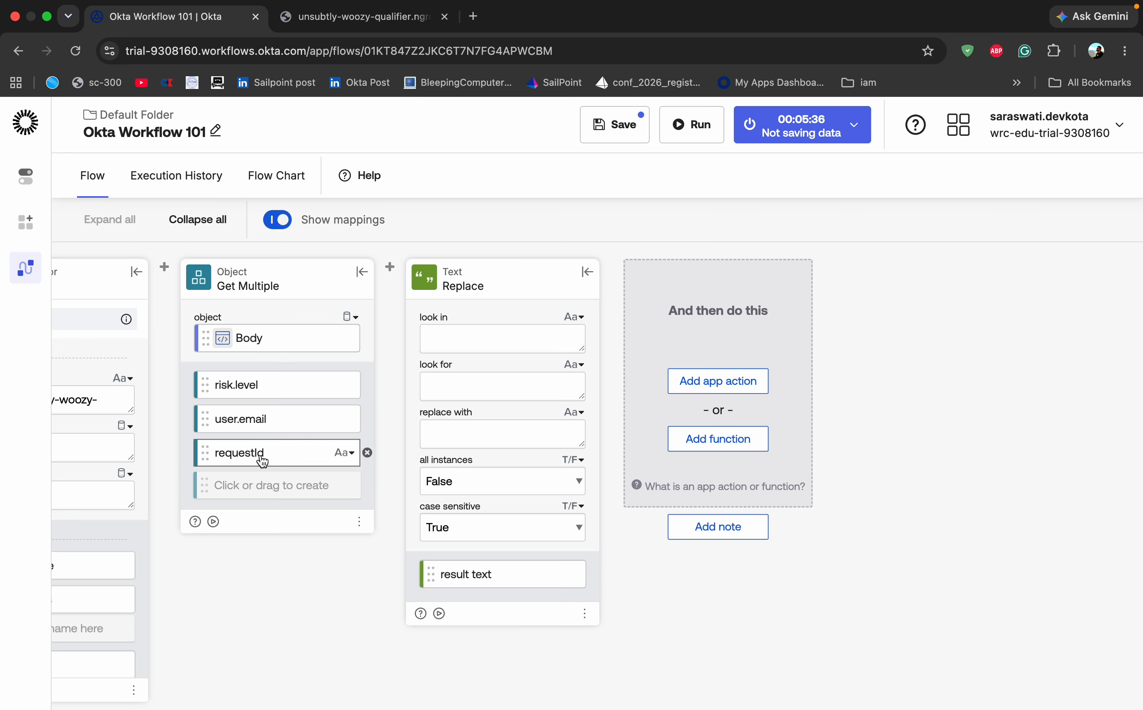
drag(240, 424, 486, 341)
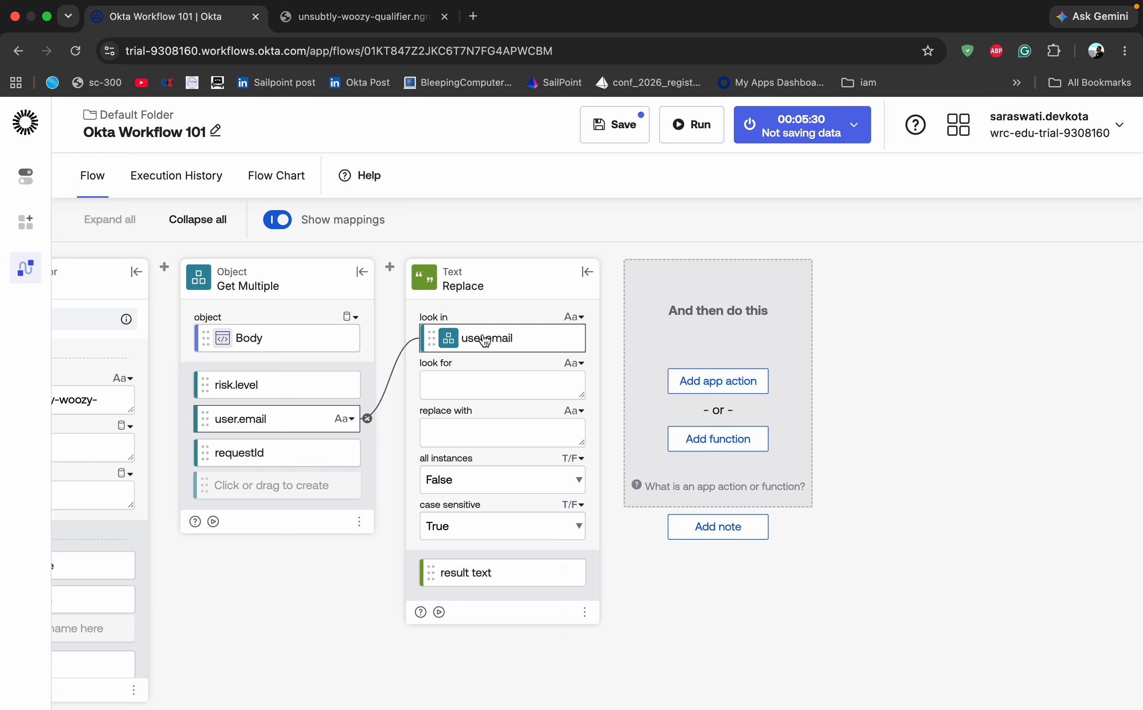
- Select the user's email domain in the risk-profile API response in the other browser tab, and return to the workflow
click(364, 18)
click(627, 407)
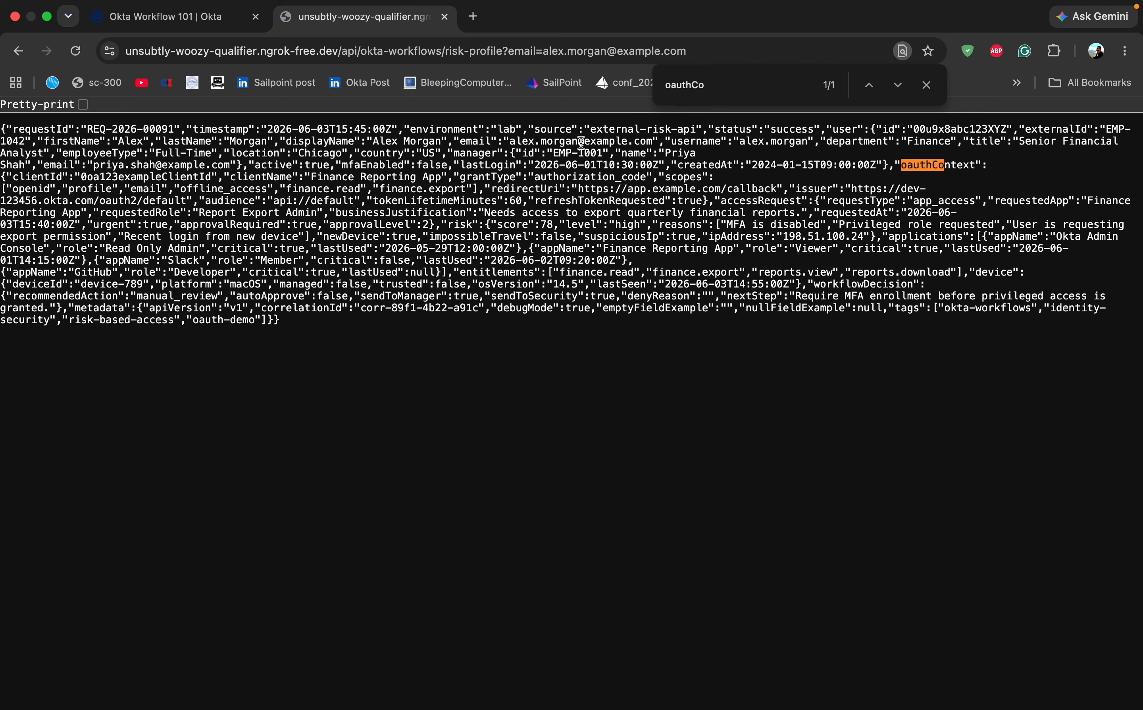
drag(584, 141, 654, 141)
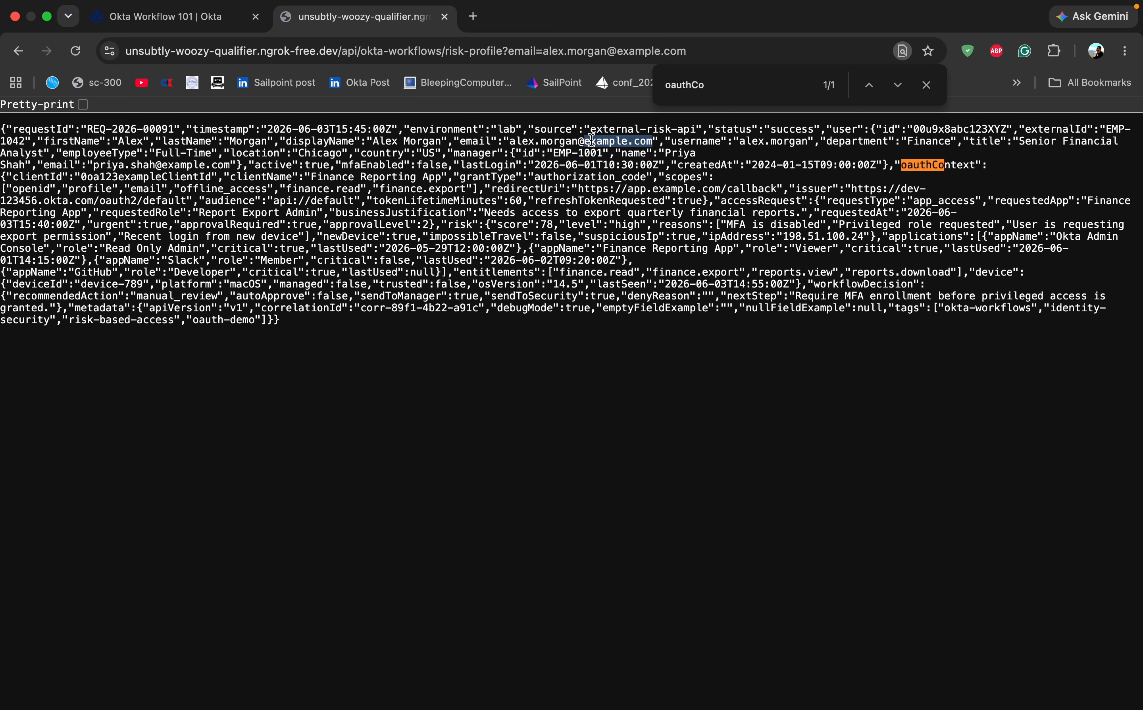
click(159, 17)
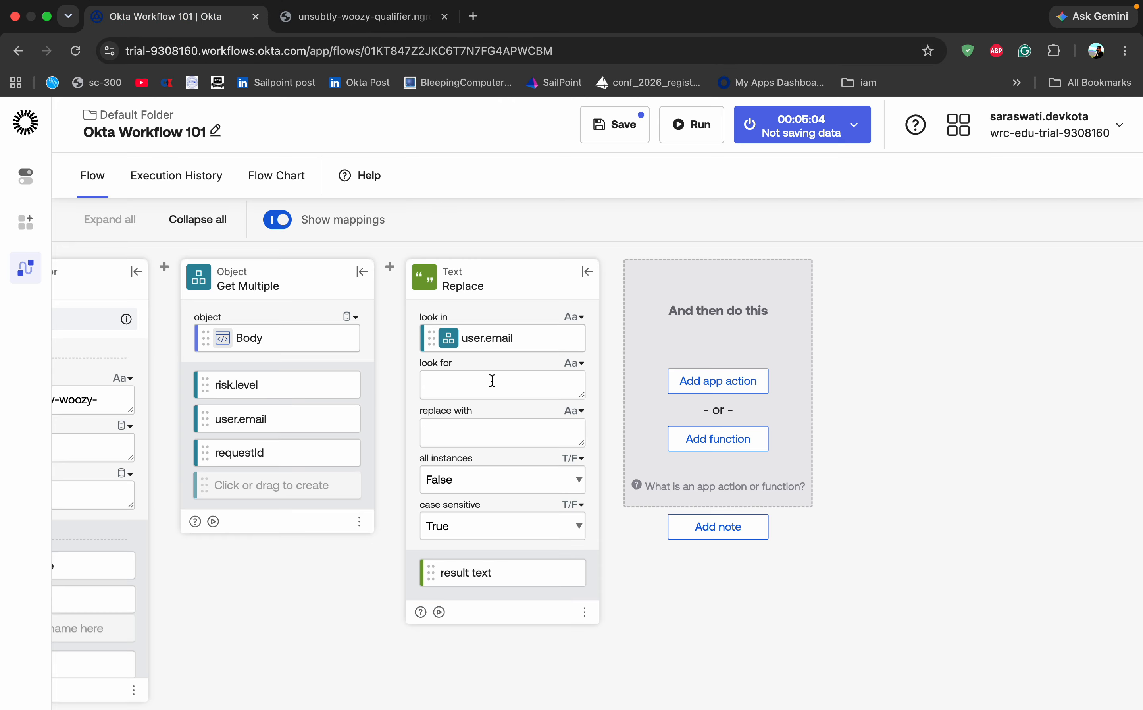
click(347, 23)
click(178, 17)
- Configure the Replace card to look for example.com, replace it with iamgeek.com, and set all instances to True
key(super+v)
key(super+a)
key(BackSpace)
text(example.com)
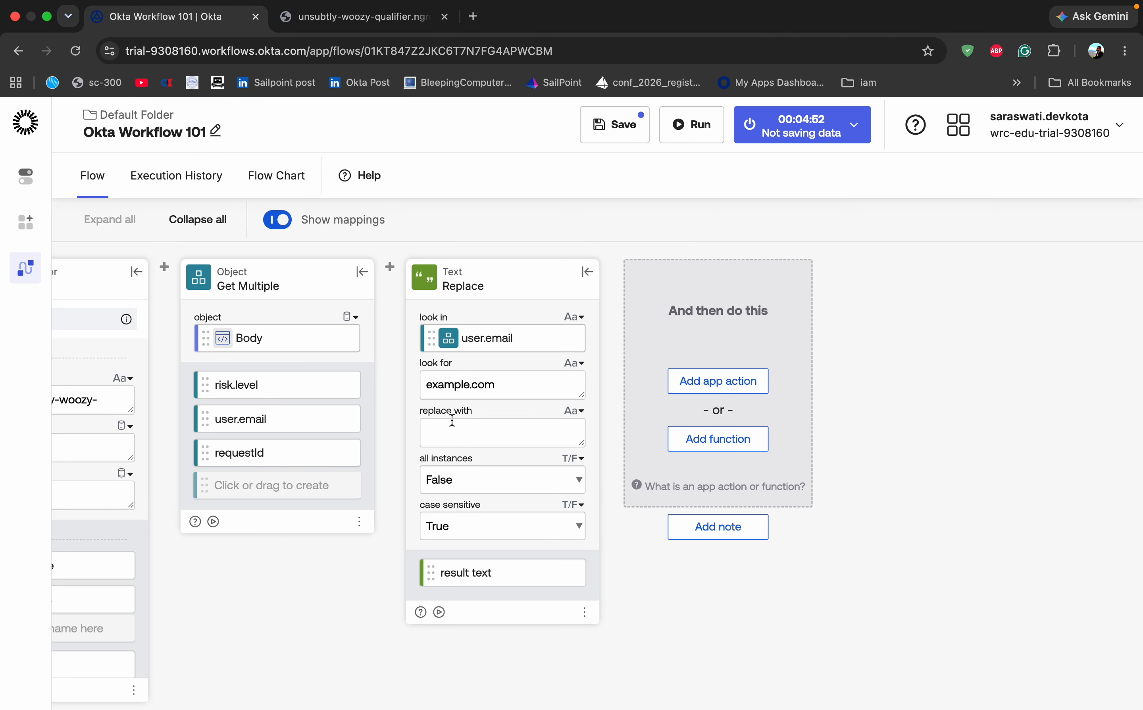
text(iamgeek.com)
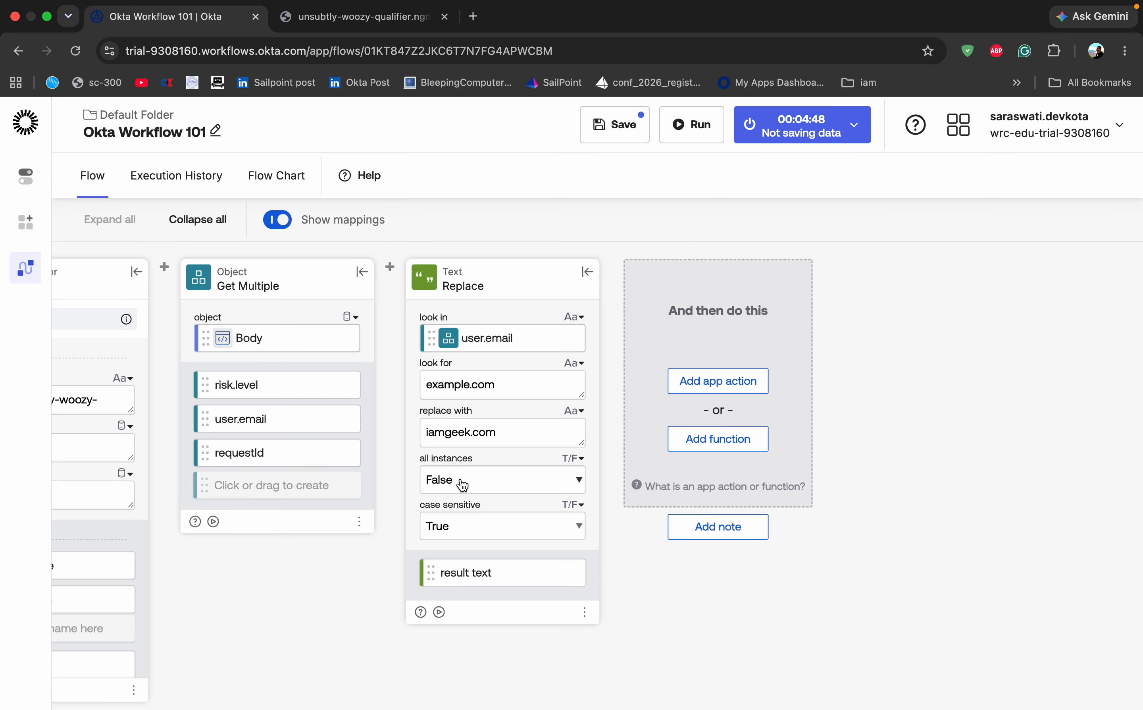
click(484, 482)
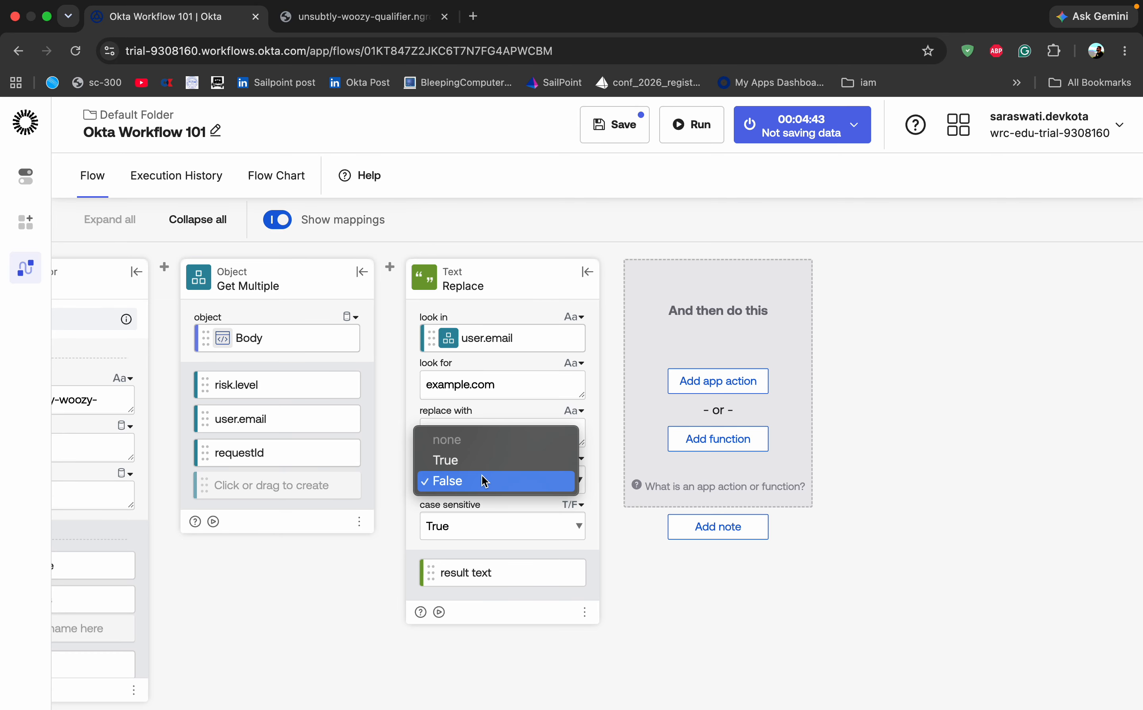
click(475, 453)
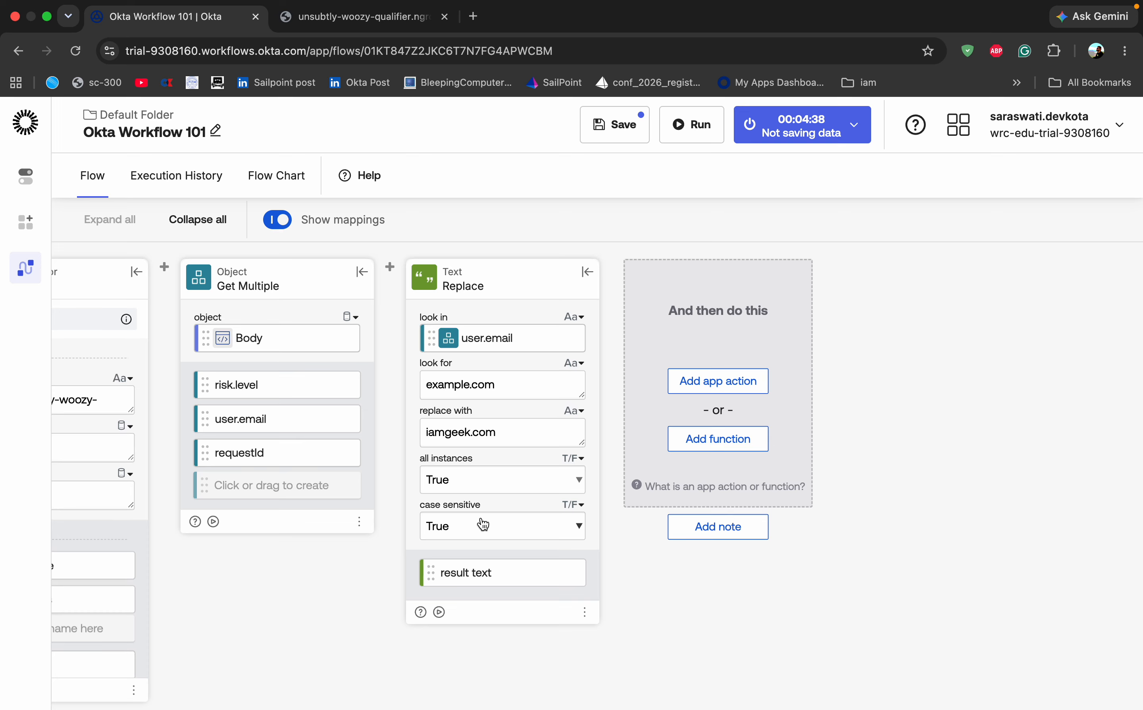
- Save and run the flow to test the Replace card, and return to the flow editor
click(623, 119)
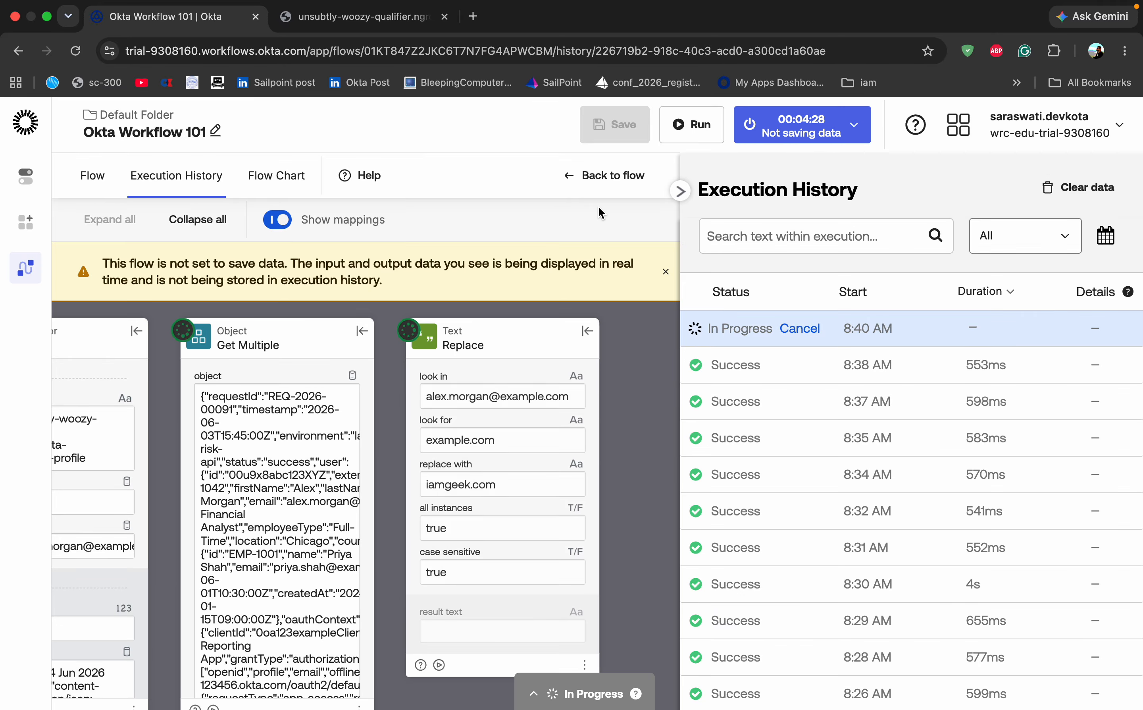
scroll(638, 469, down, 1)
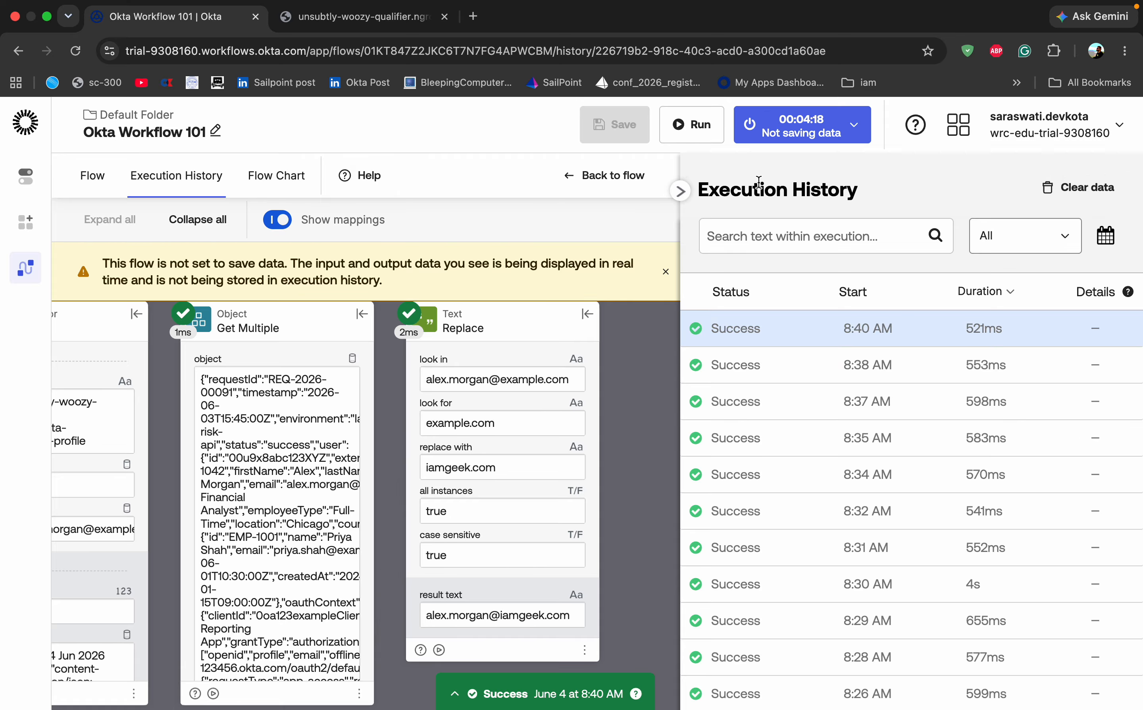
click(681, 191)
click(1037, 176)
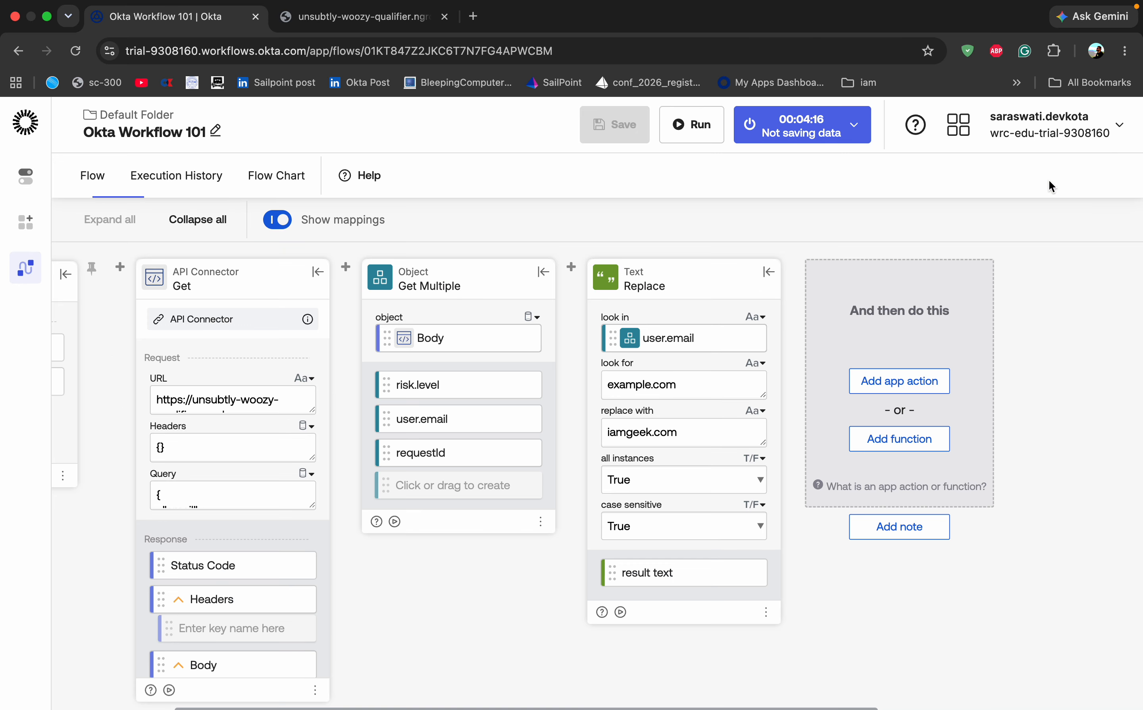
- Delete the Text Replace card from the flow and confirm the deletion
click(765, 612)
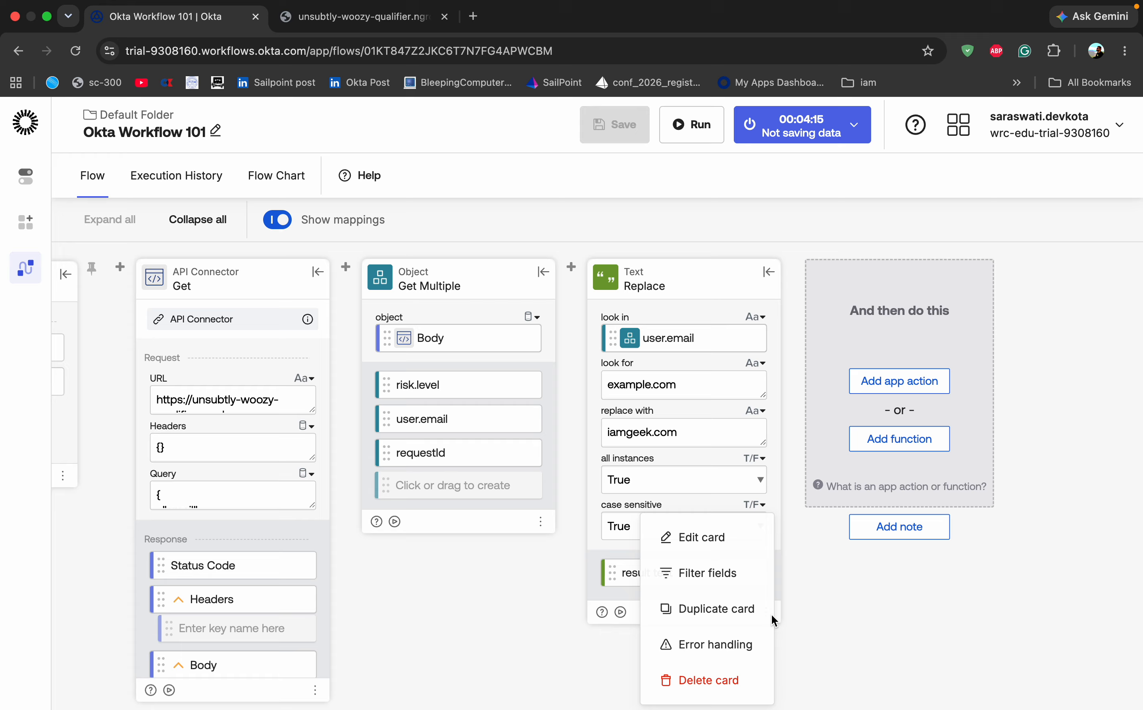
click(709, 683)
click(730, 464)
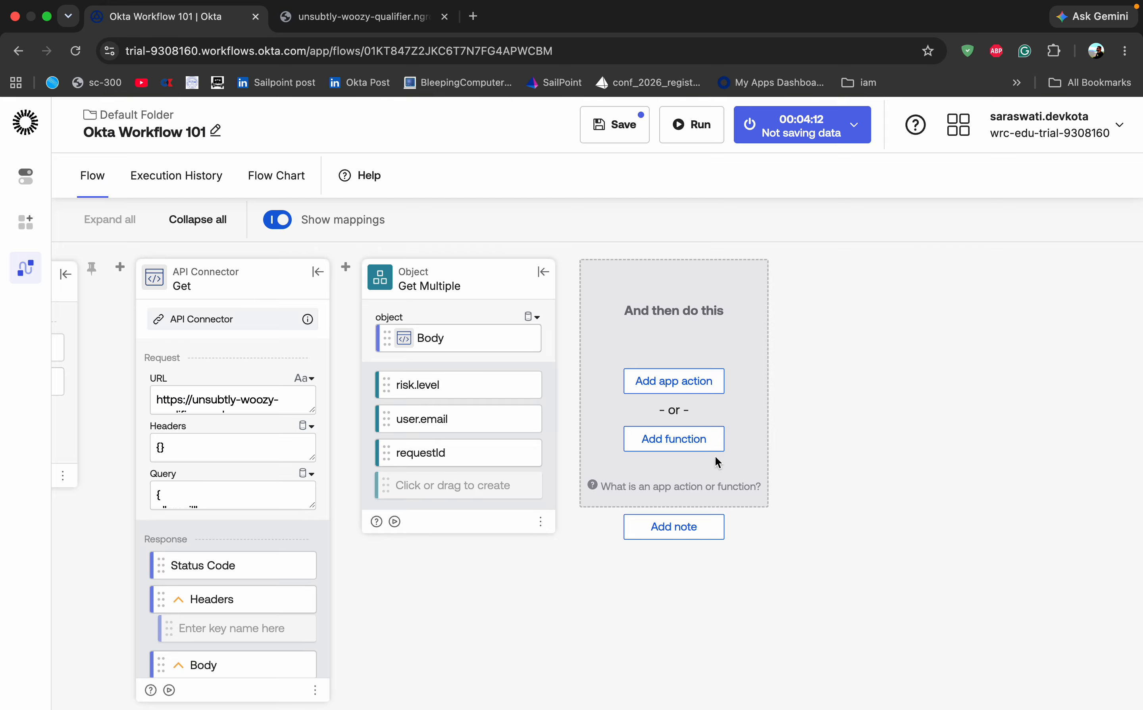
- Add a Text Replace Patterns card after the Get Multiple card
click(696, 445)
scroll(626, 488, down, 3)
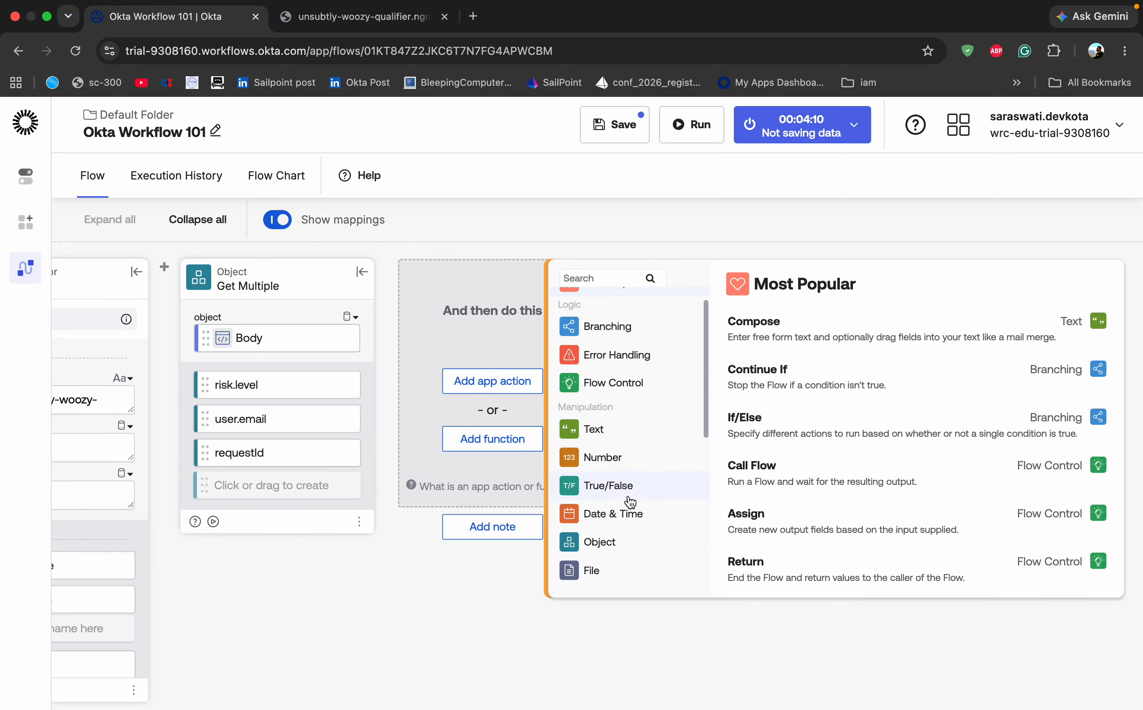
scroll(631, 497, up, 1)
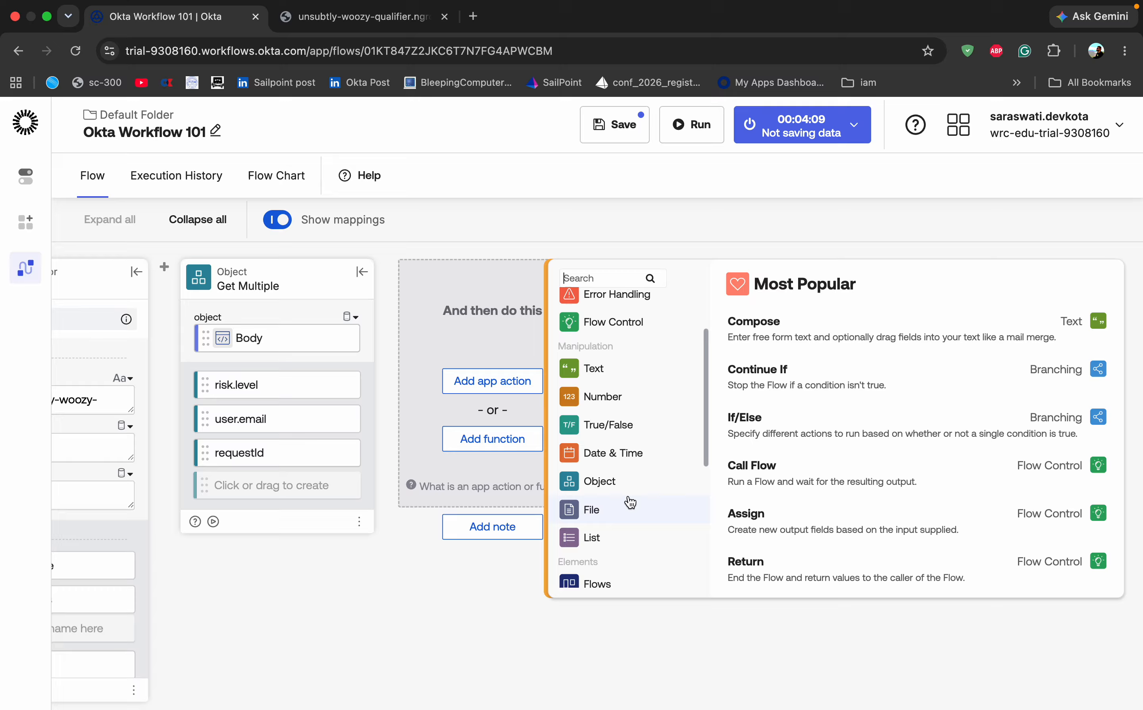
click(594, 378)
scroll(875, 488, down, 7)
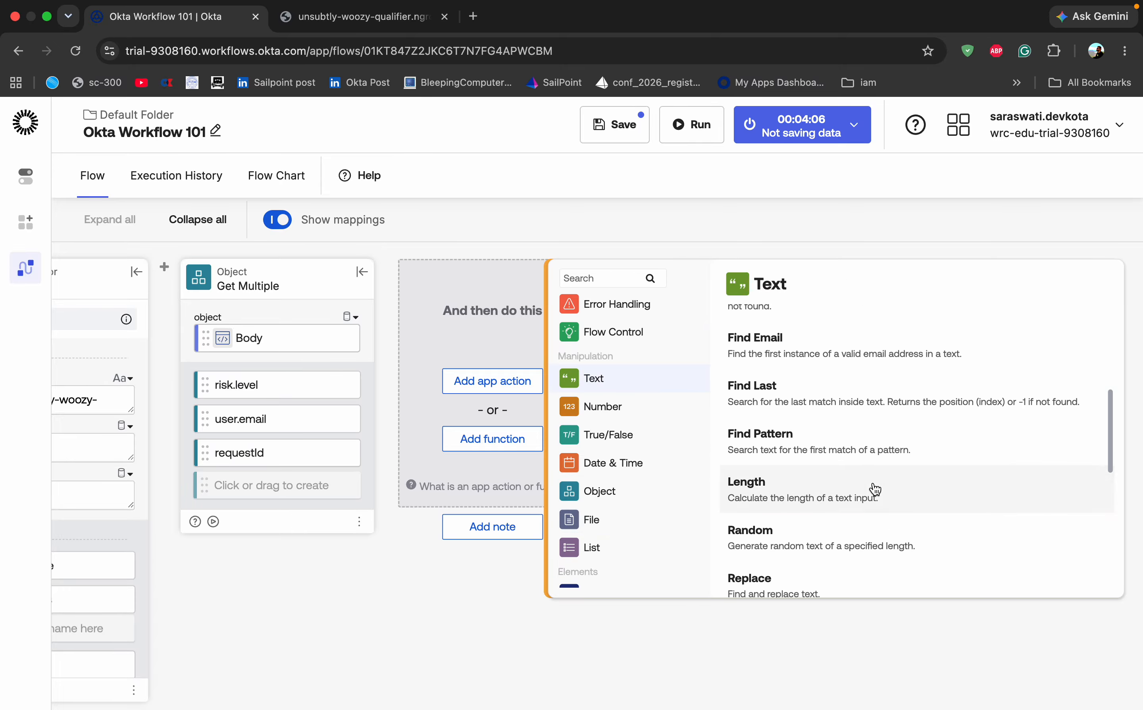
scroll(875, 488, down, 3)
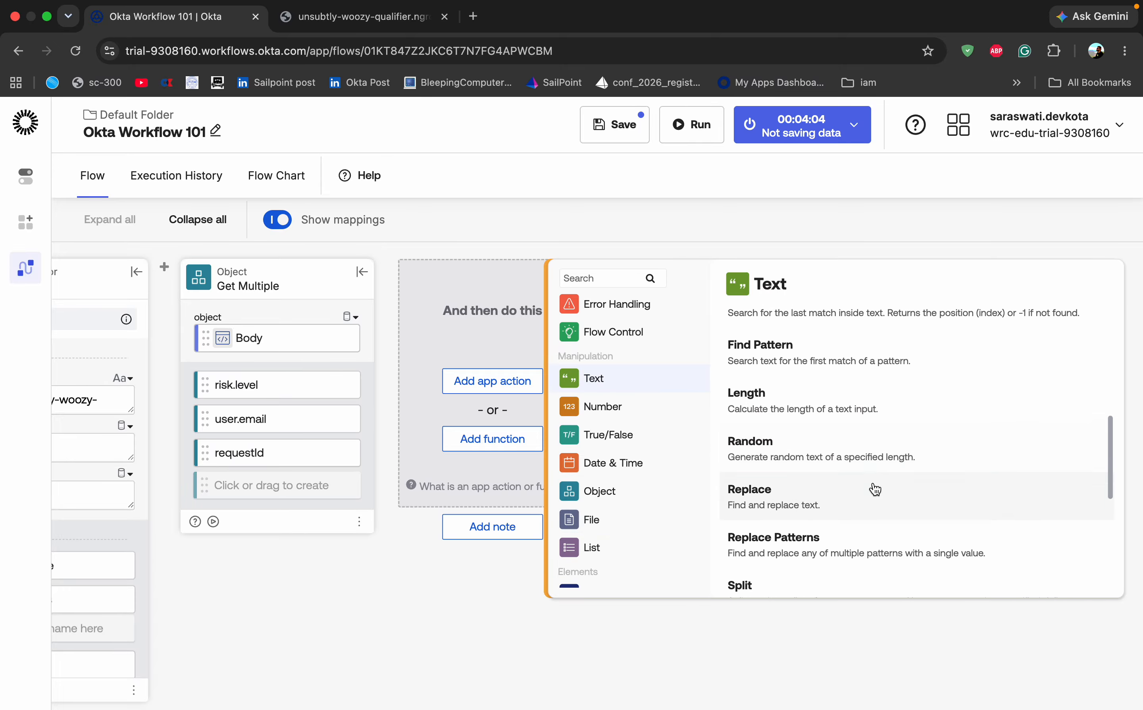
scroll(875, 489, down, 1)
click(773, 429)
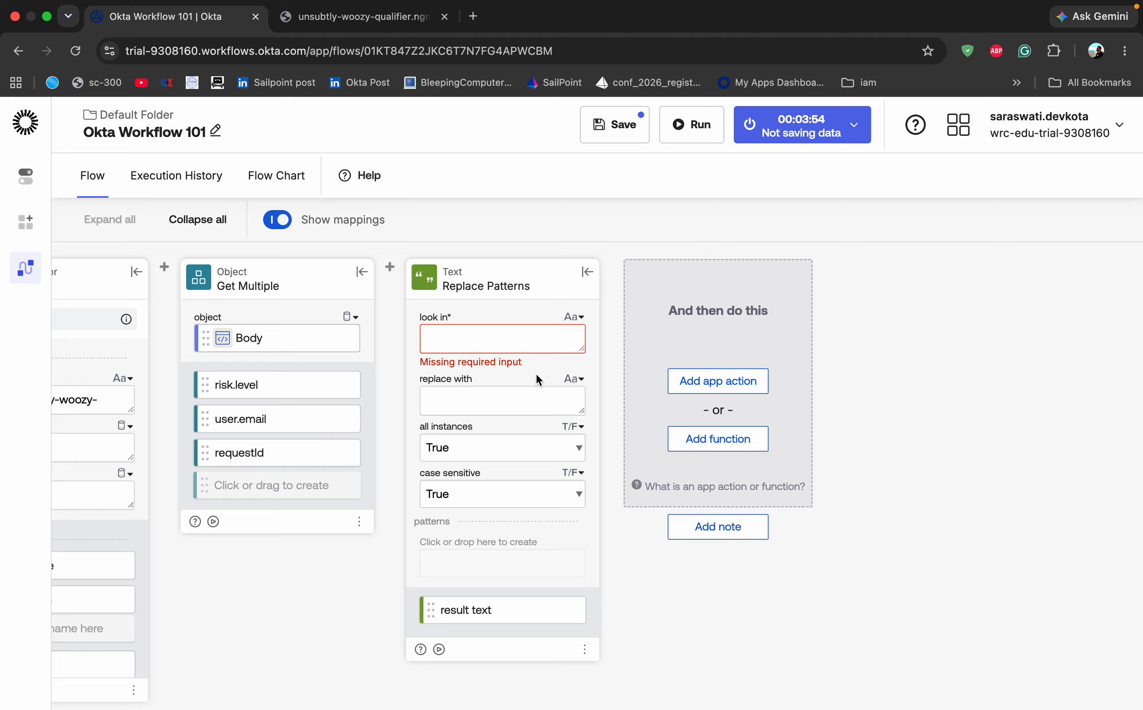
- Delete the Replace Patterns card from the flow and confirm the deletion
click(489, 404)
click(591, 653)
click(540, 678)
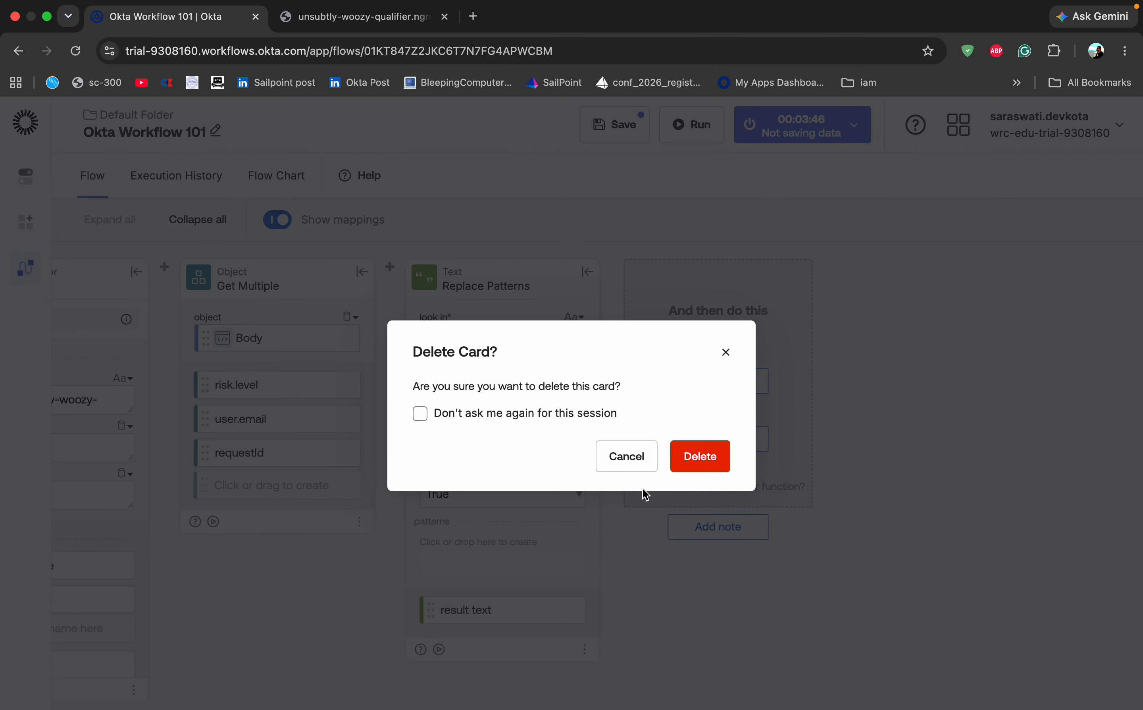
click(692, 462)
- Add a Text Split card after the Get Multiple card
click(494, 444)
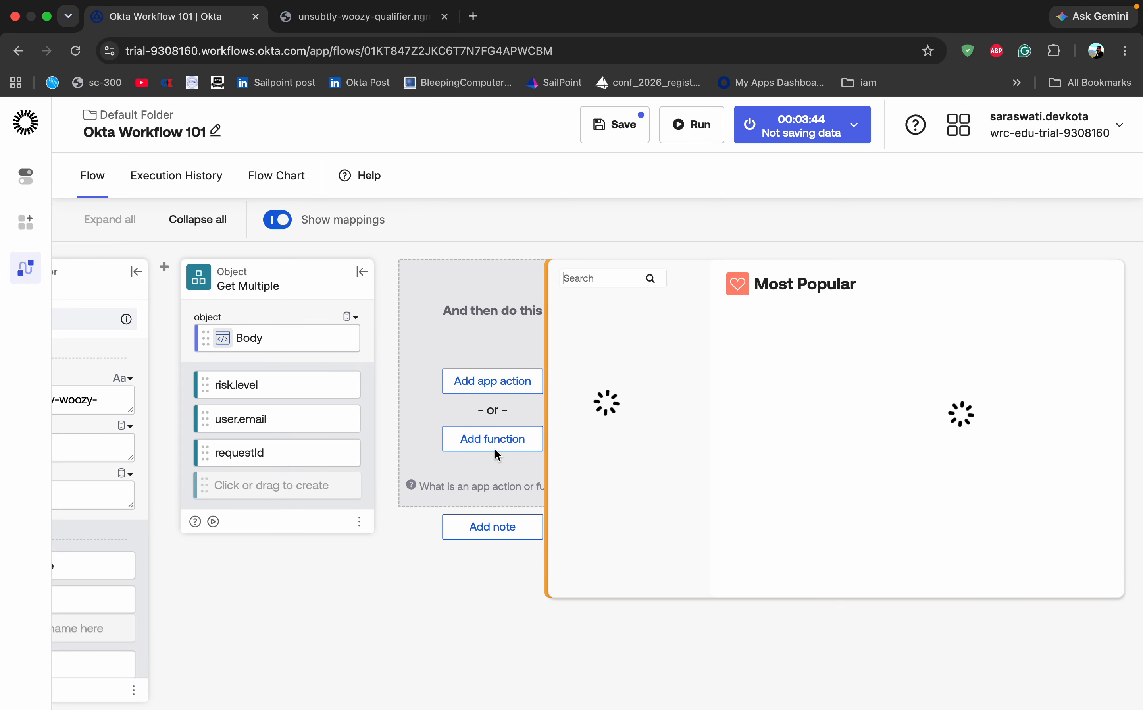
click(603, 454)
scroll(790, 503, down, 5)
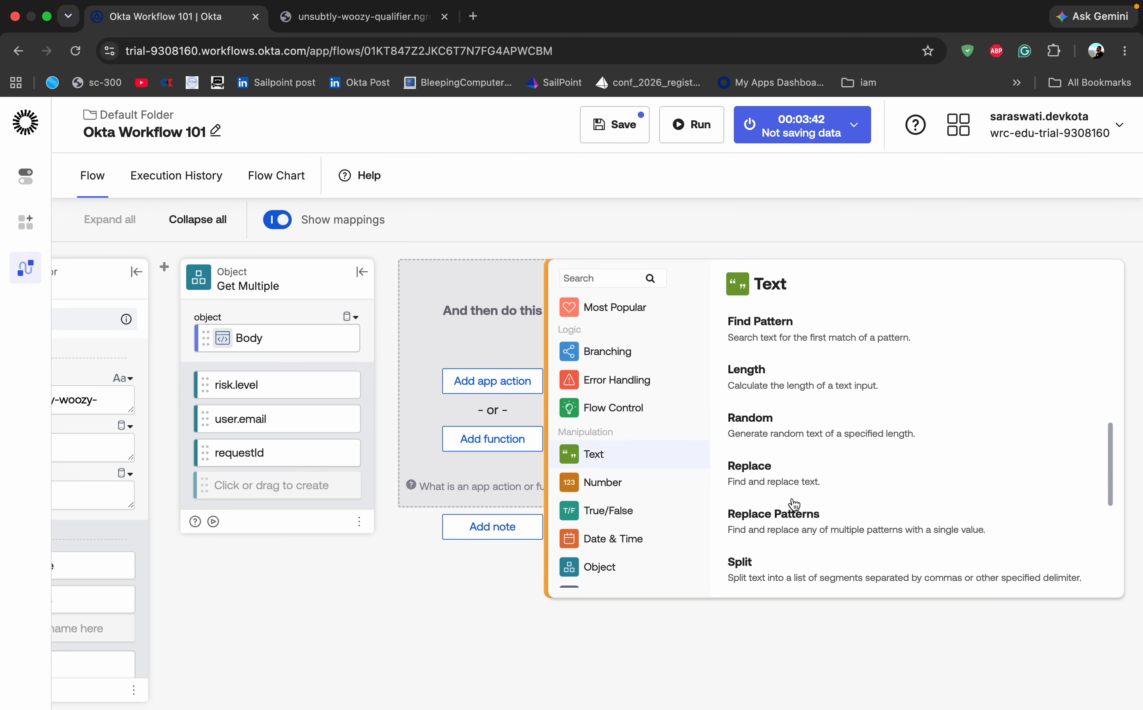
scroll(794, 504, down, 4)
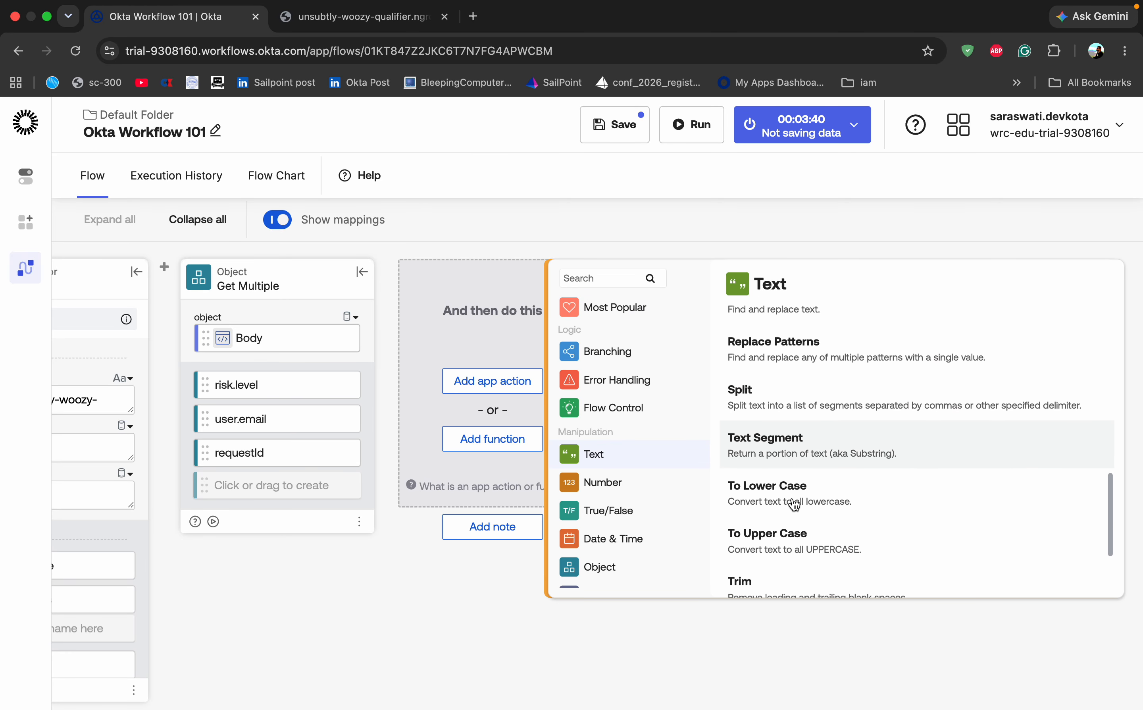
click(775, 403)
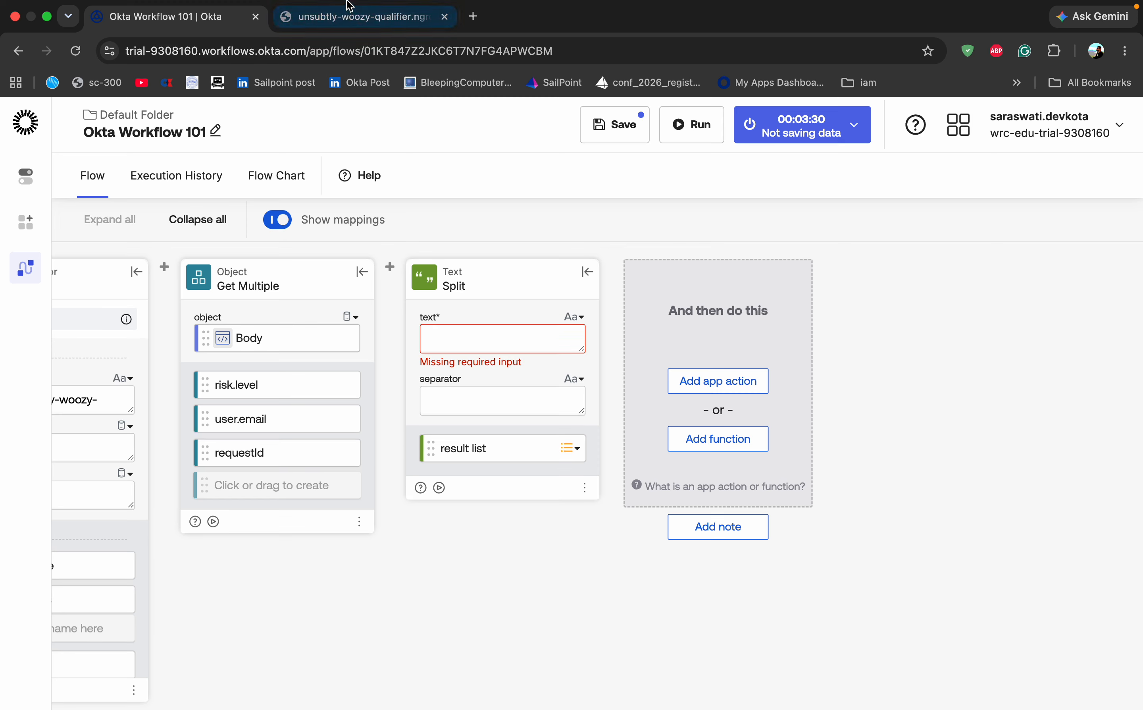
- Examine the username field in the risk-profile API response in the other browser tab, and return to the workflow
click(344, 14)
click(521, 388)
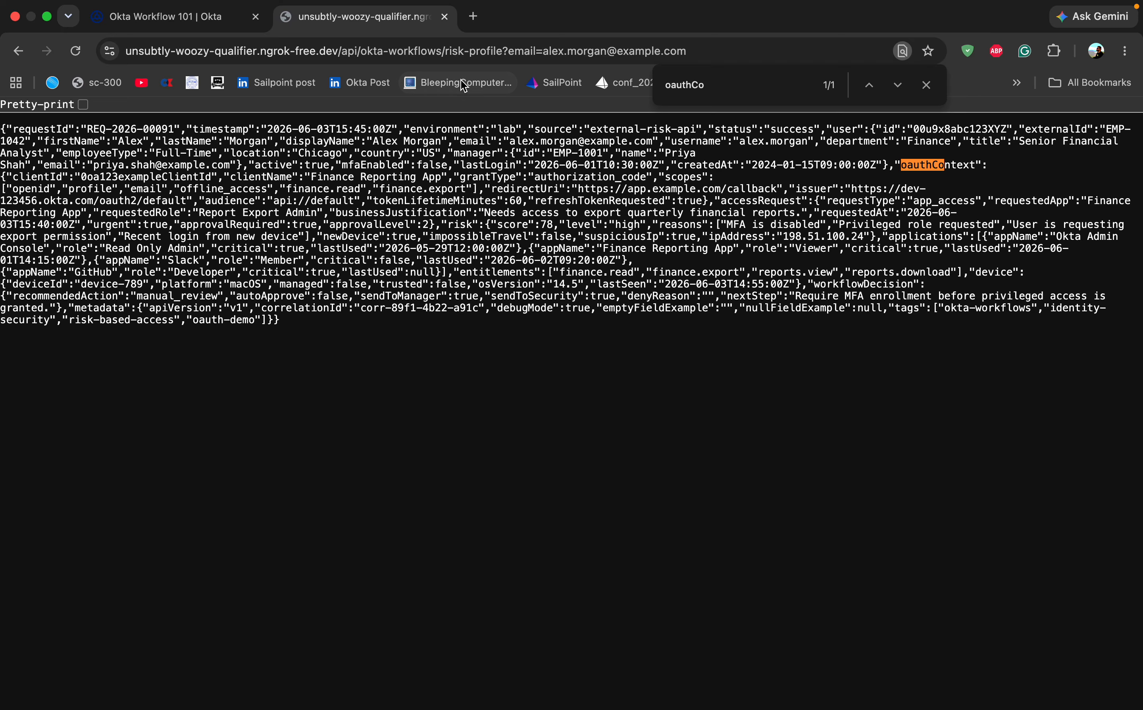
click(155, 18)
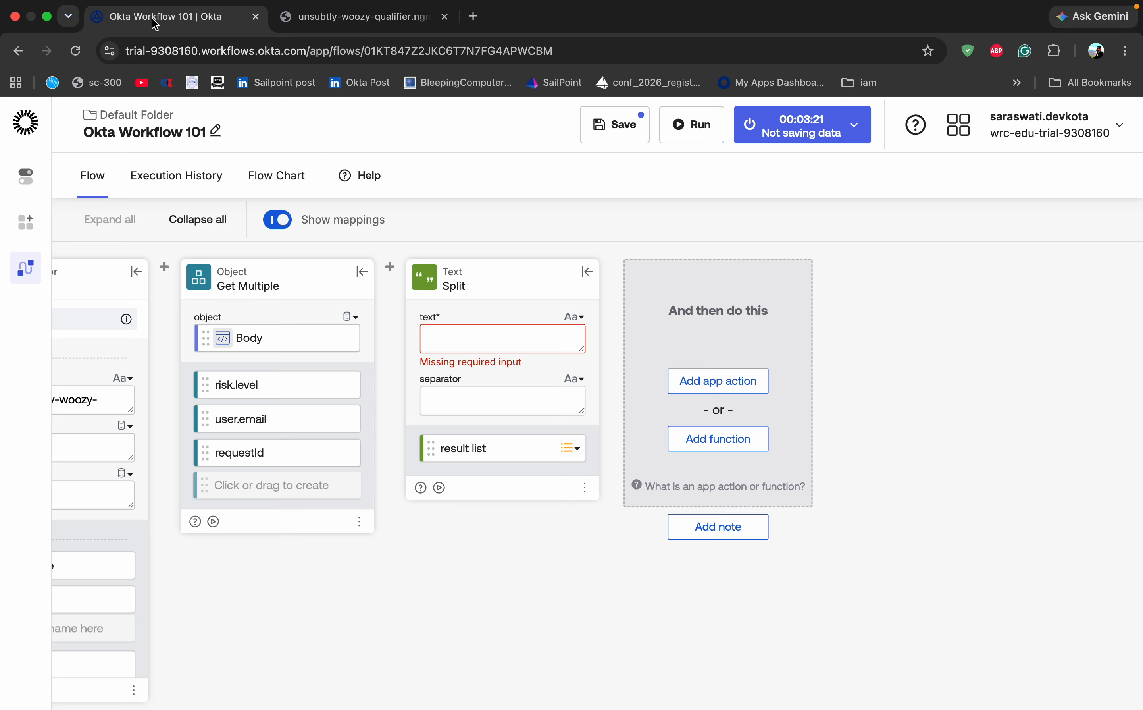
- Add a username output to the Get Multiple card and map it to the Split card's text input
click(254, 491)
text(usernam)
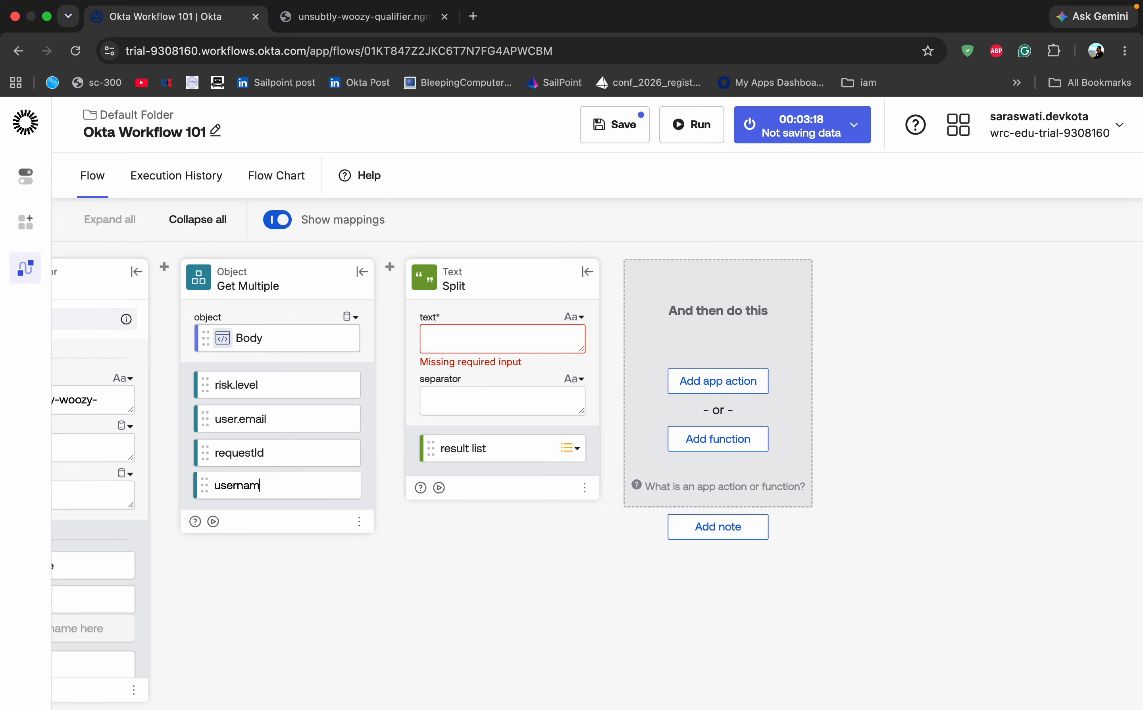
text(e)
key(Return)
drag(282, 487, 498, 334)
- Set the Split card's separator to a period (.), and save and run the flow
click(477, 397)
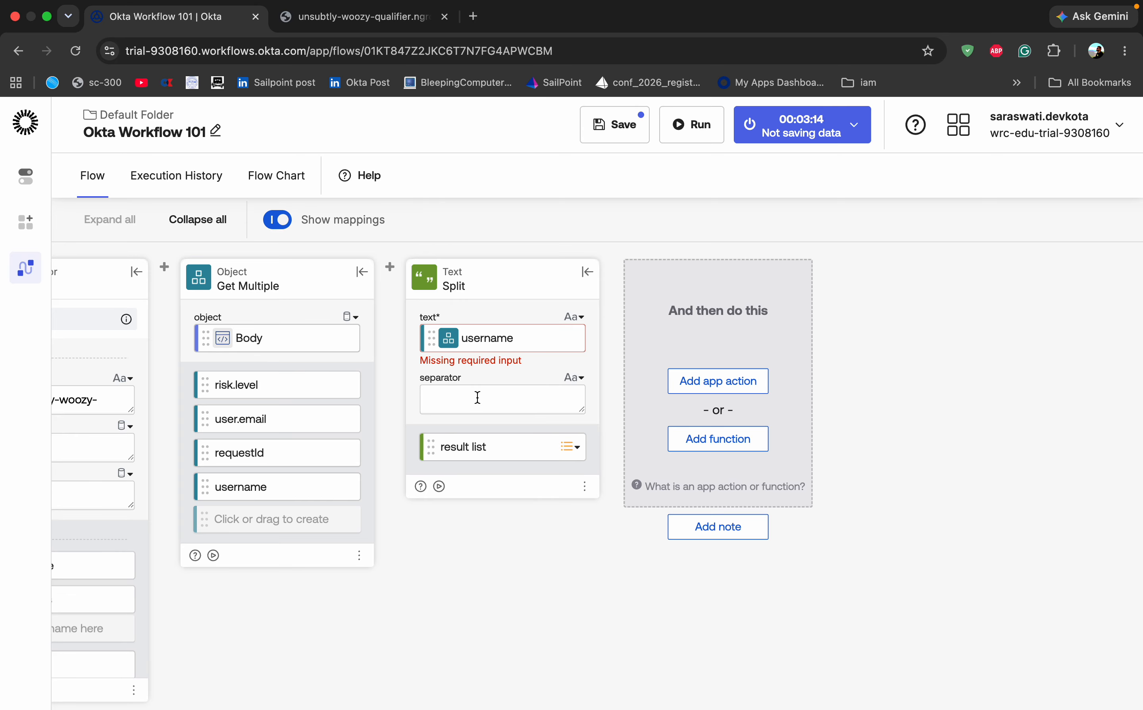
click(511, 569)
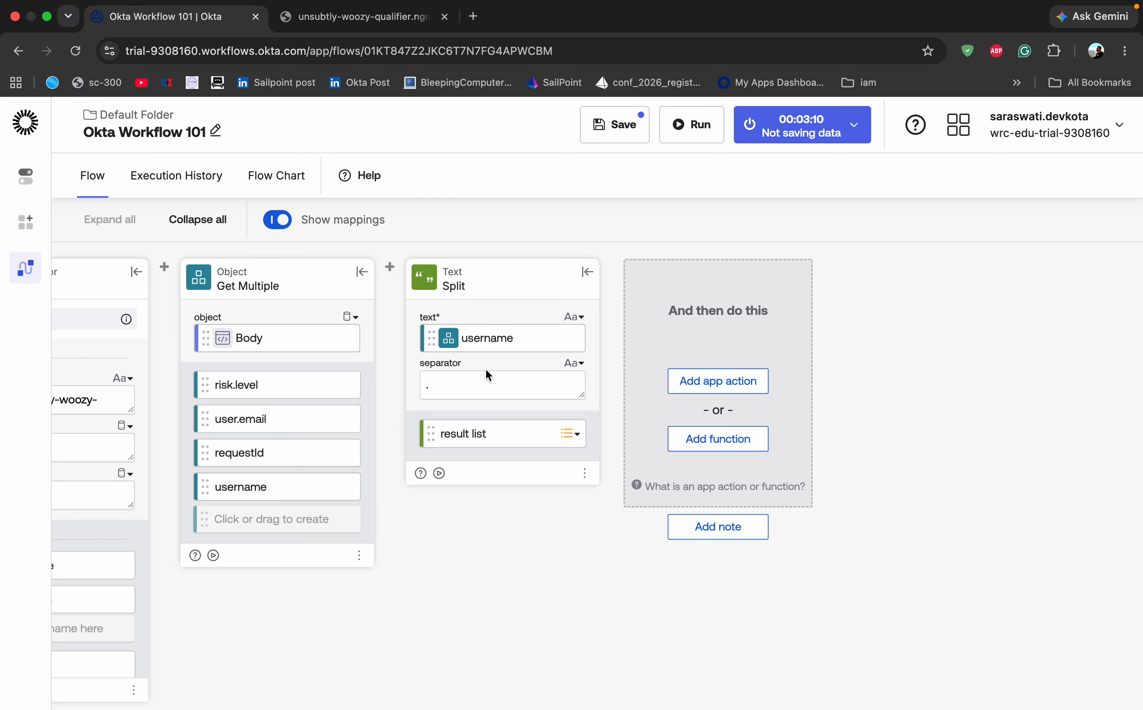
click(599, 137)
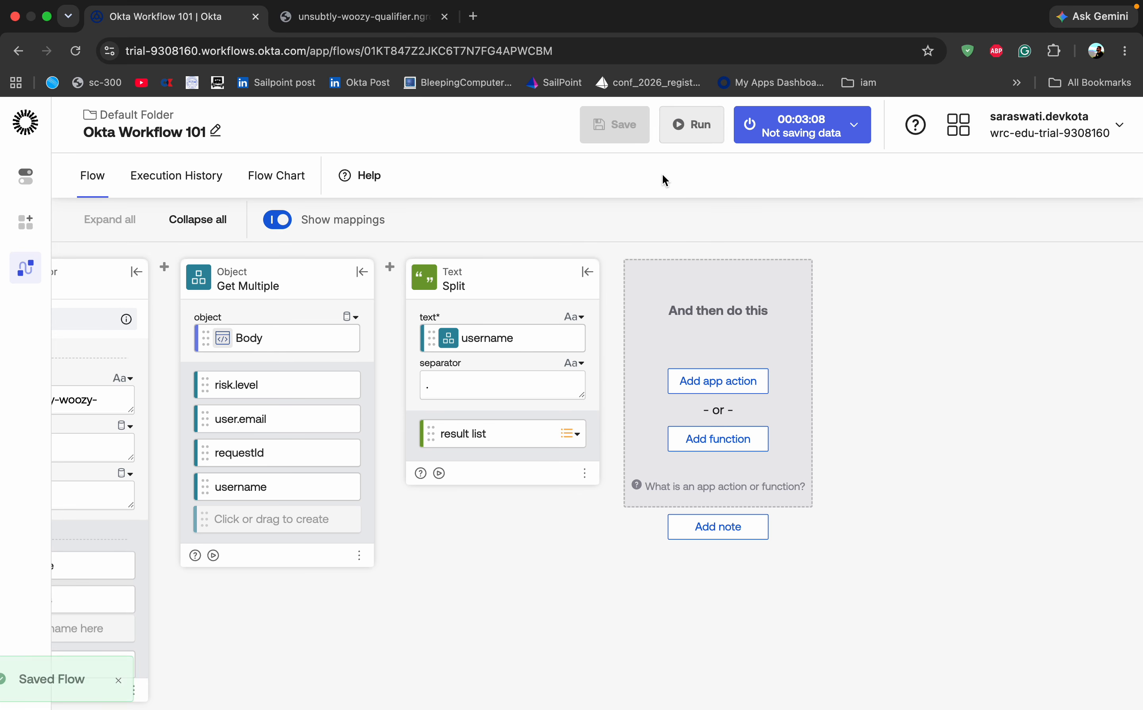
click(691, 136)
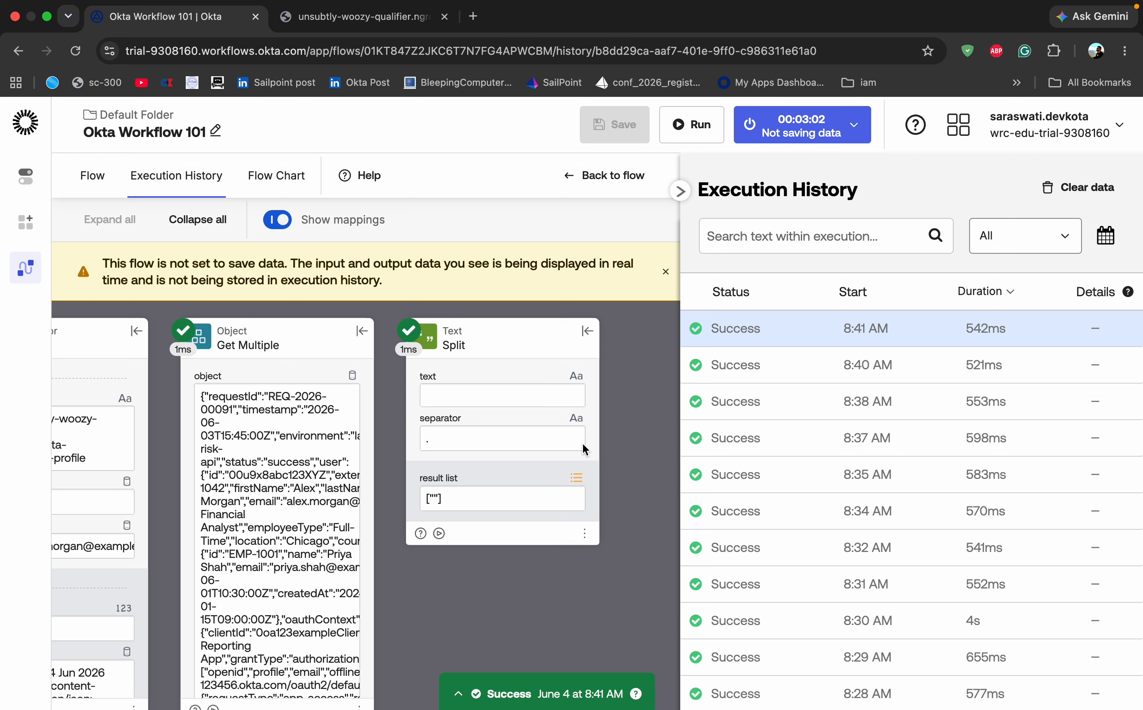
- Review the Split card's input and result list in the execution history, and return to the flow editor
scroll(561, 554, down, 1)
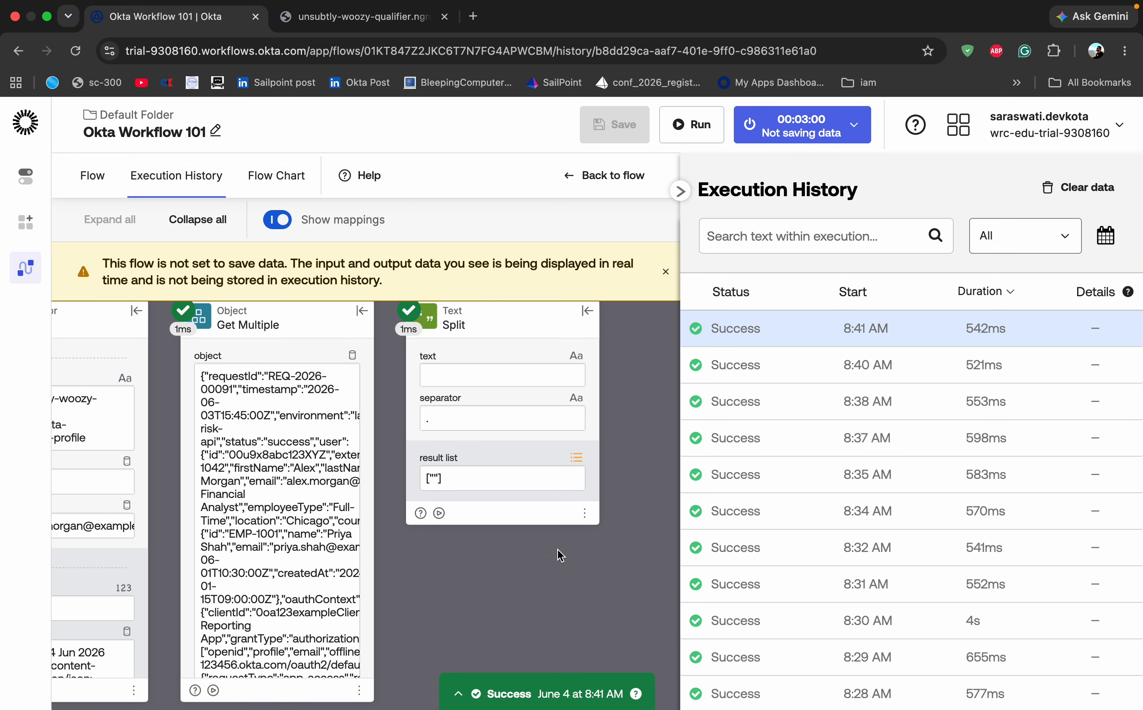
scroll(561, 555, up, 1)
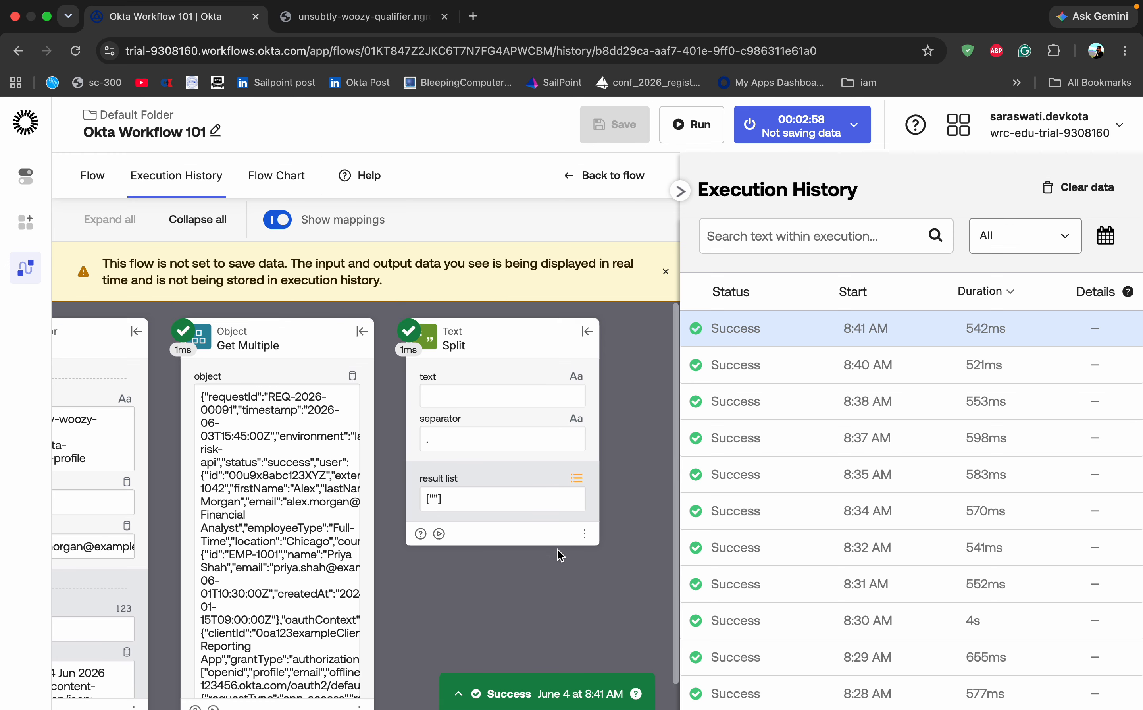
click(680, 191)
click(1026, 178)
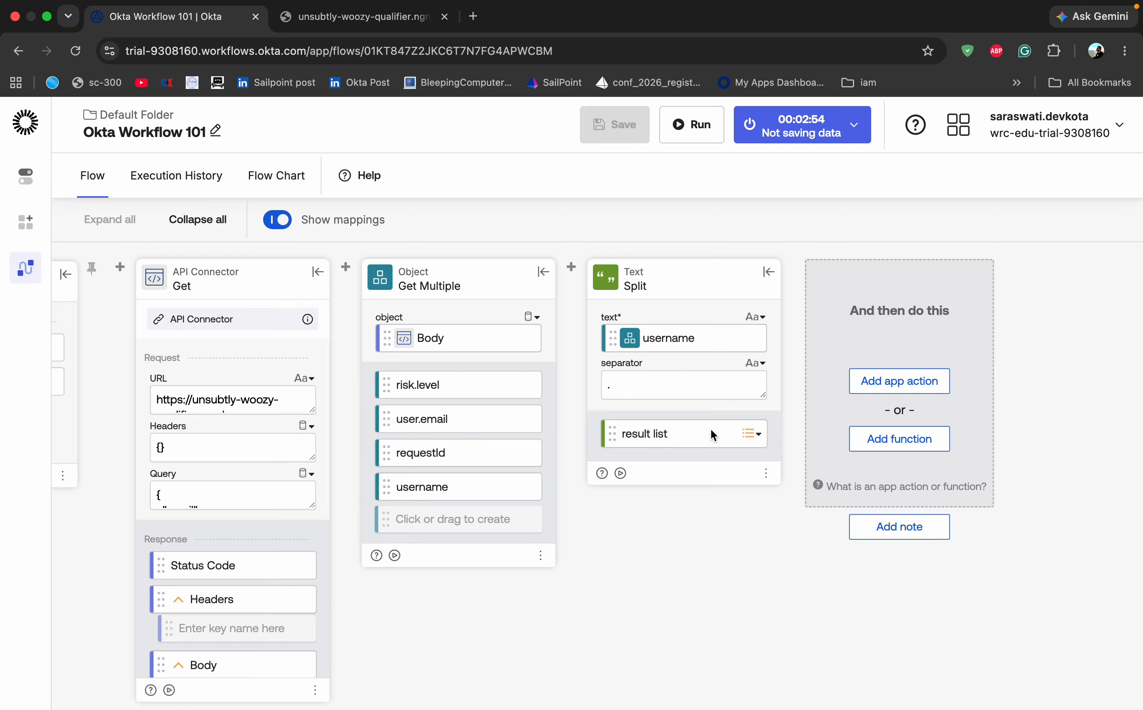
- Check where username is nested in the risk-profile API response in the other browser tab, and return to the workflow
click(475, 483)
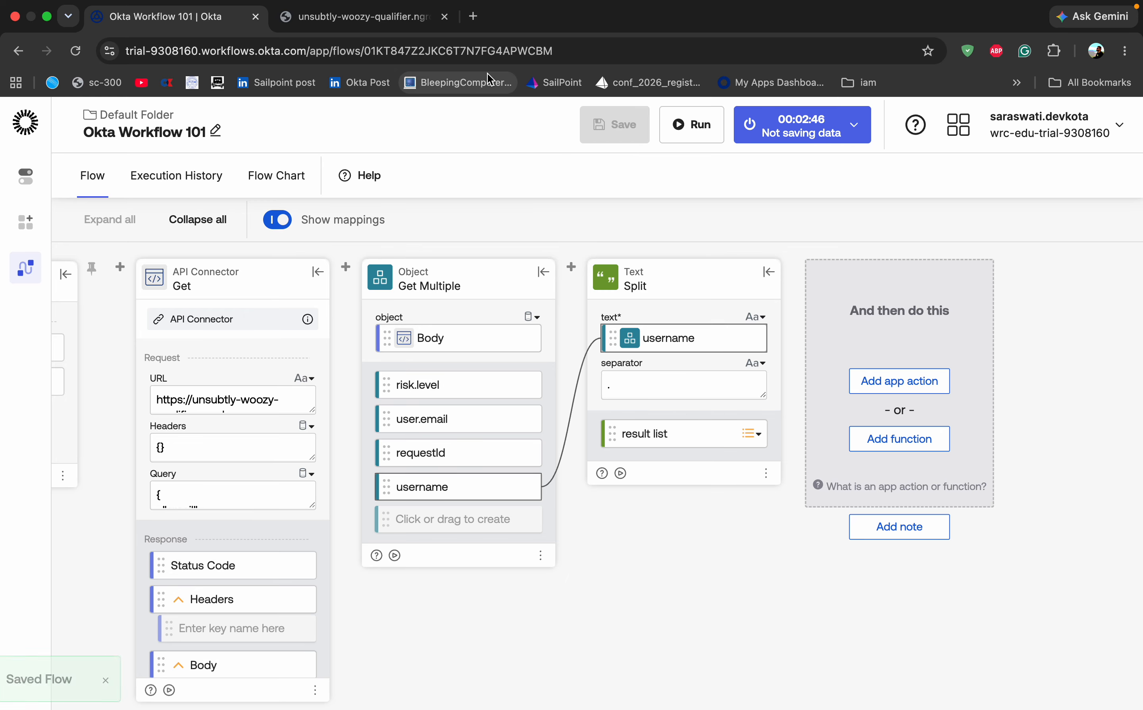
click(365, 18)
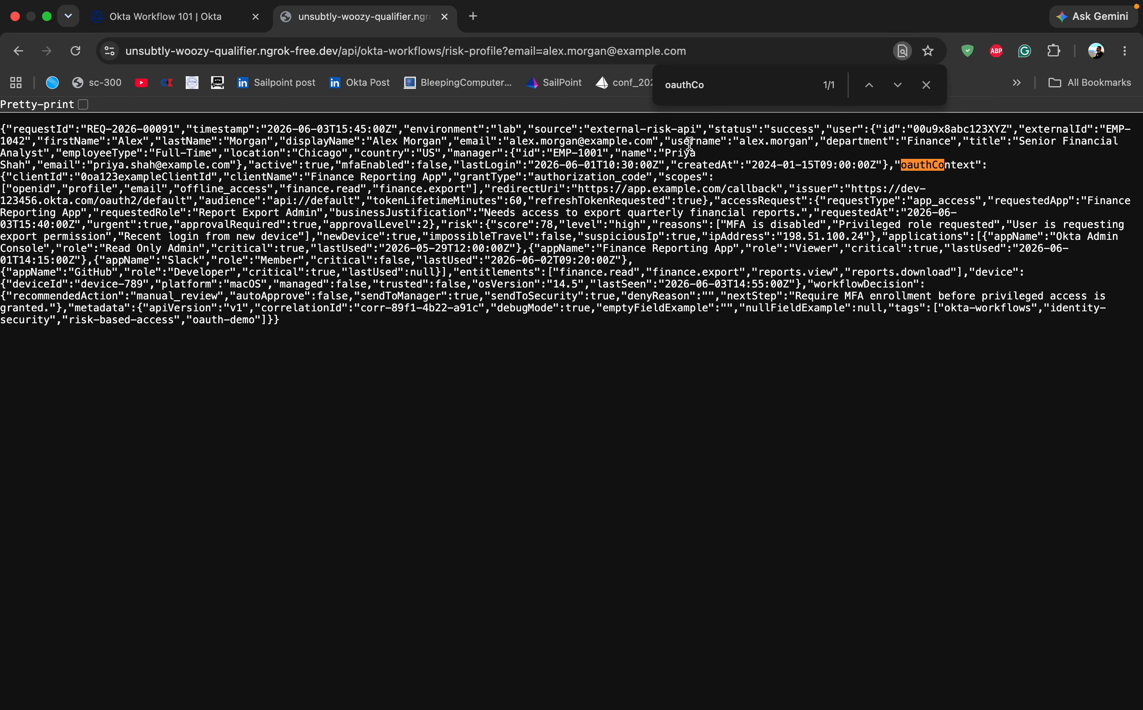
click(164, 17)
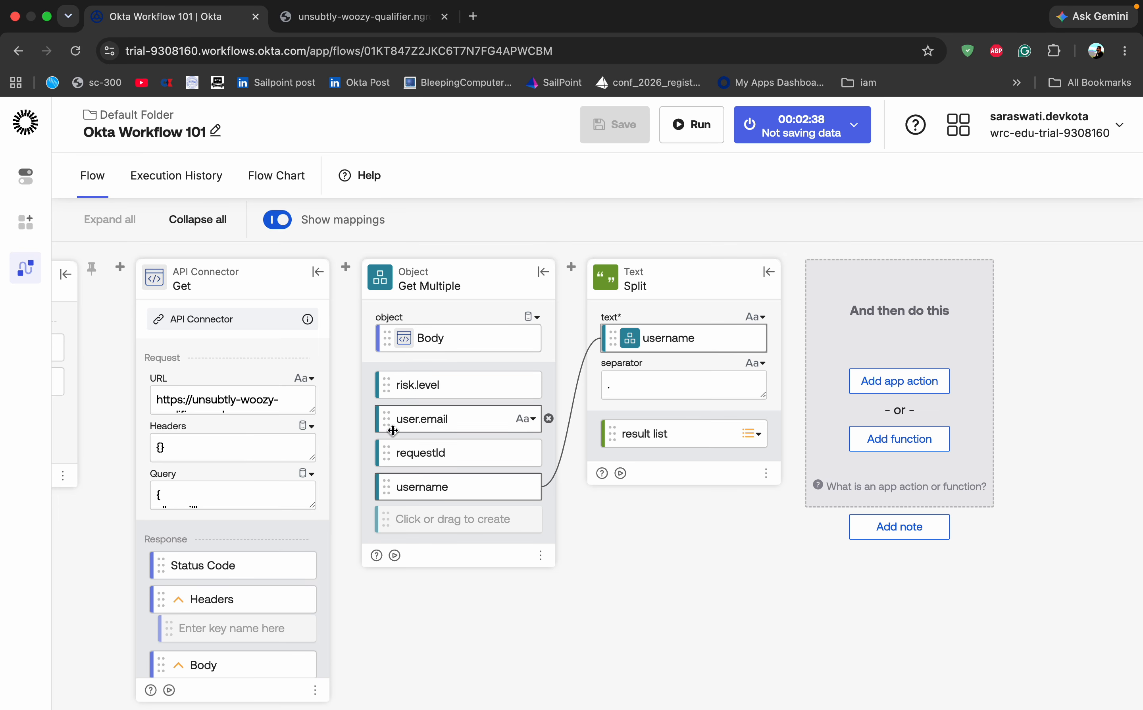
- Replace the Get Multiple card's username output with user.username and map it to the Split card's text input
click(548, 486)
click(439, 486)
text(u)
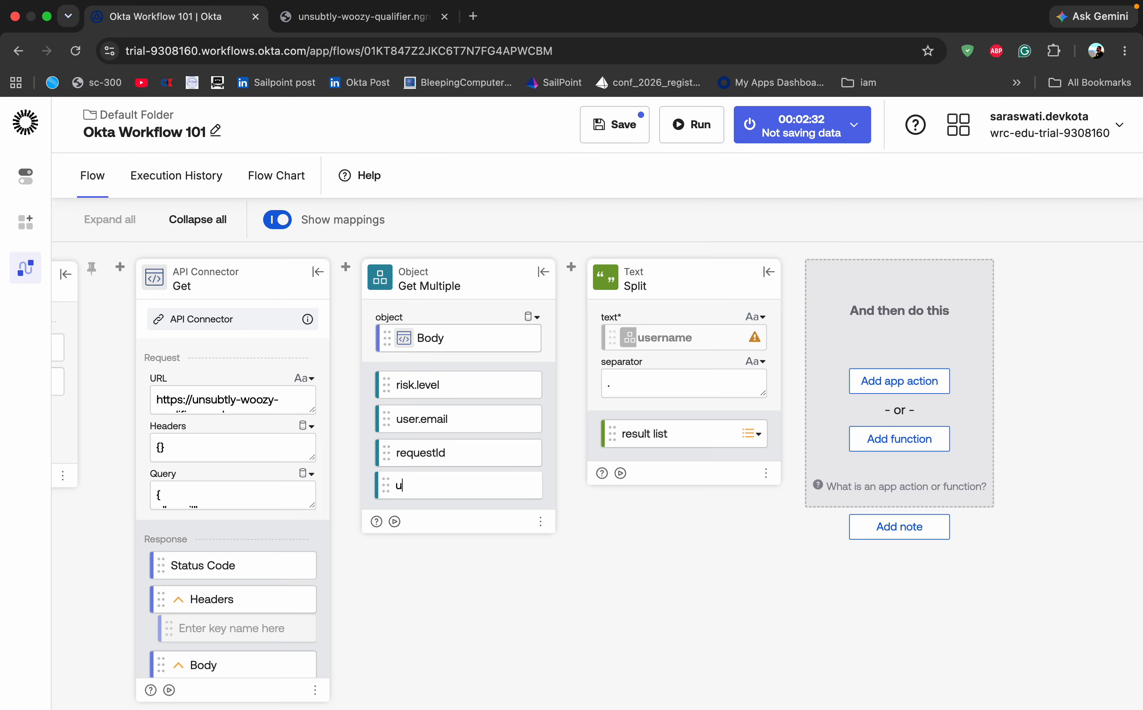
text(ser.username)
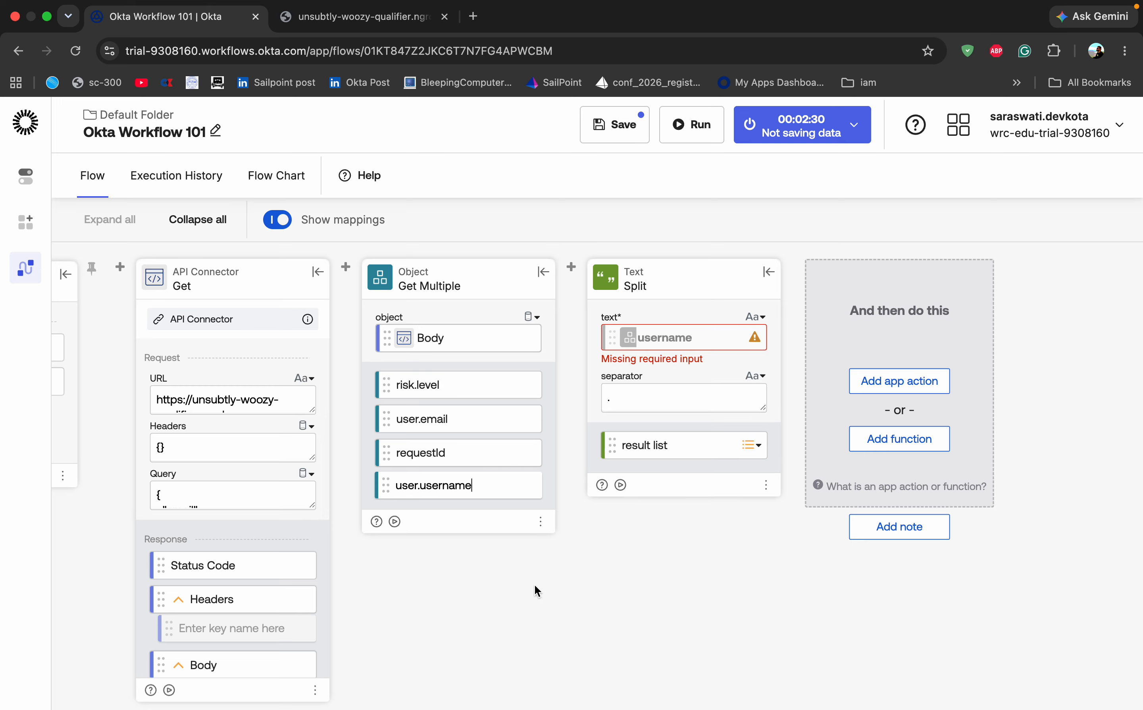
click(543, 638)
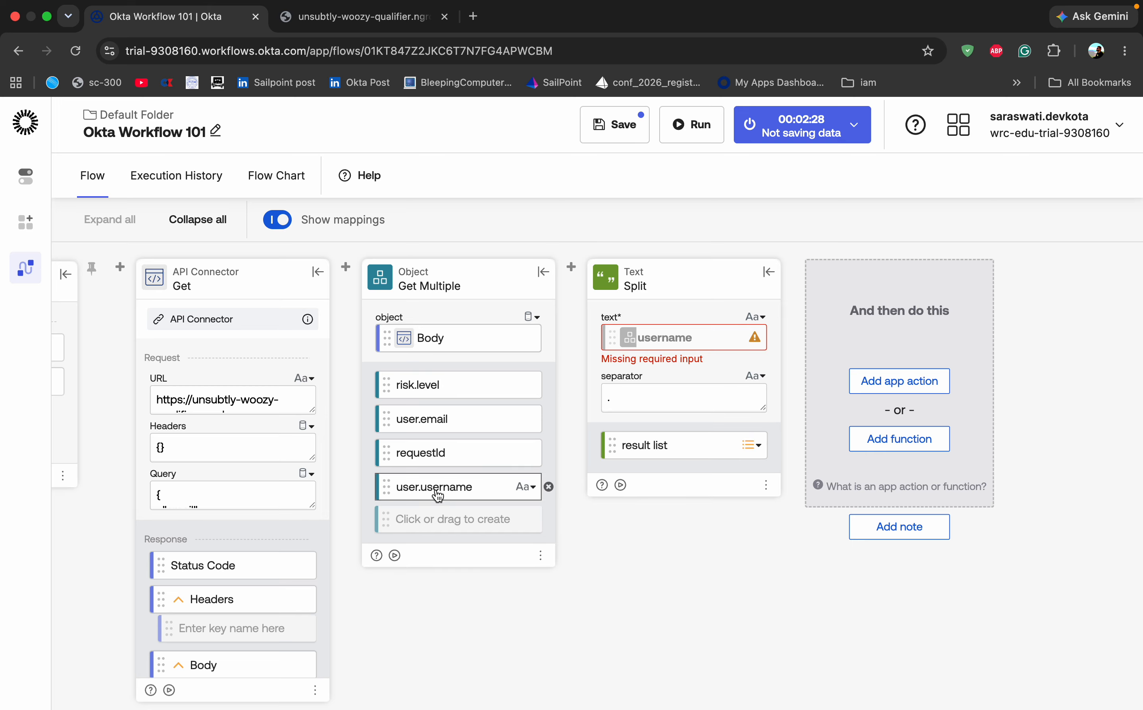
drag(434, 488, 673, 339)
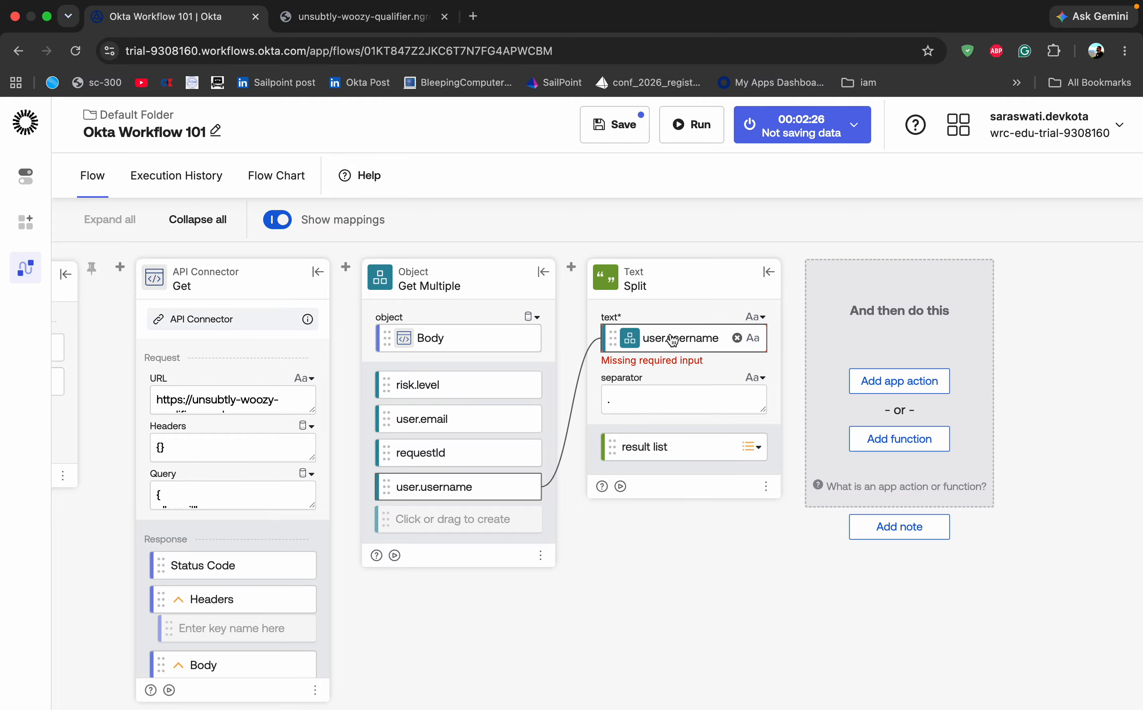
- Save and run the flow to test the Split card with user.username, and return to the flow editor
click(623, 124)
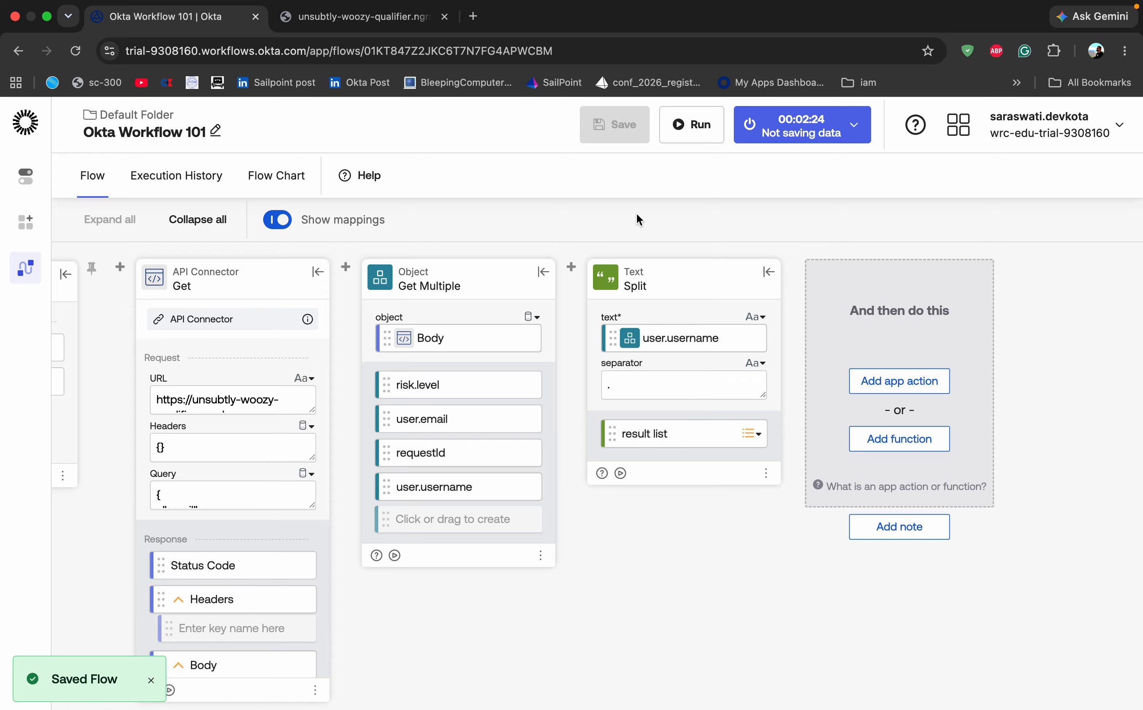
click(692, 133)
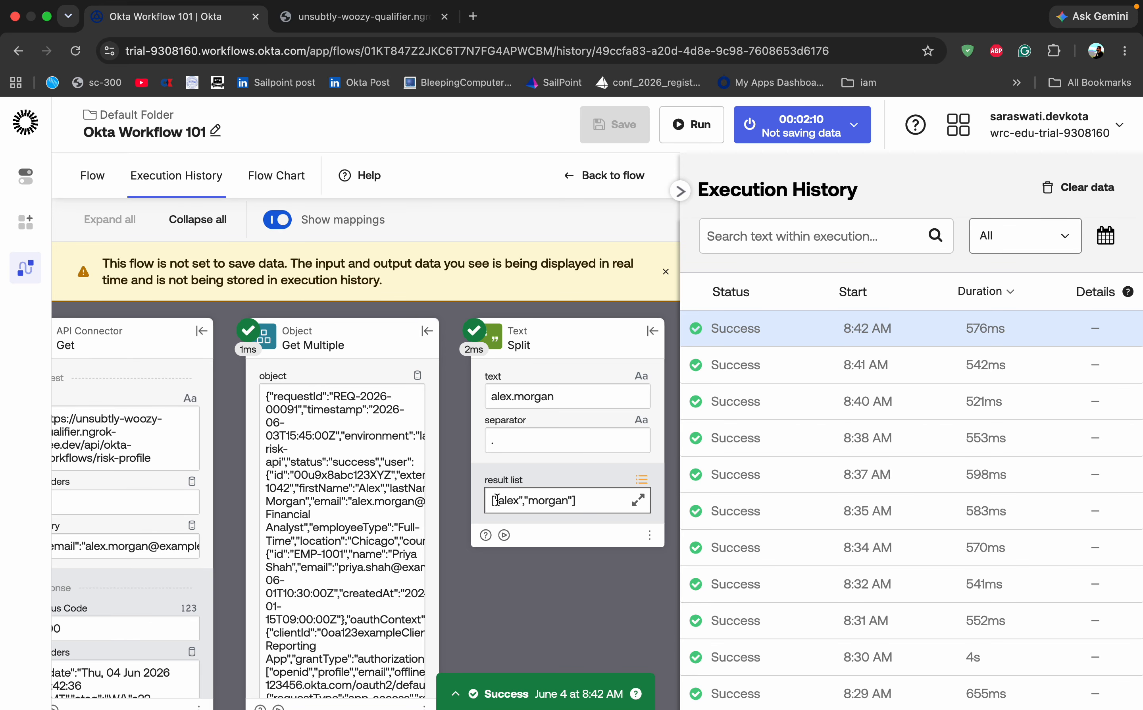
click(680, 190)
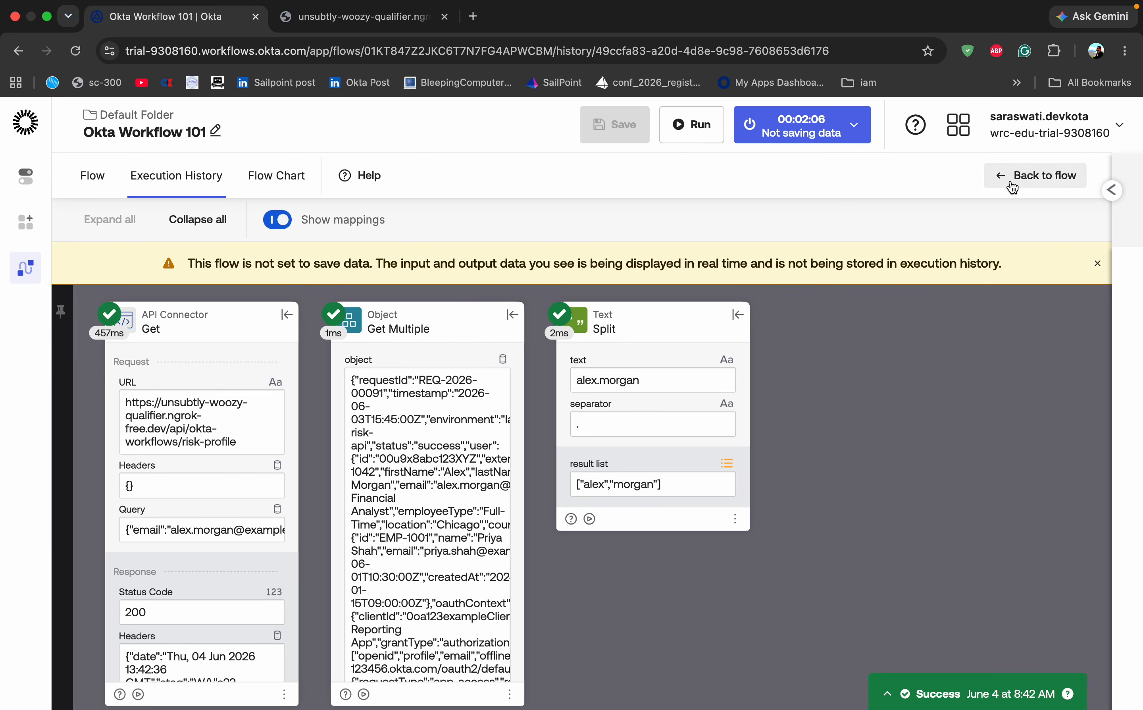
click(1035, 175)
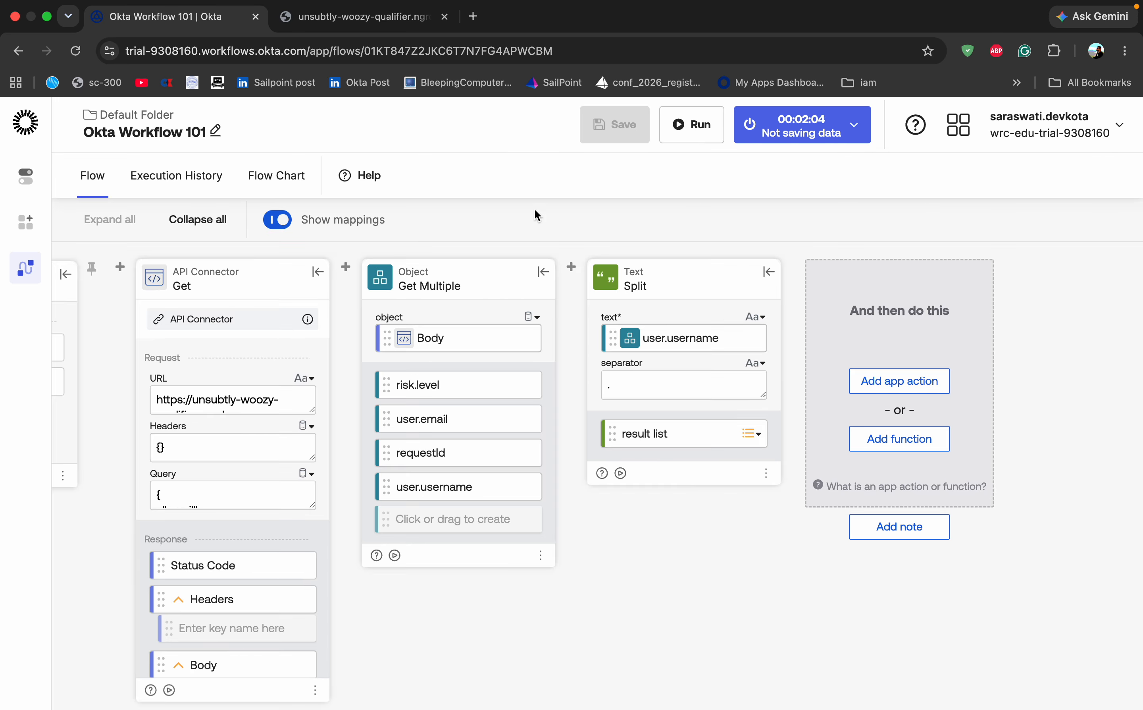
- Delete the Text Split card from the flow and confirm the deletion
click(765, 472)
click(690, 657)
click(730, 462)
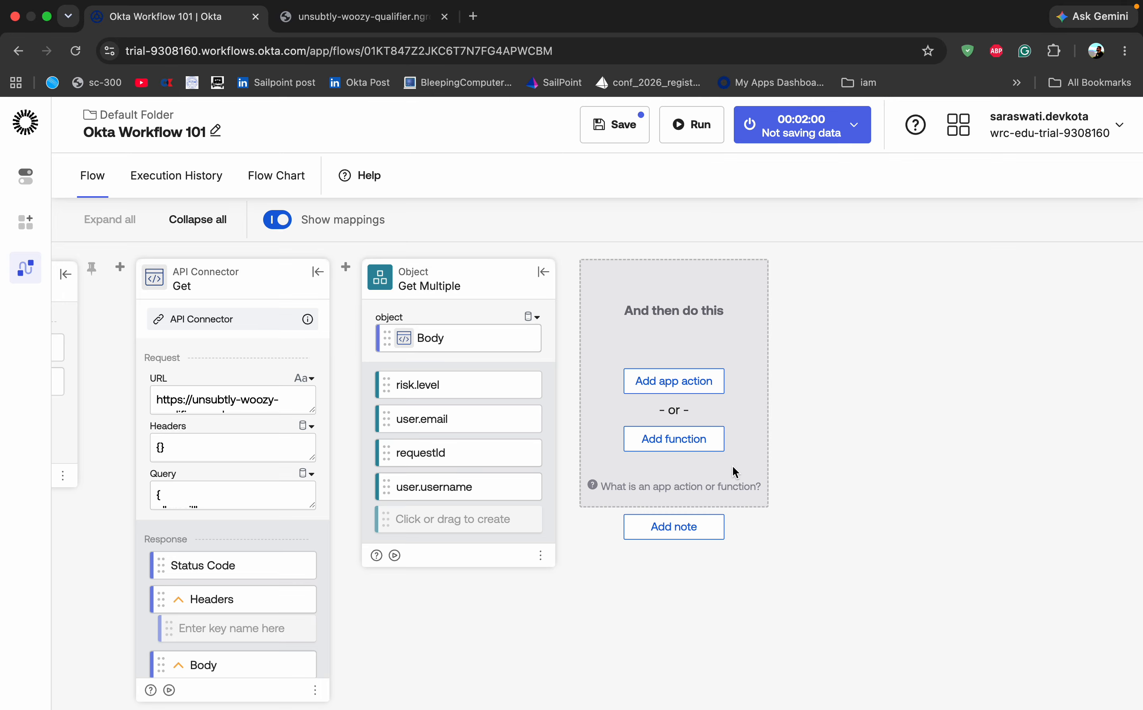
- Add the Text Segment function from the Text category after the Get Multiple card
click(703, 442)
click(668, 451)
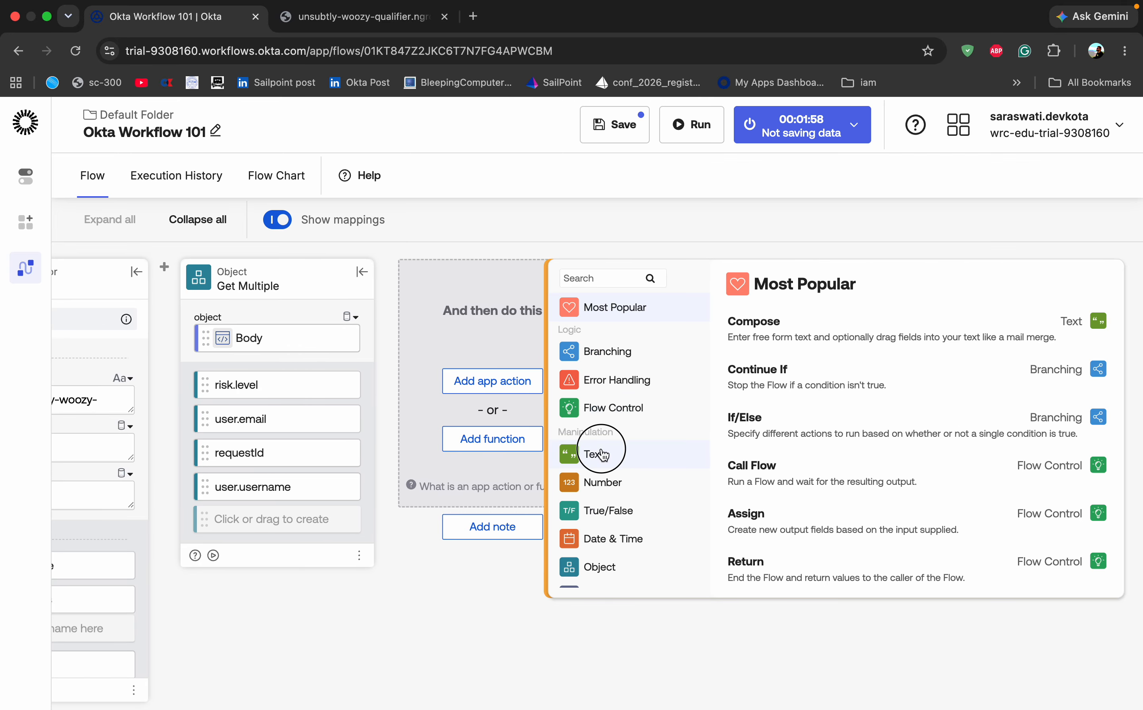
scroll(807, 406, down, 9)
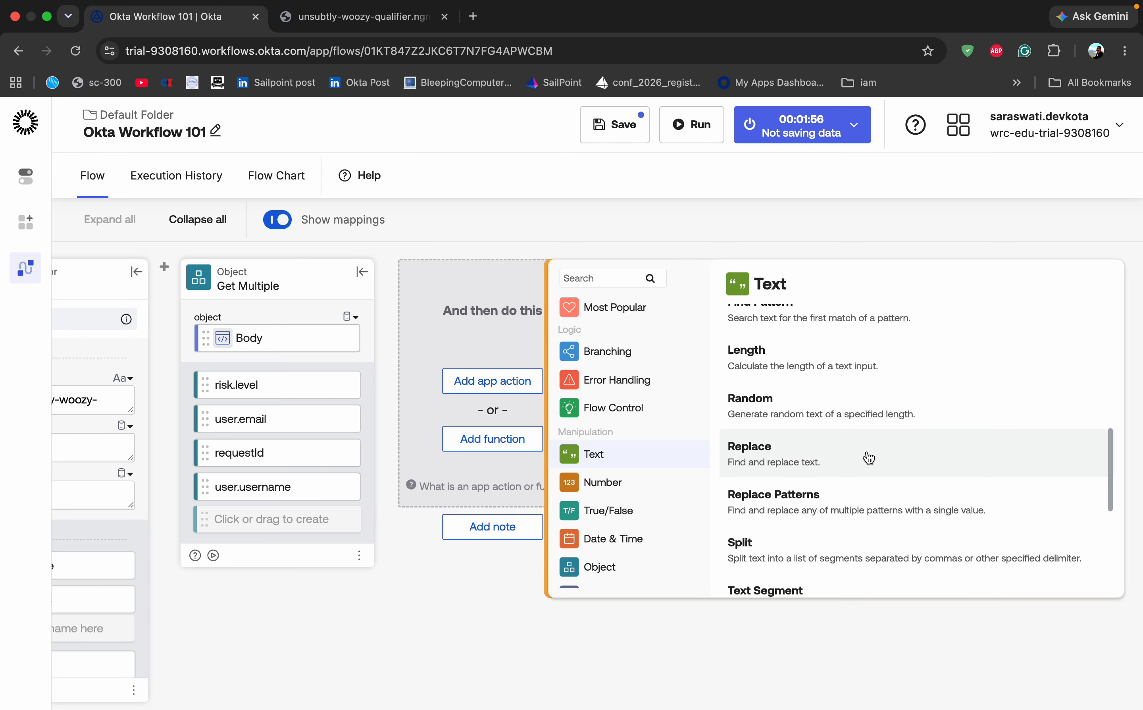
scroll(868, 457, down, 2)
scroll(868, 458, down, 2)
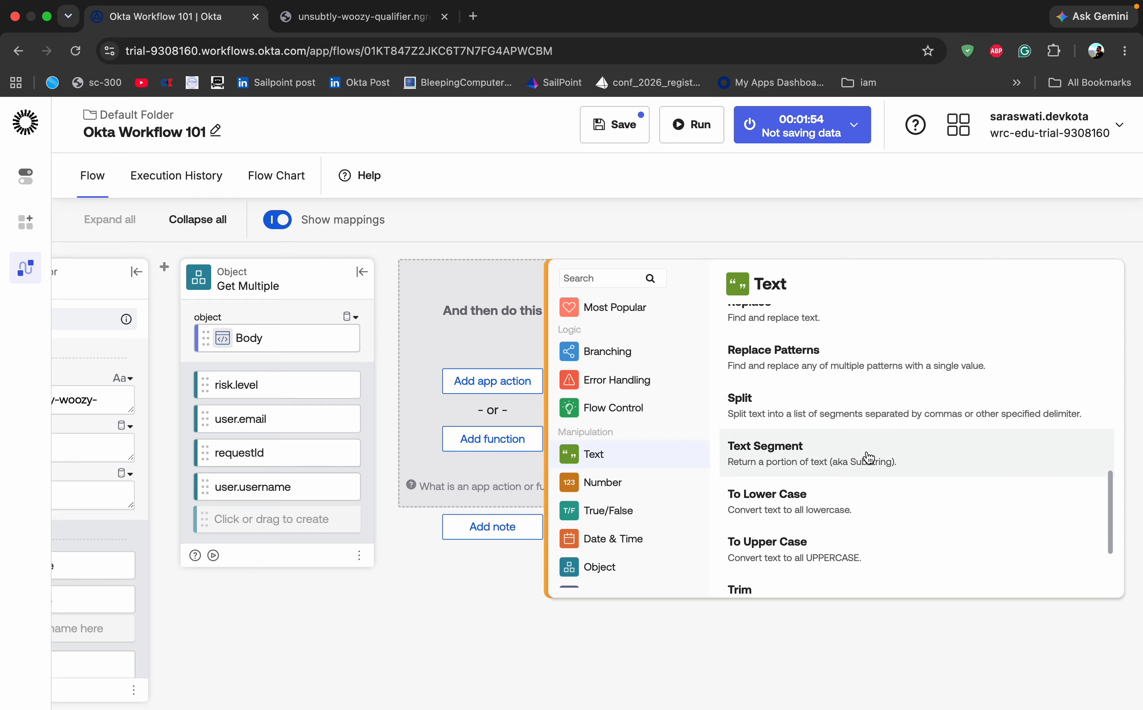
scroll(866, 458, down, 2)
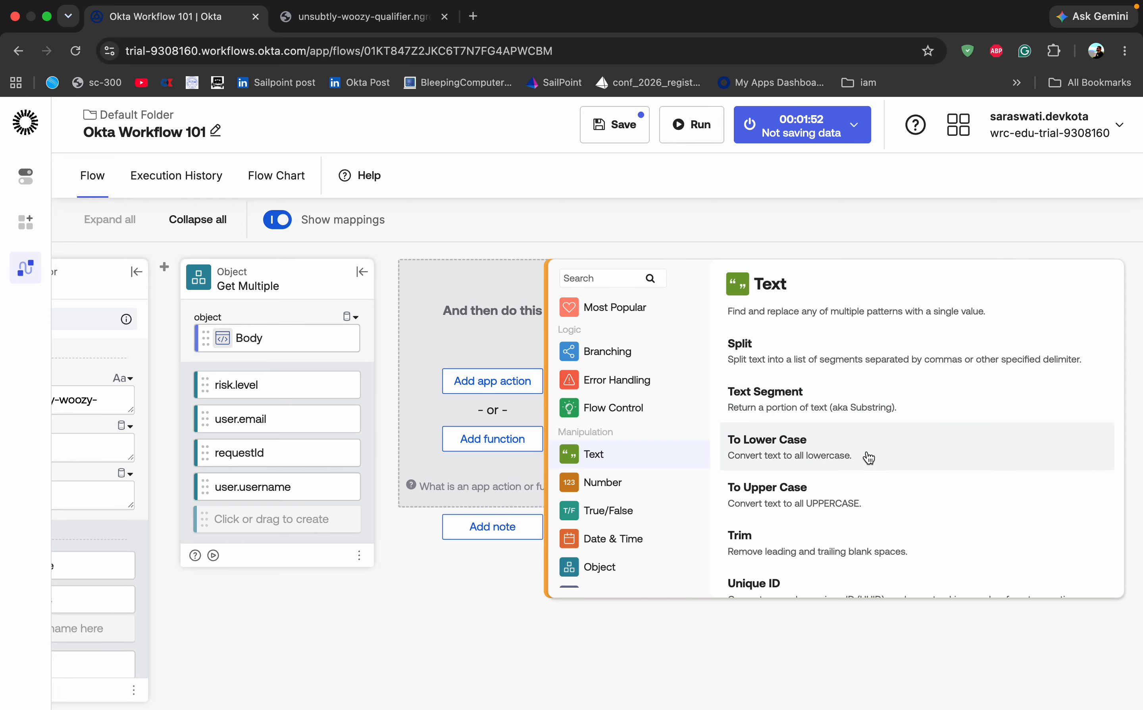
click(764, 403)
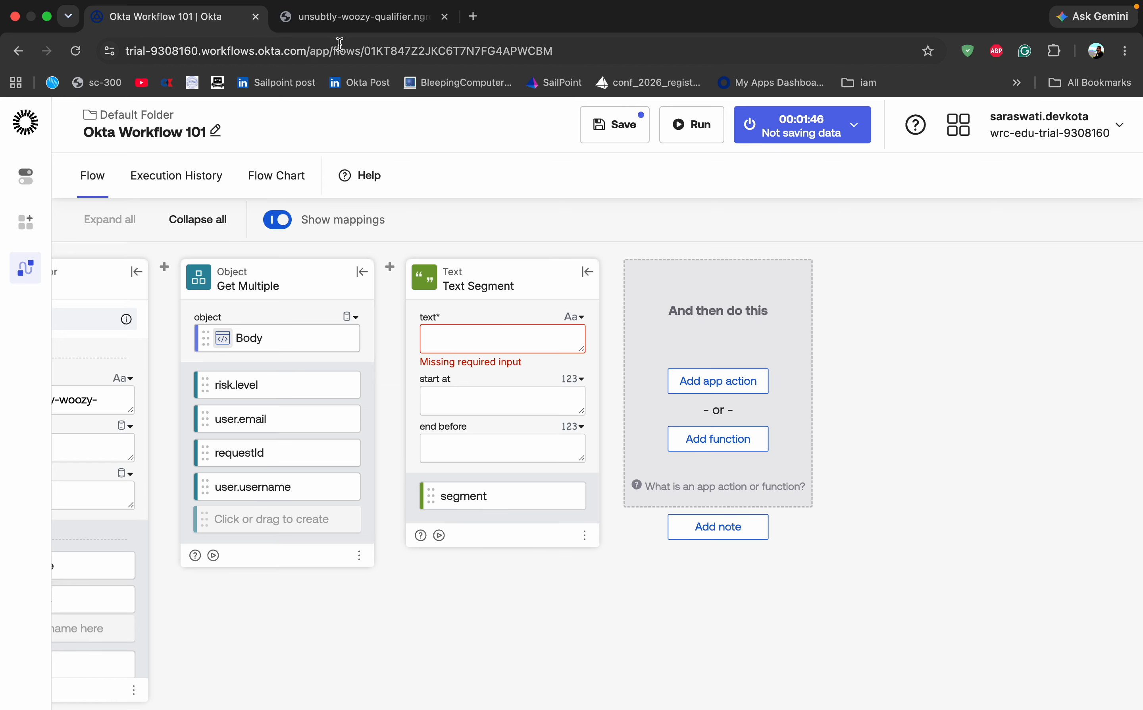
- Examine the email value in the risk-profile API response in the other browser tab, close the ad-blocker page, and return to the workflow
click(331, 31)
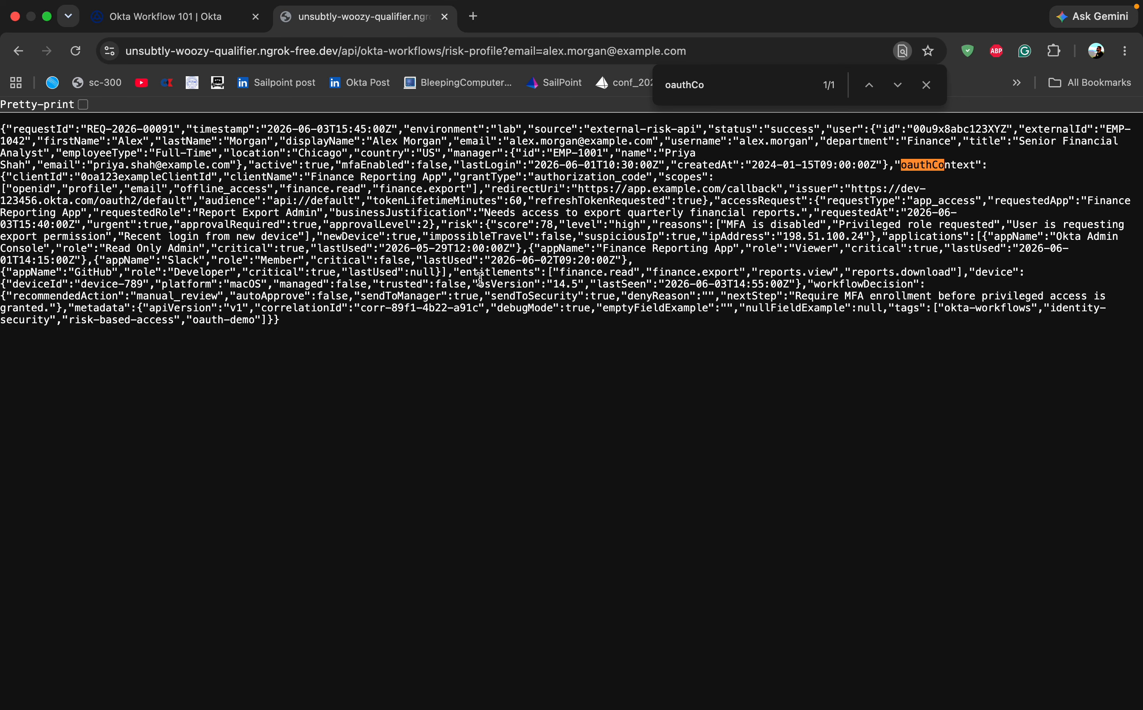
click(458, 408)
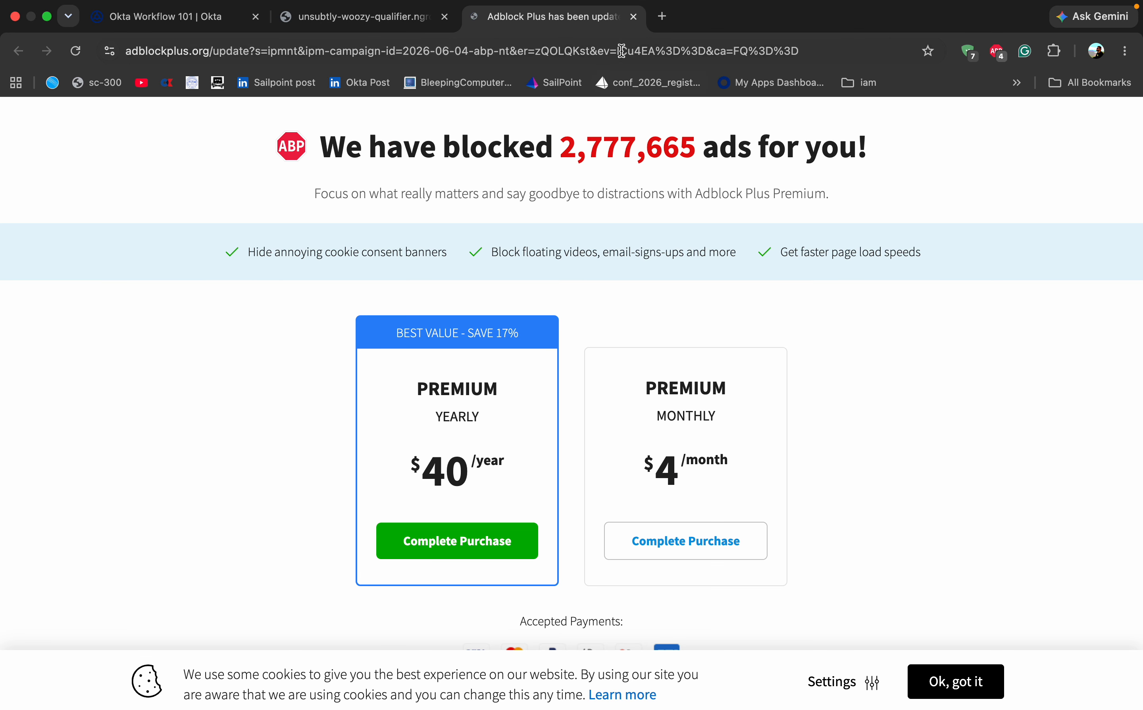
click(634, 18)
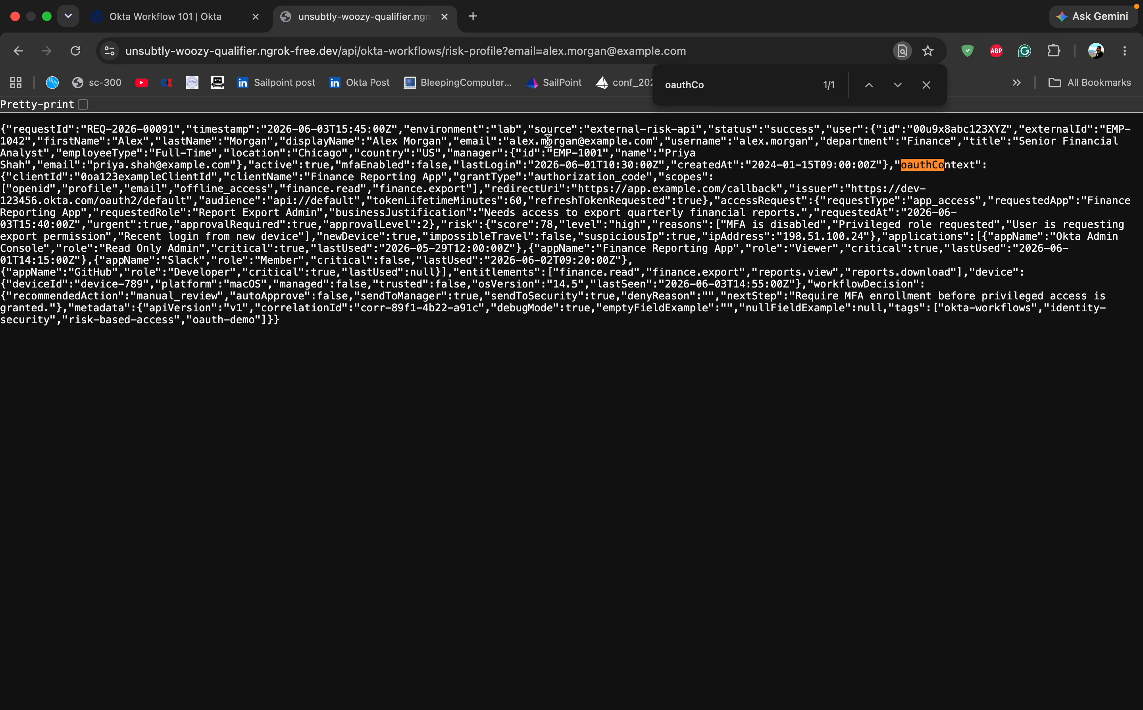
drag(541, 140, 577, 141)
click(542, 141)
drag(541, 139, 575, 140)
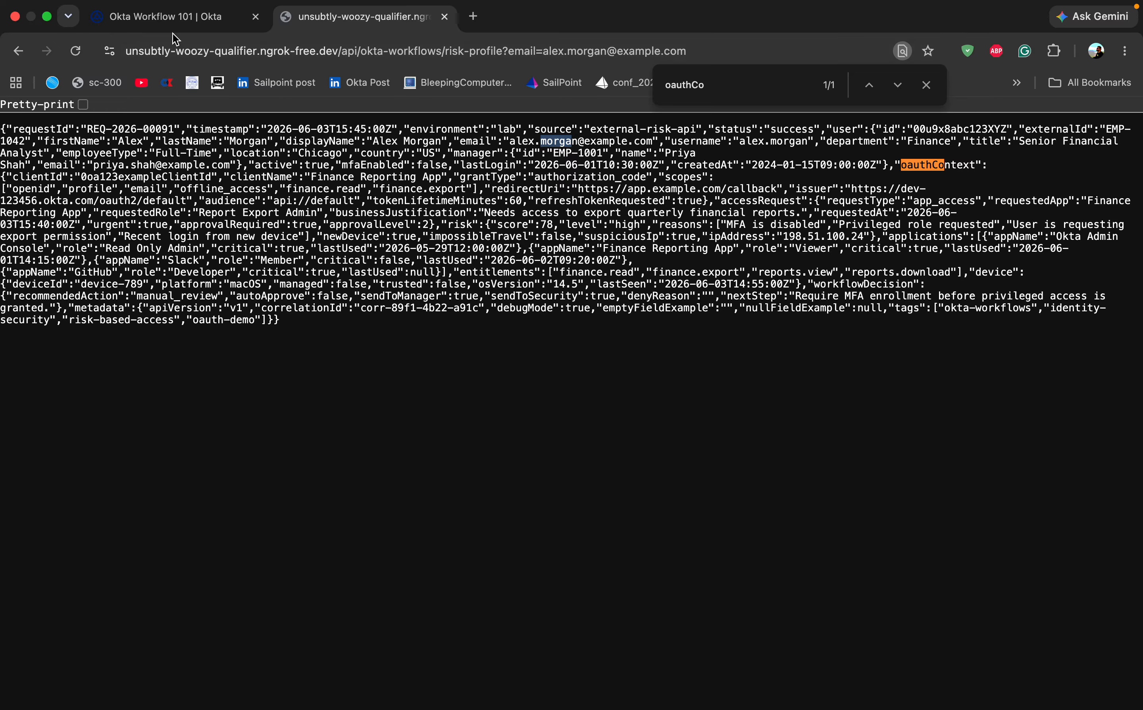
key(ctrl+shift+Tab)
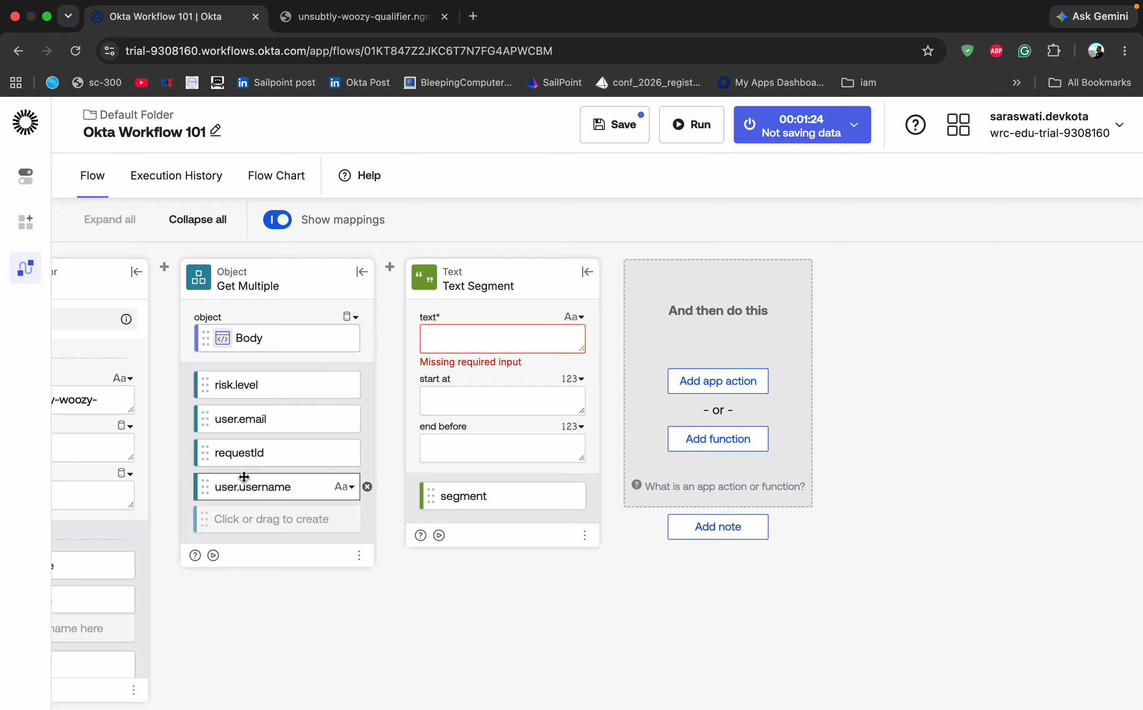
drag(232, 420, 483, 336)
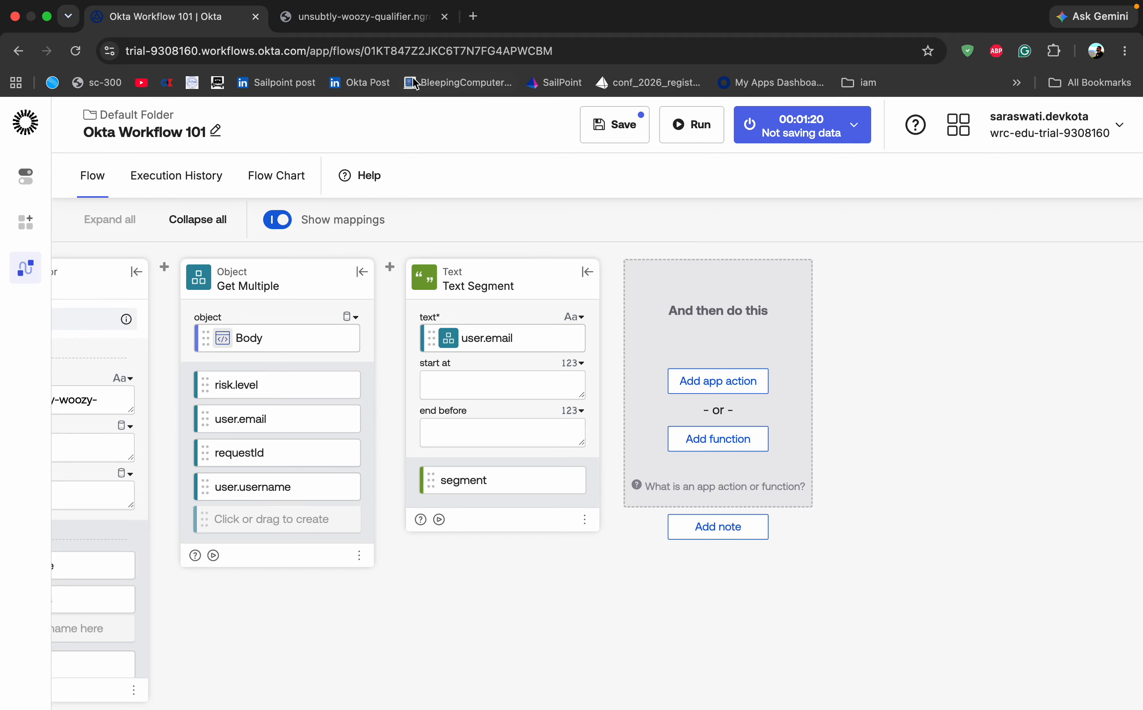
click(356, 19)
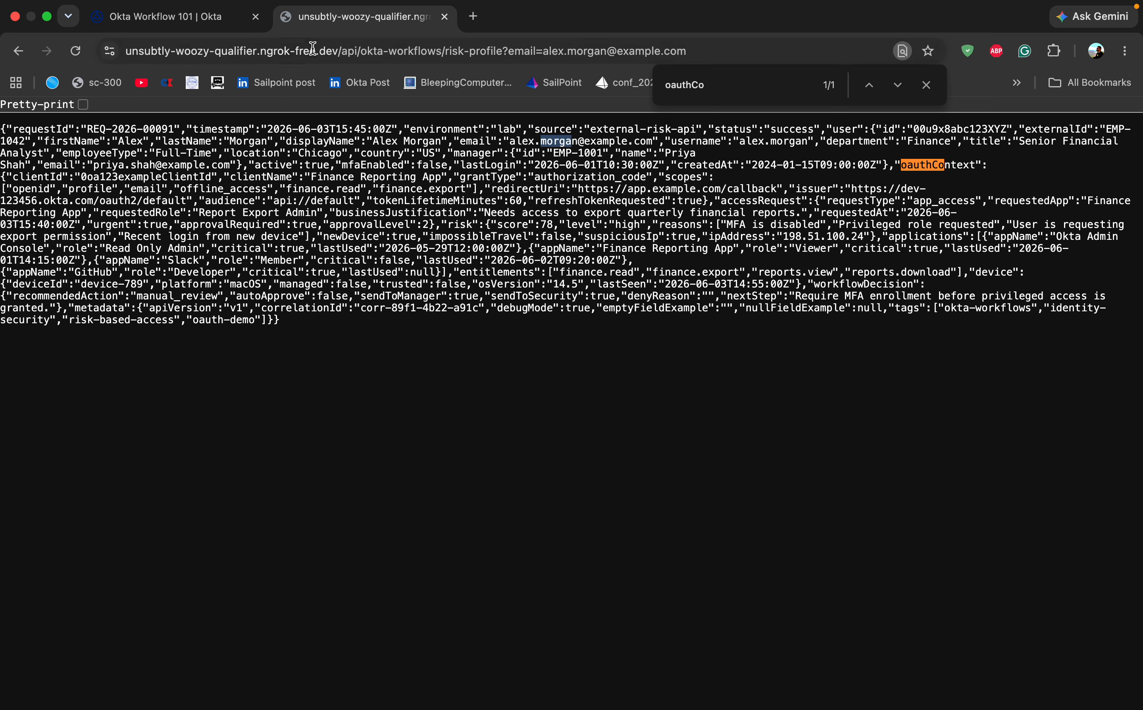
click(160, 18)
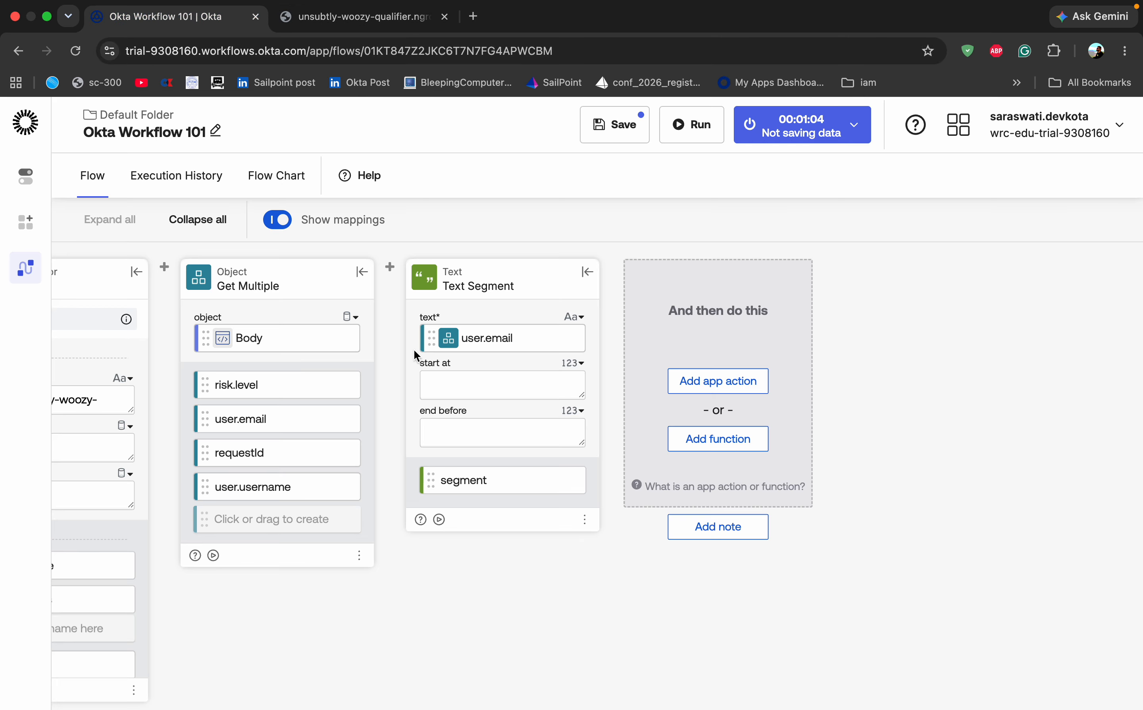
mouse_move(474, 345)
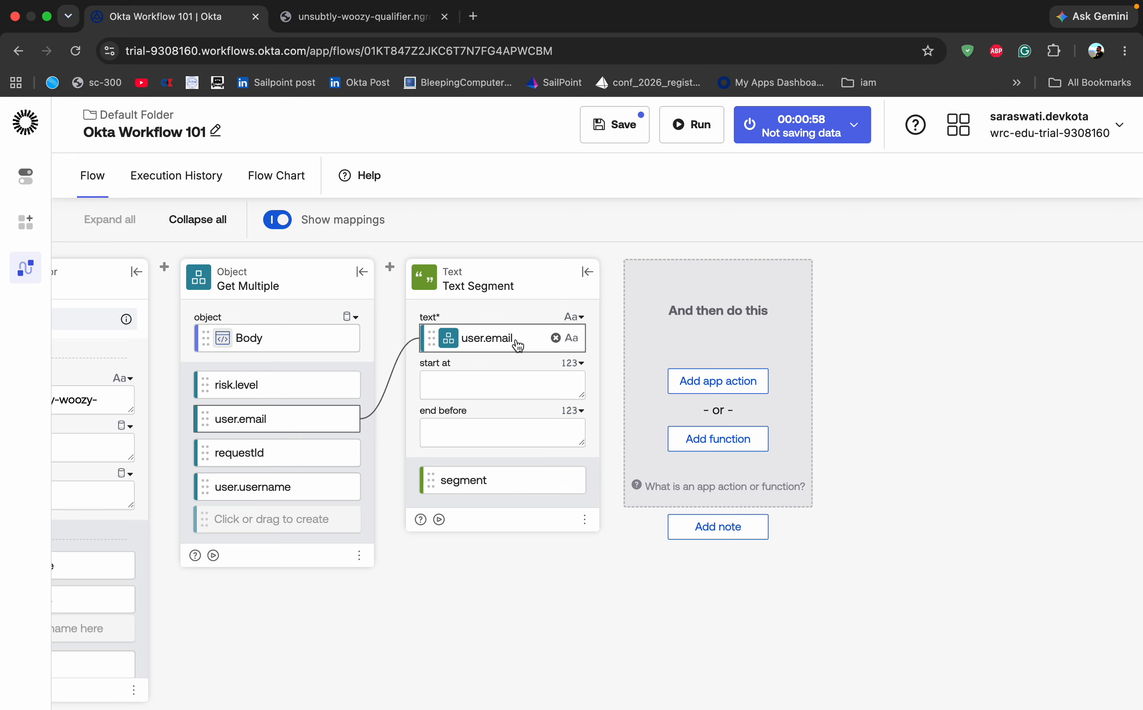
click(557, 338)
- Switch to Visual Studio Code, examine the externalId and requestId values in response.json, and return to the workflow in Chrome
mouse_move(600, 676)
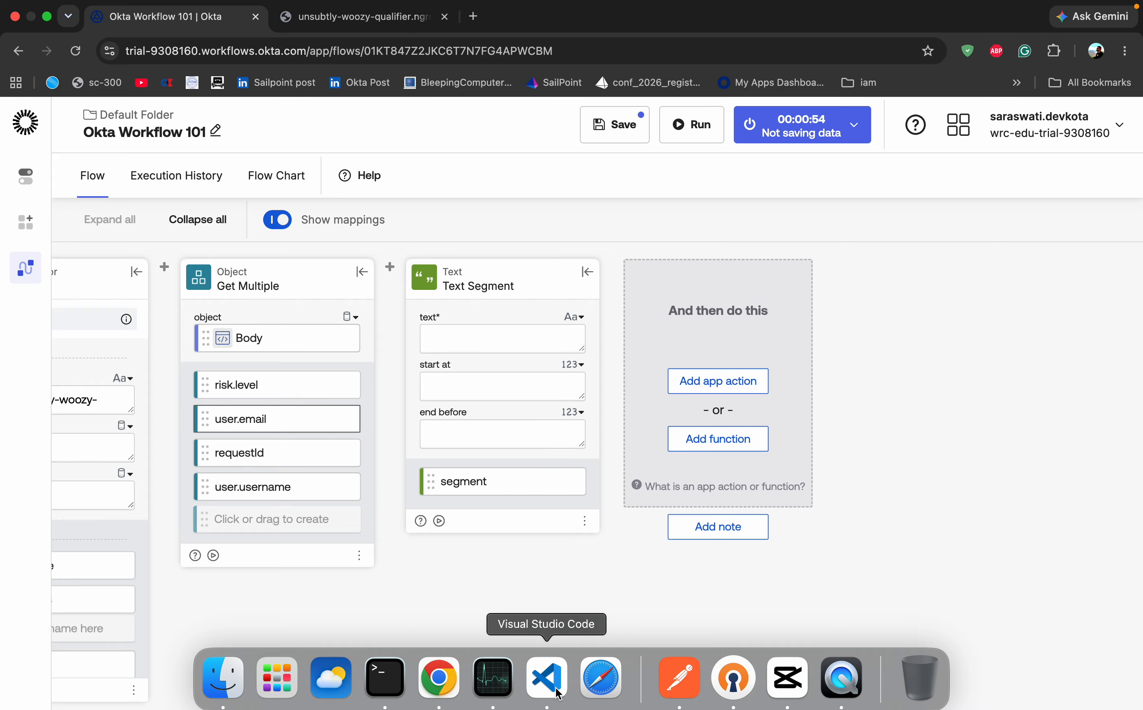
click(546, 677)
click(641, 310)
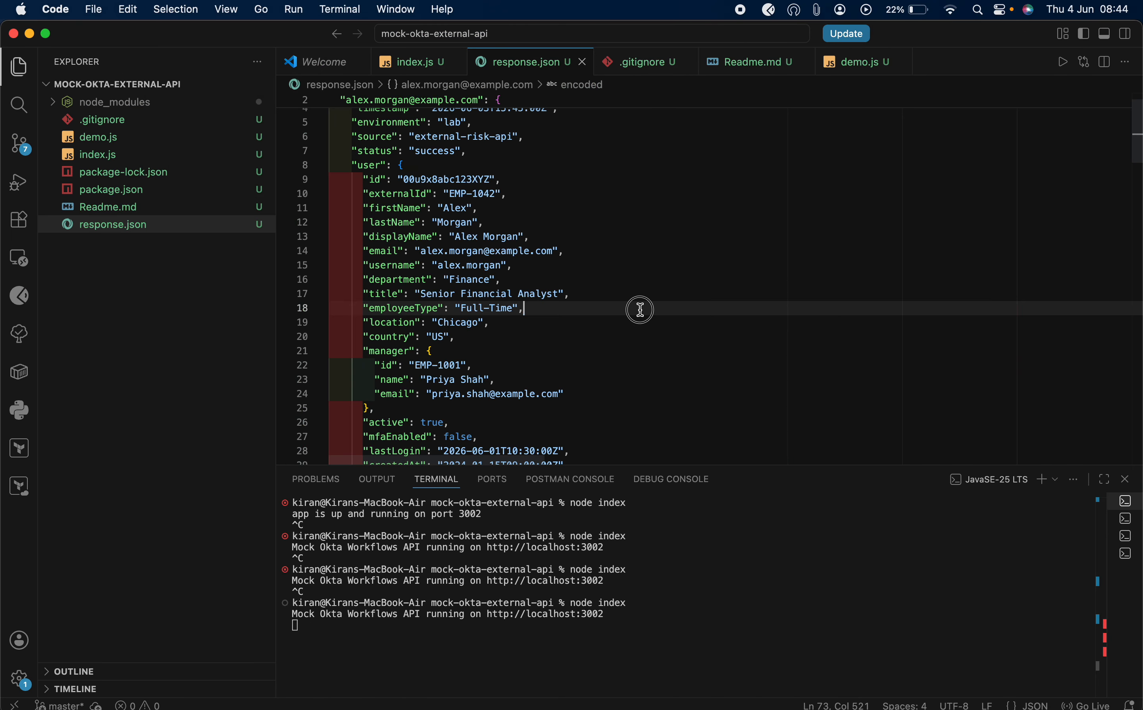
scroll(641, 310, up, 2)
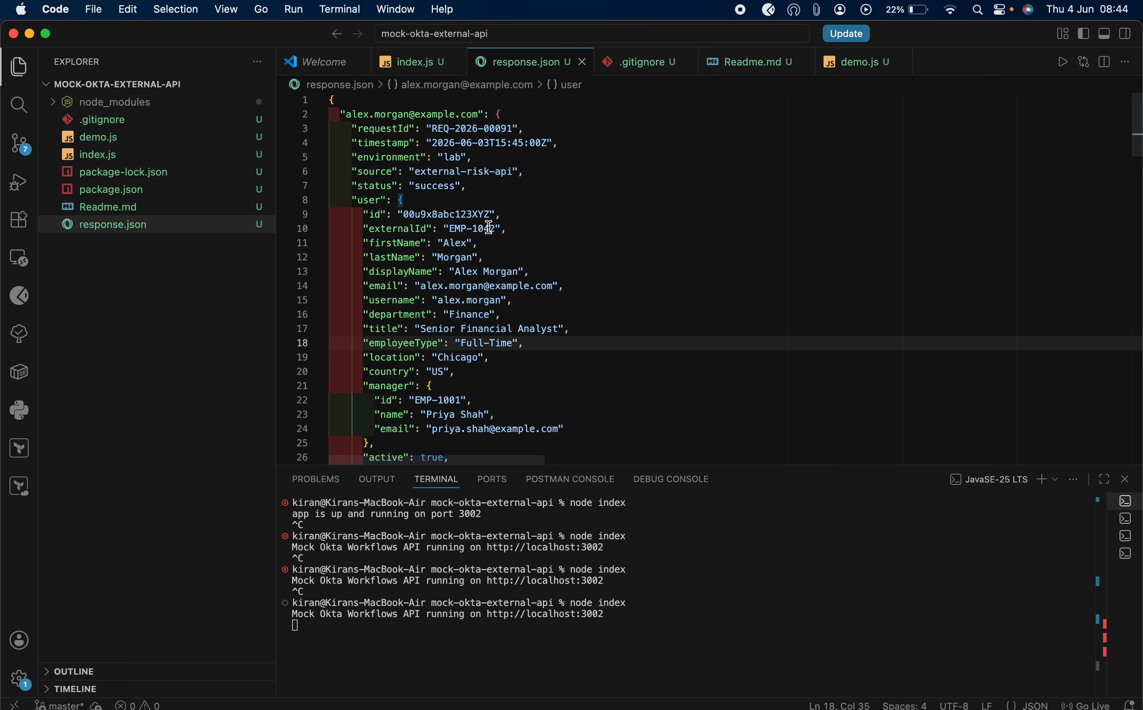
drag(474, 227, 496, 227)
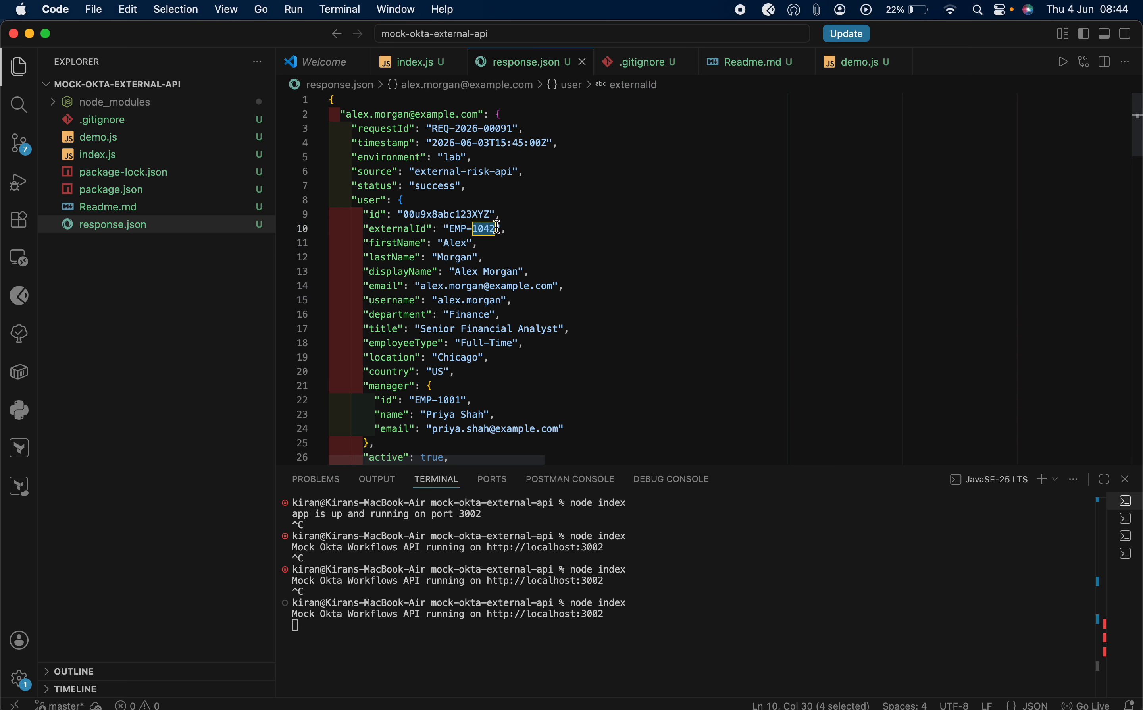
click(565, 223)
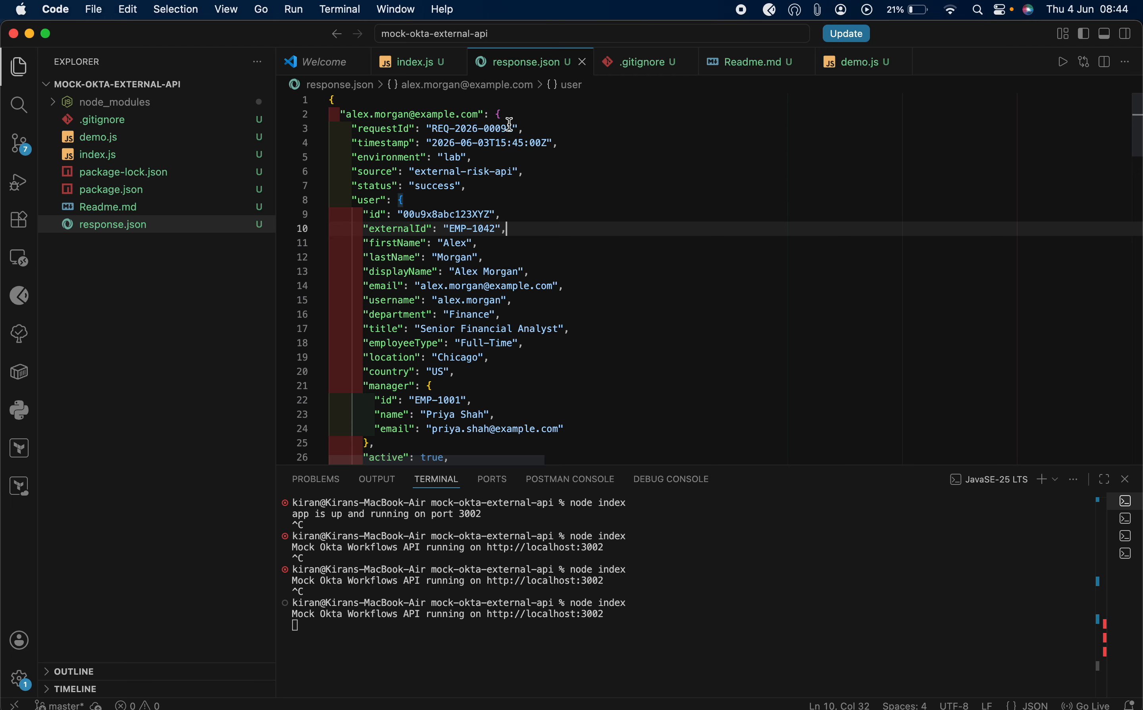
mouse_move(608, 707)
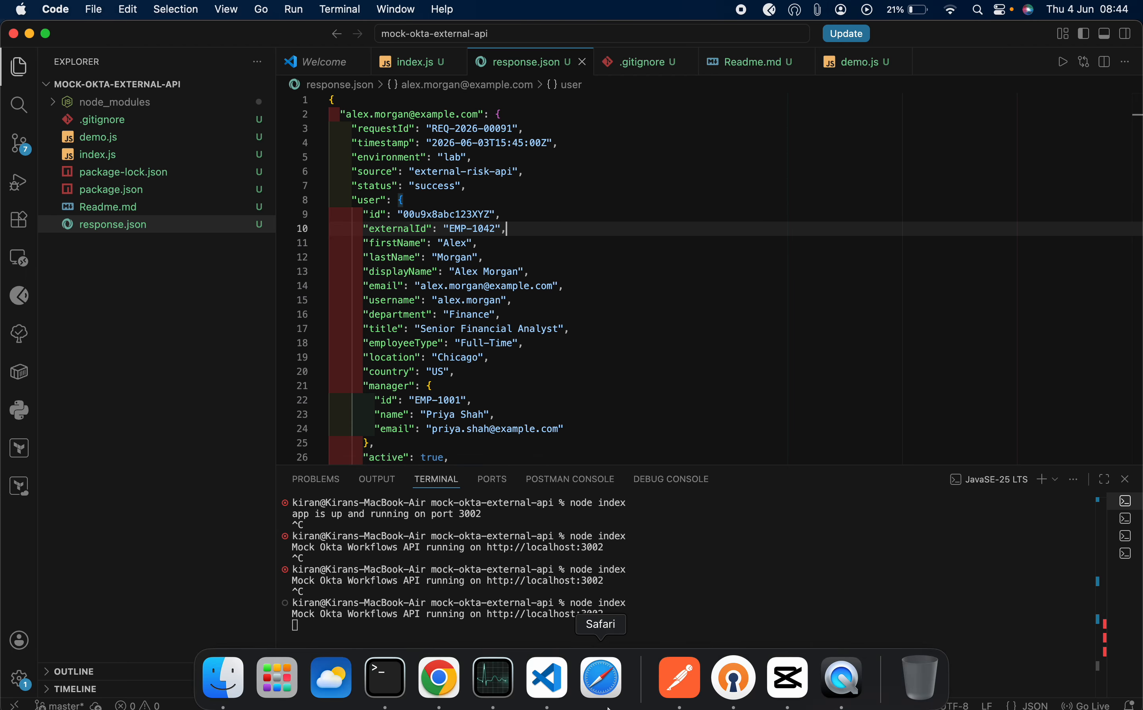
click(453, 688)
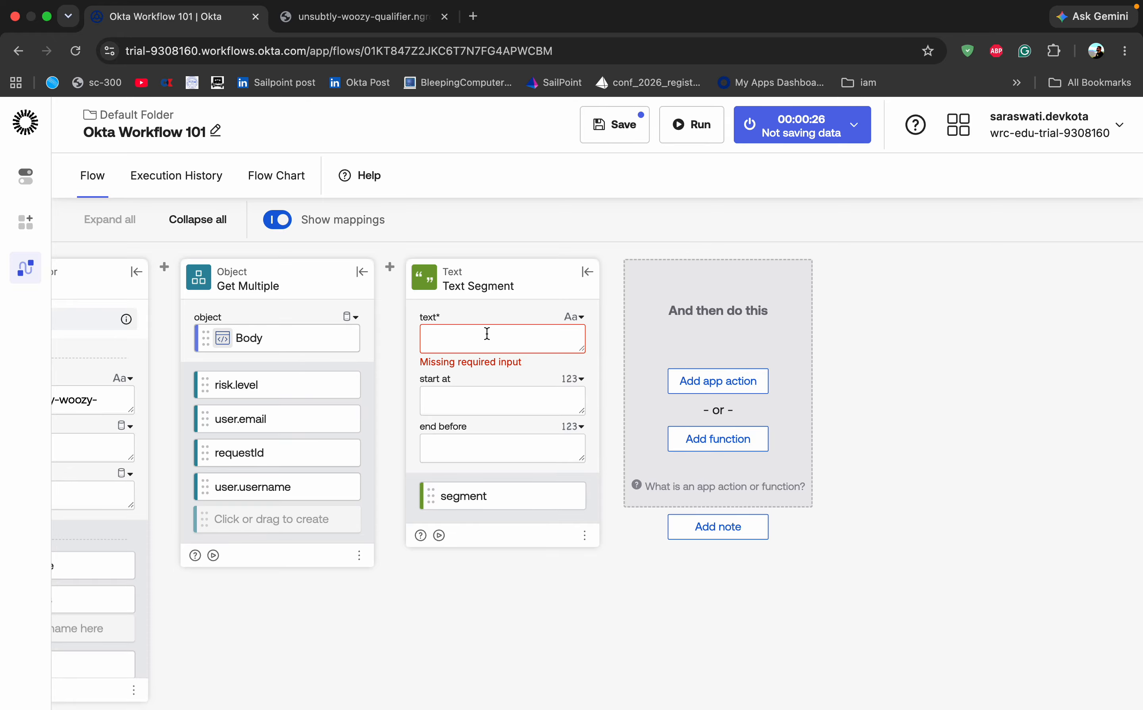
- Remove the user.username output from the Get Multiple card and map requestId to the Text Segment card's text input
click(368, 486)
drag(306, 458, 476, 336)
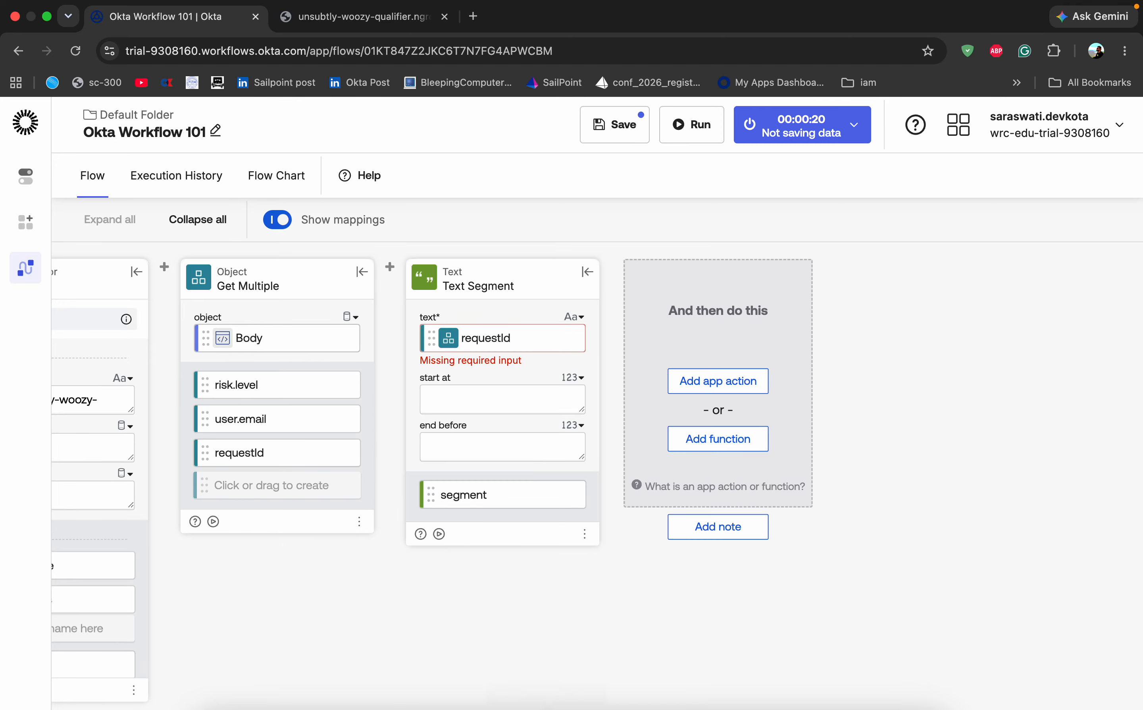
- Switch to Visual Studio Code, check the position of the requestId's final digits in response.json, and return to Chrome
click(544, 681)
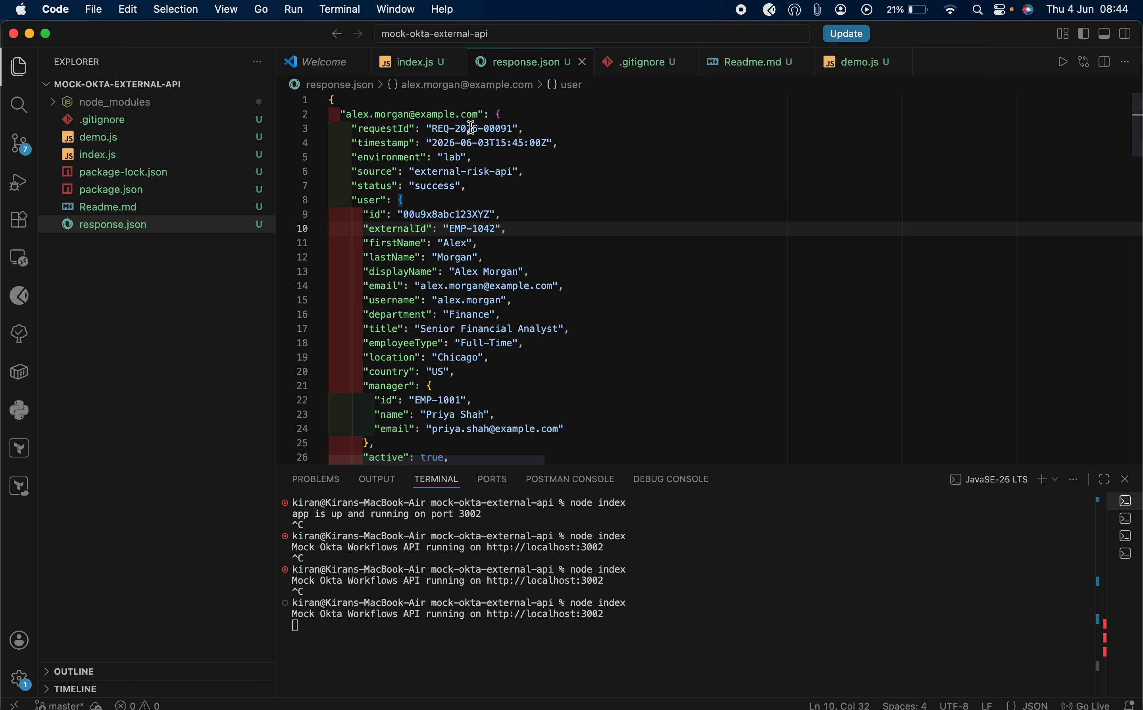
drag(484, 129, 515, 127)
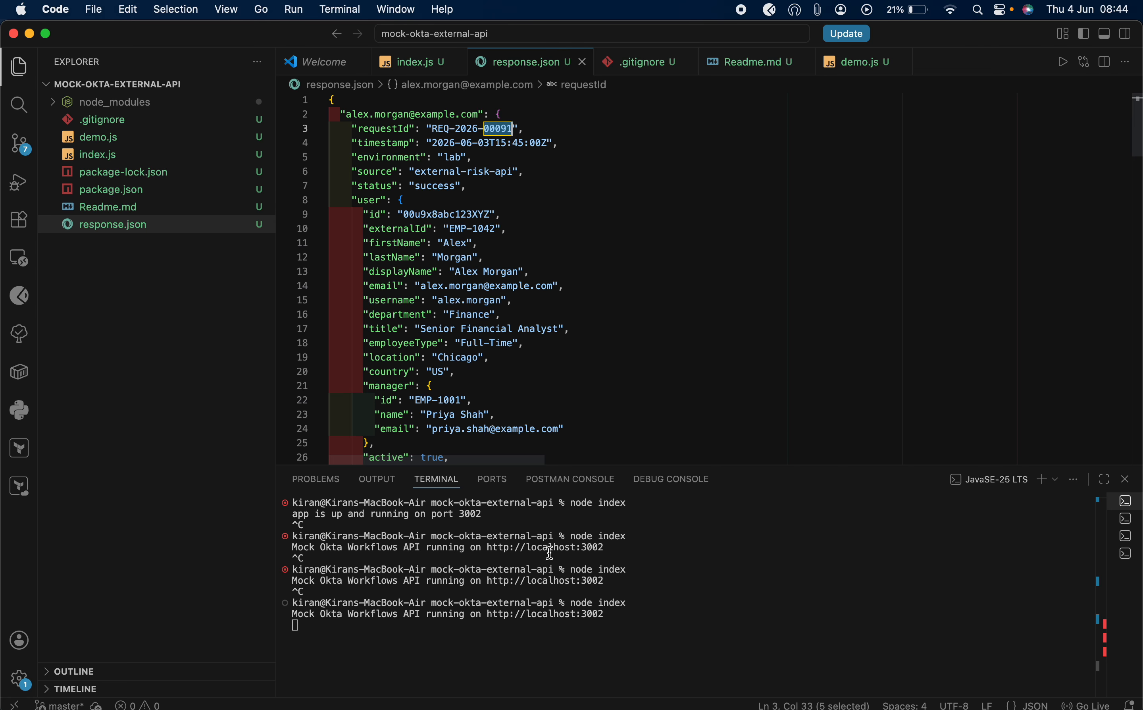
mouse_move(546, 692)
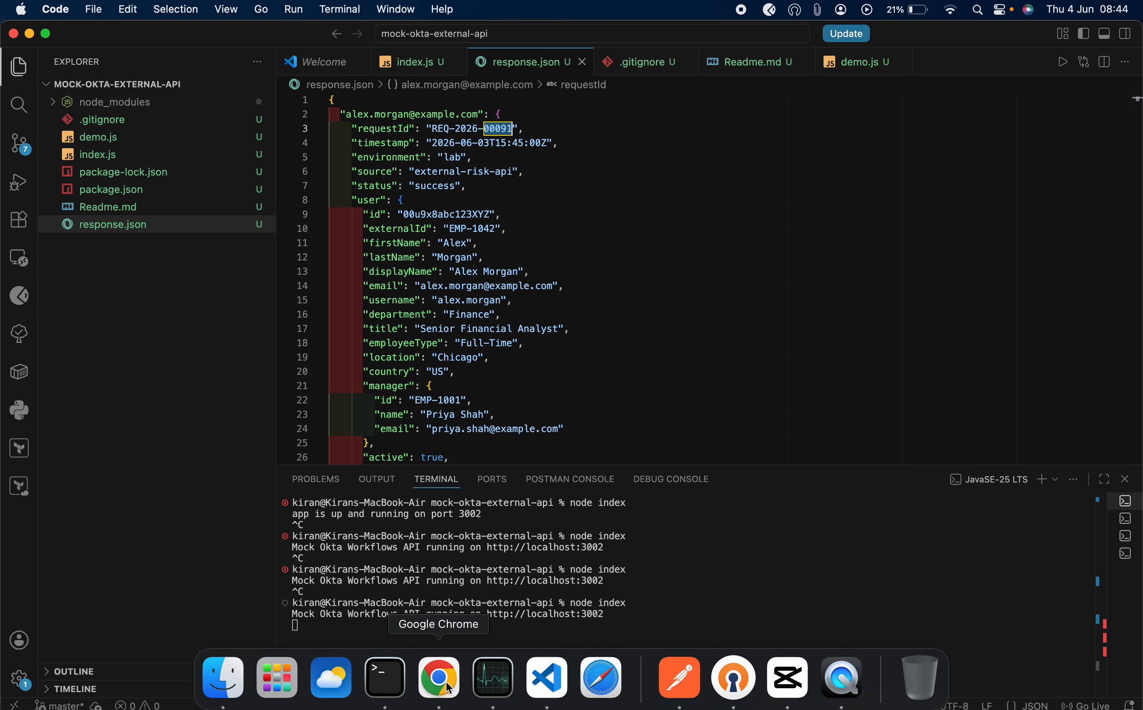
click(648, 205)
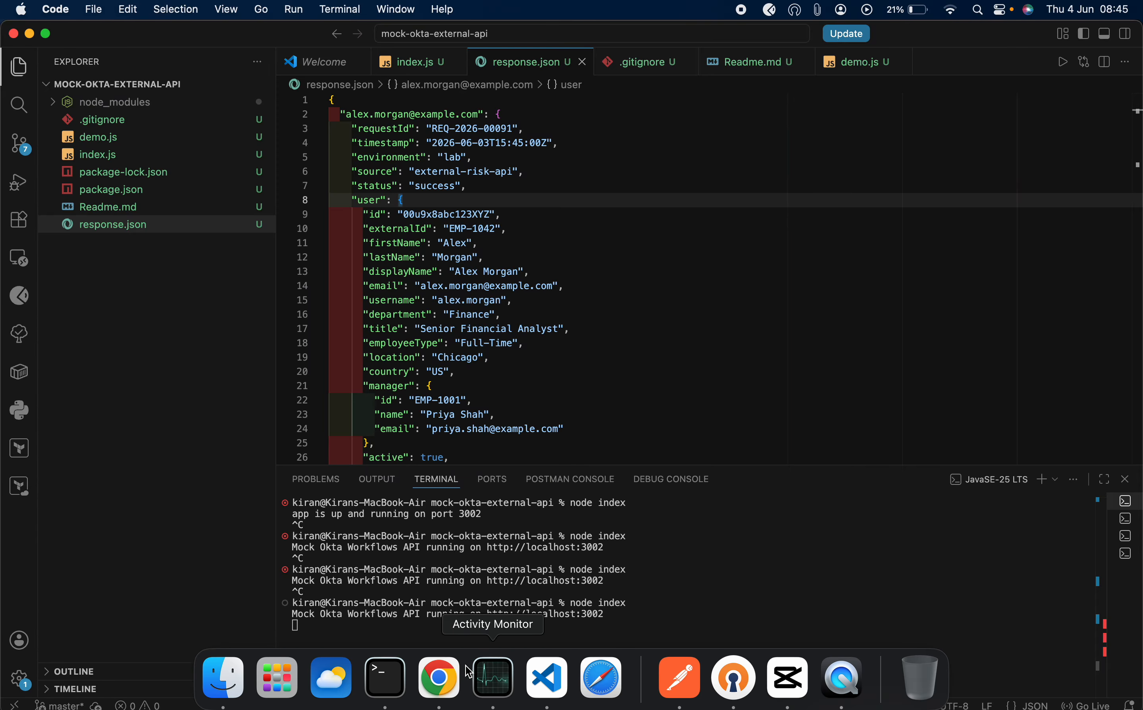
click(436, 676)
- Set the Text Segment card's start at value to 9 and its end before value to 14
click(448, 383)
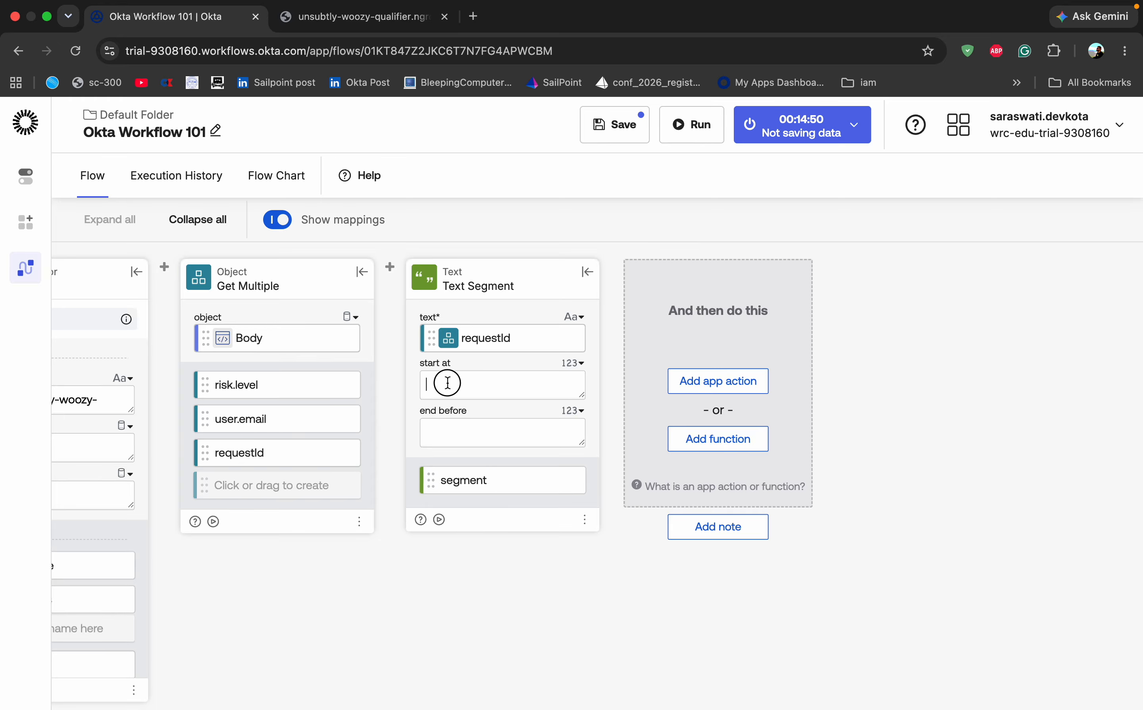
text(9)
click(456, 427)
text(13)
- Save and run the flow to test the Text Segment card with requestId, and return to the flow editor
click(612, 136)
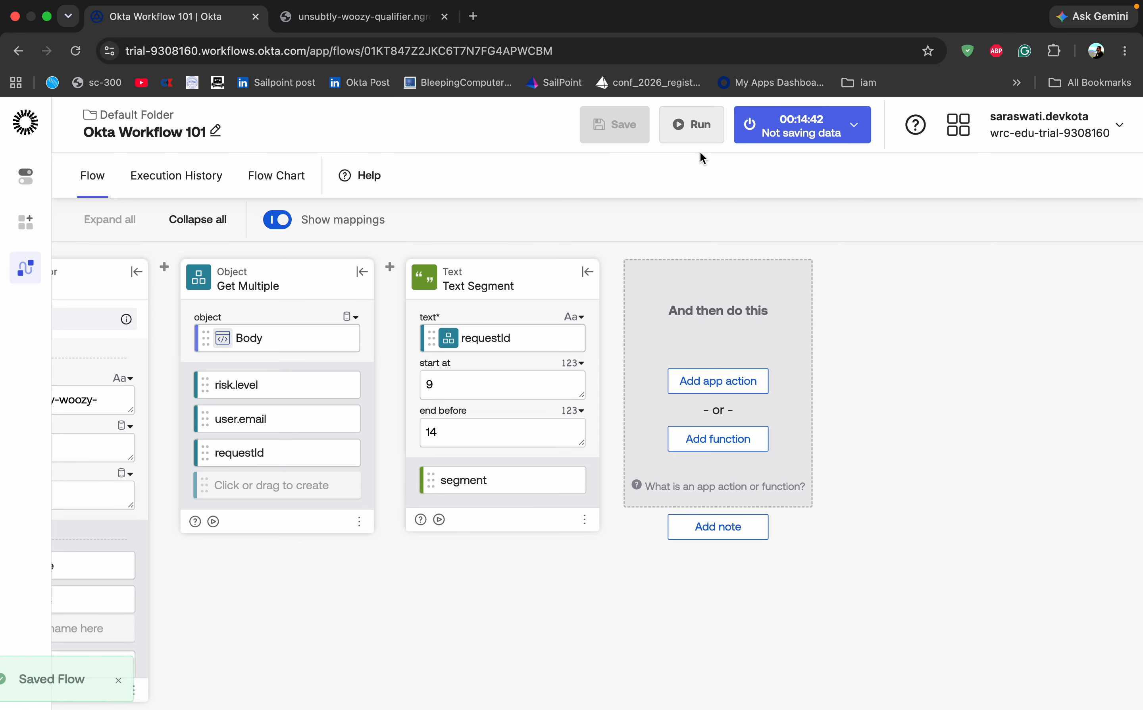
click(697, 135)
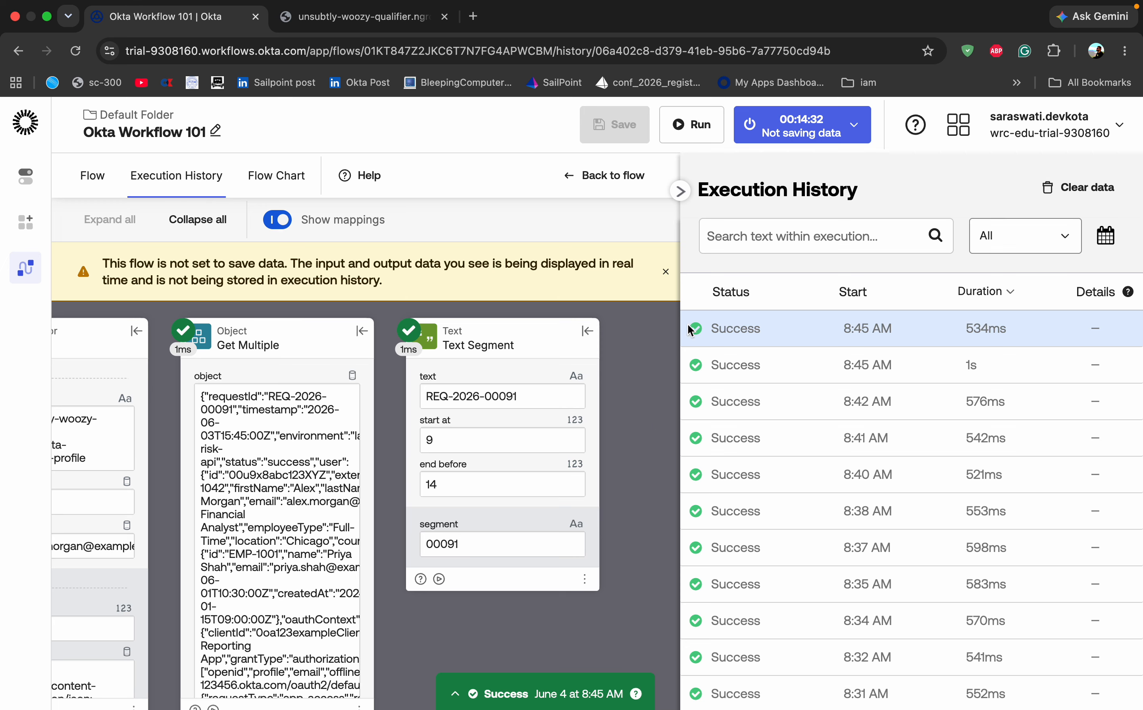
click(678, 195)
click(1035, 177)
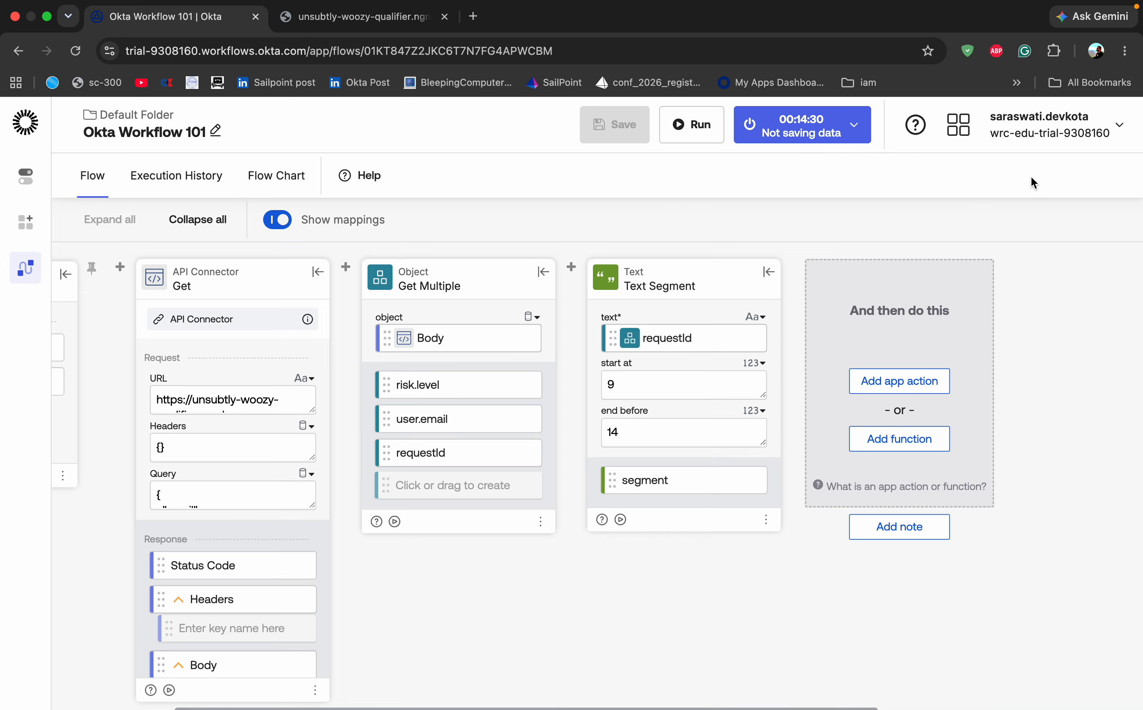
- Delete the Text Segment card from the flow and confirm the deletion
click(766, 519)
click(708, 679)
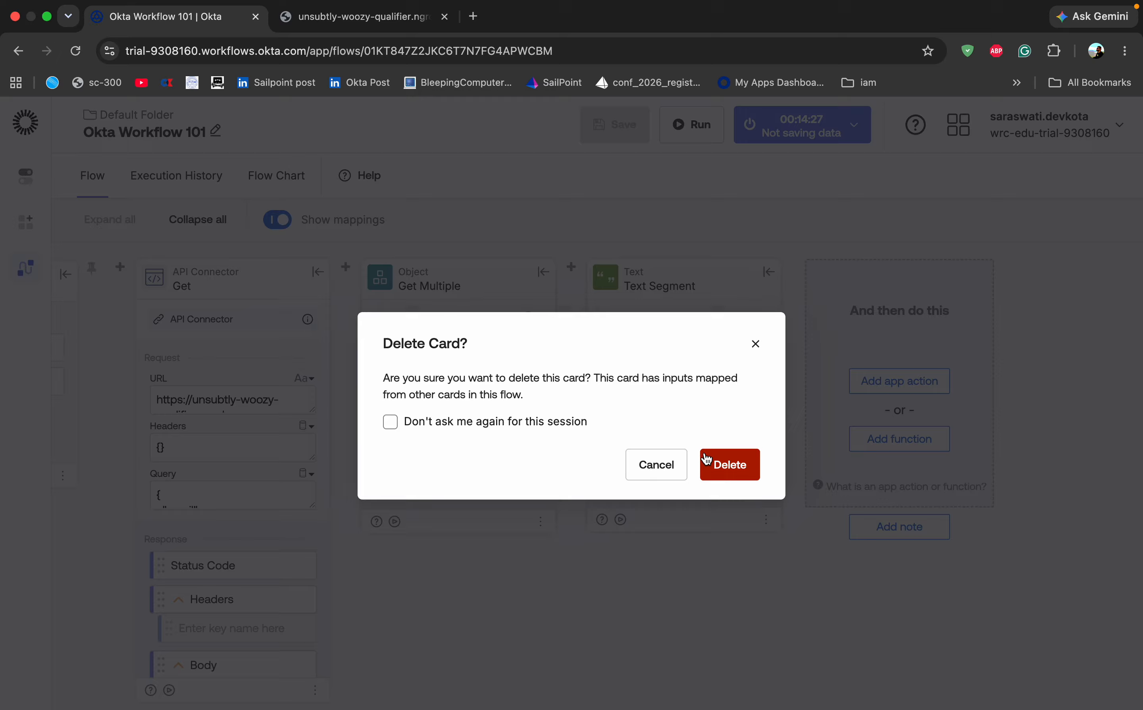
click(737, 469)
- Start adding a function to the flow and browse the Text functions as far as To Lower Case
click(674, 438)
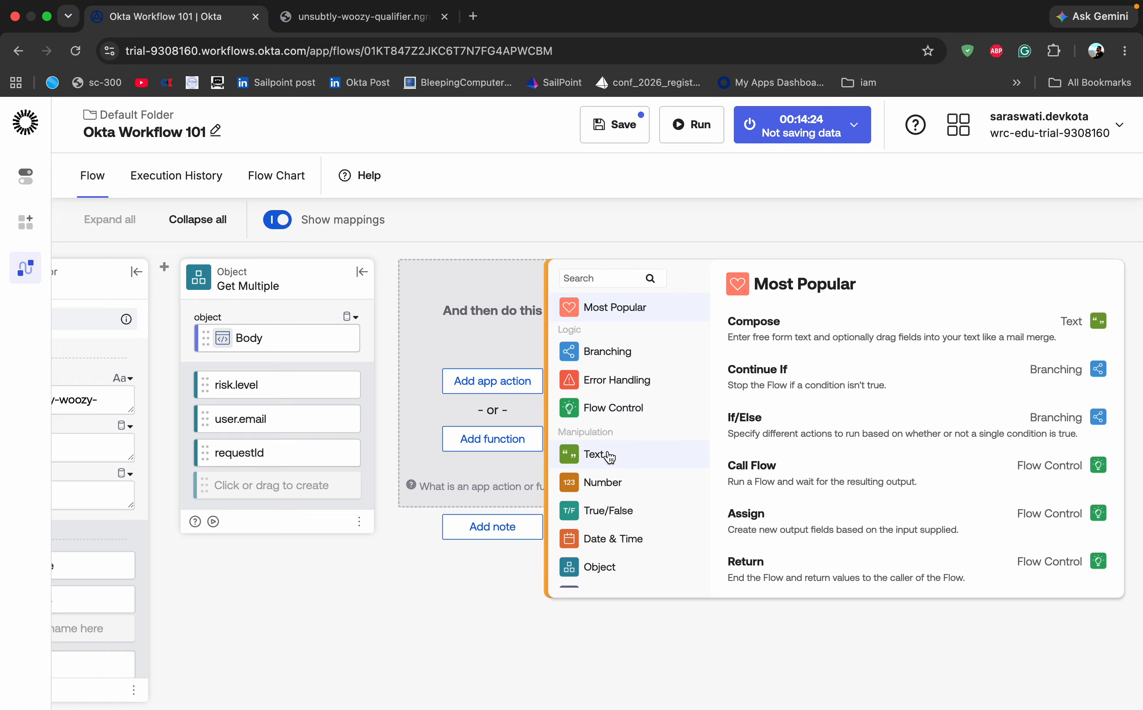
click(666, 453)
scroll(819, 528, down, 10)
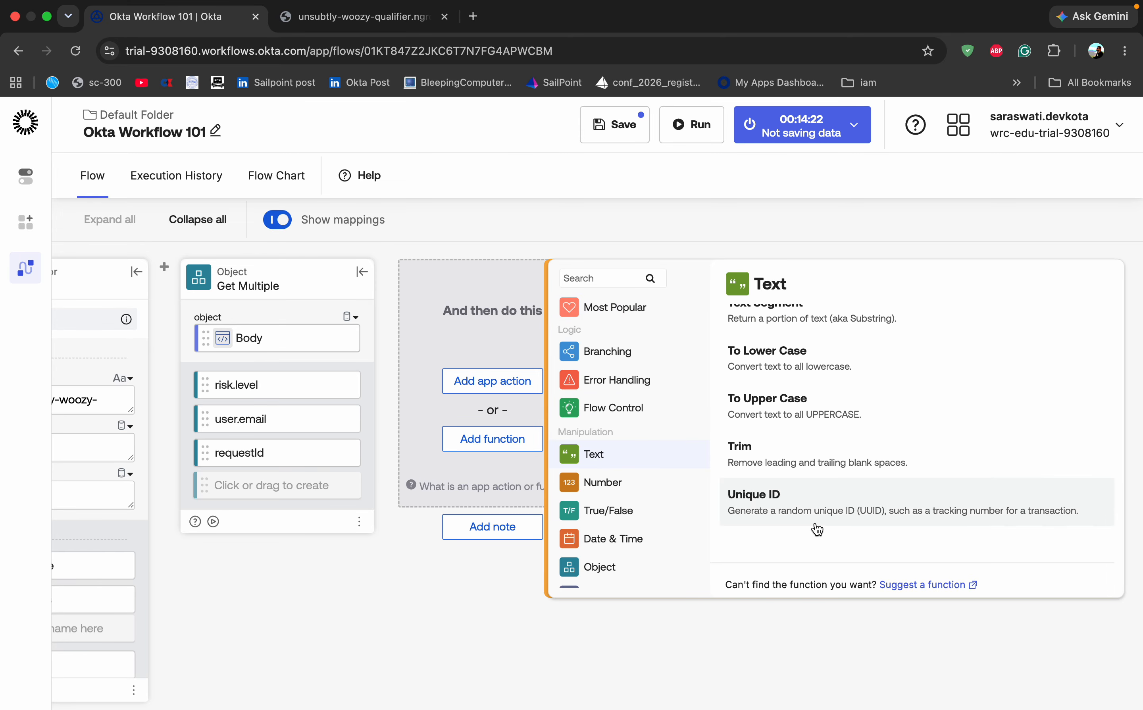
scroll(817, 529, up, 3)
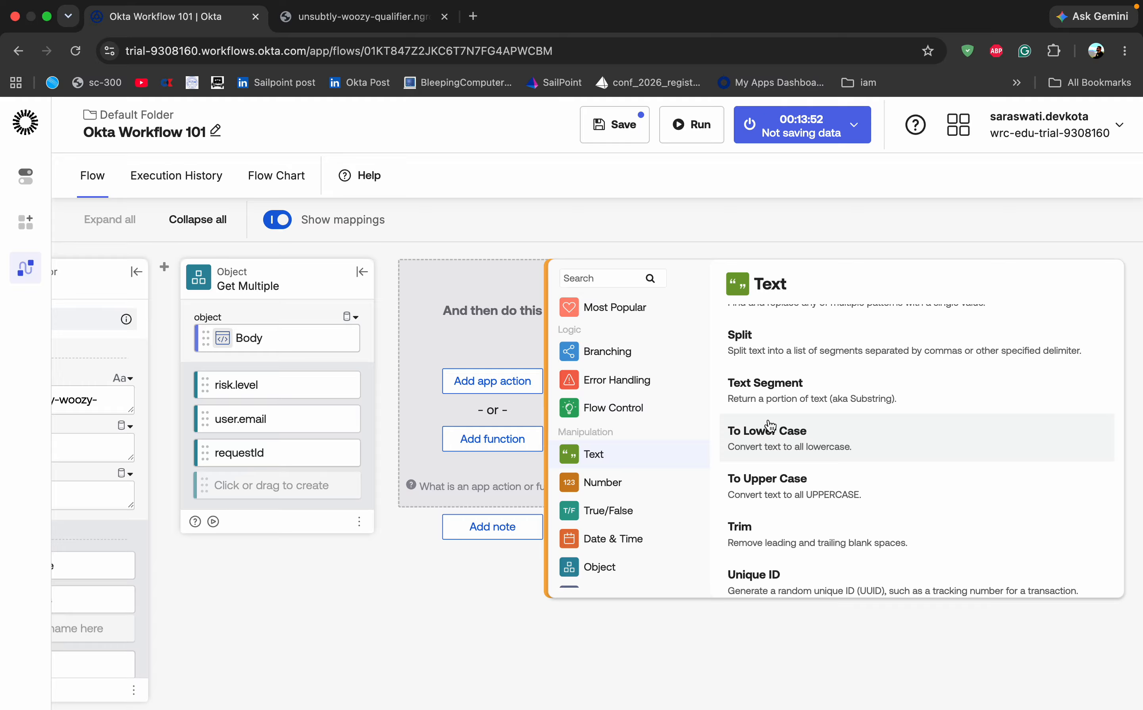
- Switch to Visual Studio Code and expand the risk object in response.json
click(366, 7)
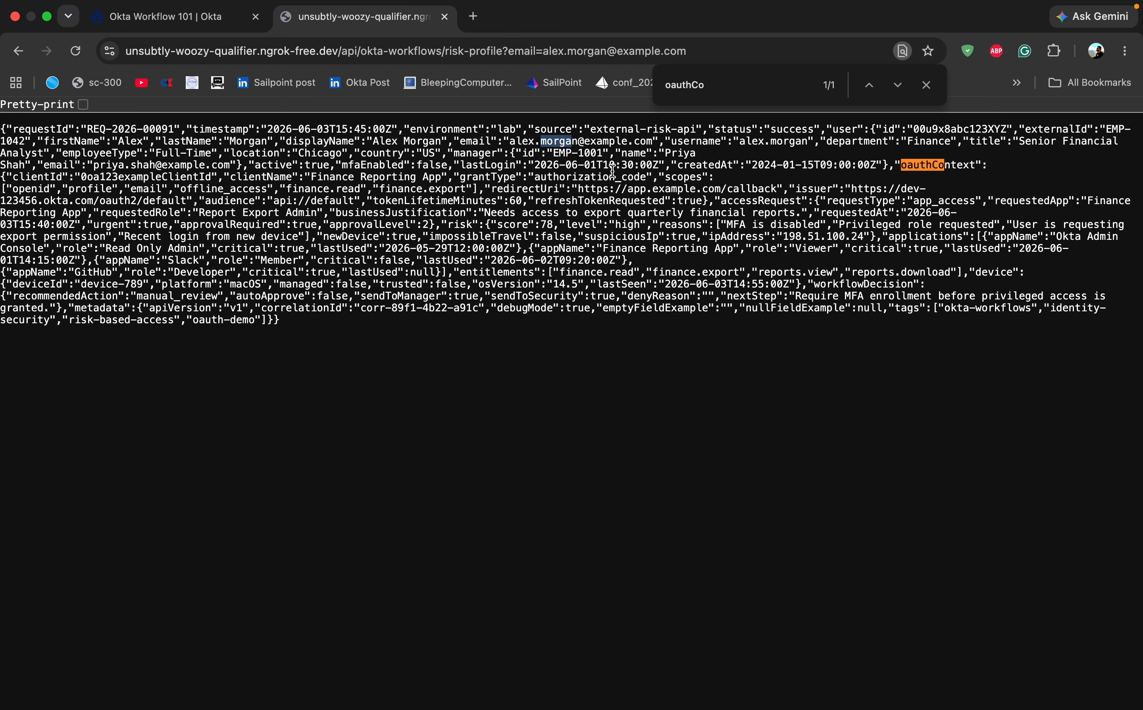
mouse_move(559, 704)
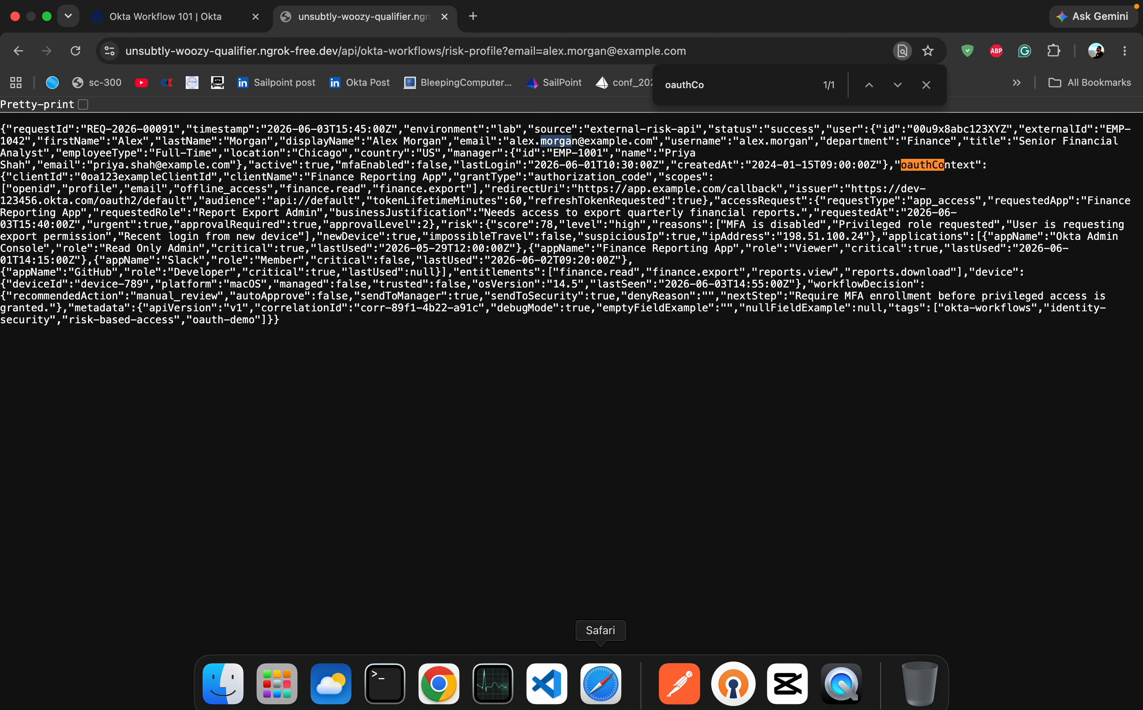
click(558, 681)
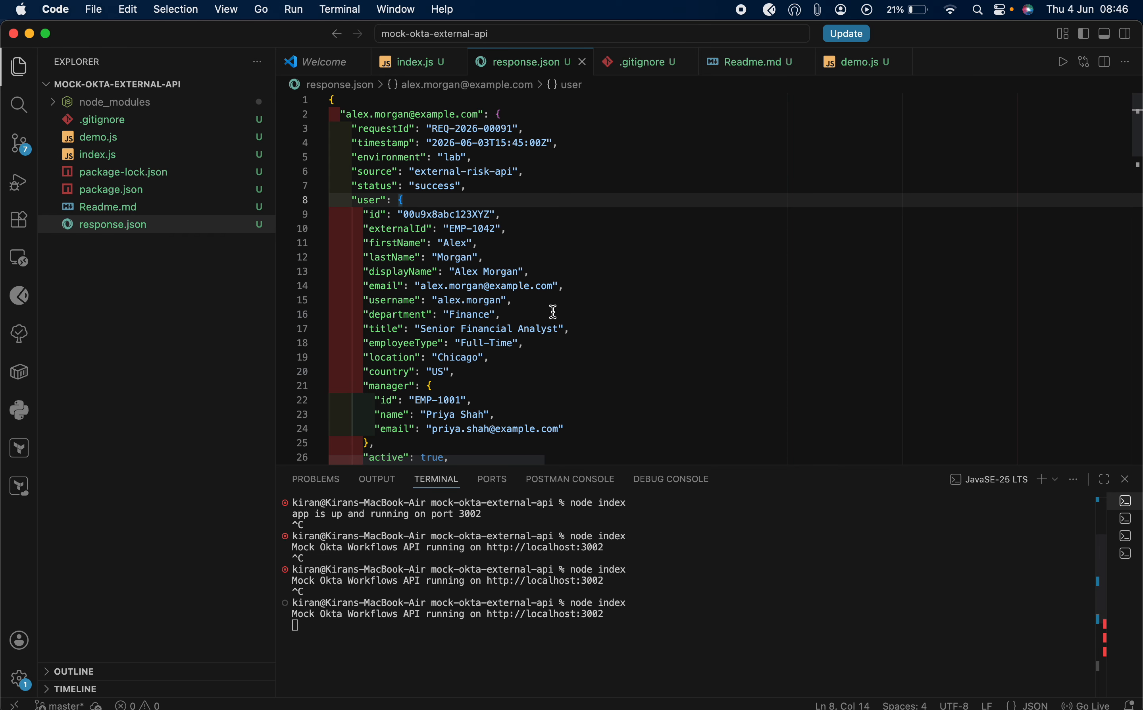
scroll(553, 312, down, 5)
scroll(554, 312, down, 10)
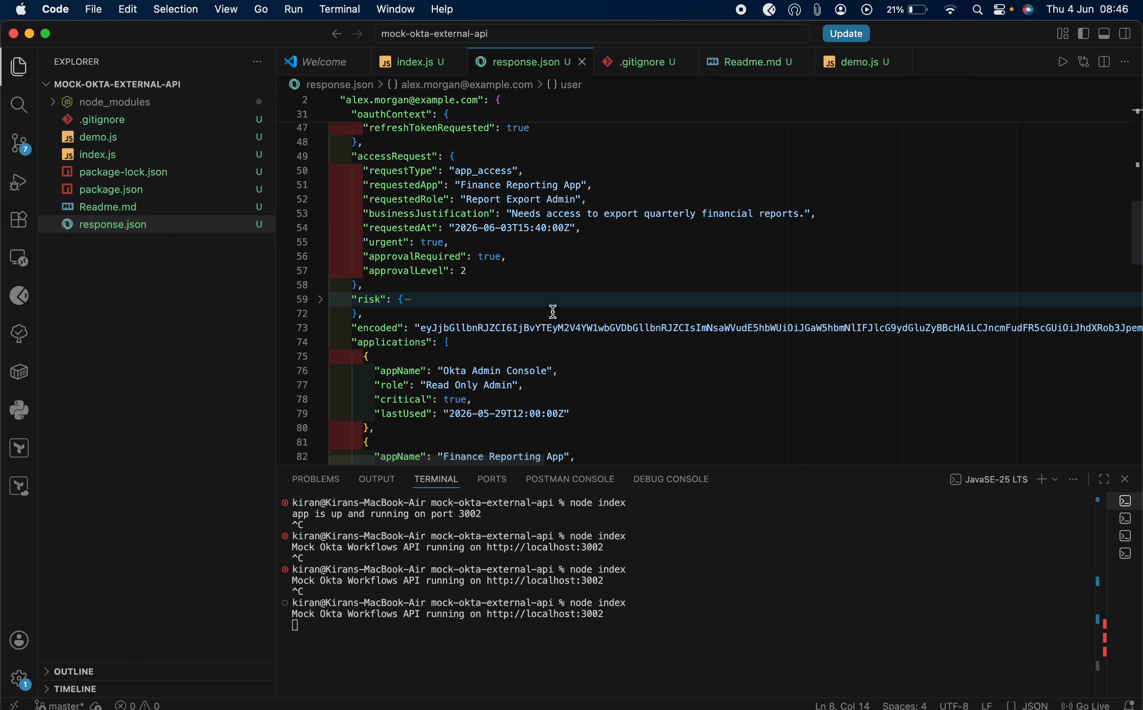
click(320, 231)
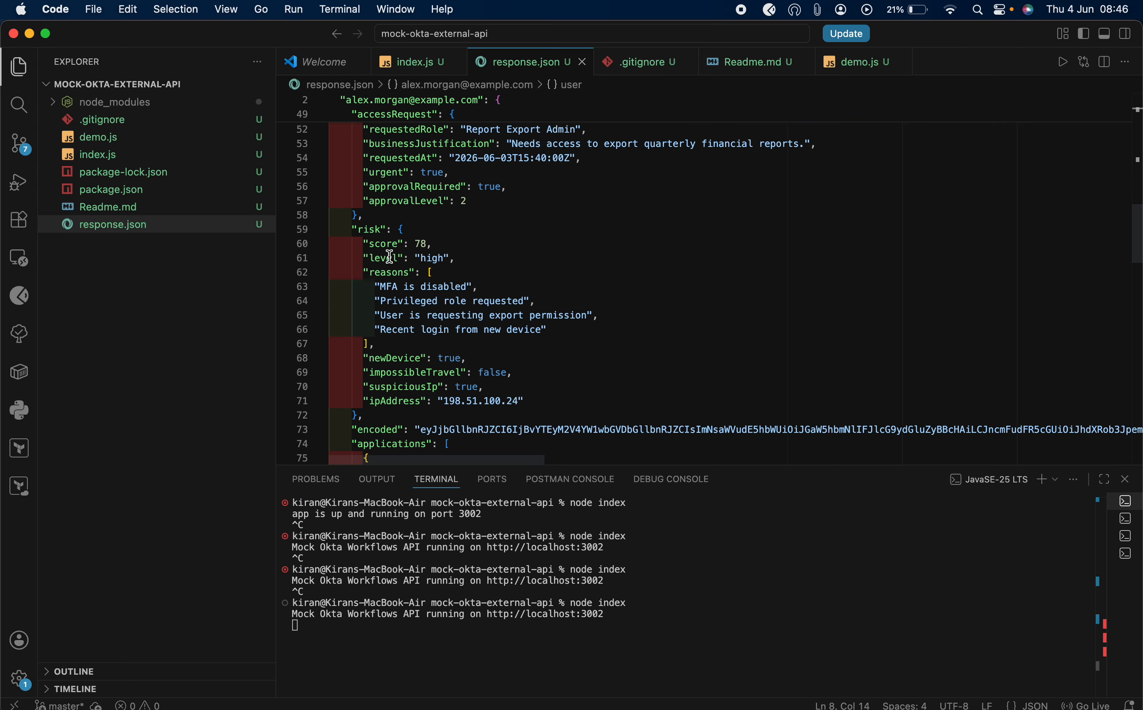
- Change the risk level value in response.json to "hiGh" and save the file
click(441, 255)
key(BackSpace)
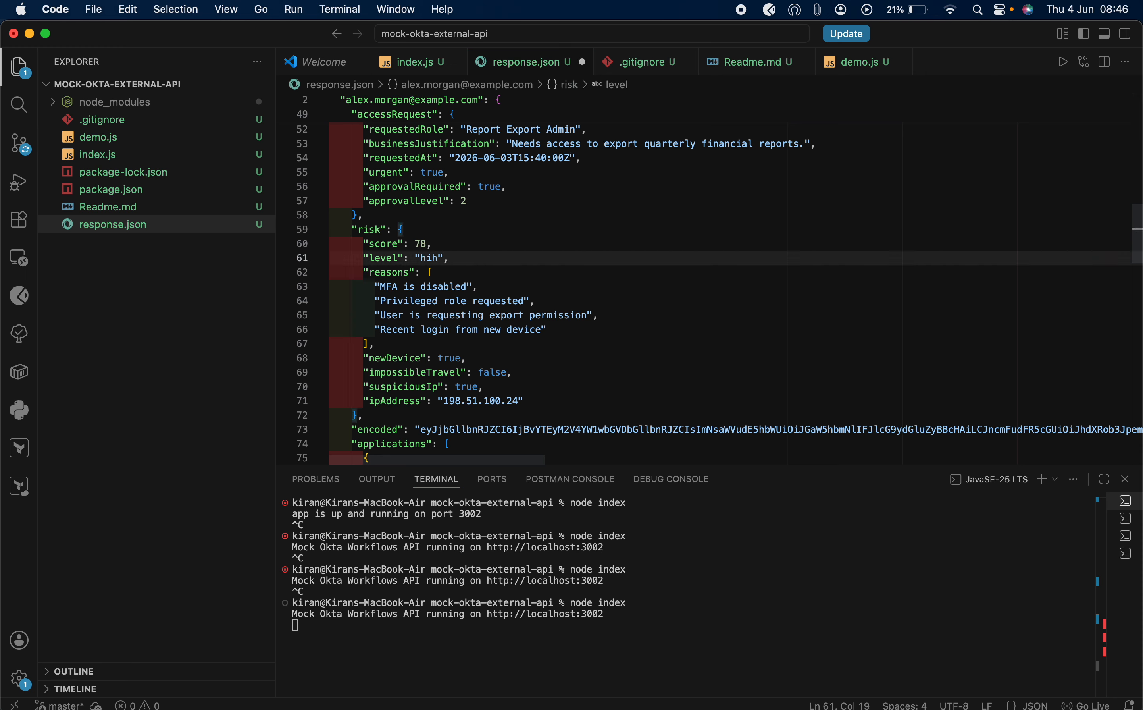
text(G)
key(super+s)
- Write the temporary note "high = high" beside the risk level value, remove it and save response.json
click(543, 256)
text(hi)
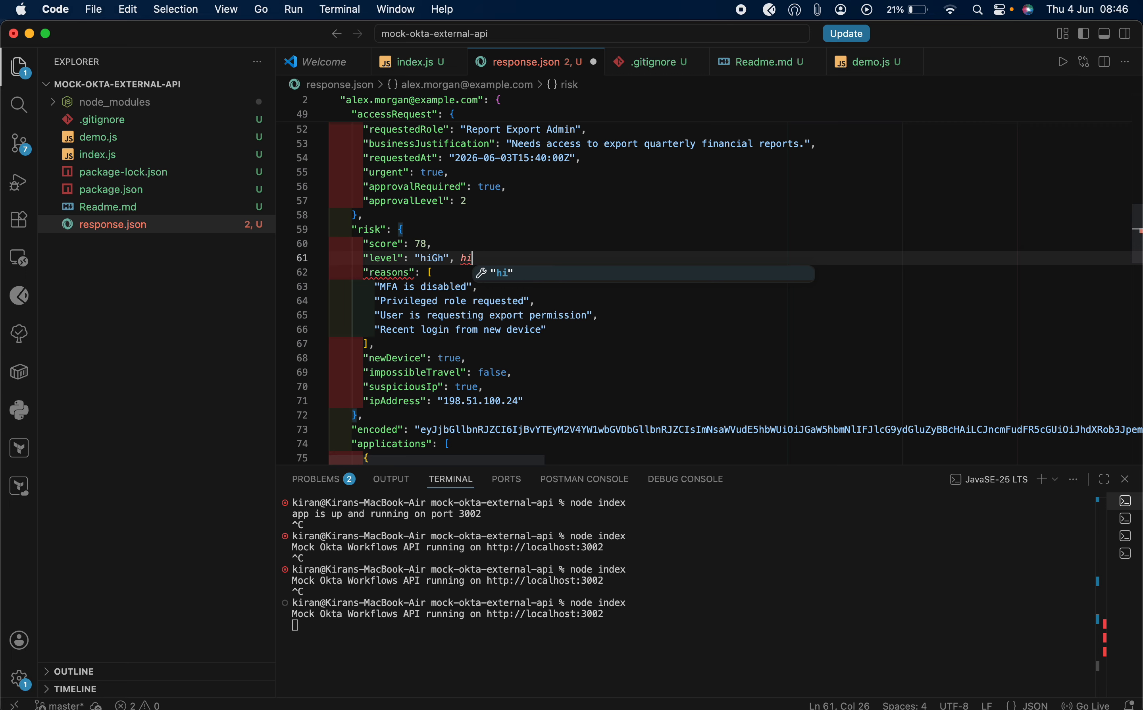
text(gh)
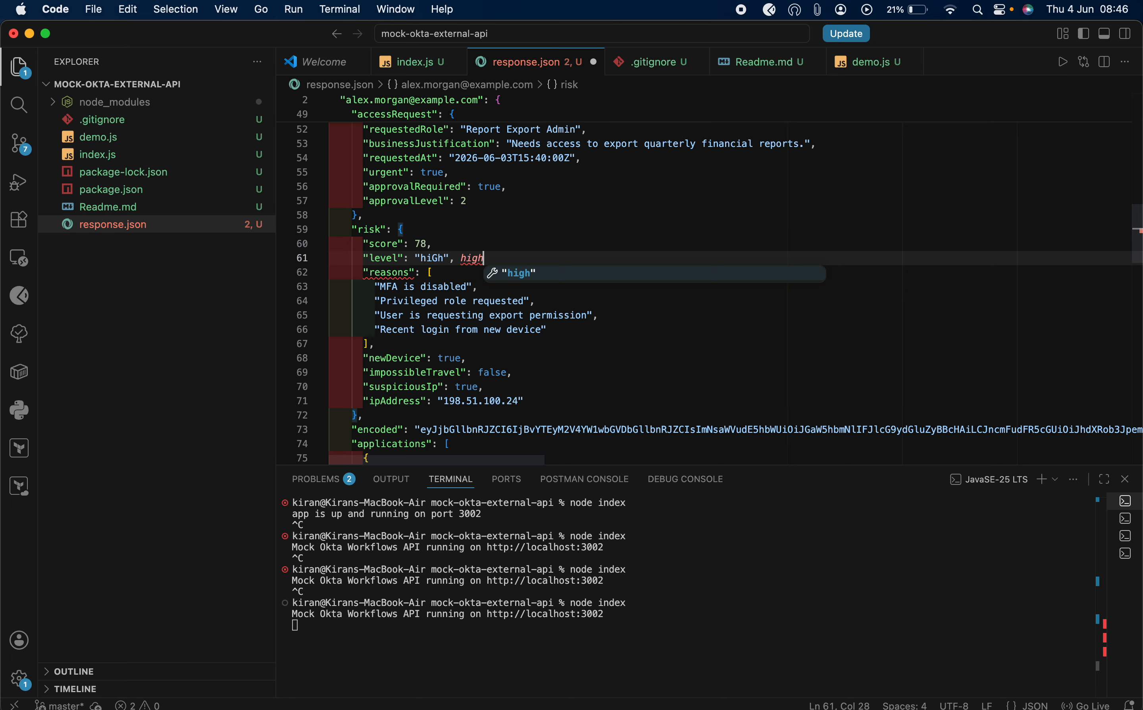
text( = high)
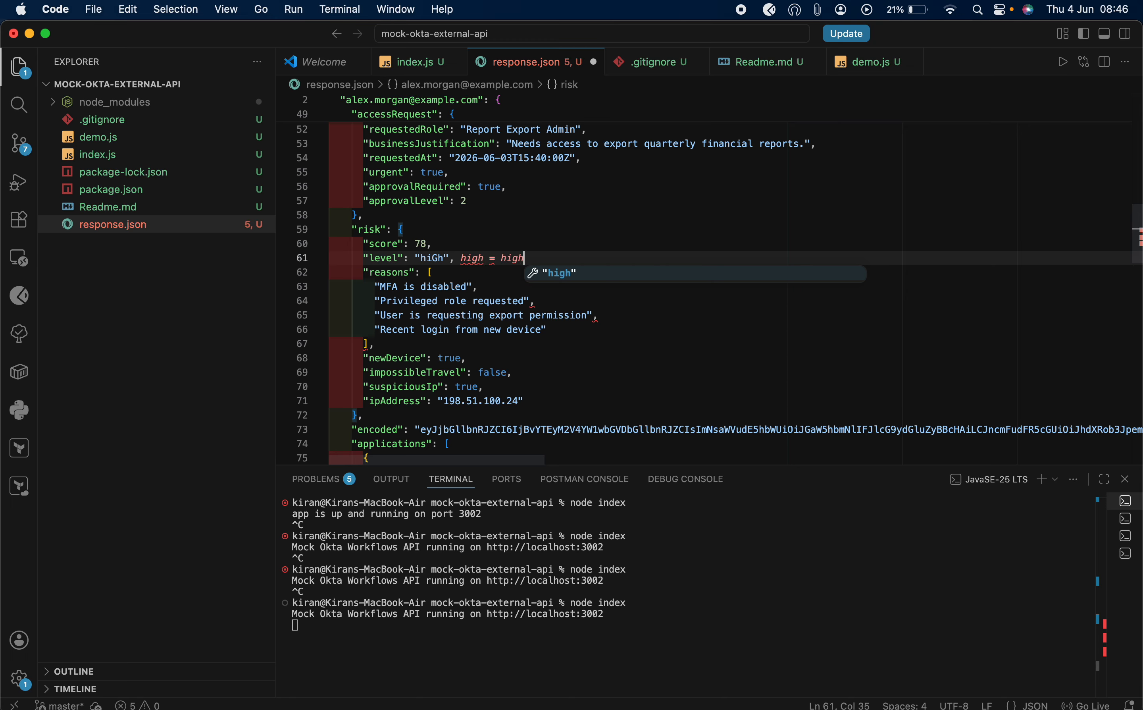
drag(460, 260, 543, 259)
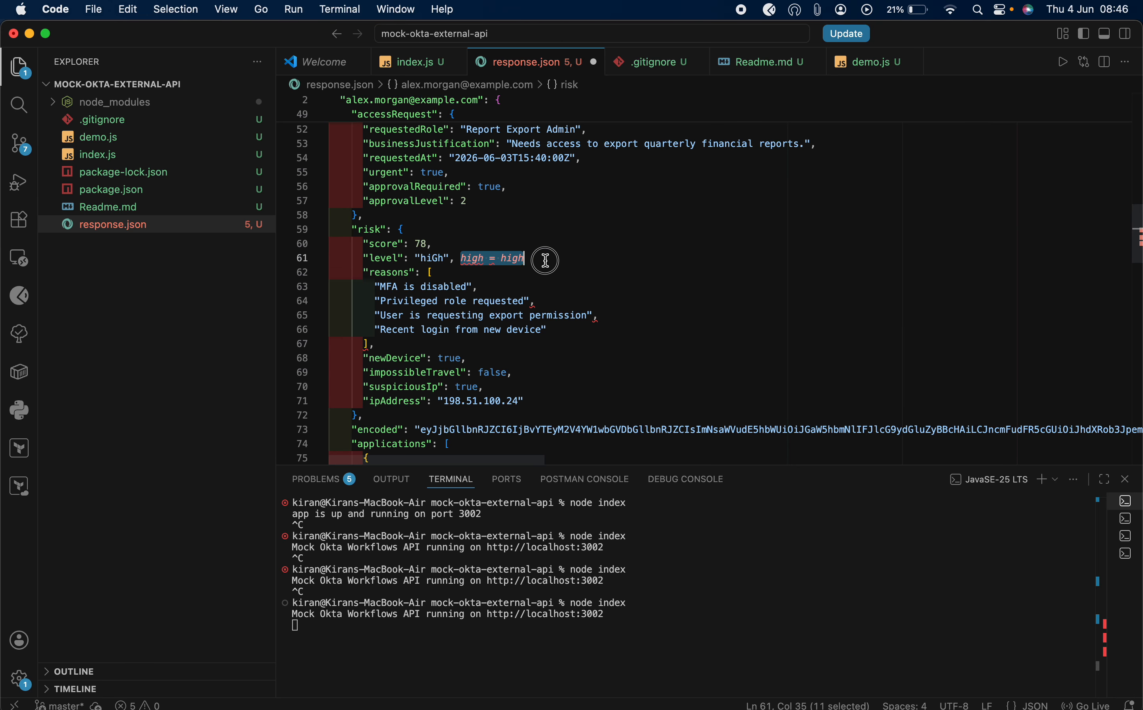
key(BackSpace)
key(super+s)
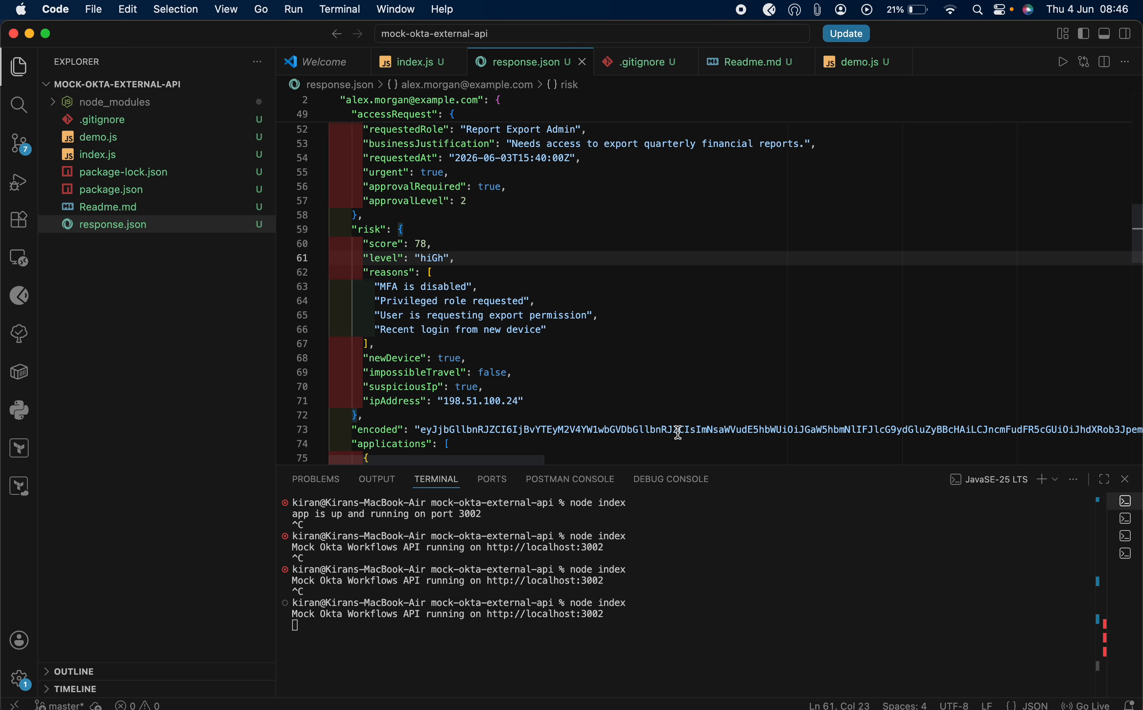
- Stop the mock API server in the terminal and restart it with node index
click(671, 580)
key(ctrl+c)
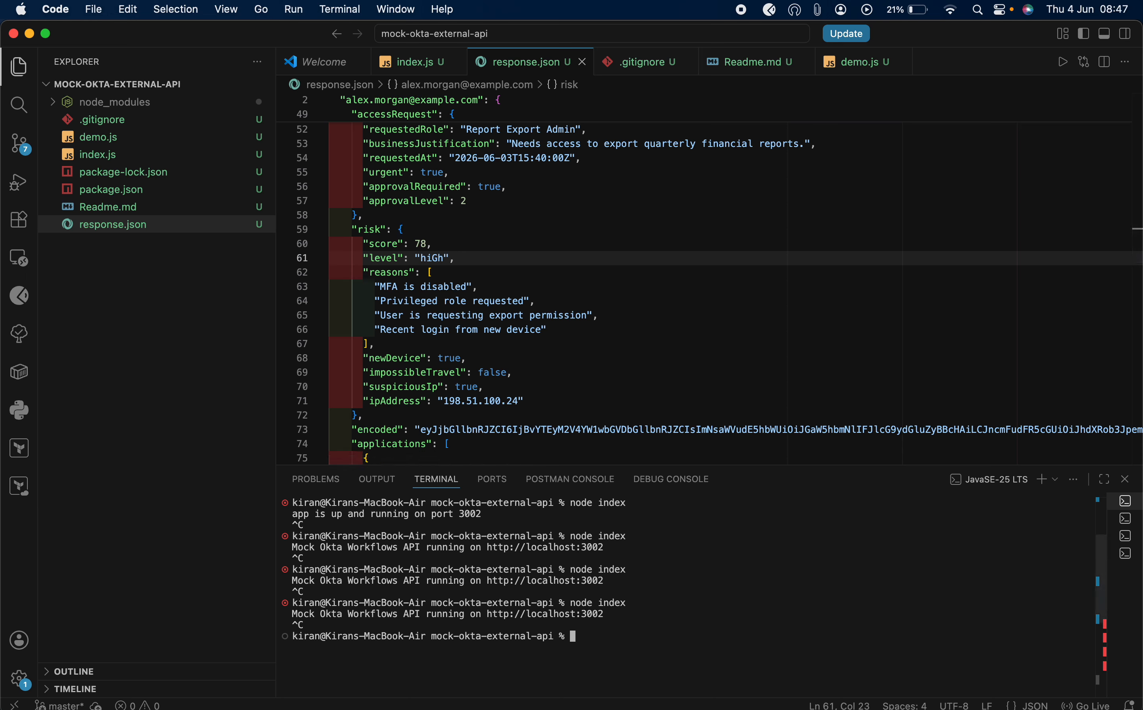
key(Up)
key(Return)
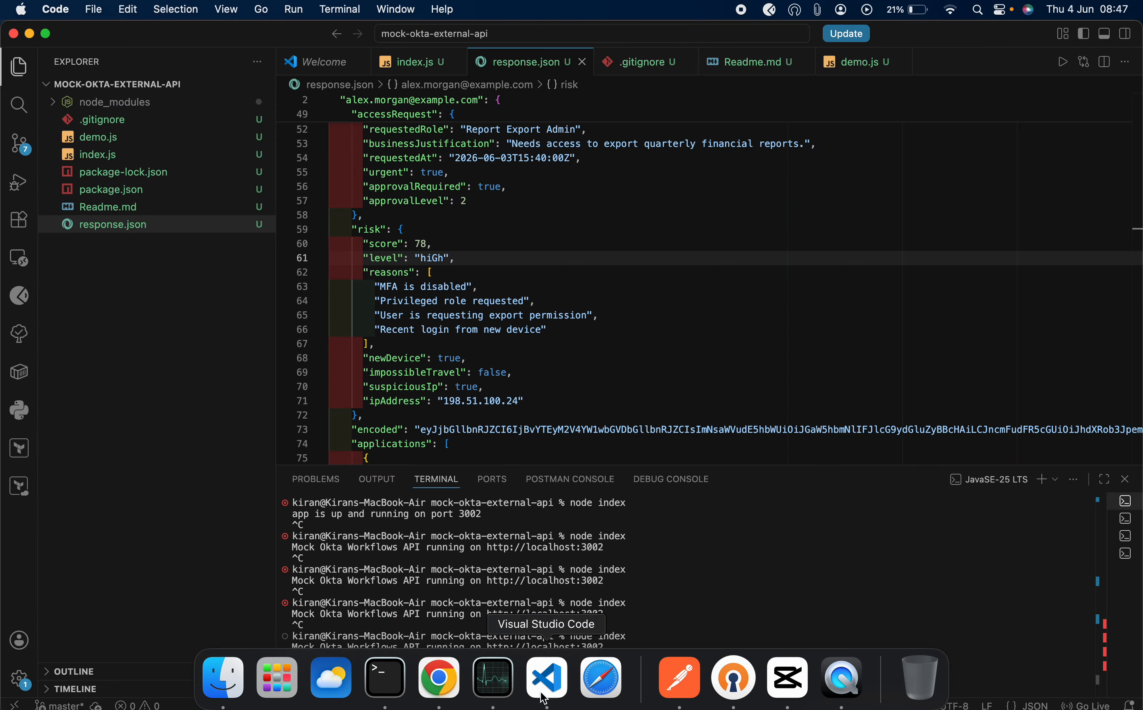
- Return to the workflow in Chrome, add the To Lower Case card and map risk.level to its text input
click(431, 693)
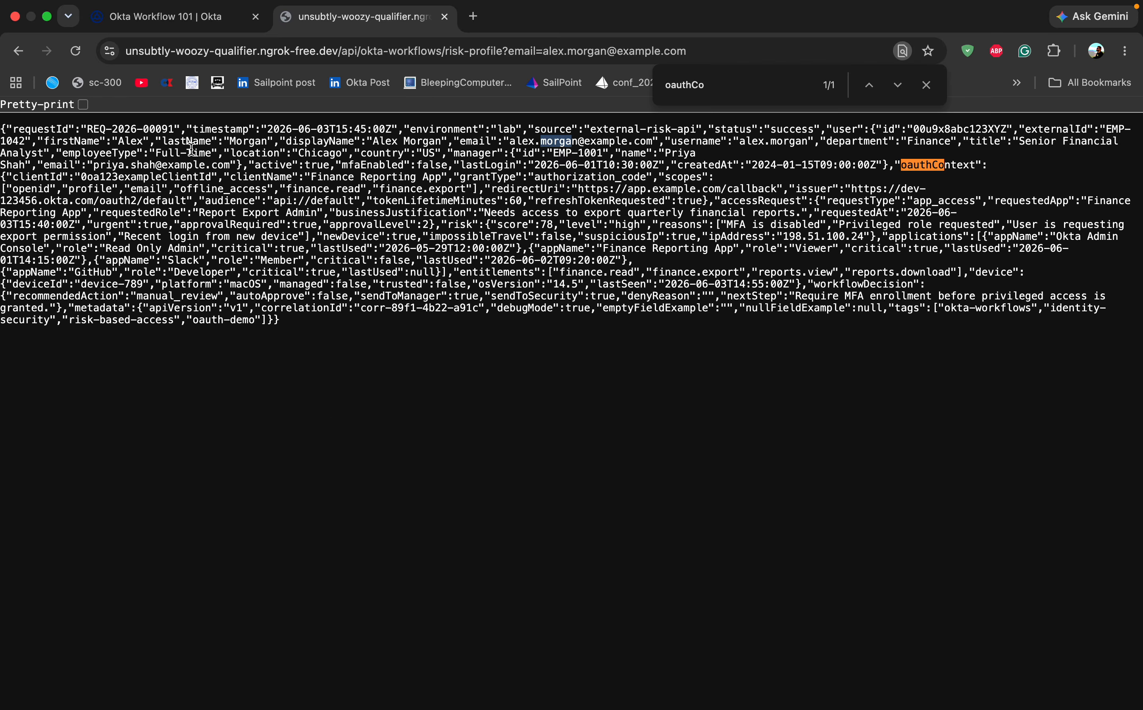
click(162, 16)
click(790, 432)
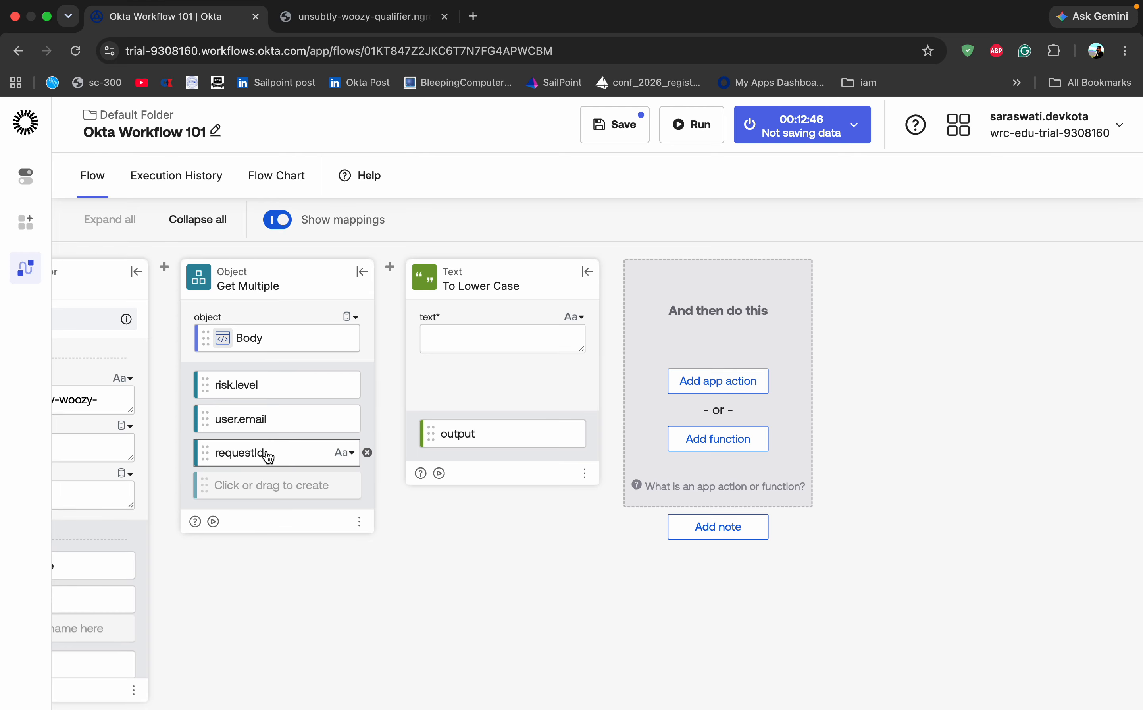
drag(241, 385, 489, 340)
- Save and run the flow to test the To Lower Case card, and return to the flow editor
click(604, 123)
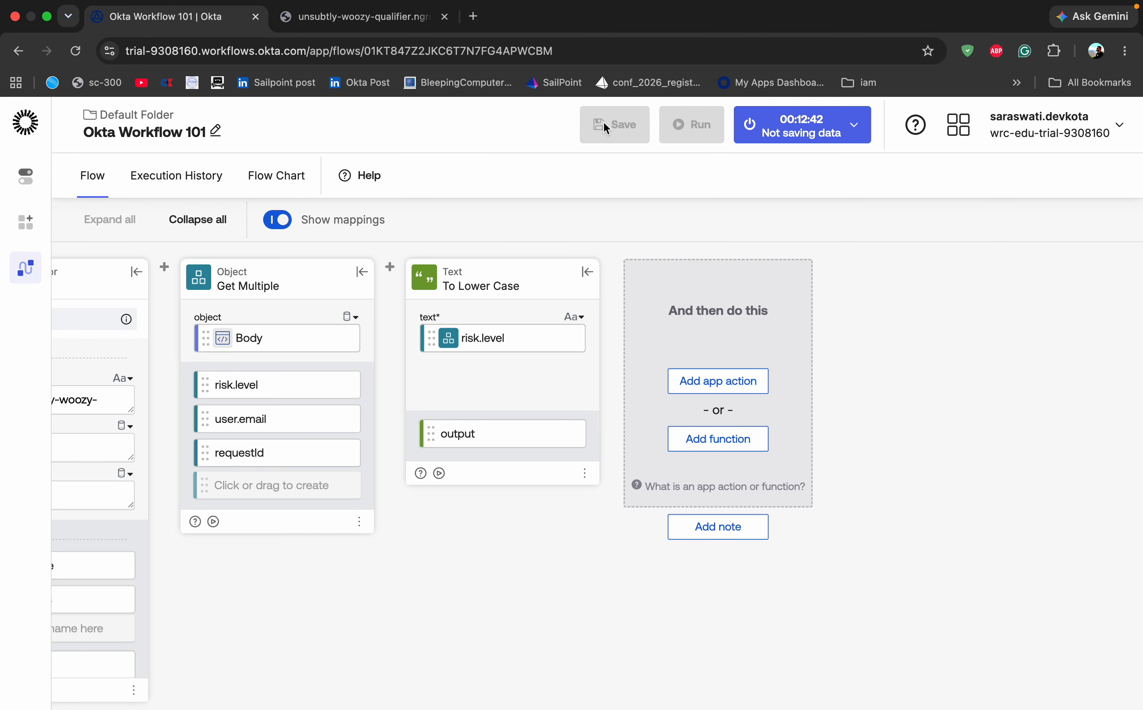
click(690, 128)
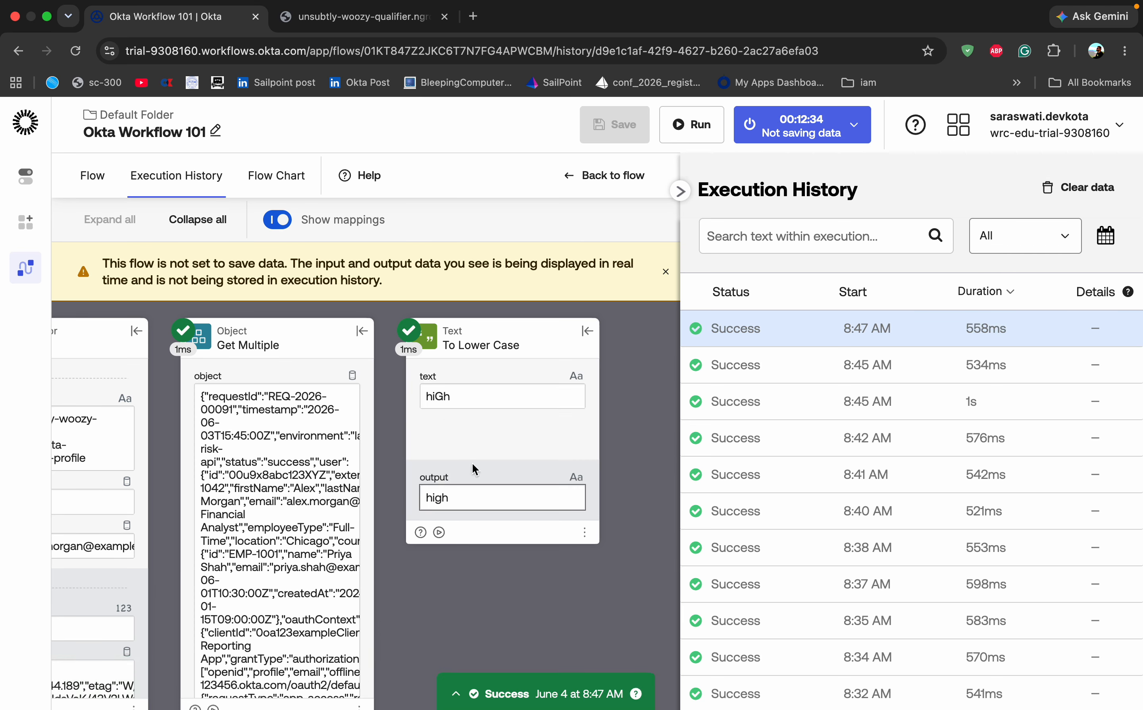
click(681, 190)
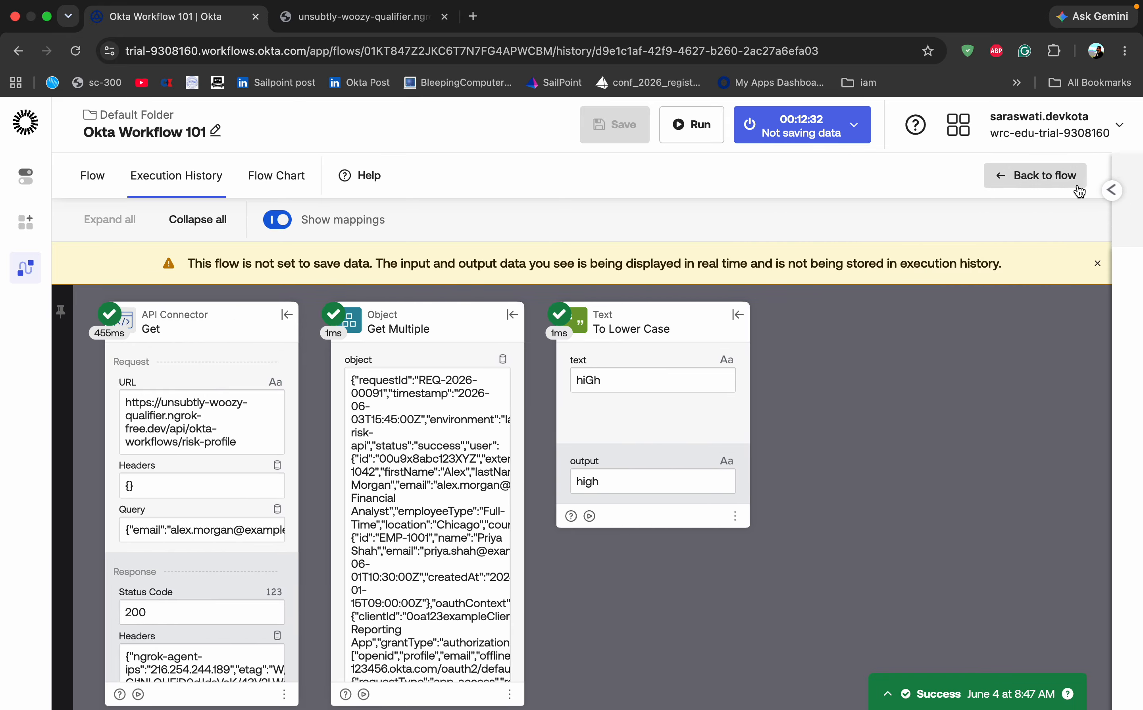
click(1057, 179)
- Delete the To Lower Case card from the flow and confirm the deletion
click(765, 473)
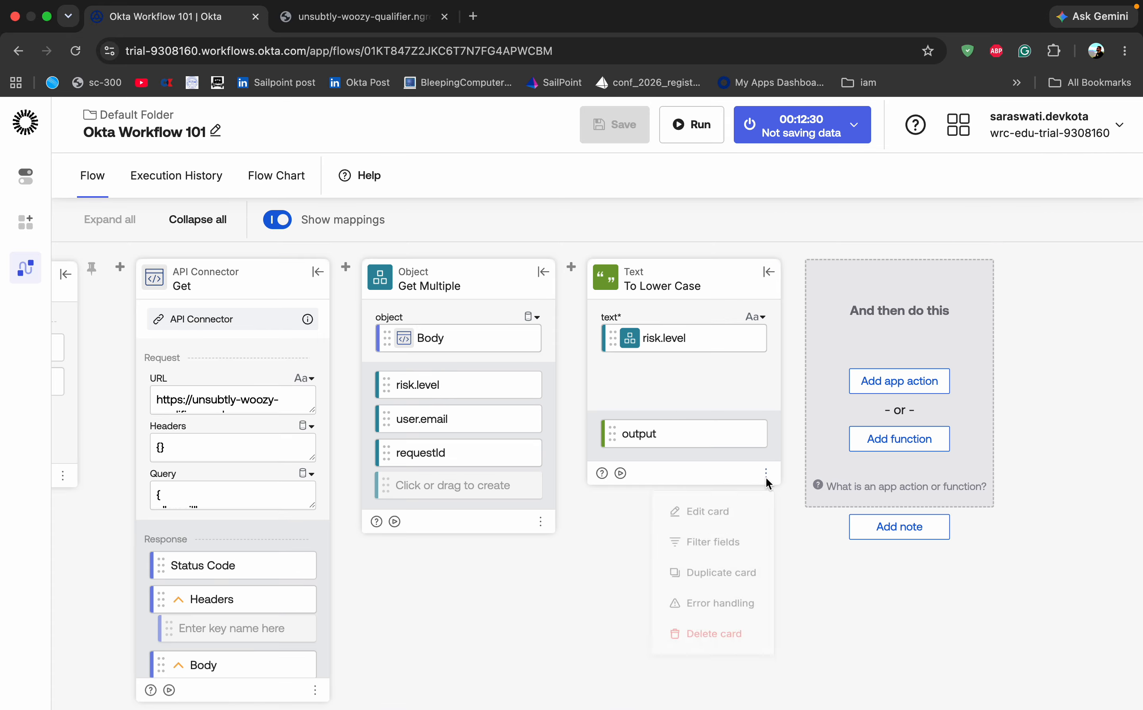
click(708, 659)
click(730, 464)
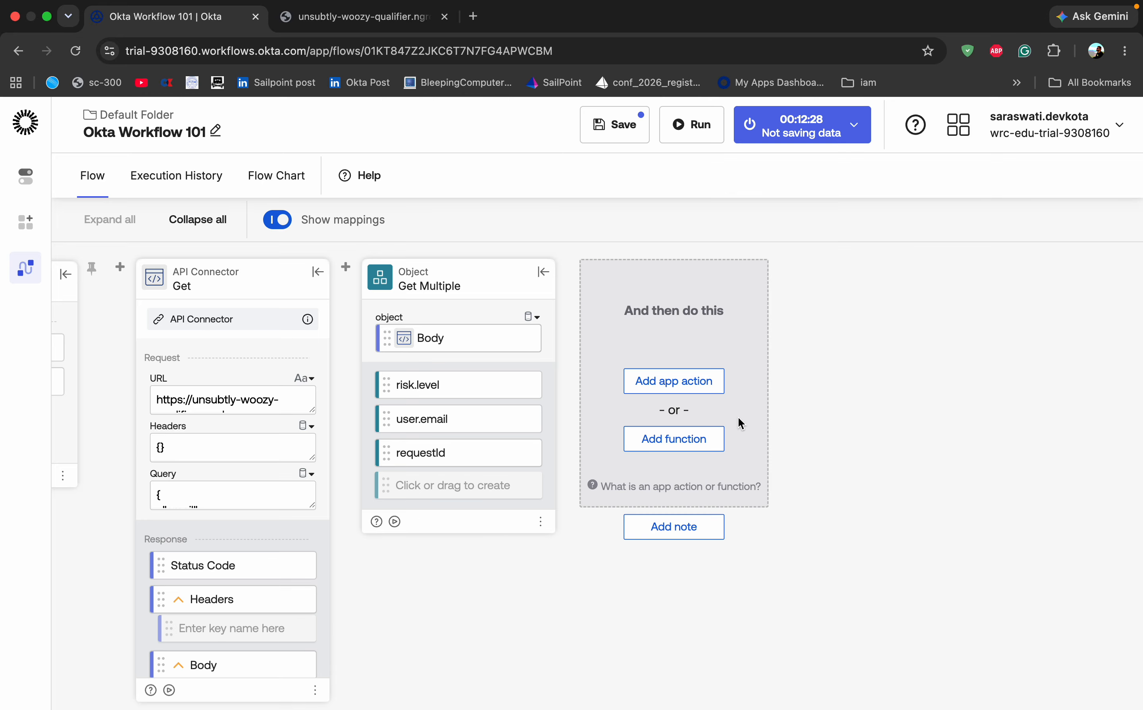
- Add the To Upper Case text function to the flow and map risk.level to its text input
click(695, 436)
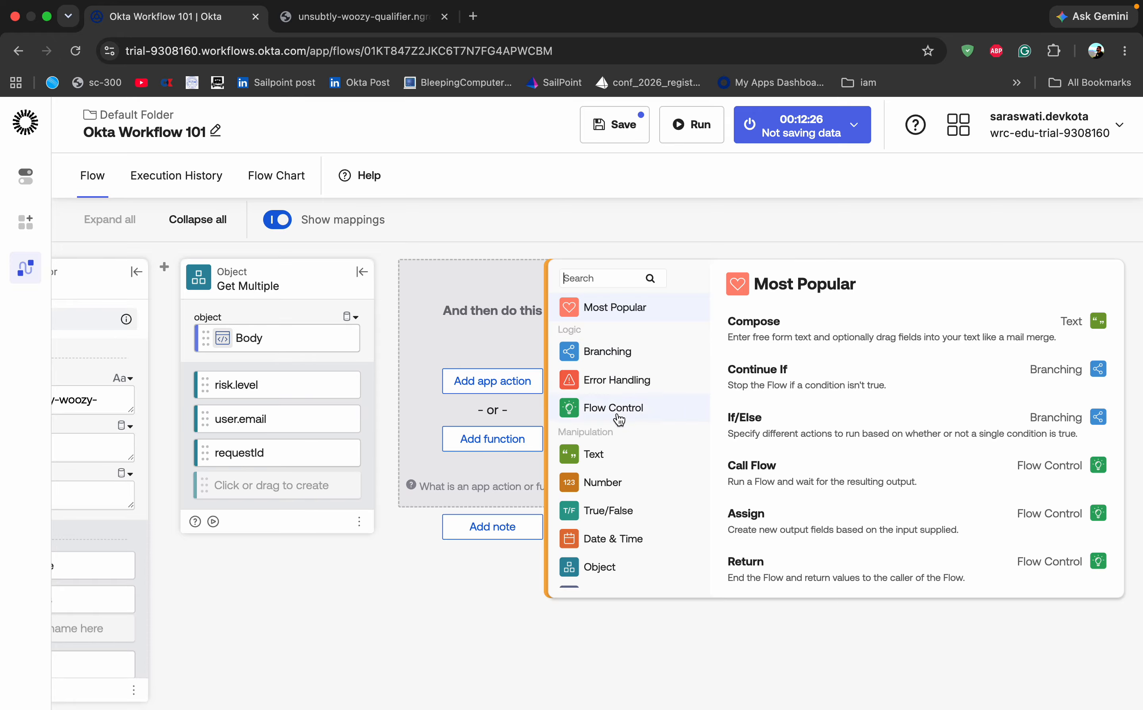
click(611, 454)
scroll(805, 472, down, 5)
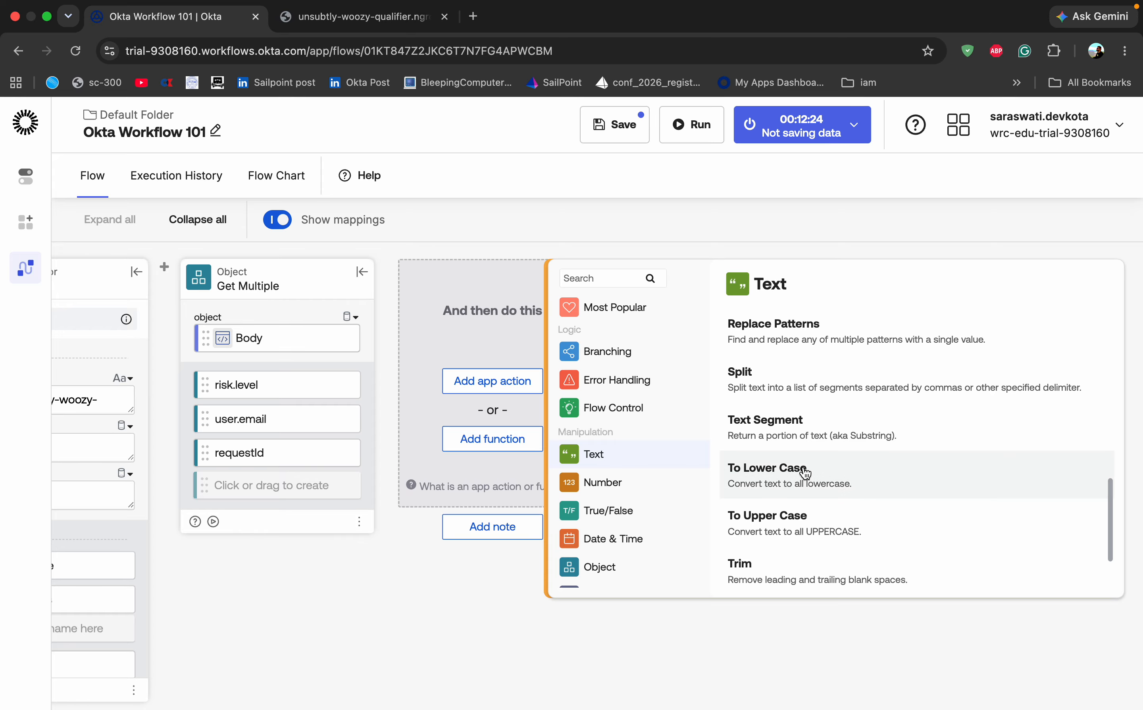
scroll(805, 470, down, 2)
click(793, 453)
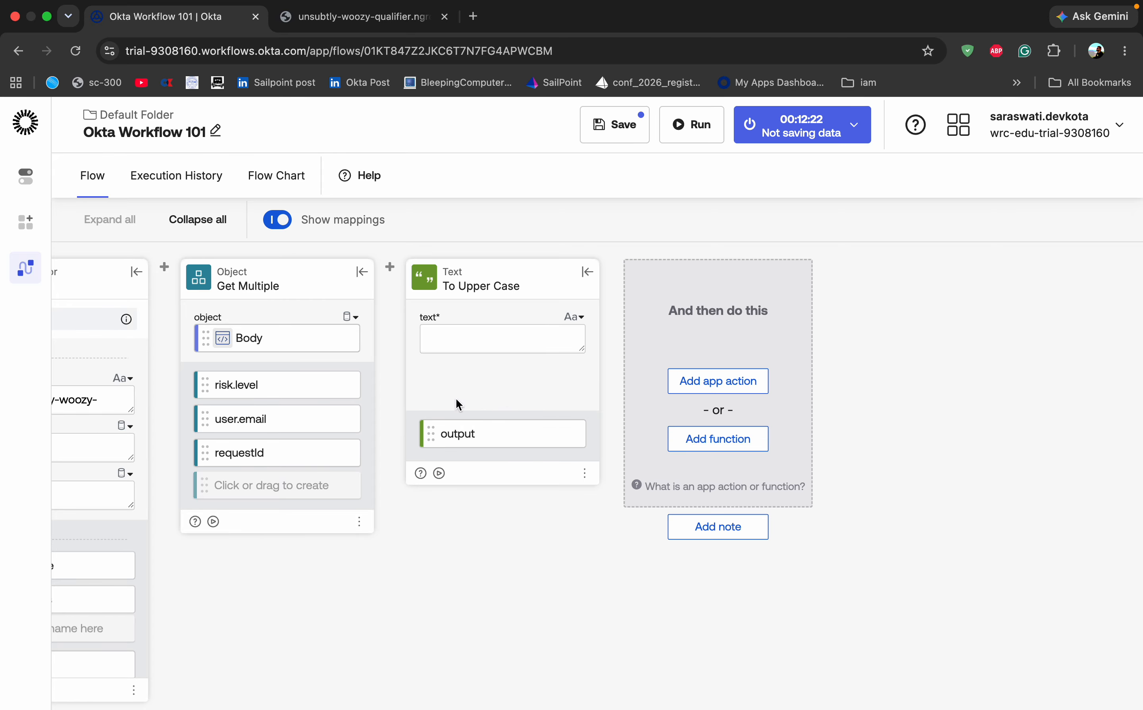
drag(253, 388, 477, 345)
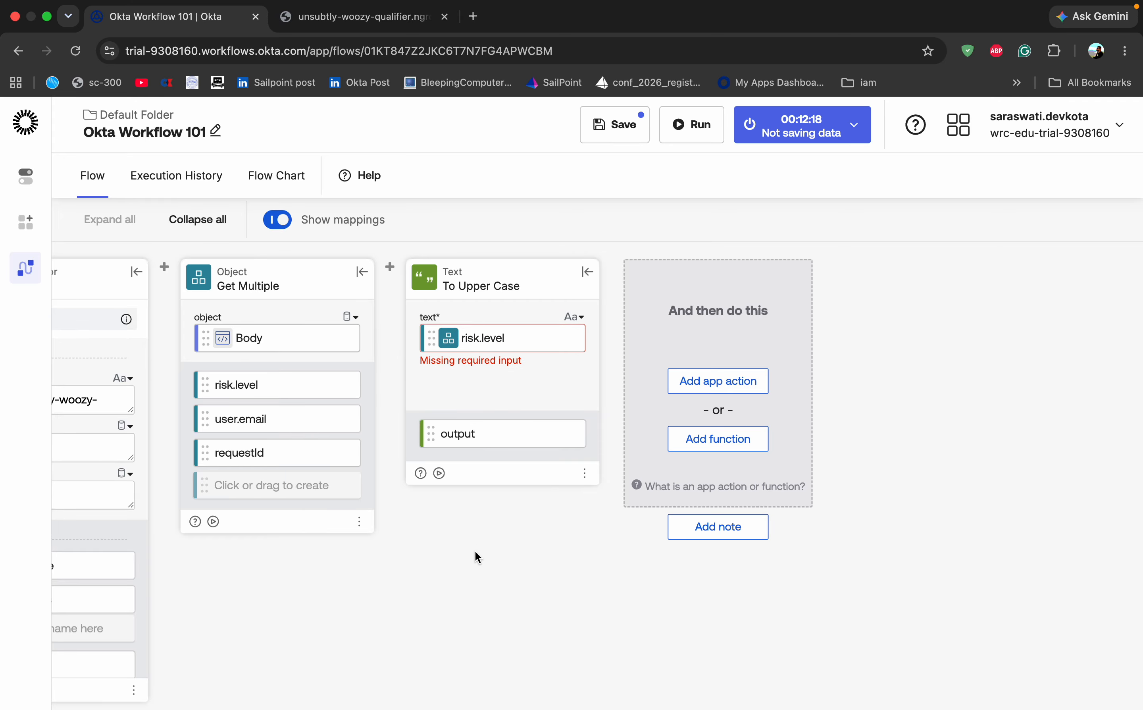
- Save and run the flow to test the To Upper Case card, and return to the flow editor
click(616, 136)
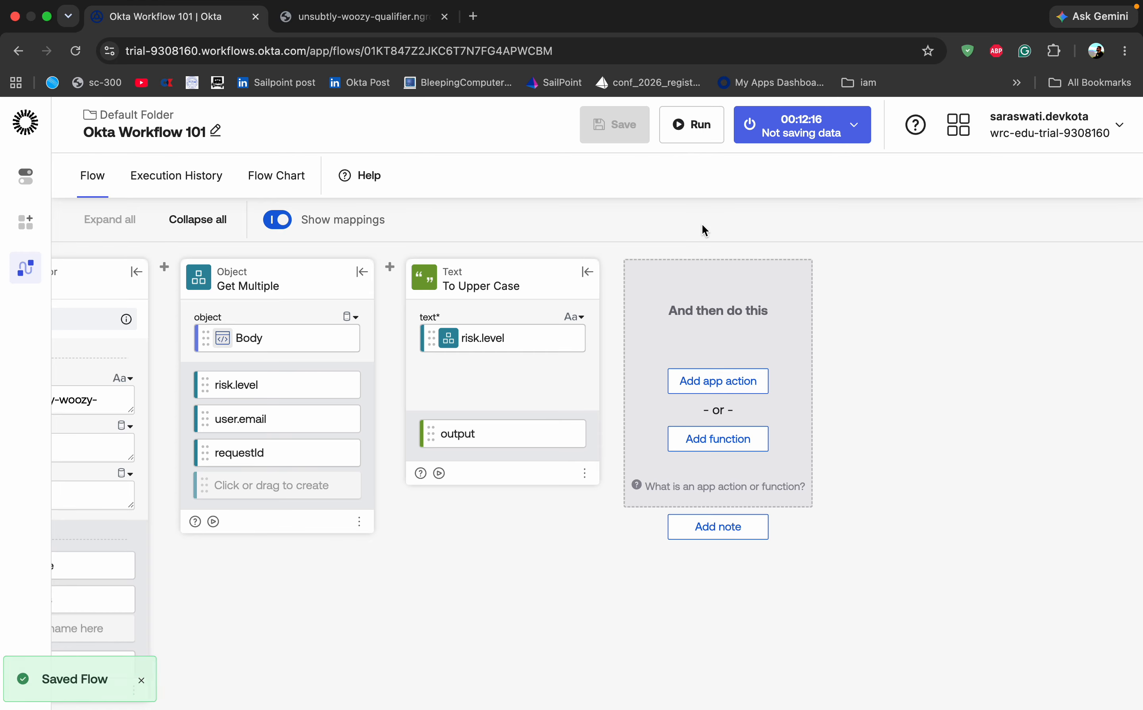
click(690, 126)
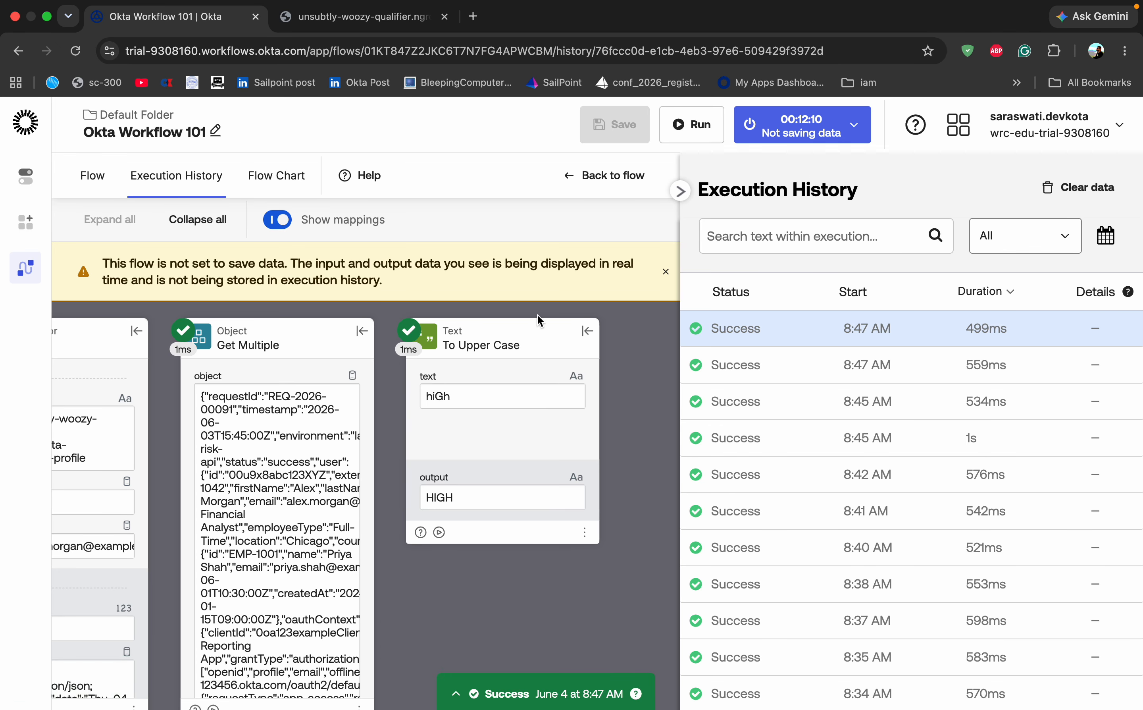
click(680, 190)
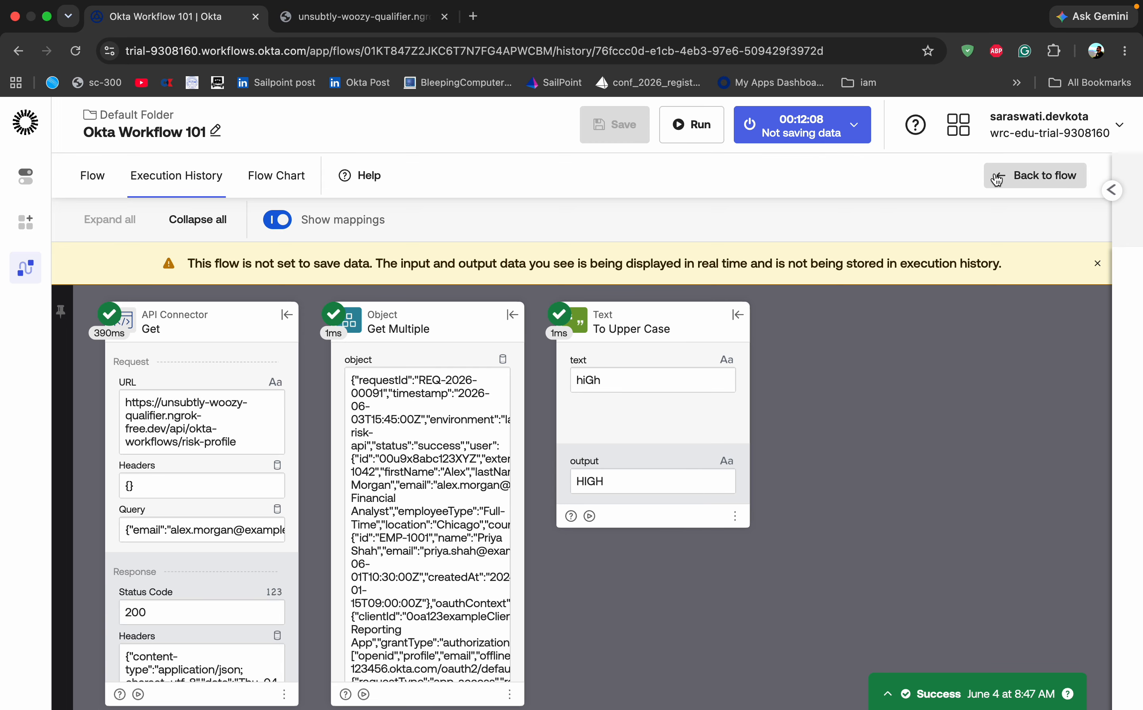
click(997, 176)
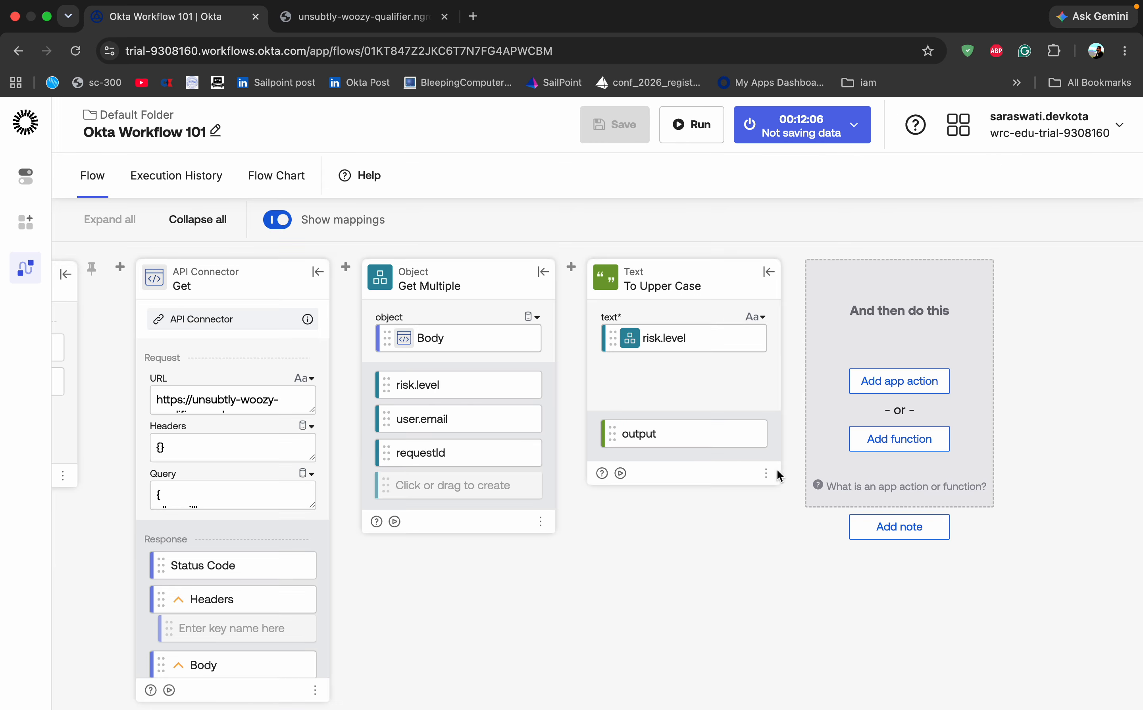
- Delete the To Upper Case card from the flow and confirm the deletion
click(768, 474)
click(703, 655)
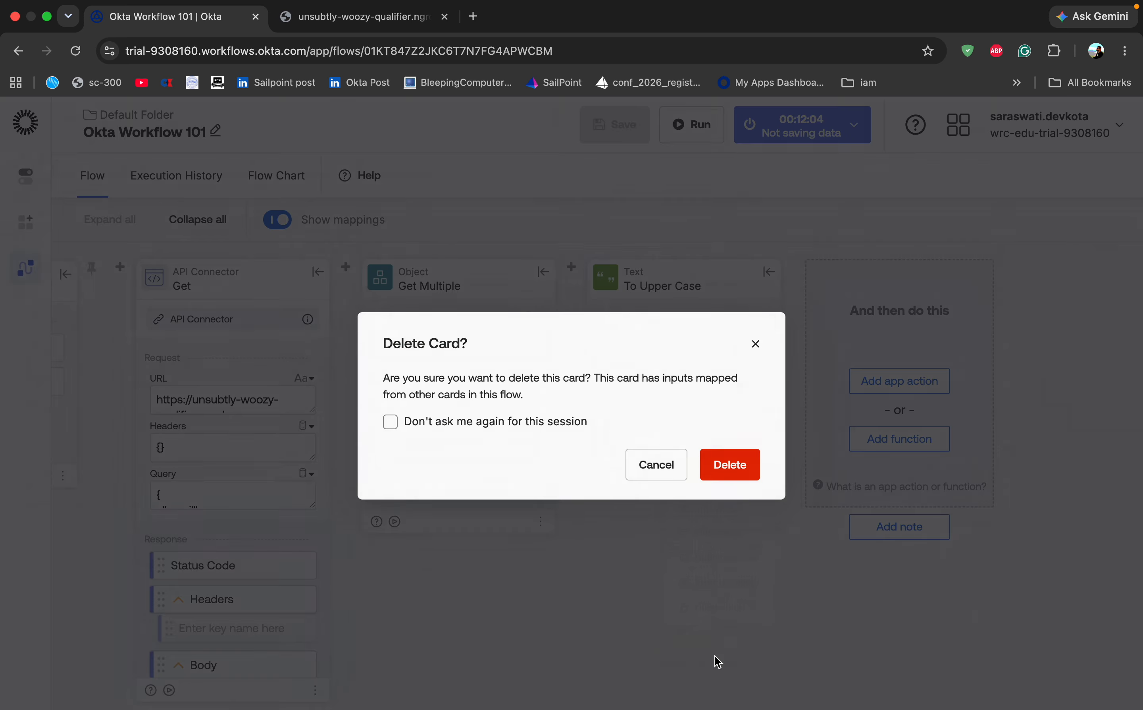
click(728, 474)
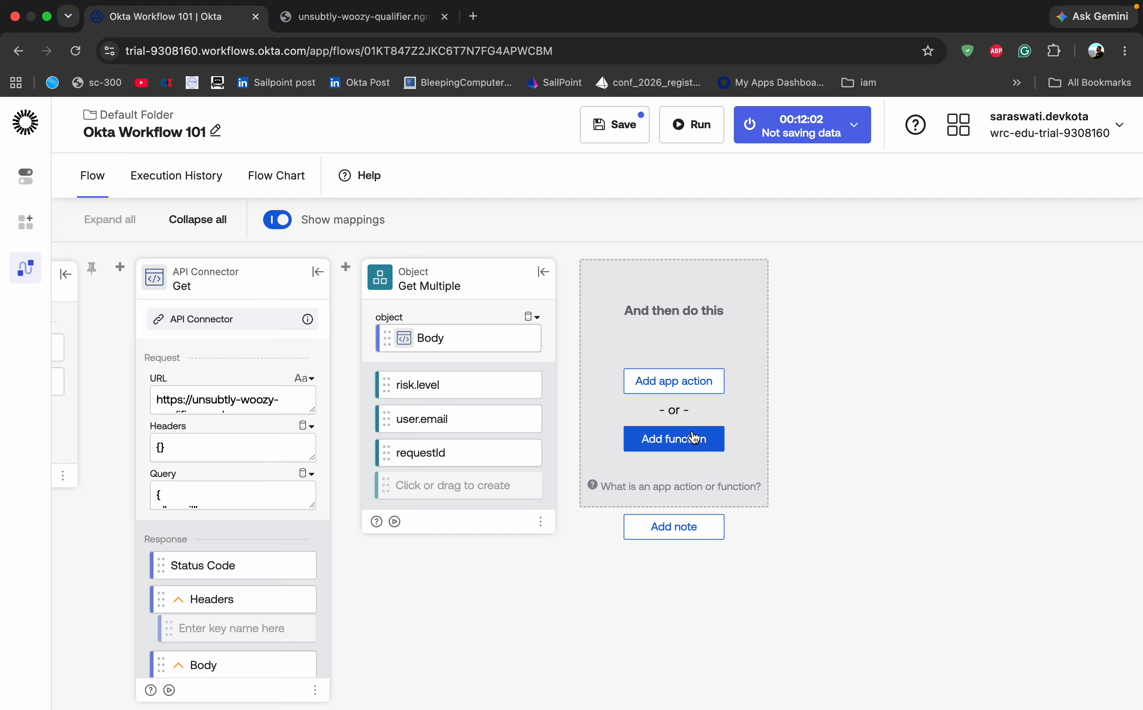
- Add the Trim text function to the flow after the Get Multiple card
click(685, 439)
click(655, 452)
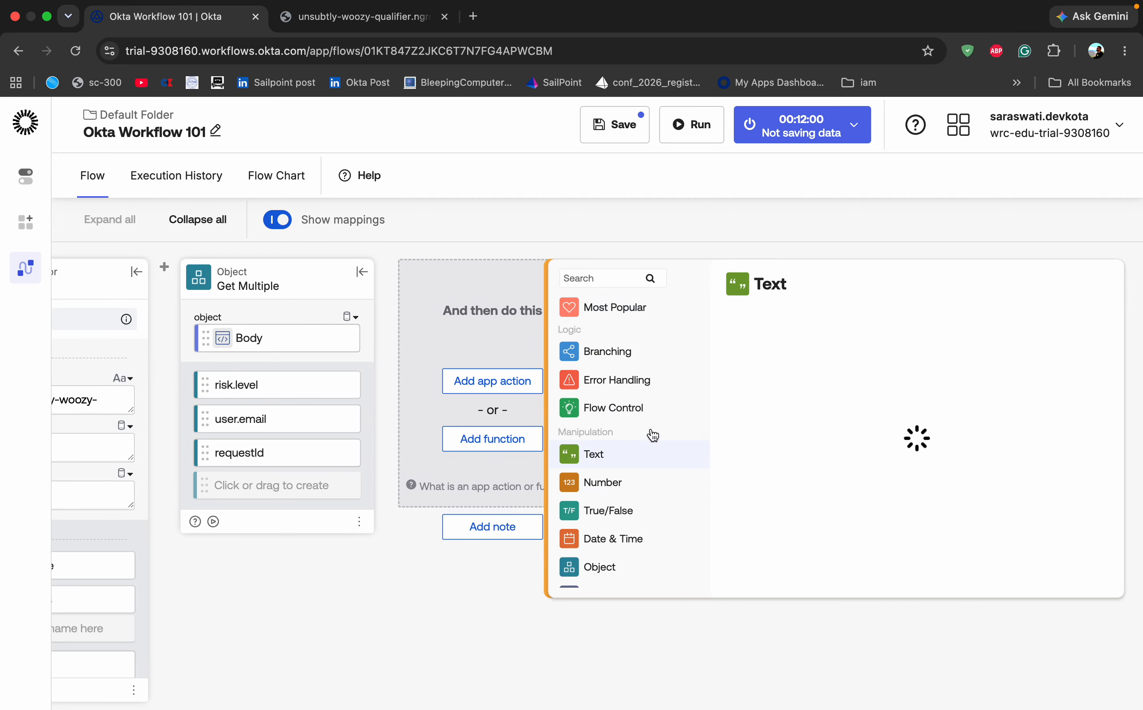
scroll(813, 491, down, 1)
scroll(813, 490, down, 10)
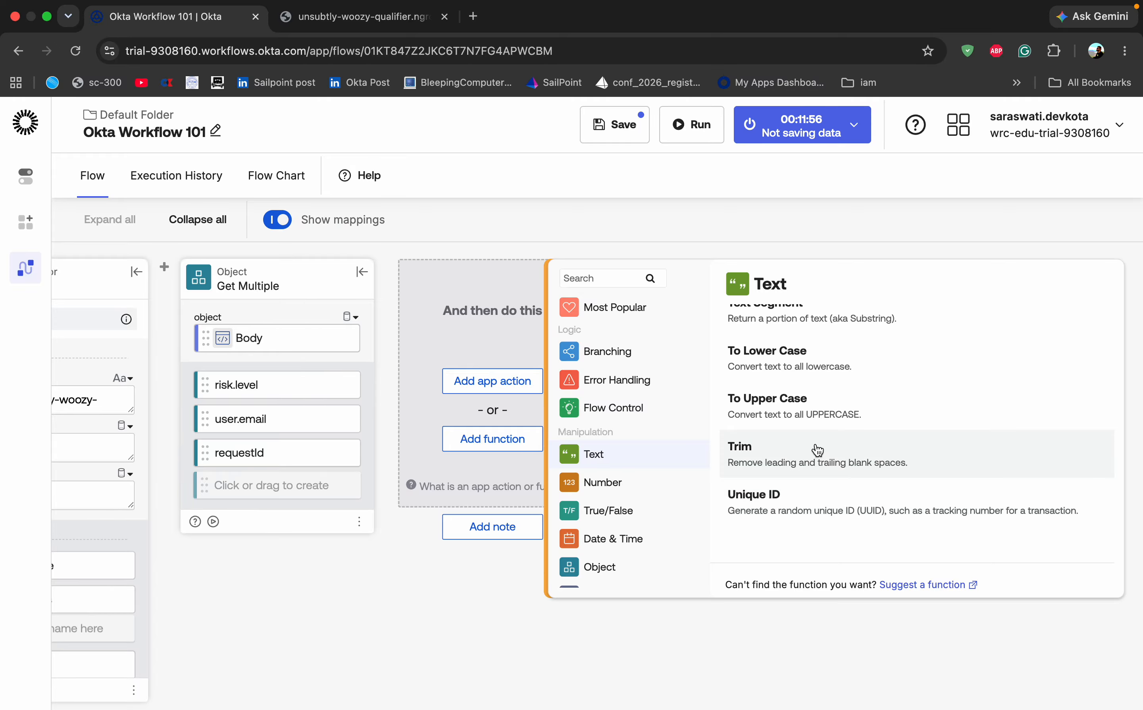
click(760, 450)
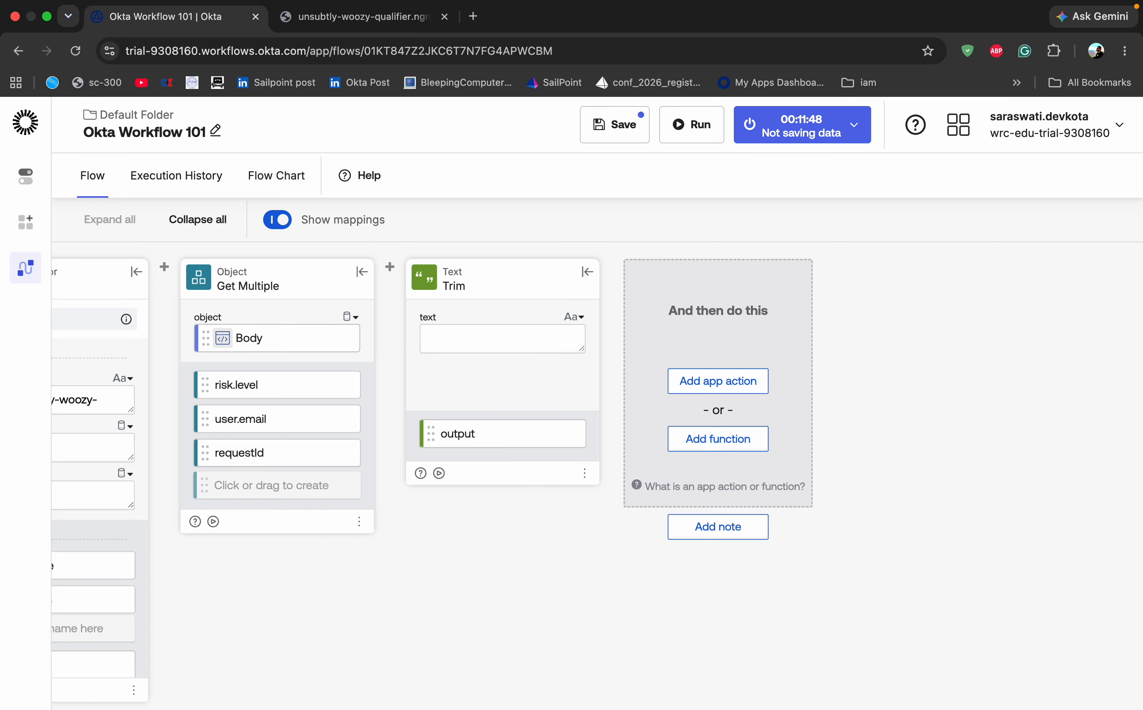
- Switch to Visual Studio Code and change risk level in response.json to "high" padded with several leading spaces and one trailing space
mouse_move(601, 706)
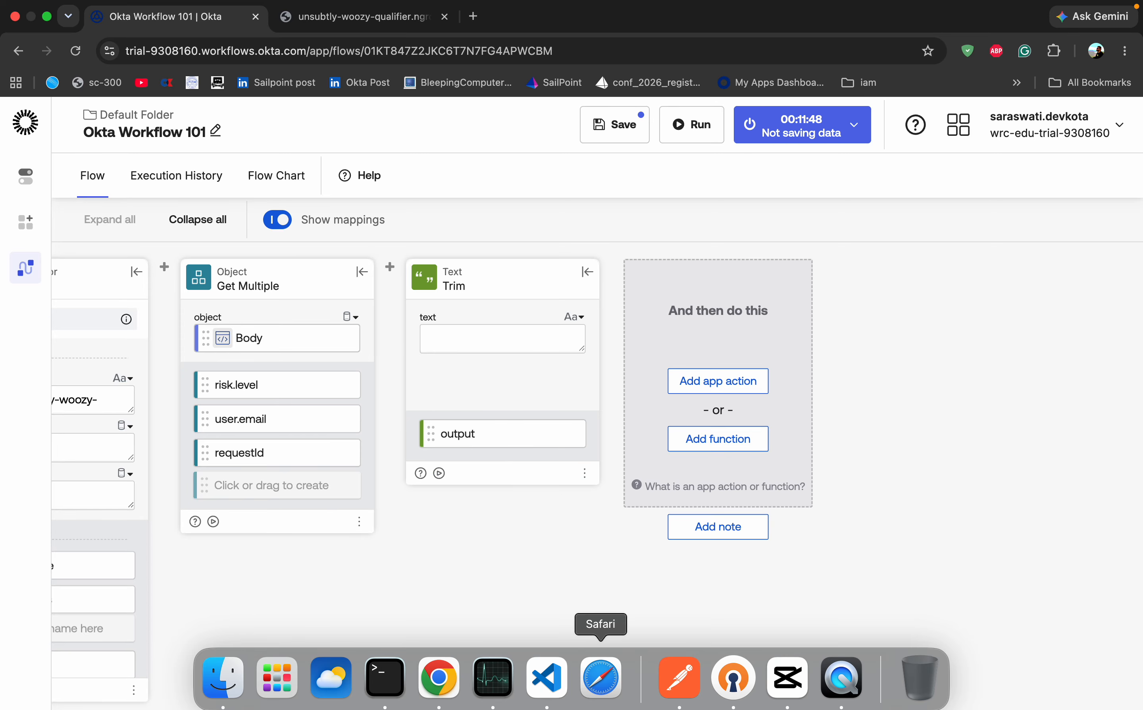
click(548, 677)
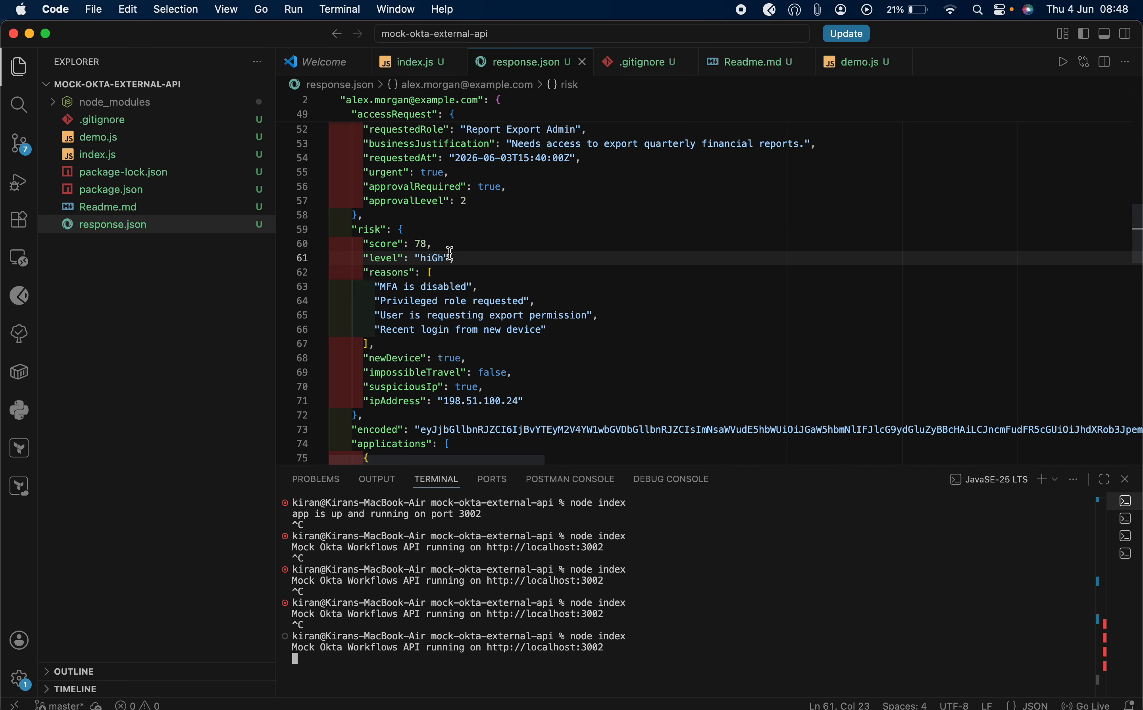
click(438, 257)
key(BackSpace)
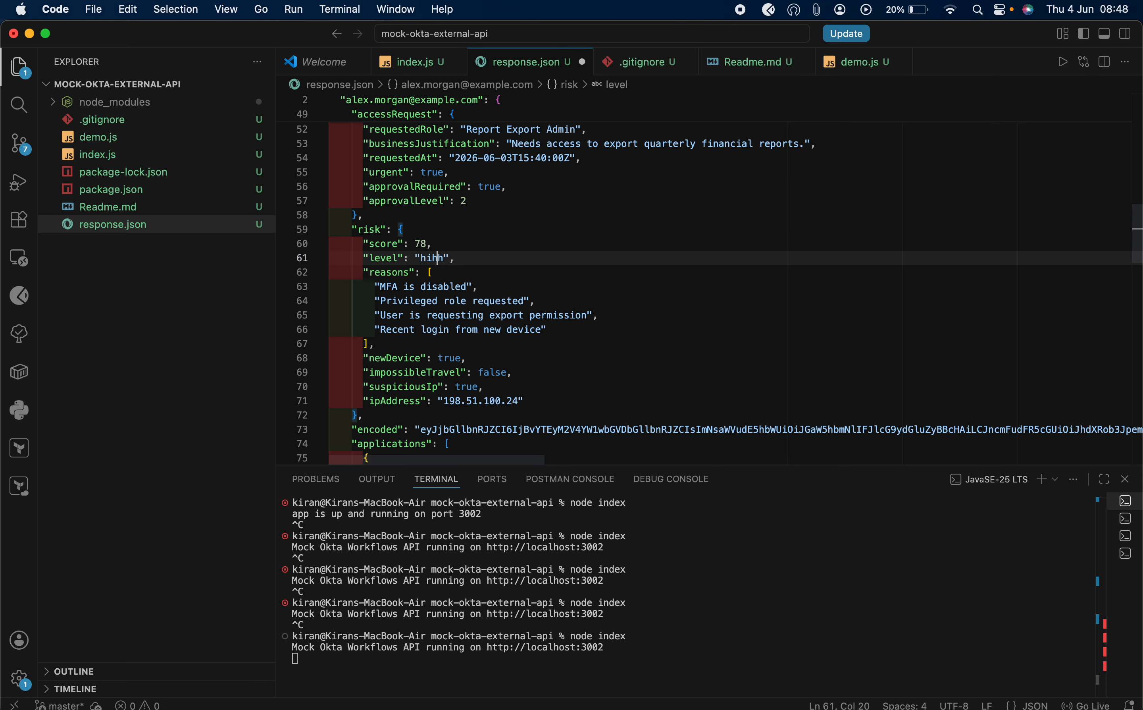
click(422, 257)
click(491, 257)
text(.)
click(617, 270)
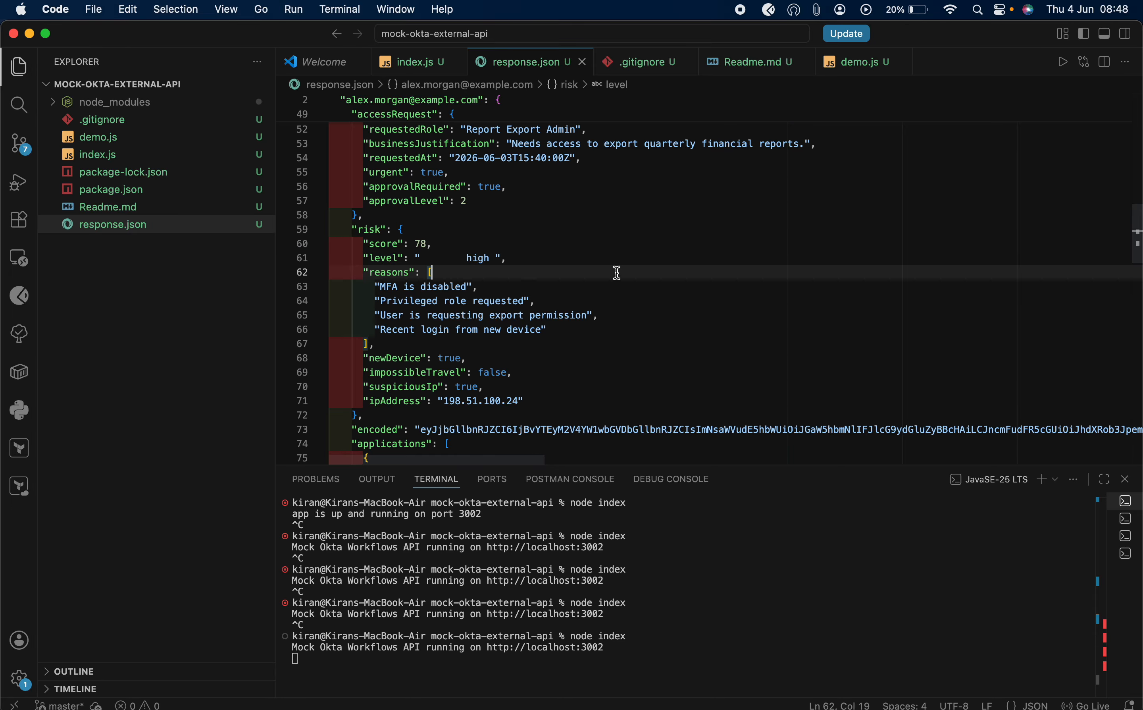
- Stop the mock API server in the terminal and restart it with node index
click(641, 603)
key(ctrl+c)
key(Up)
key(Return)
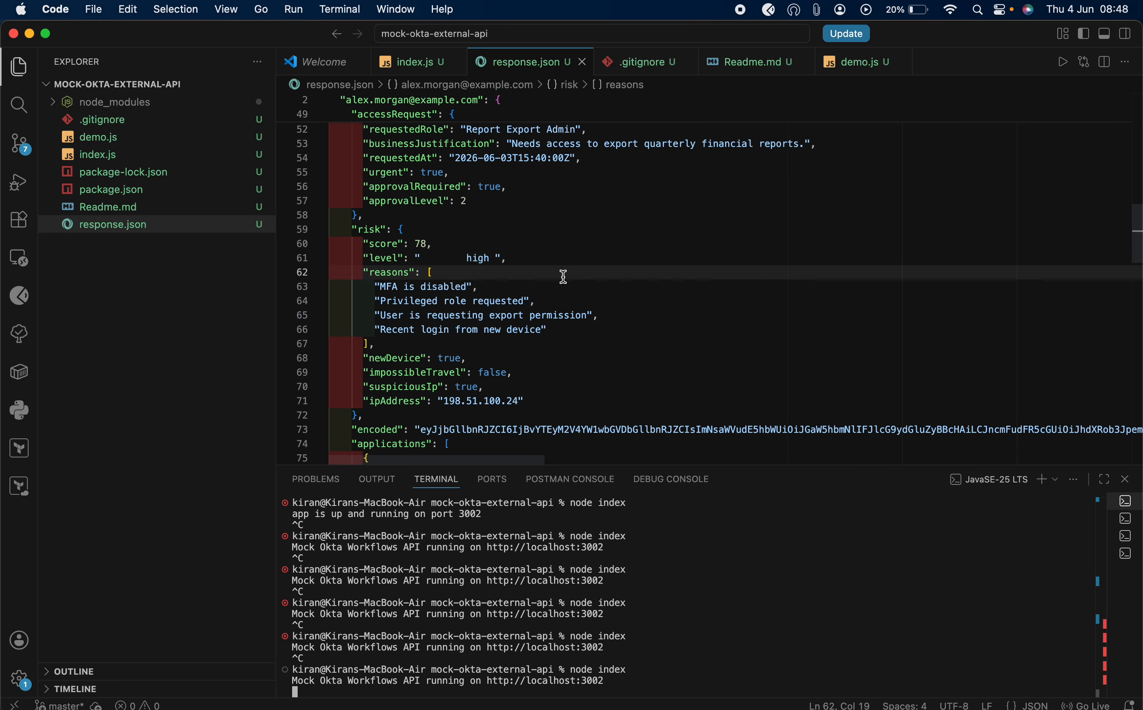
- Switch back to Chrome and map risk.level to the Trim card's text input
mouse_move(556, 702)
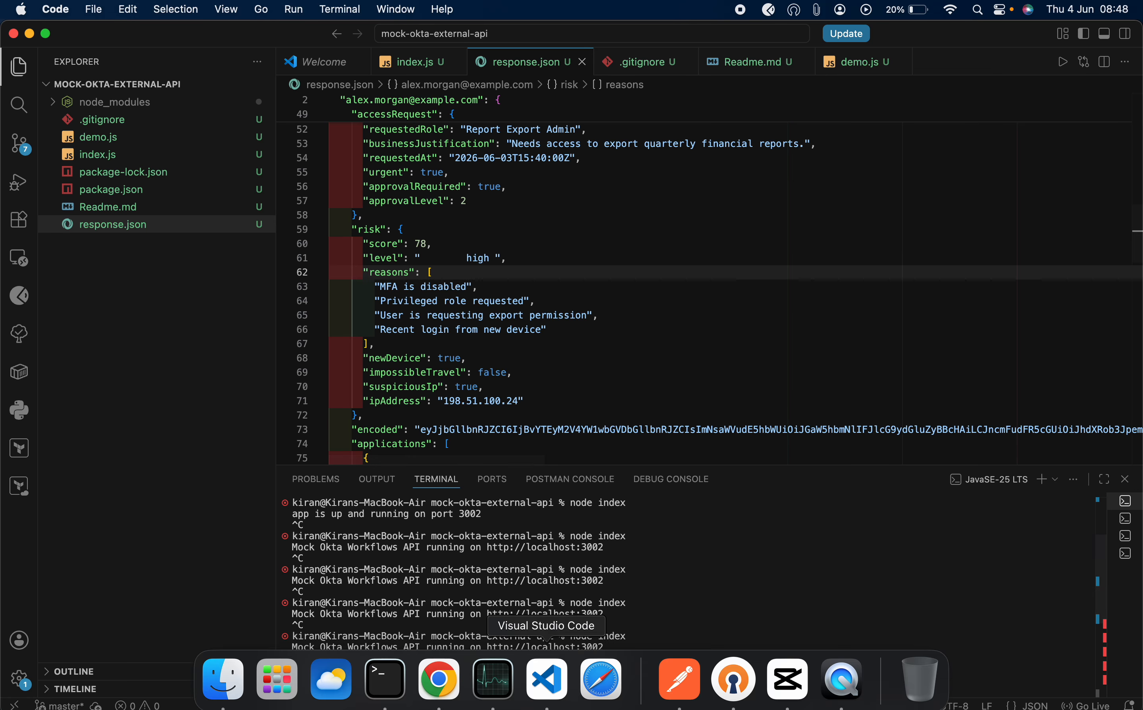
click(460, 684)
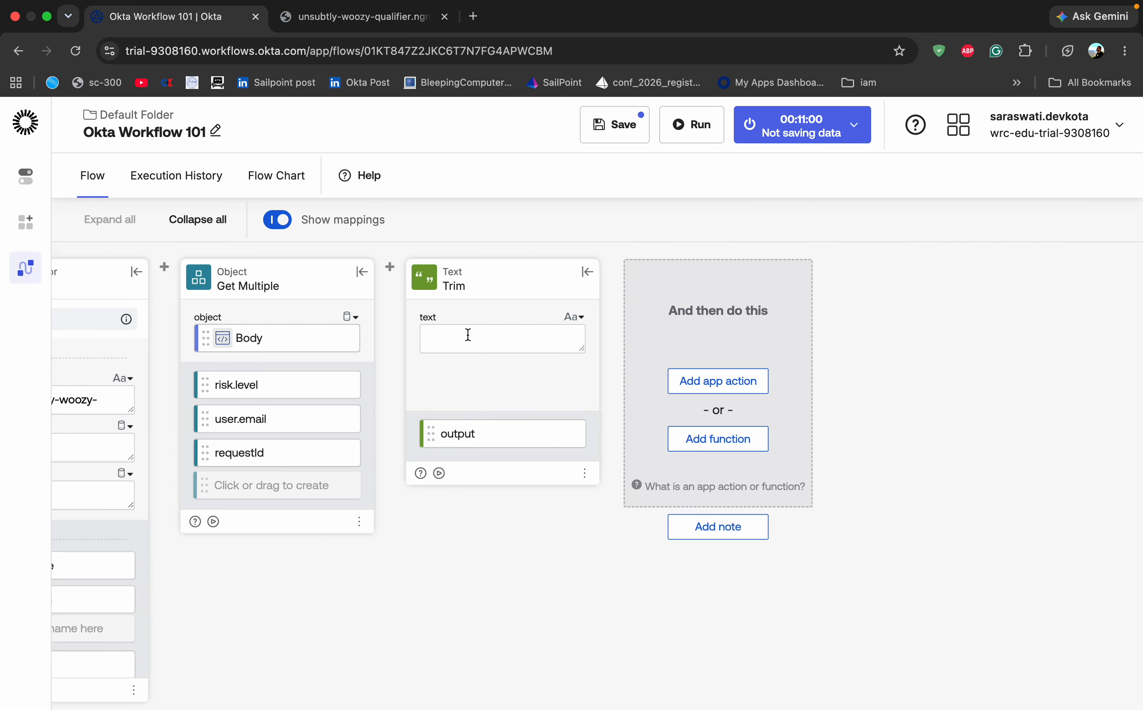
drag(263, 383, 487, 329)
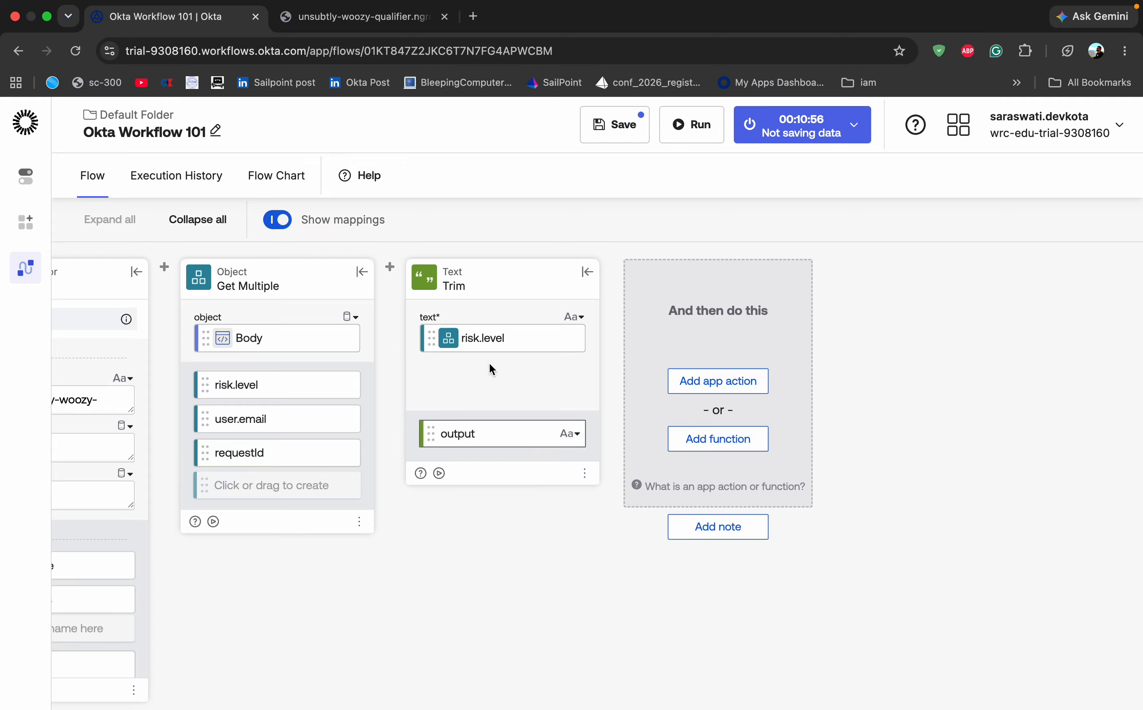
- Save and run the flow to test the Trim card, and return to the flow editor
click(620, 128)
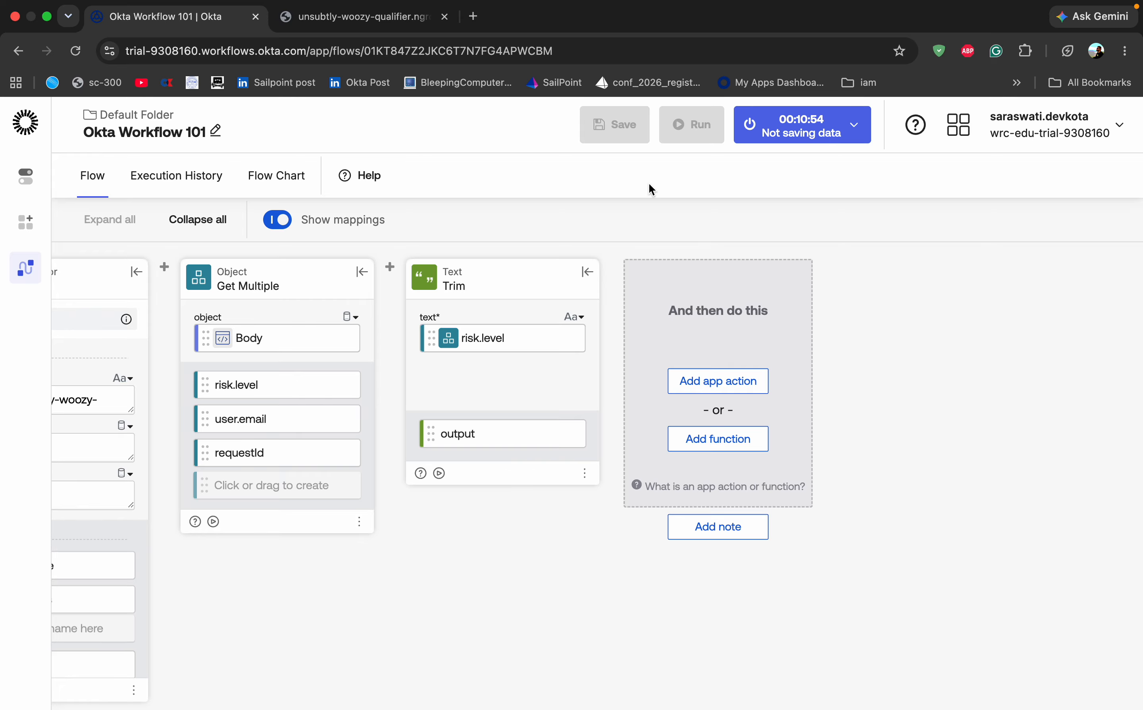
click(690, 132)
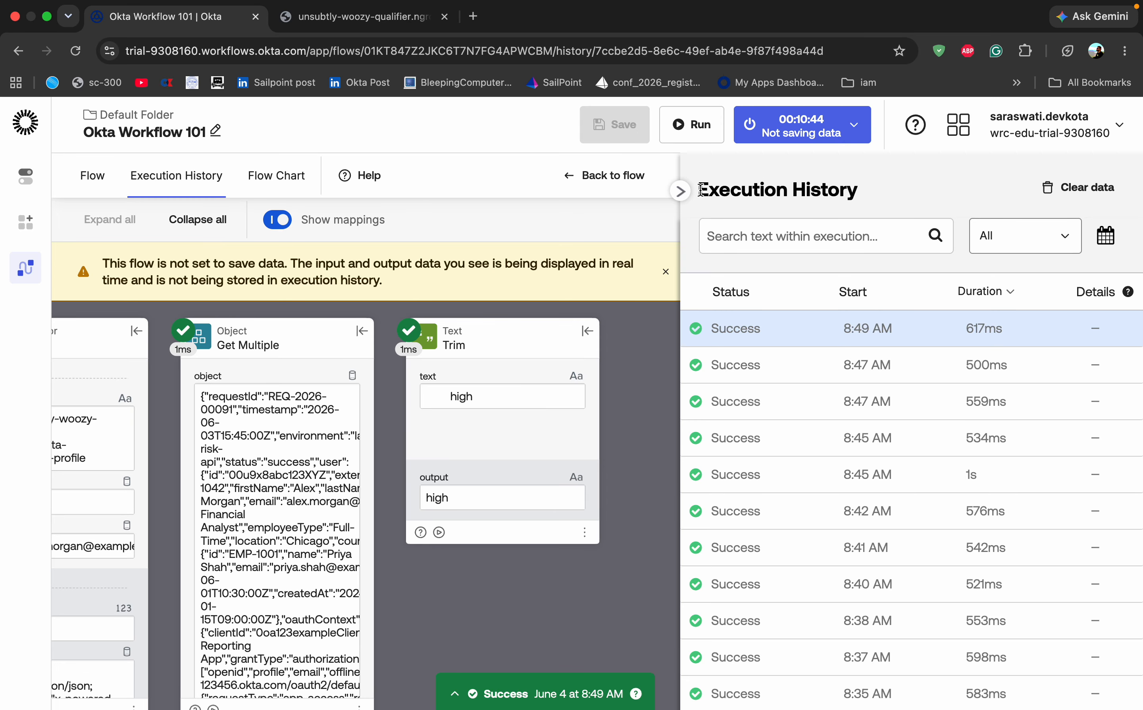
click(680, 191)
click(1042, 175)
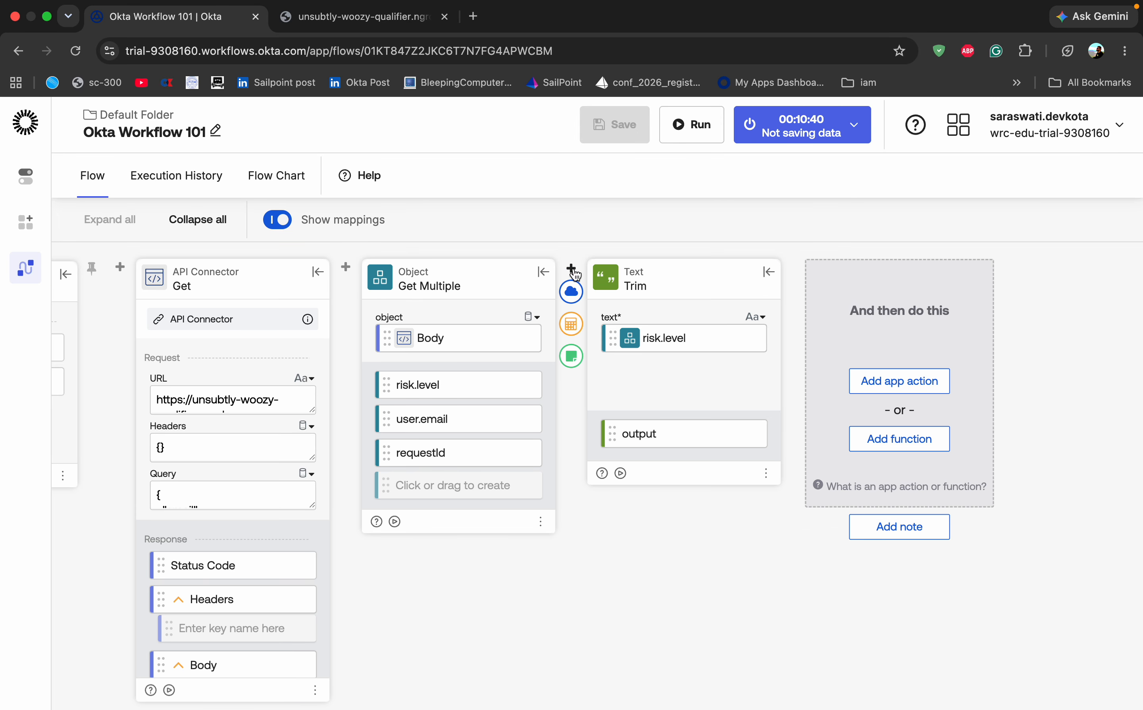
- Insert an If/Else branching card between Get Multiple and Trim with the condition risk.level equal to "high", and save the condition
click(571, 291)
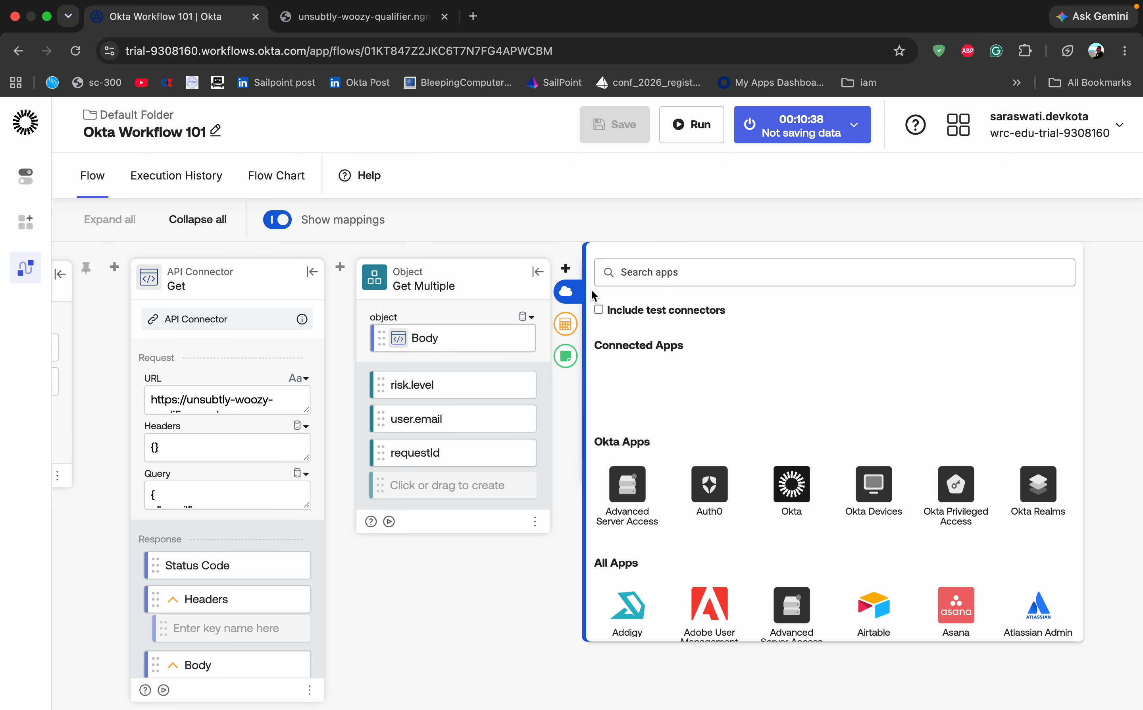
click(565, 323)
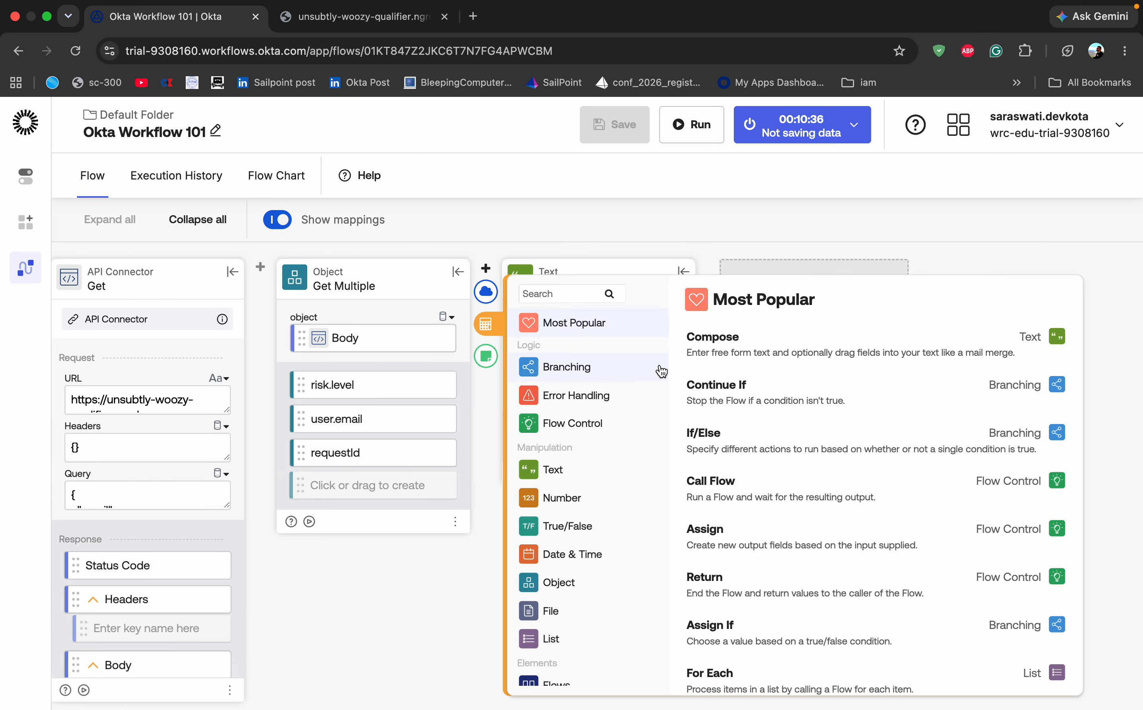
click(565, 370)
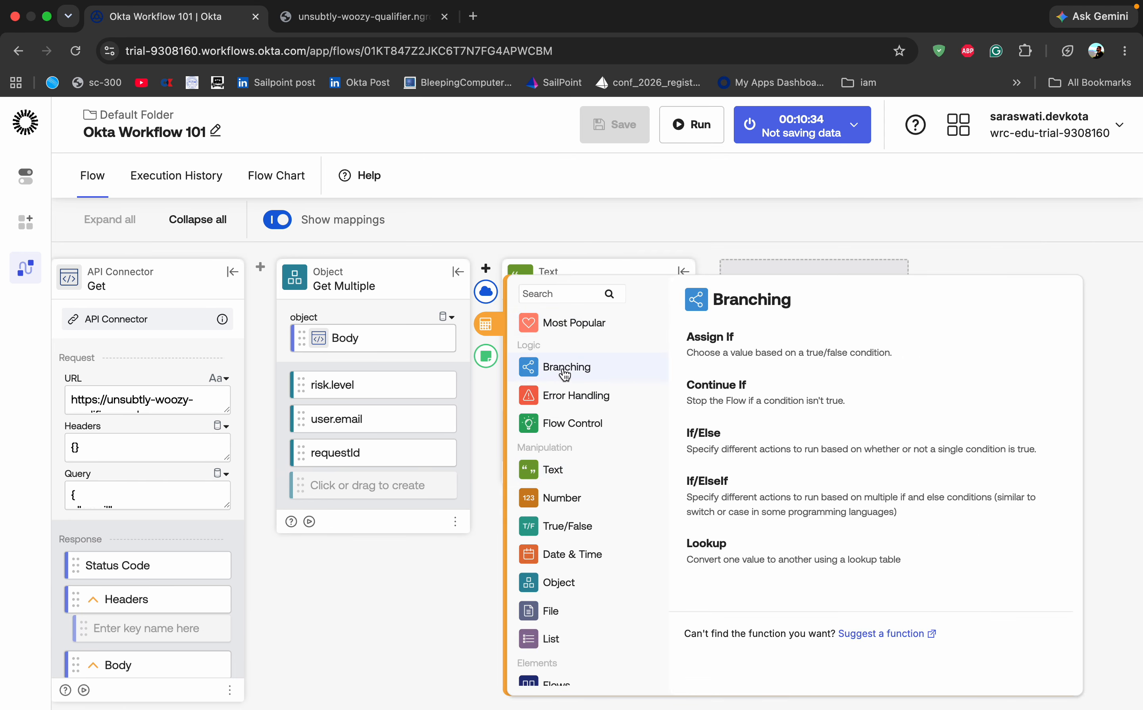
click(746, 436)
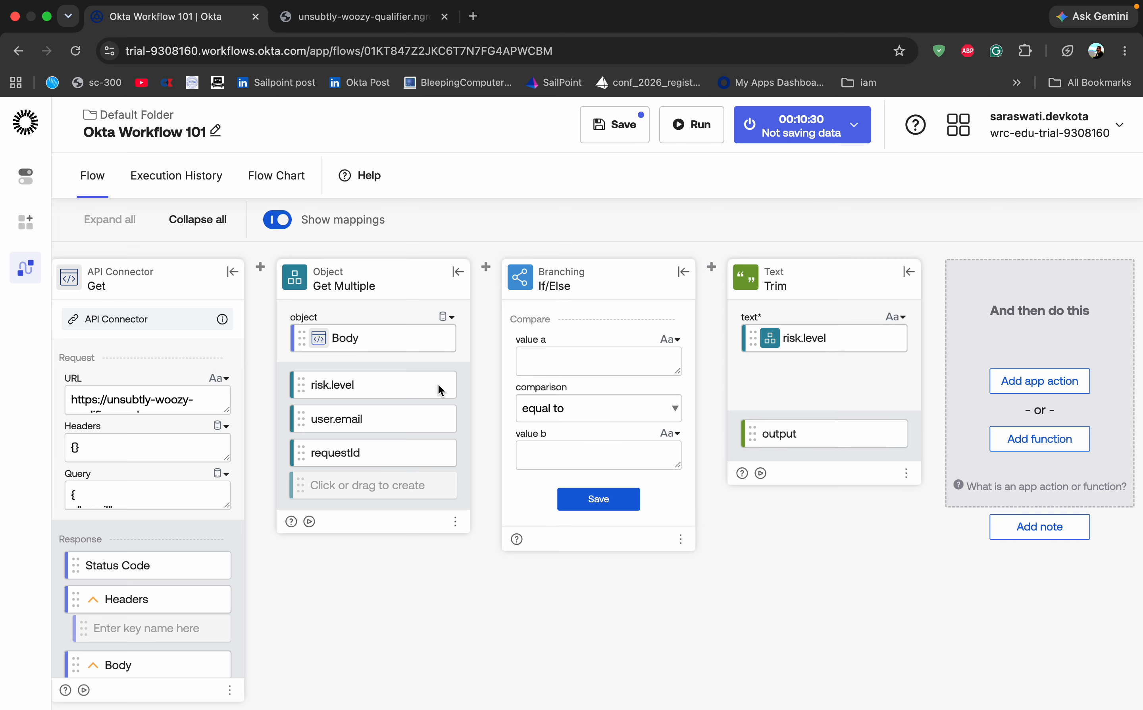
drag(335, 384, 572, 363)
click(552, 452)
text(high)
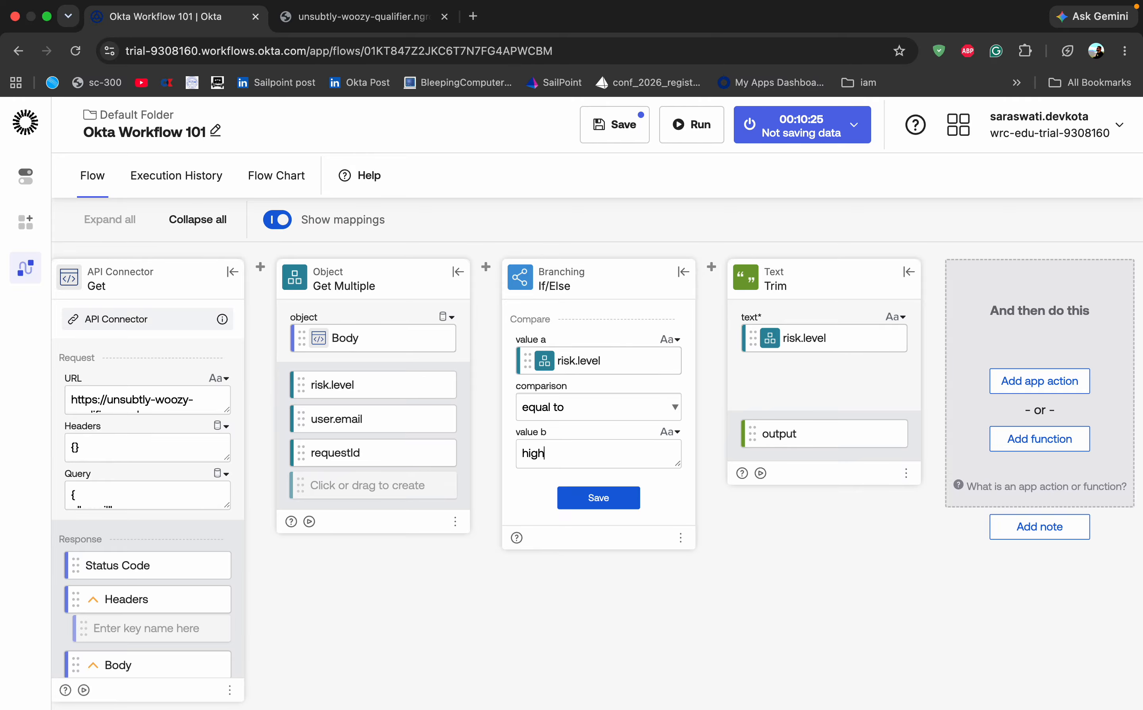
click(582, 498)
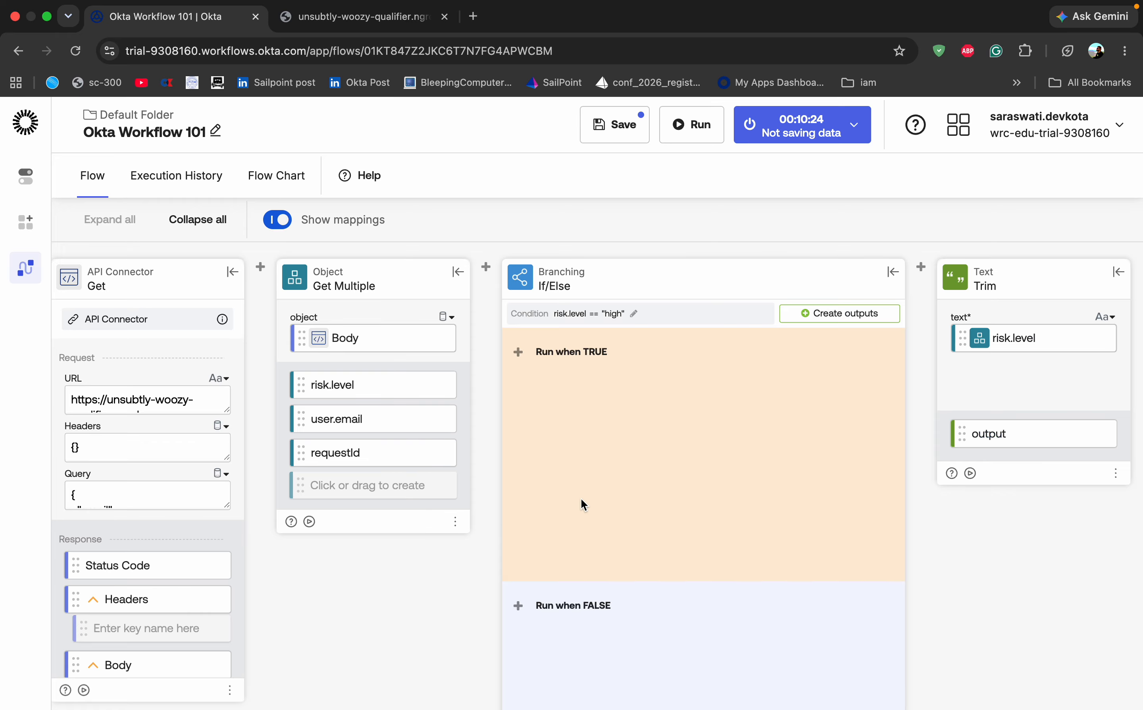
- Add a Compose card to the TRUE branch of If/Else with the text "User risk is high Block 'em all"
mouse_move(523, 363)
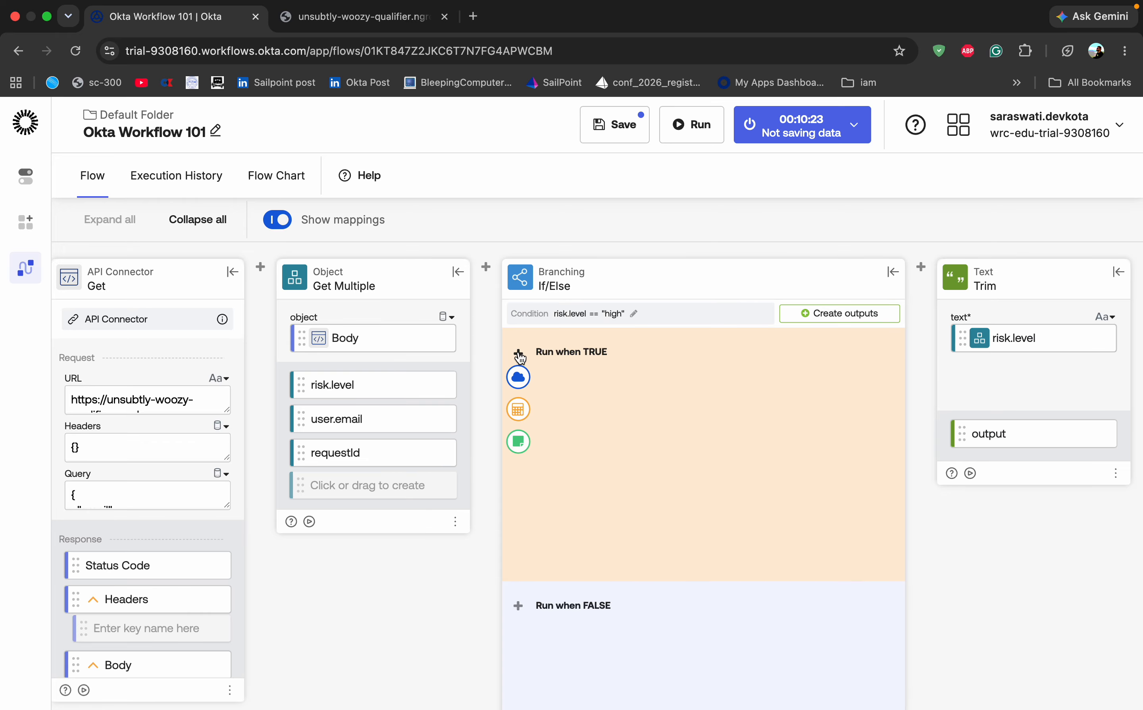
click(520, 407)
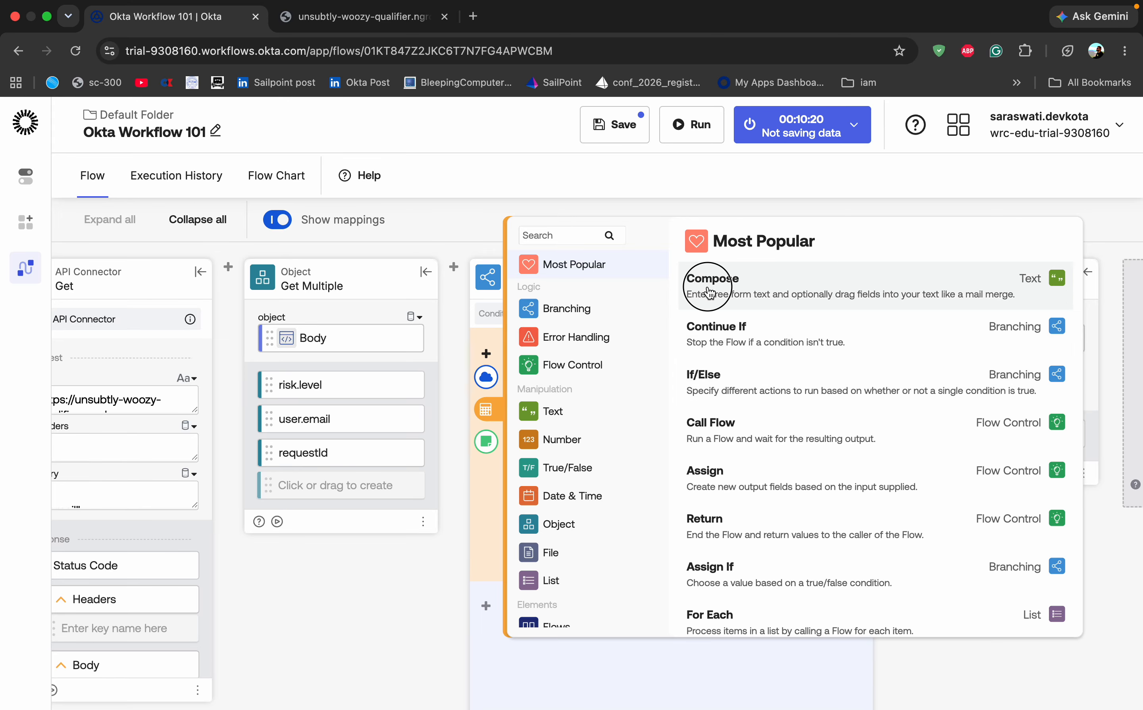
click(687, 287)
click(591, 427)
text(Use)
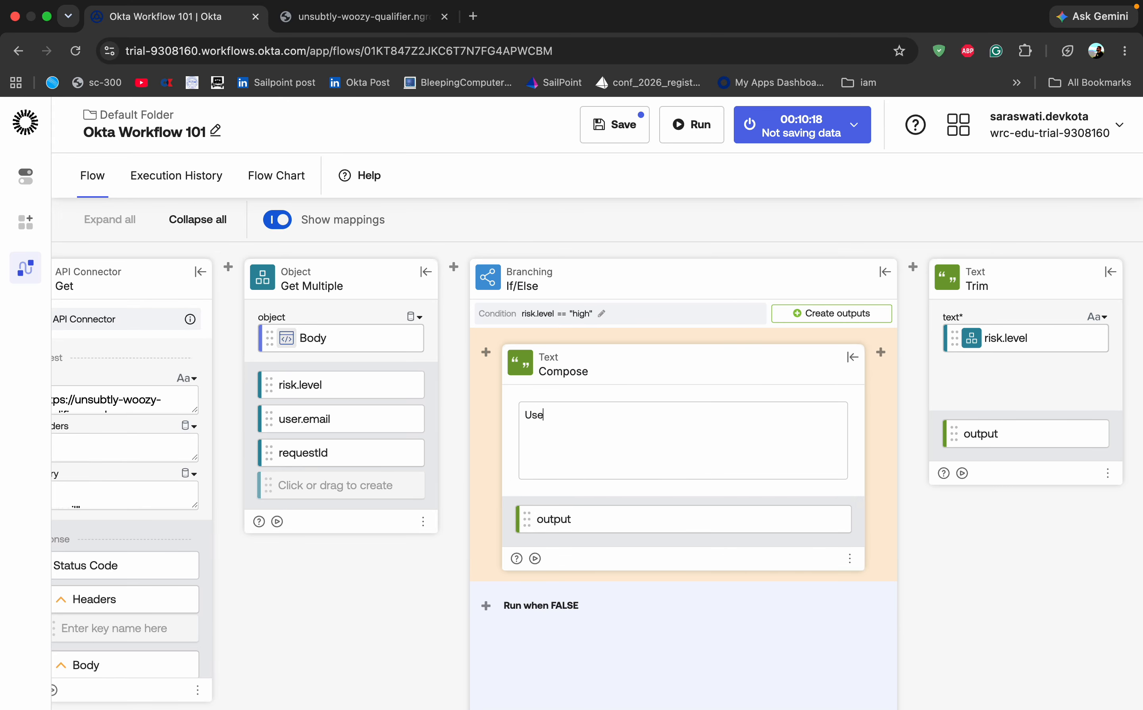
text(r risk is )
text( Block 'em alhigh)
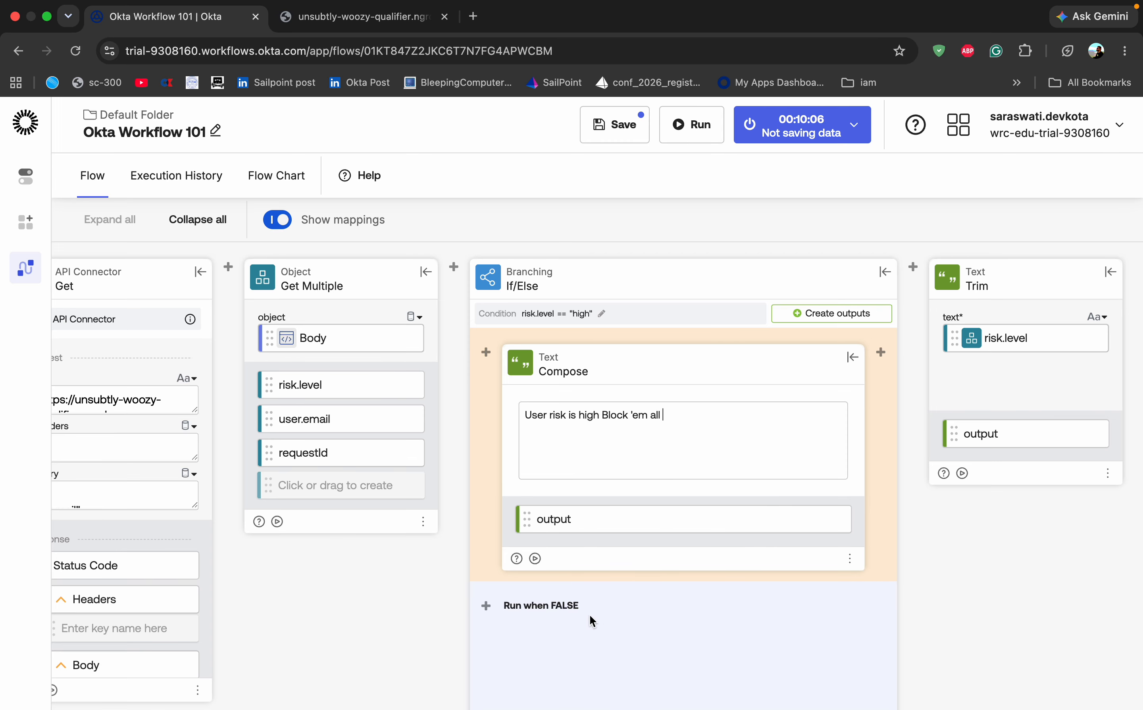
- Add a Compose card to the FALSE branch of If/Else with the text "Welcome to the kingdom"
mouse_move(486, 606)
click(486, 630)
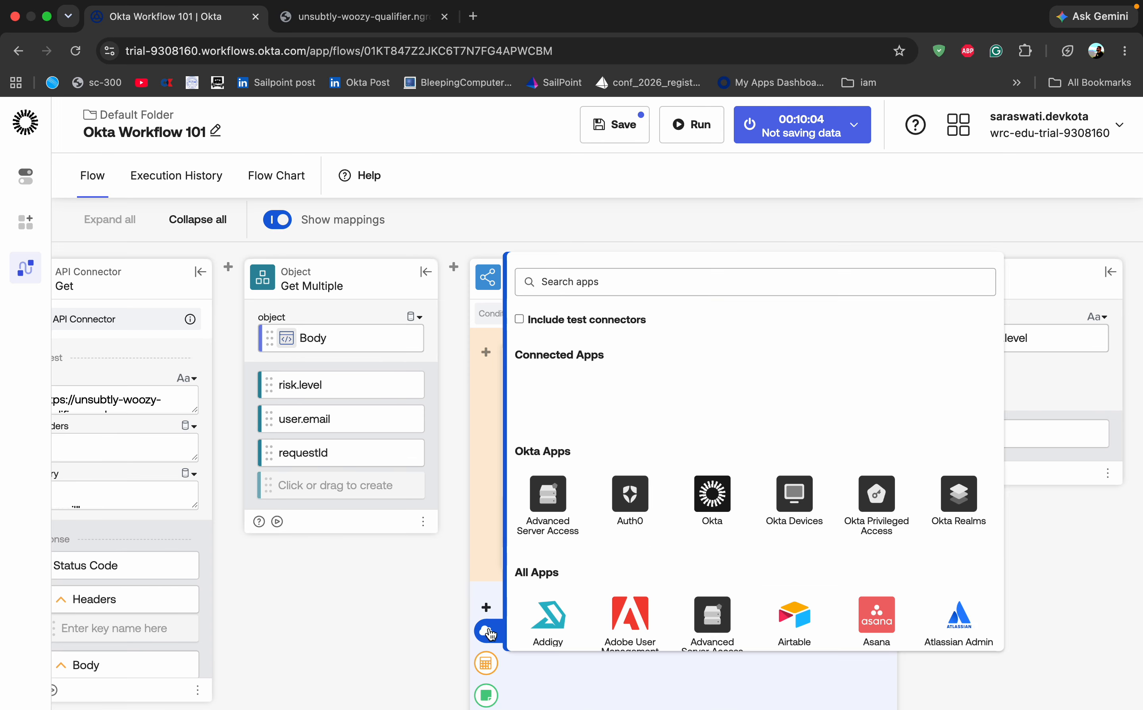
click(486, 662)
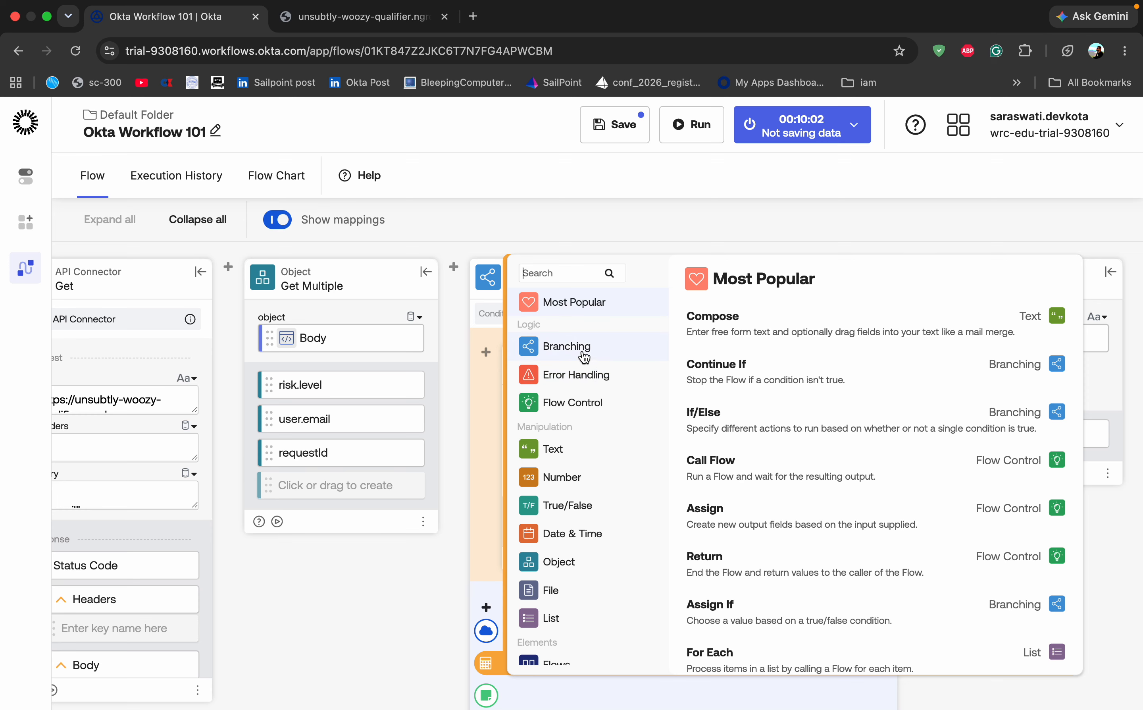
click(741, 327)
click(598, 670)
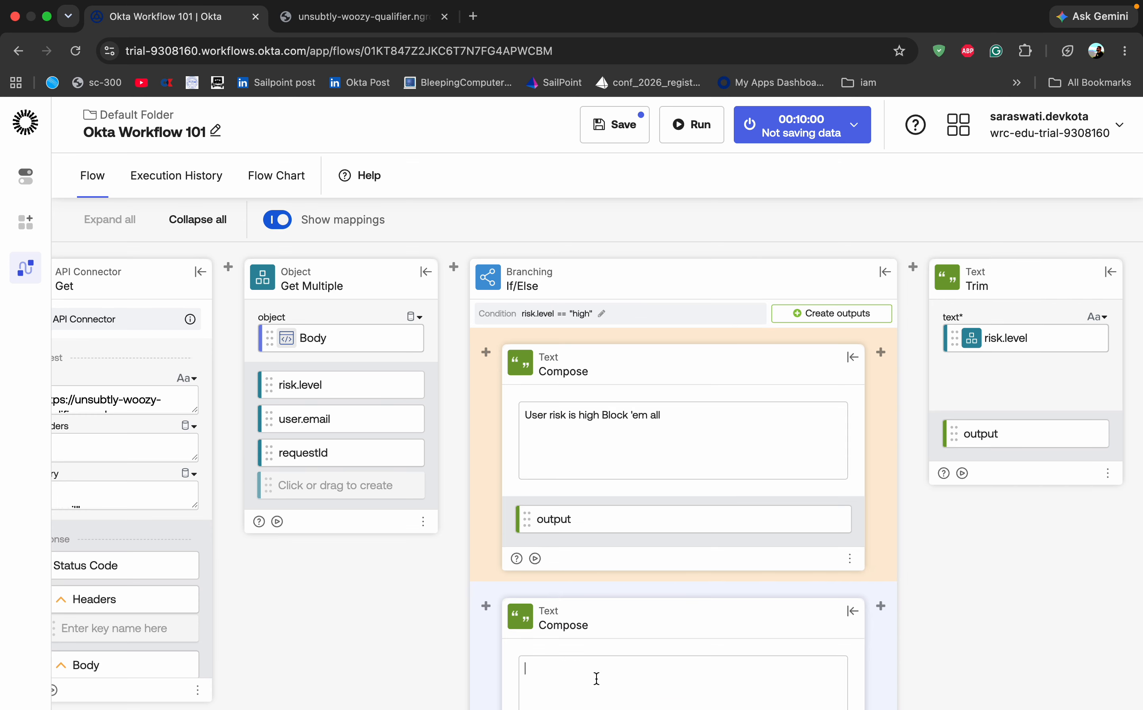
scroll(595, 676, down, 3)
text(Wel)
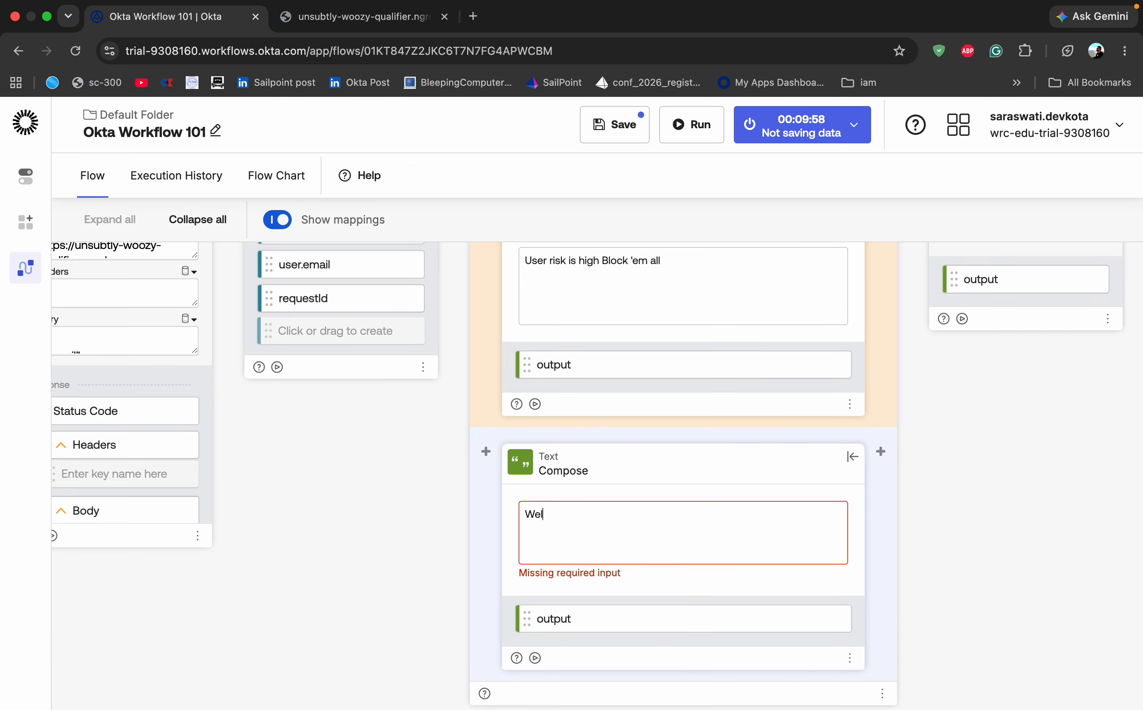
text(come to the kingdom)
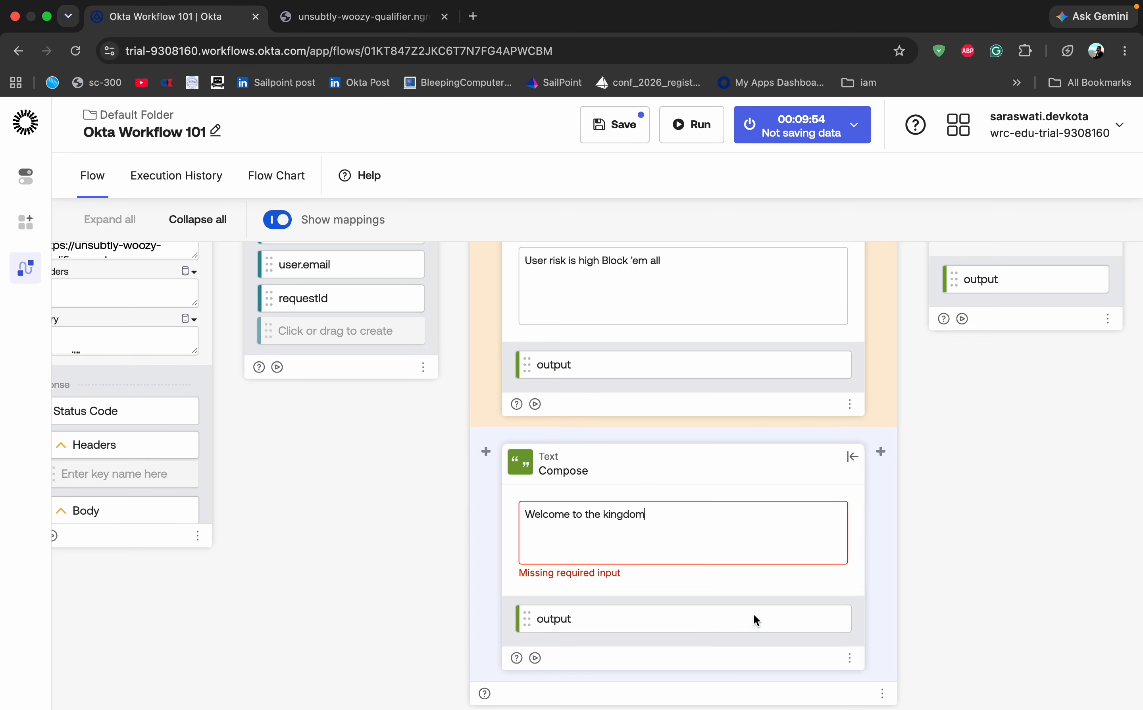
click(861, 571)
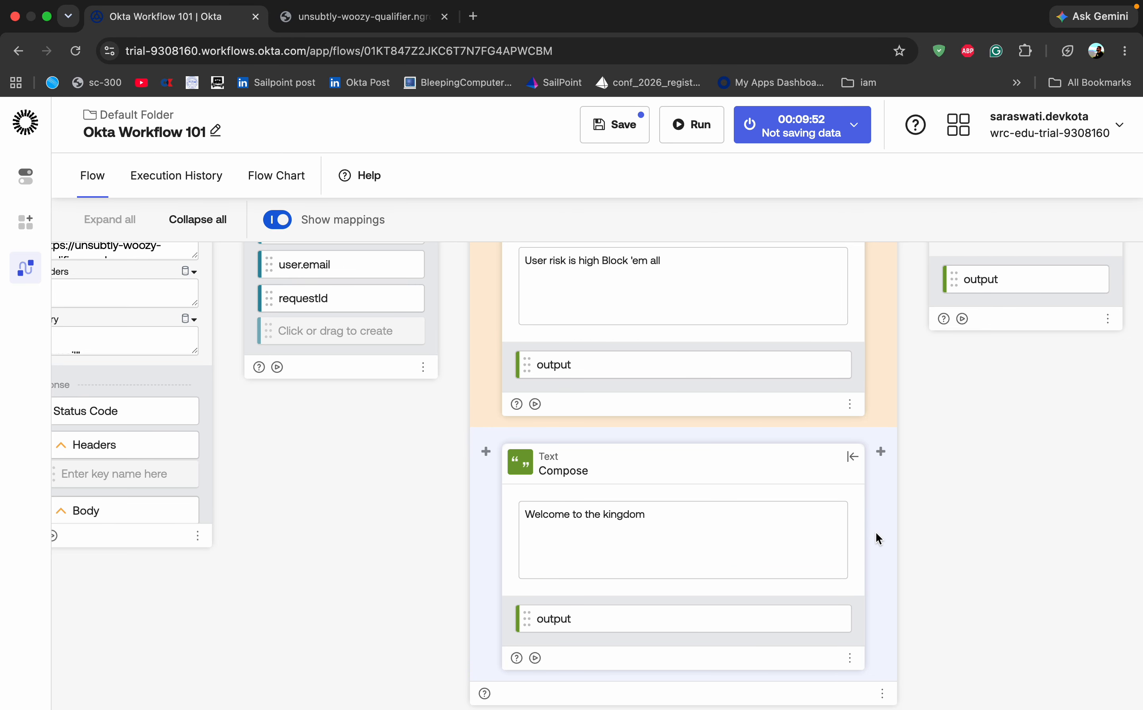
- Save the flow with the new If/Else branches and switch to response.json in Visual Studio Code
scroll(875, 532, up, 5)
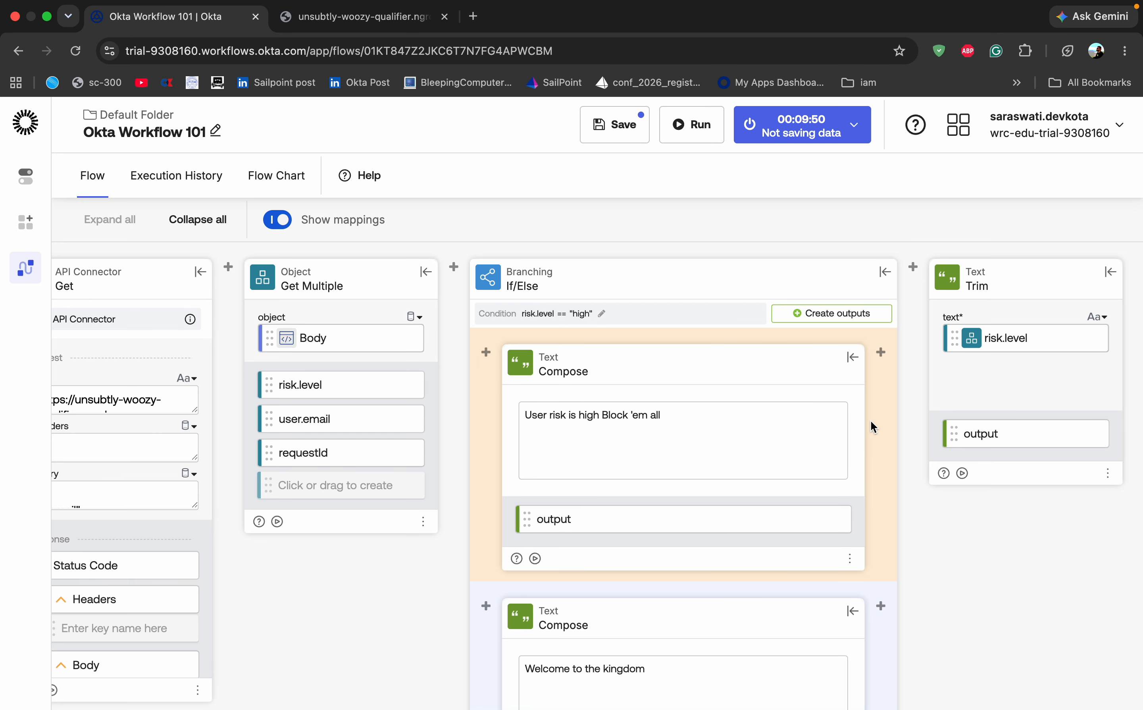
scroll(896, 409, right, 4)
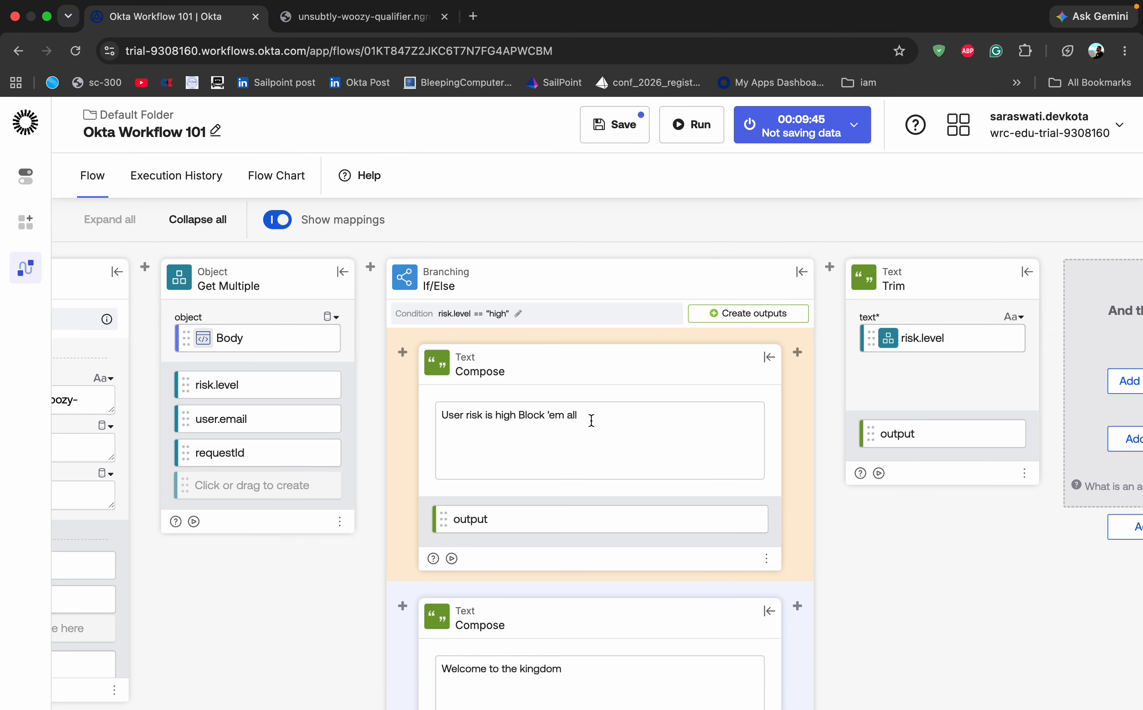
click(612, 132)
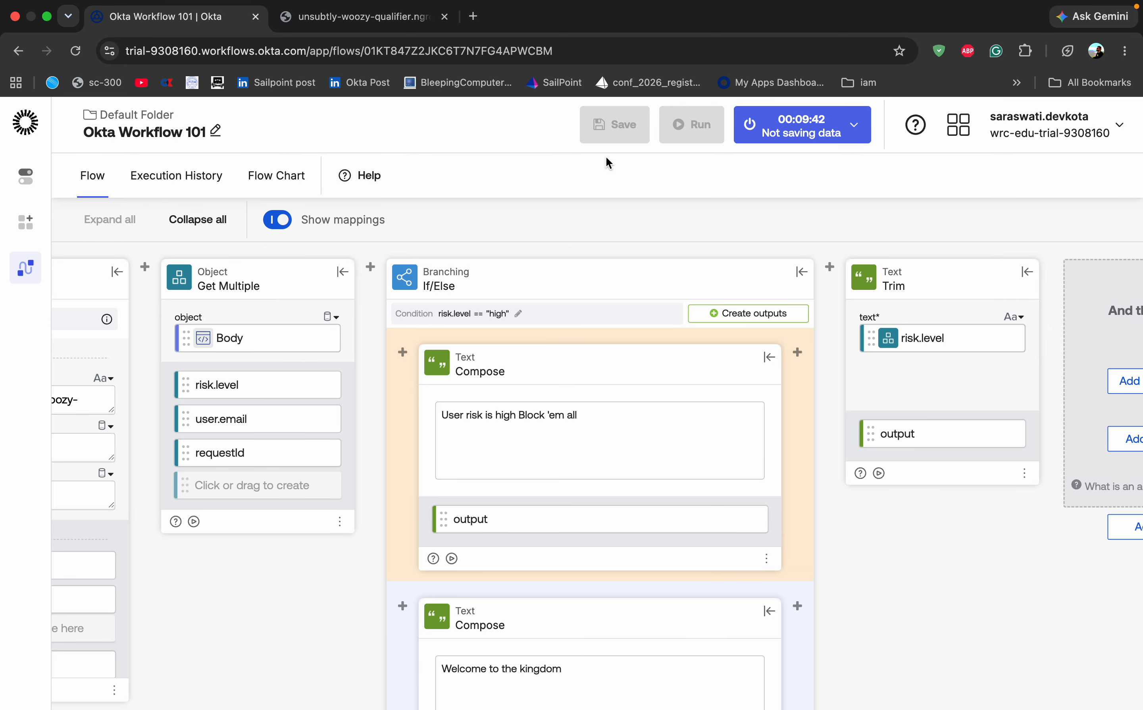
mouse_move(601, 694)
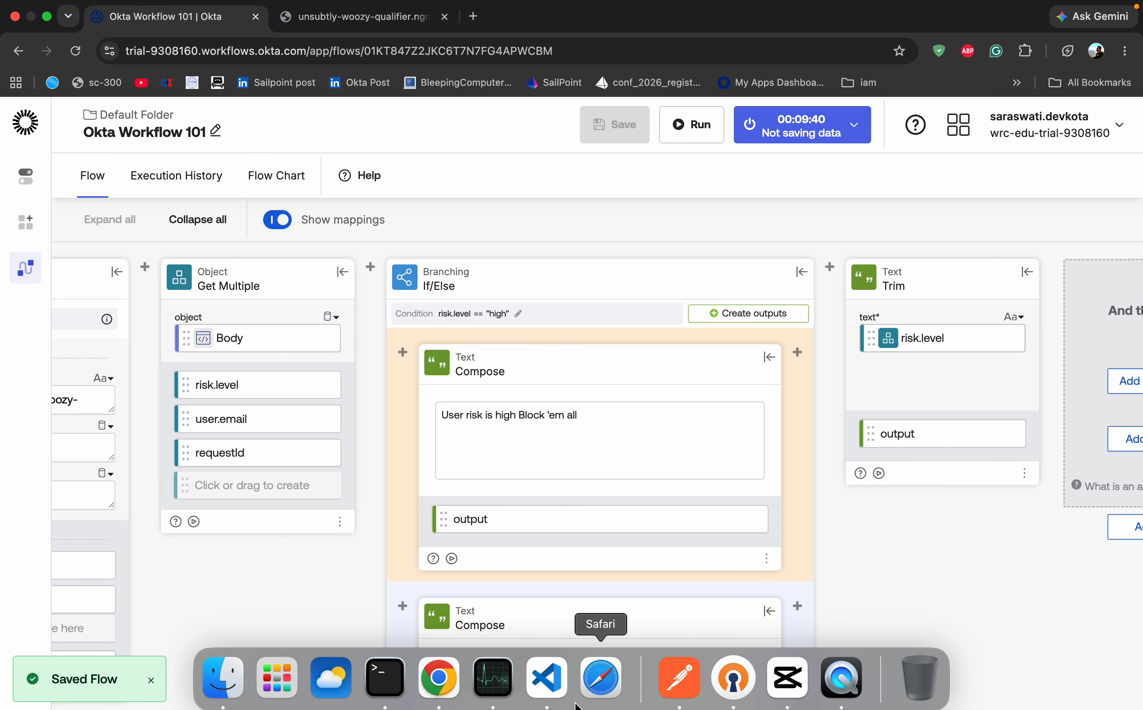
click(548, 678)
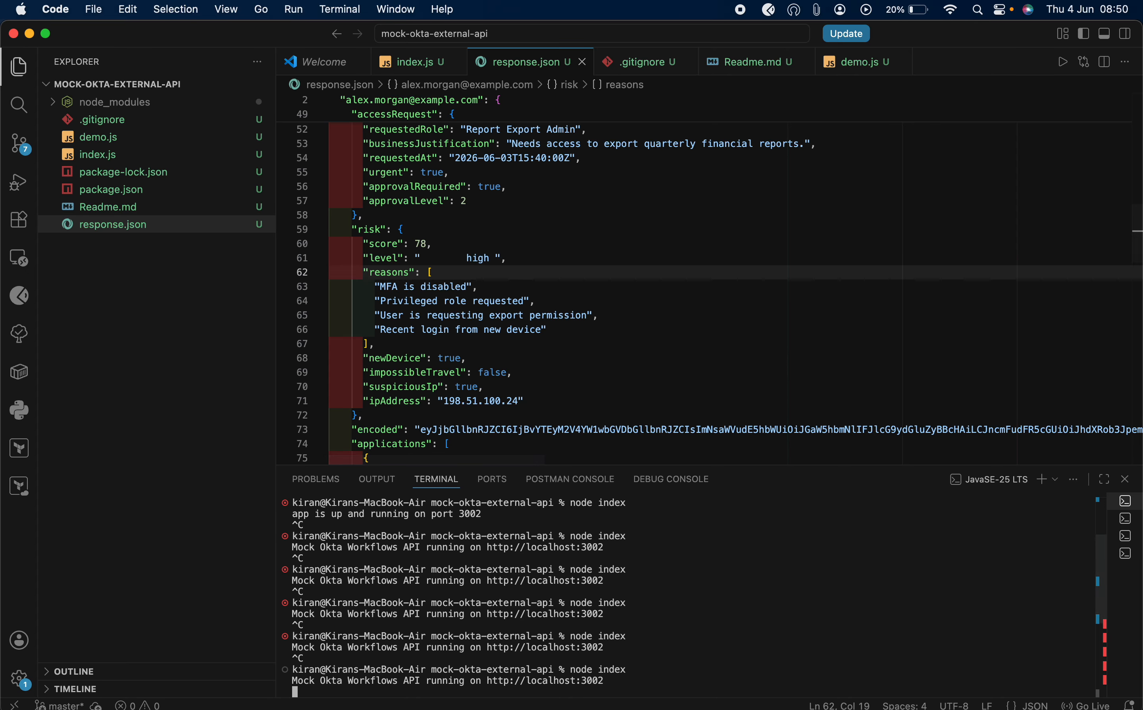
- Switch to the Okta Workflows flow in Chrome, run it, and examine the If/Else branches and the Trim card in the execution
mouse_move(537, 694)
click(454, 676)
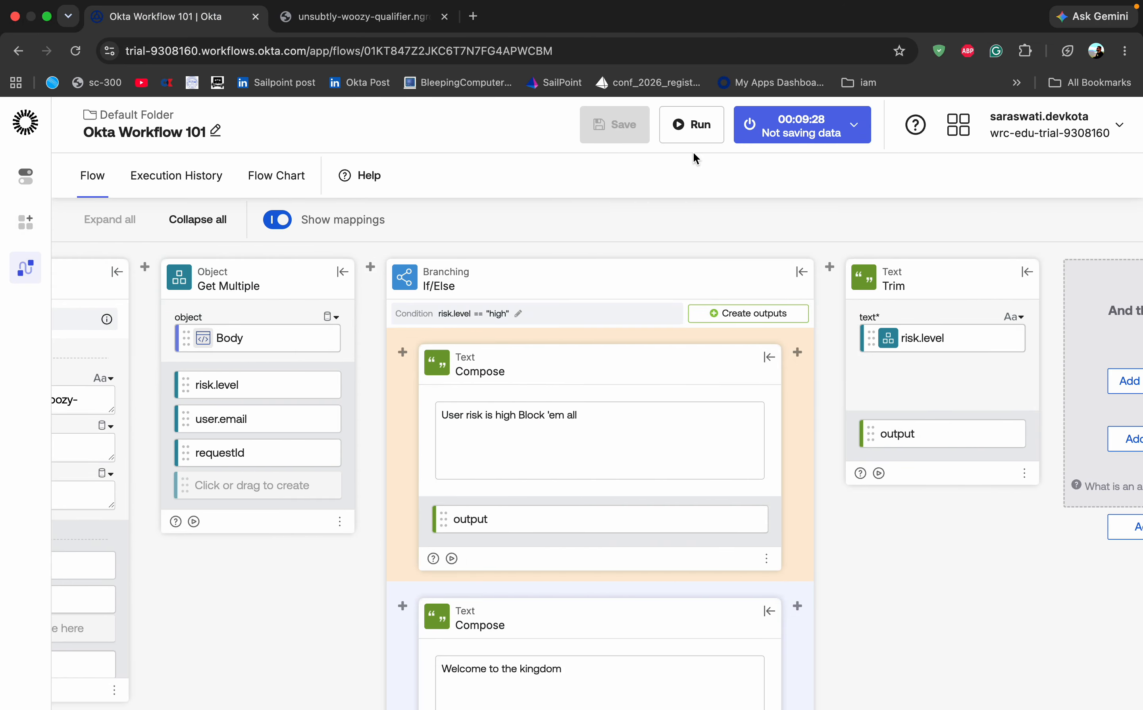
click(691, 123)
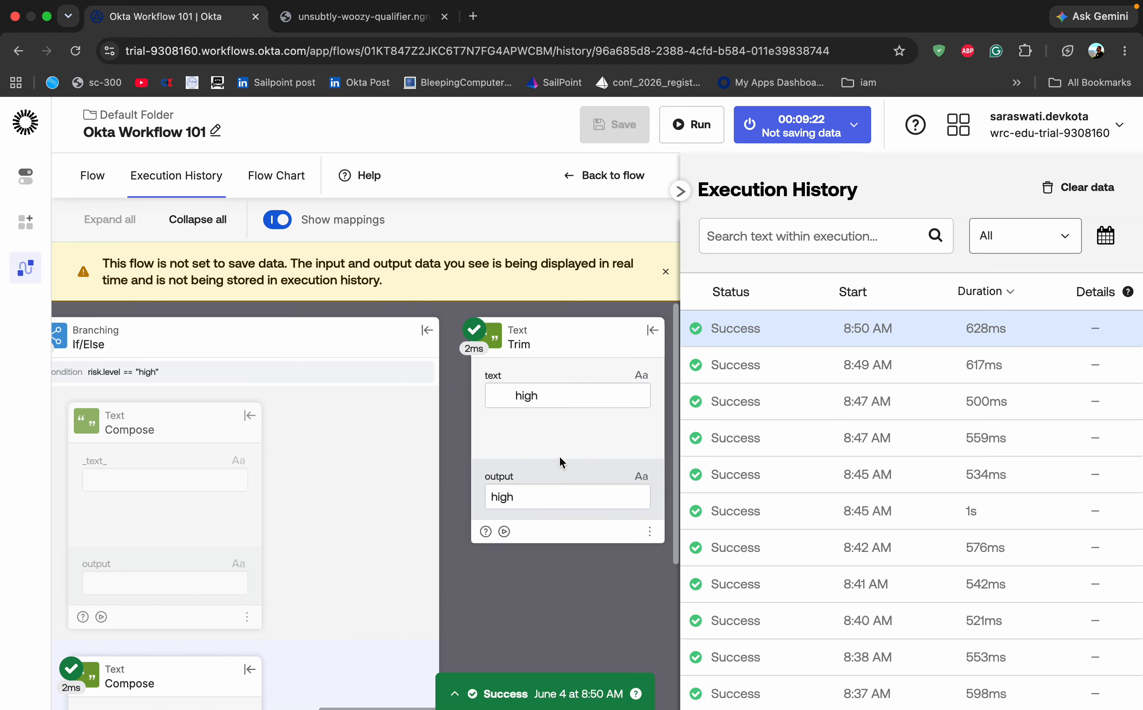
scroll(391, 592, down, 5)
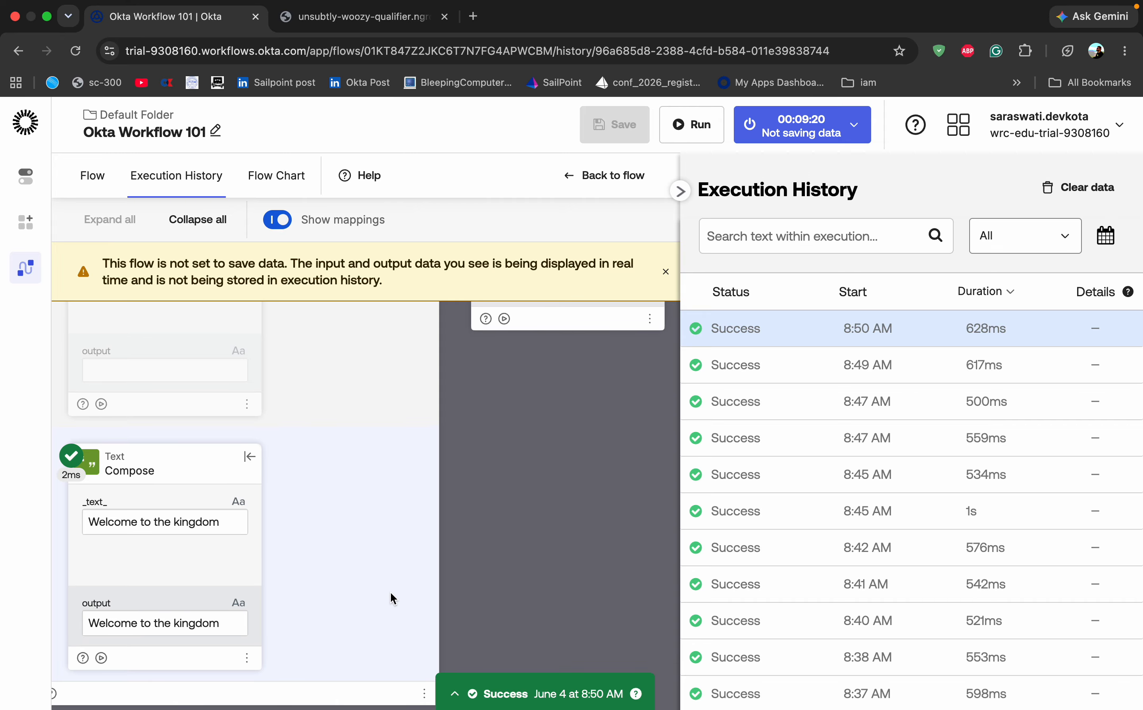
scroll(355, 512, up, 5)
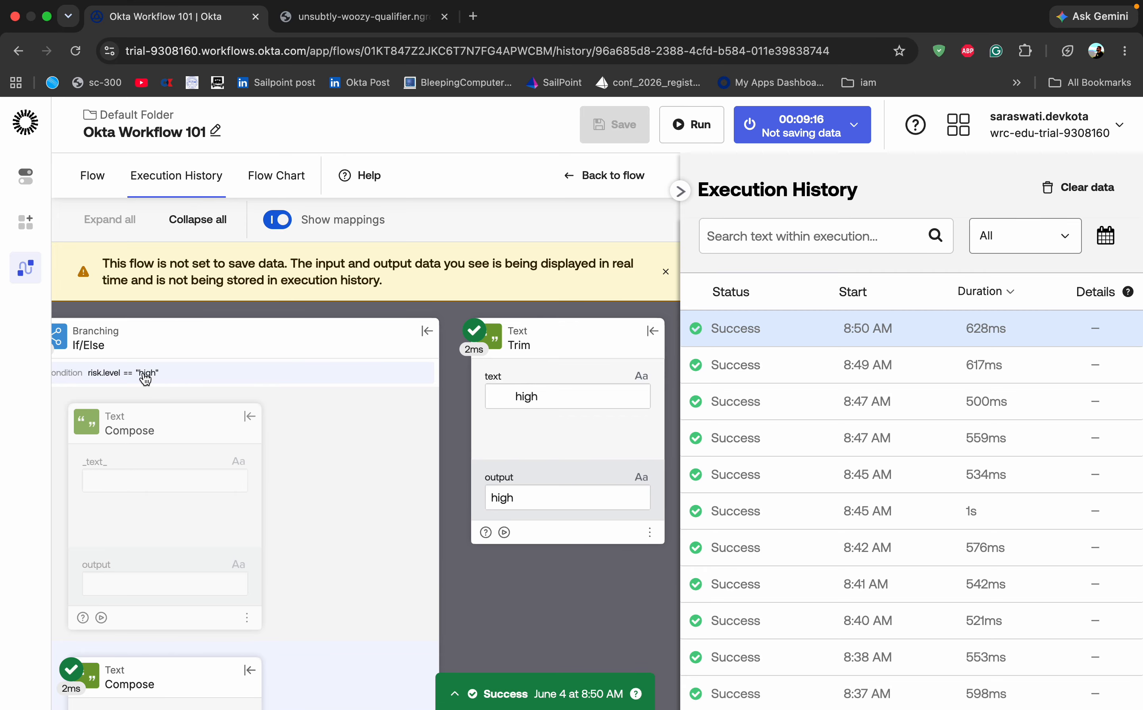
scroll(162, 489, down, 5)
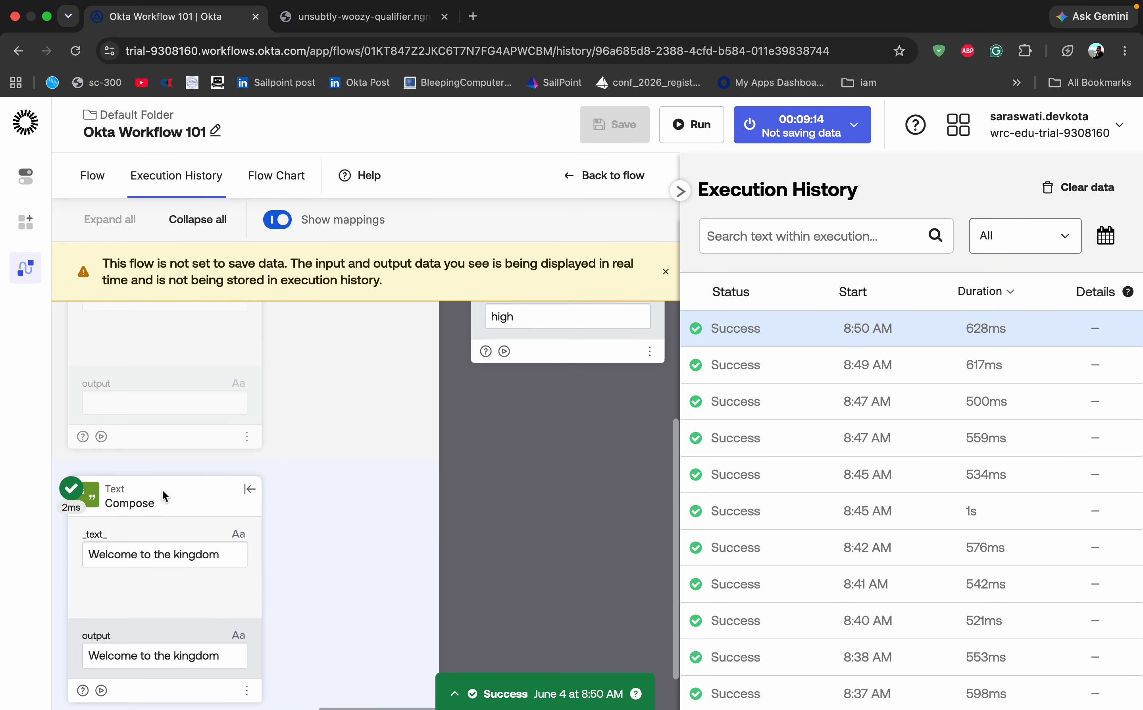
scroll(163, 490, up, 5)
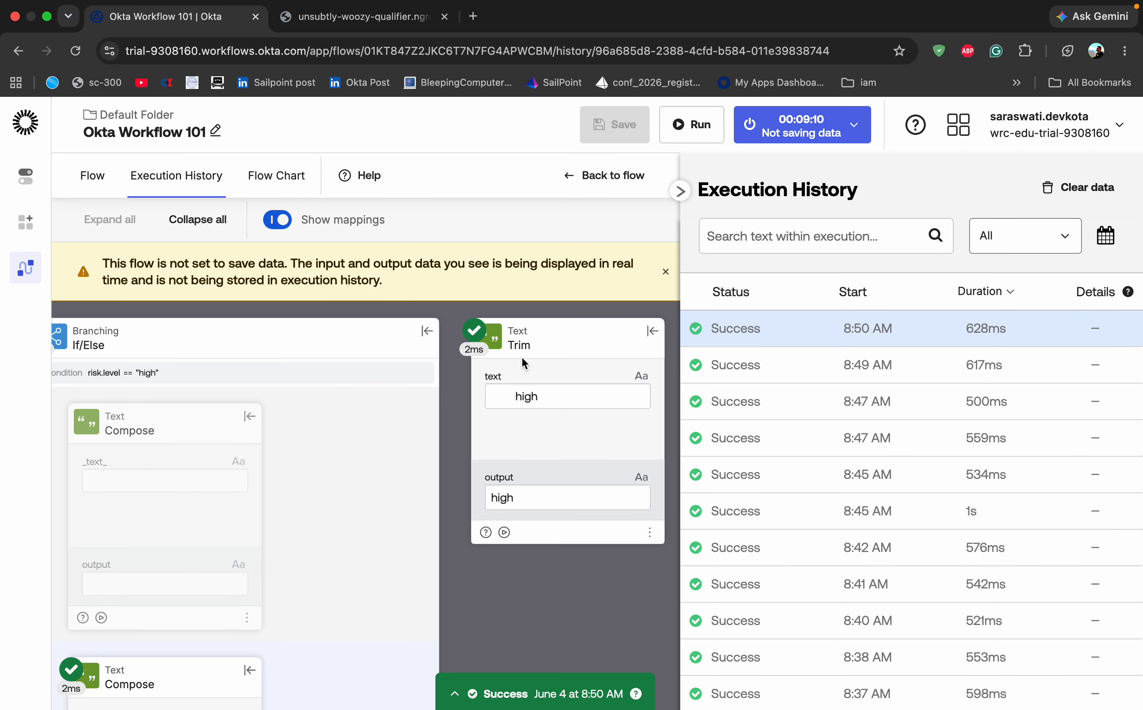
- Return to the flow editor and move the Trim card between Get Multiple and If/Else
click(680, 191)
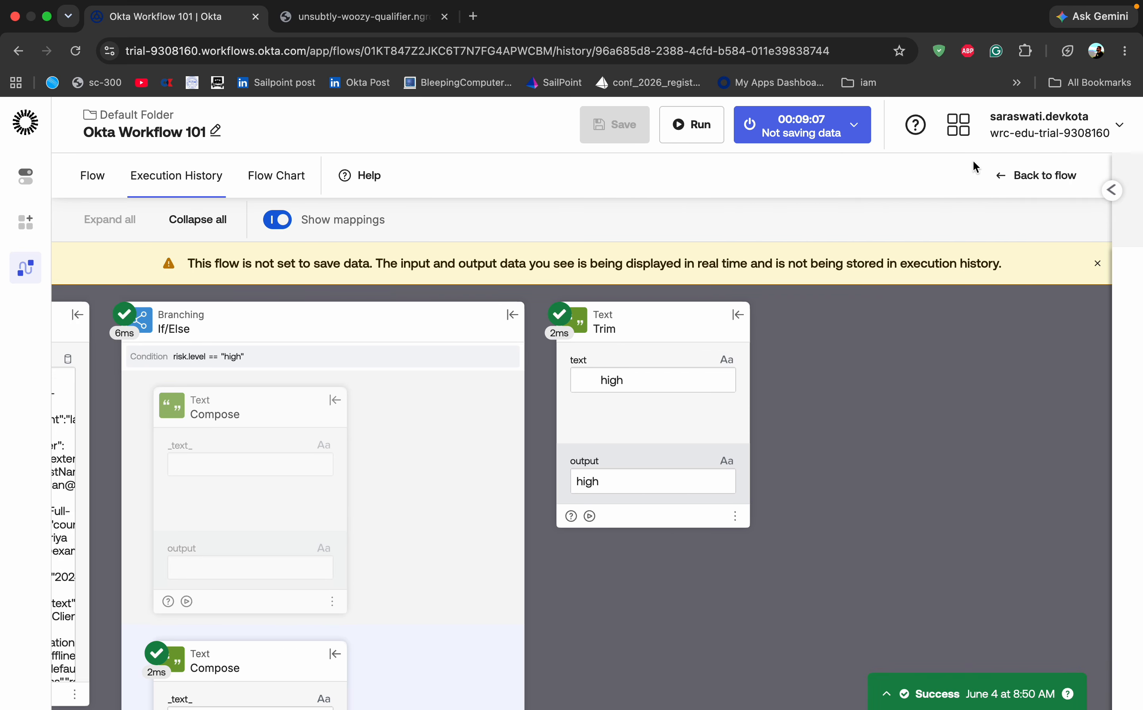
click(1004, 174)
scroll(629, 540, left, 5)
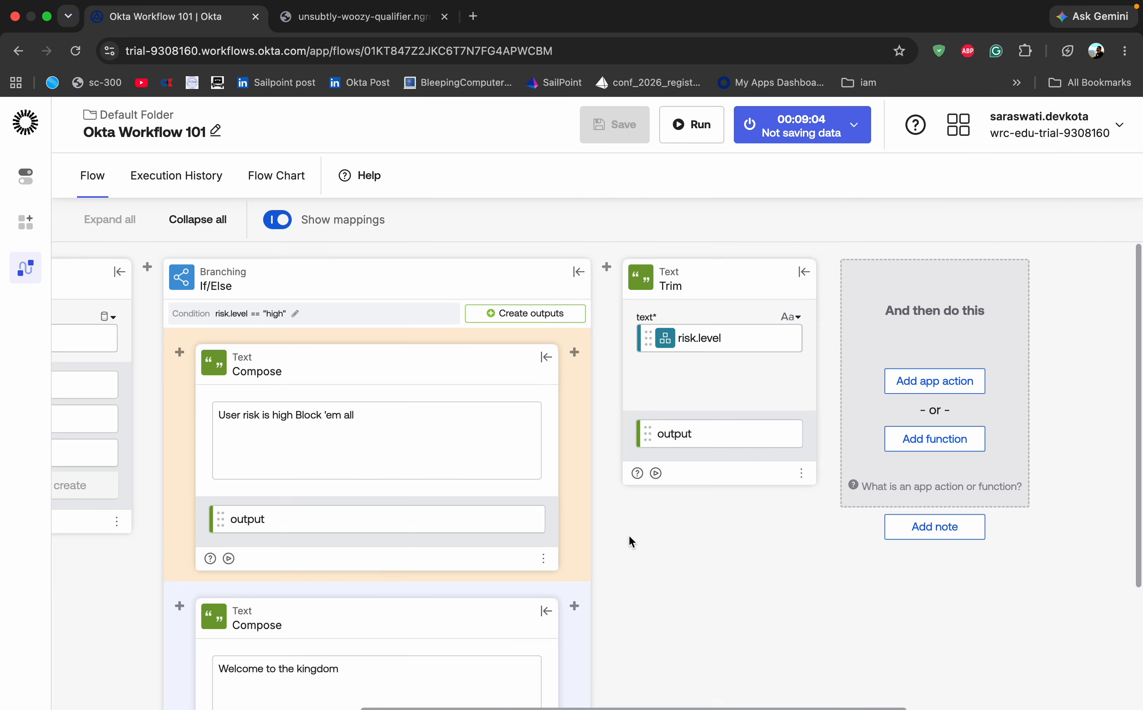
drag(836, 282, 293, 287)
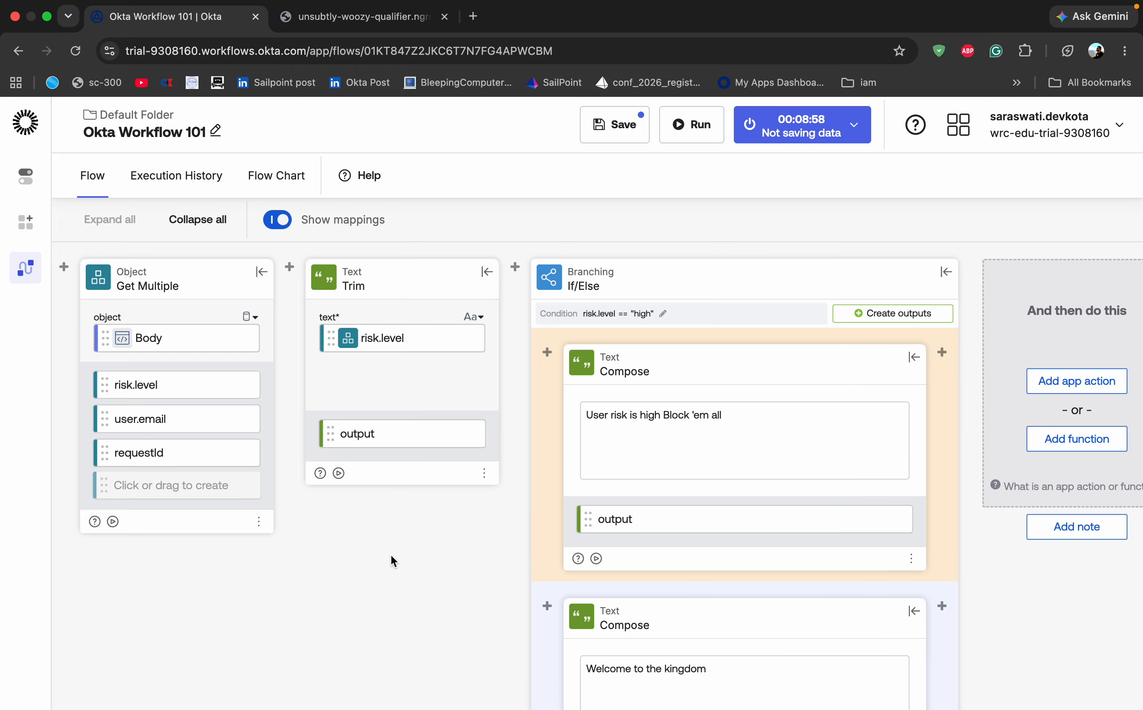
- Replace risk.level in the If/Else condition's value a only with the Trim card's output, and save the condition
click(663, 314)
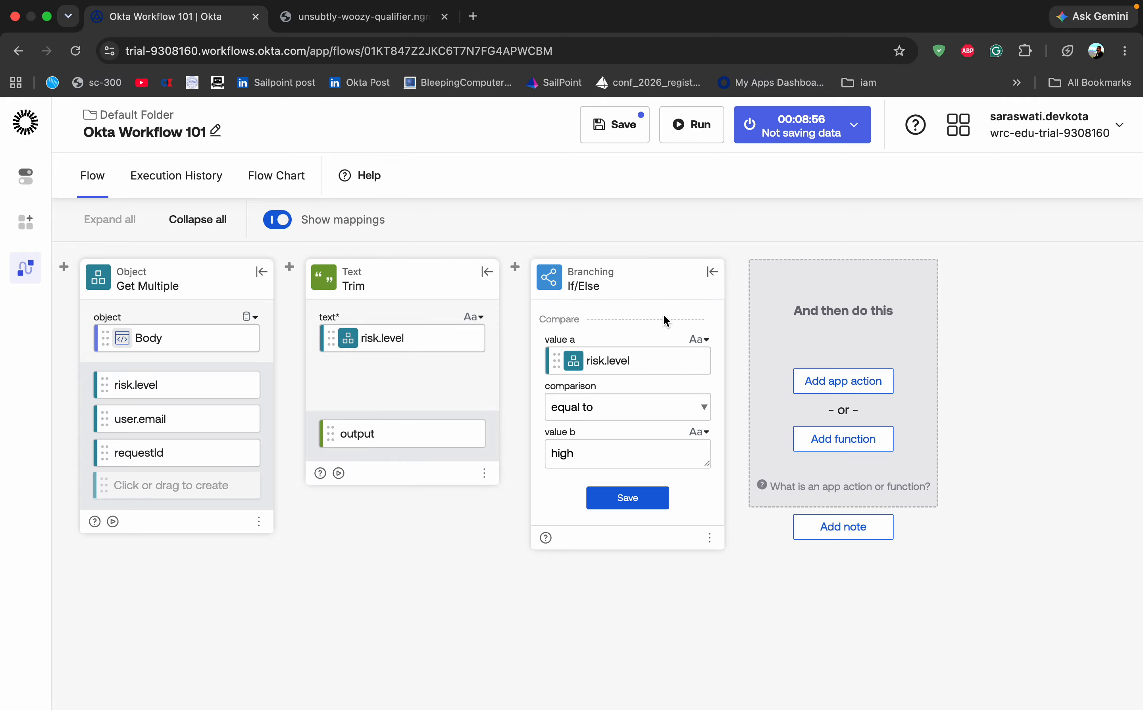
drag(370, 436, 623, 361)
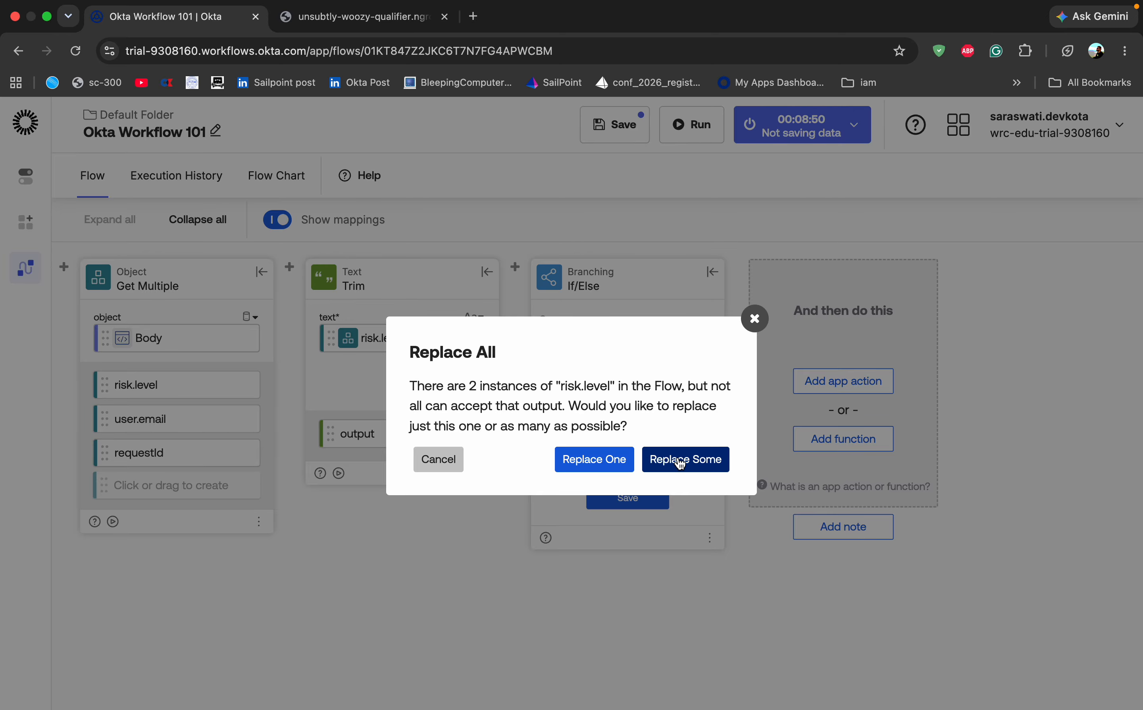
click(624, 465)
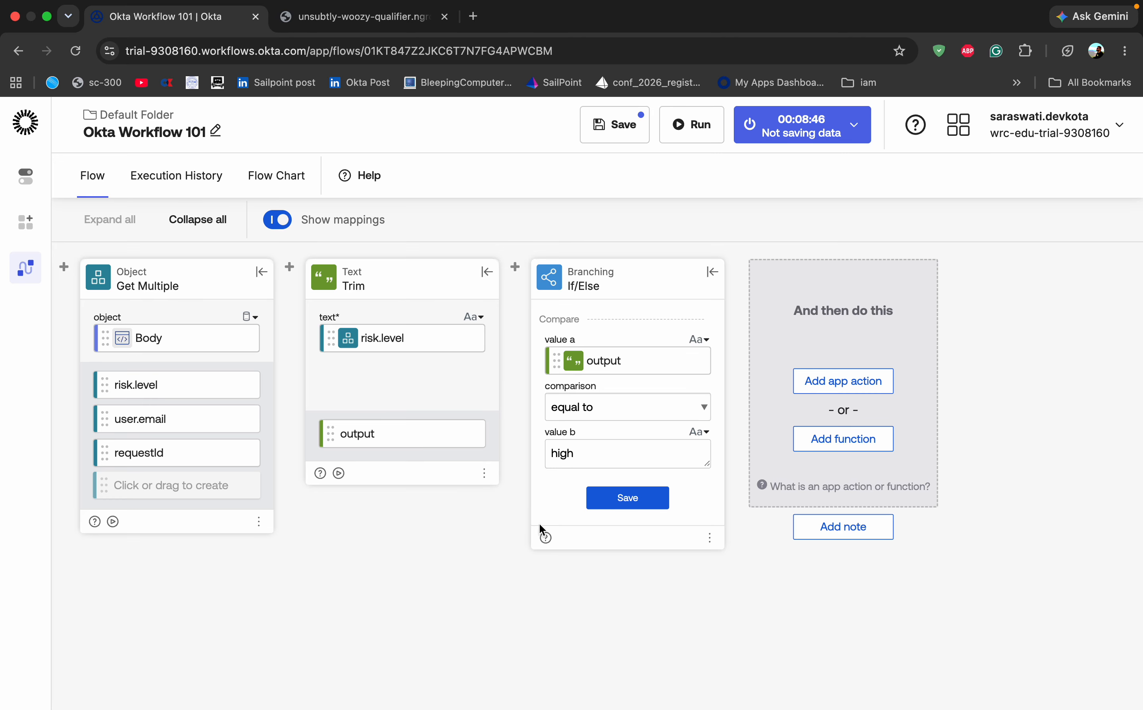
click(610, 500)
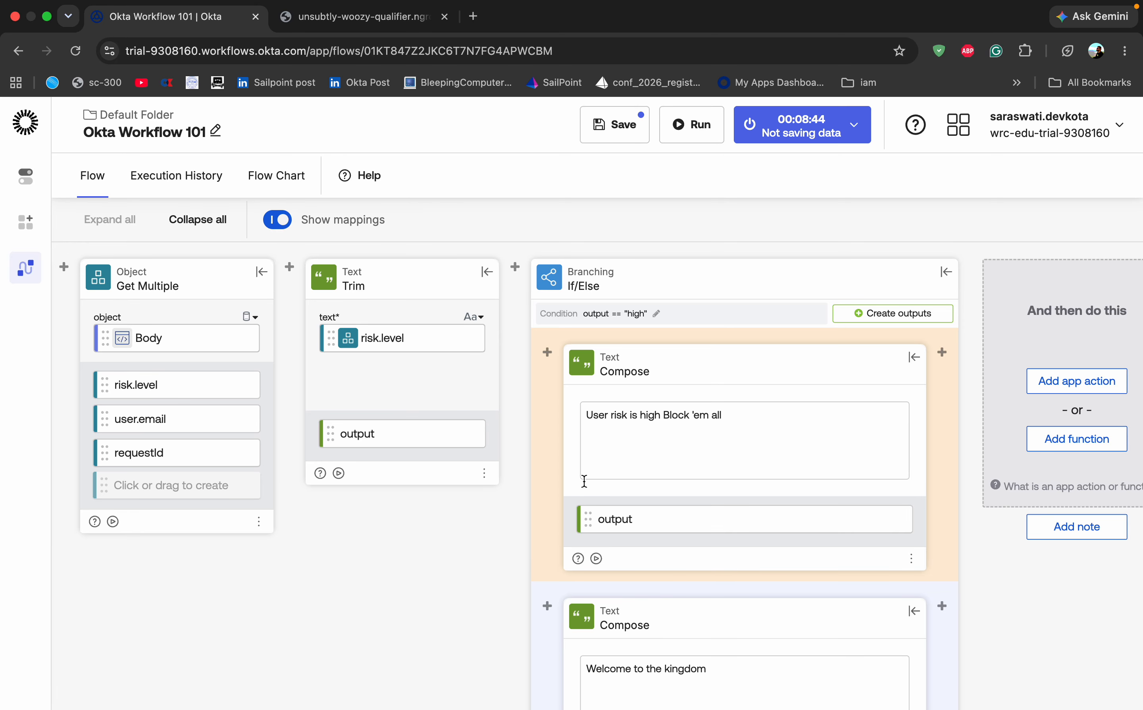
- Save the flow, run it again, and check the TRUE and FALSE Compose cards in the execution
scroll(581, 501, down, 3)
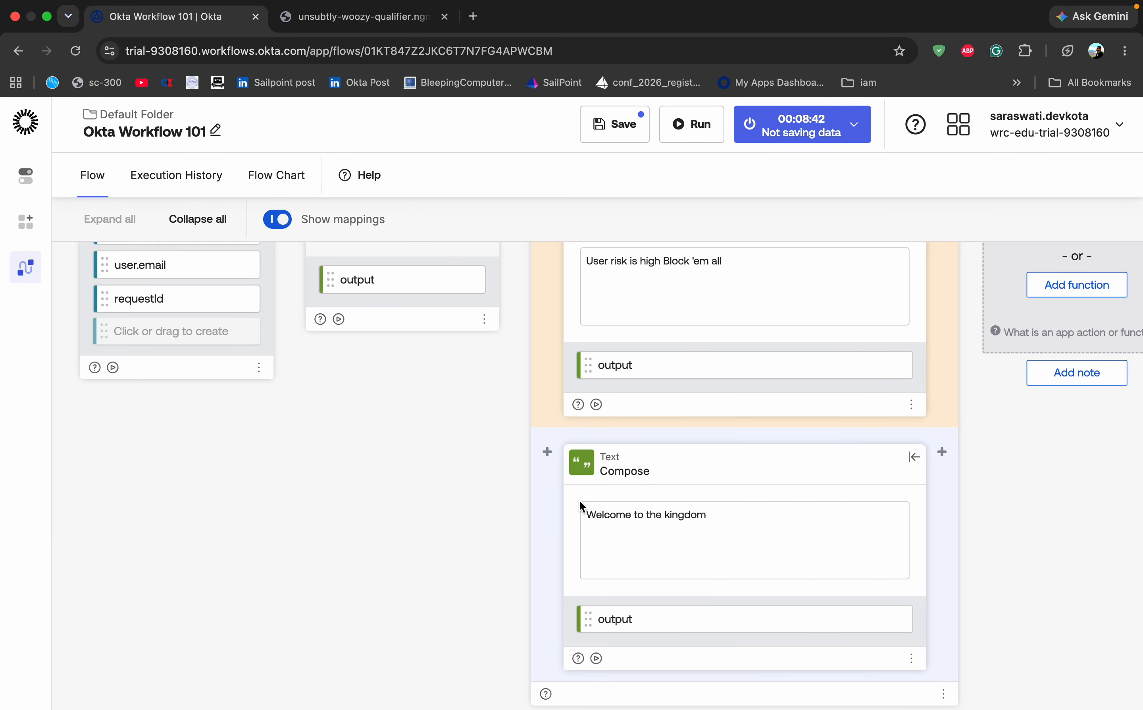
scroll(580, 502, up, 3)
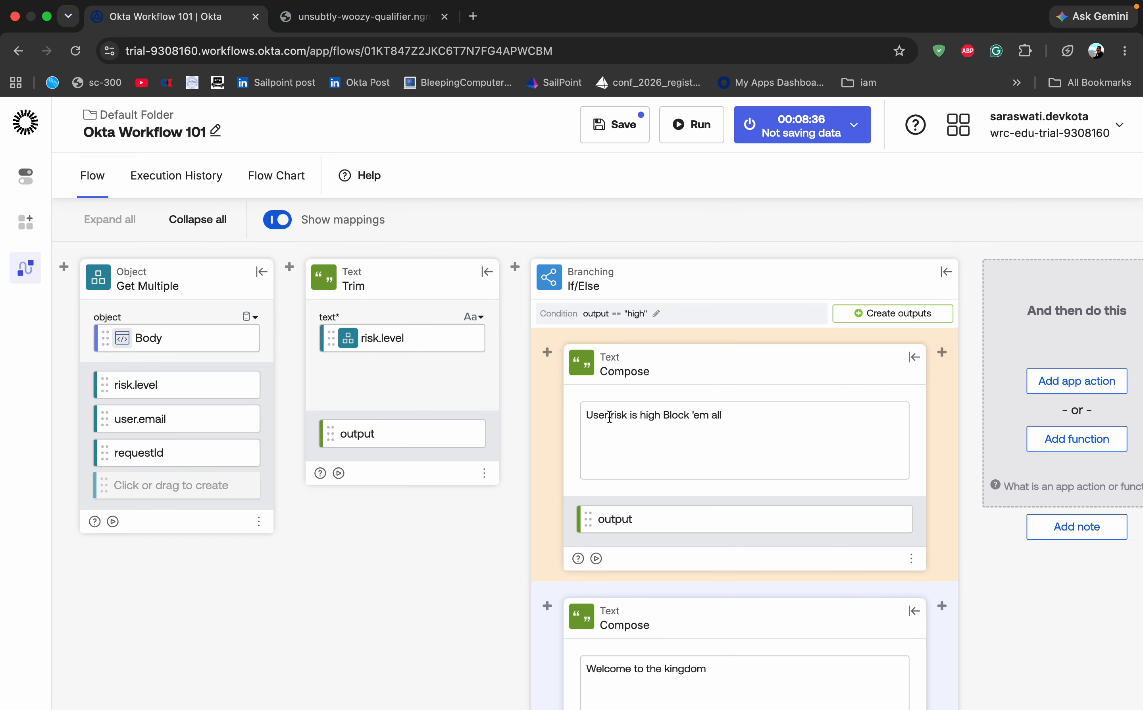
click(610, 123)
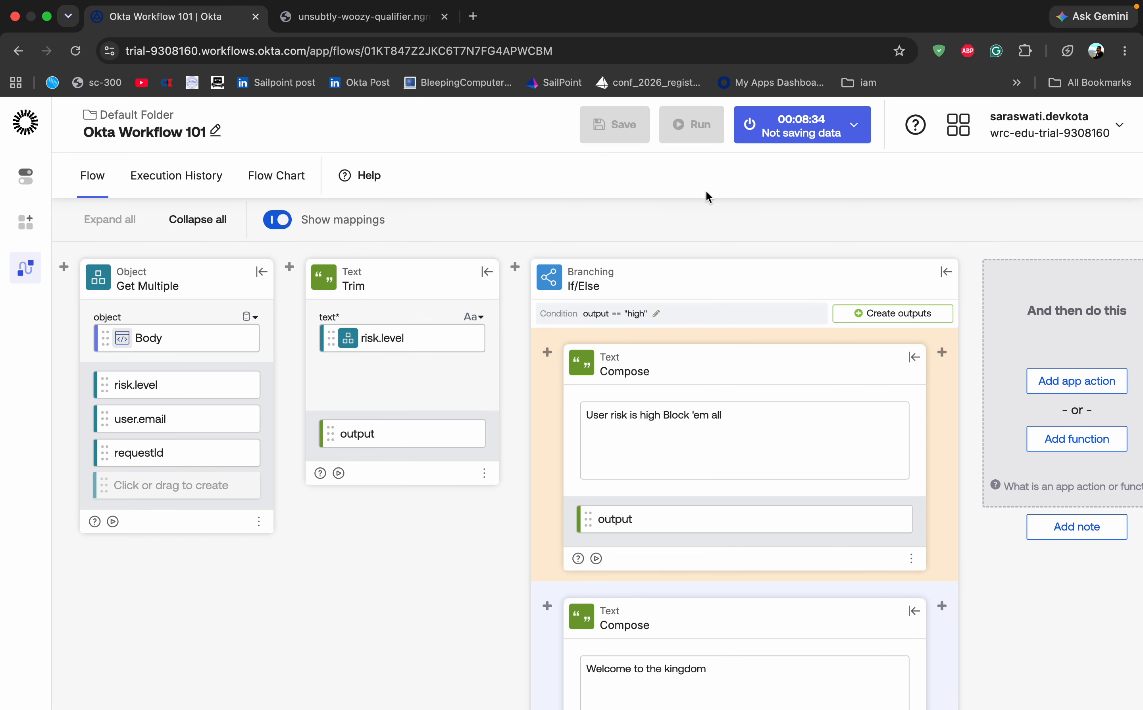
click(687, 139)
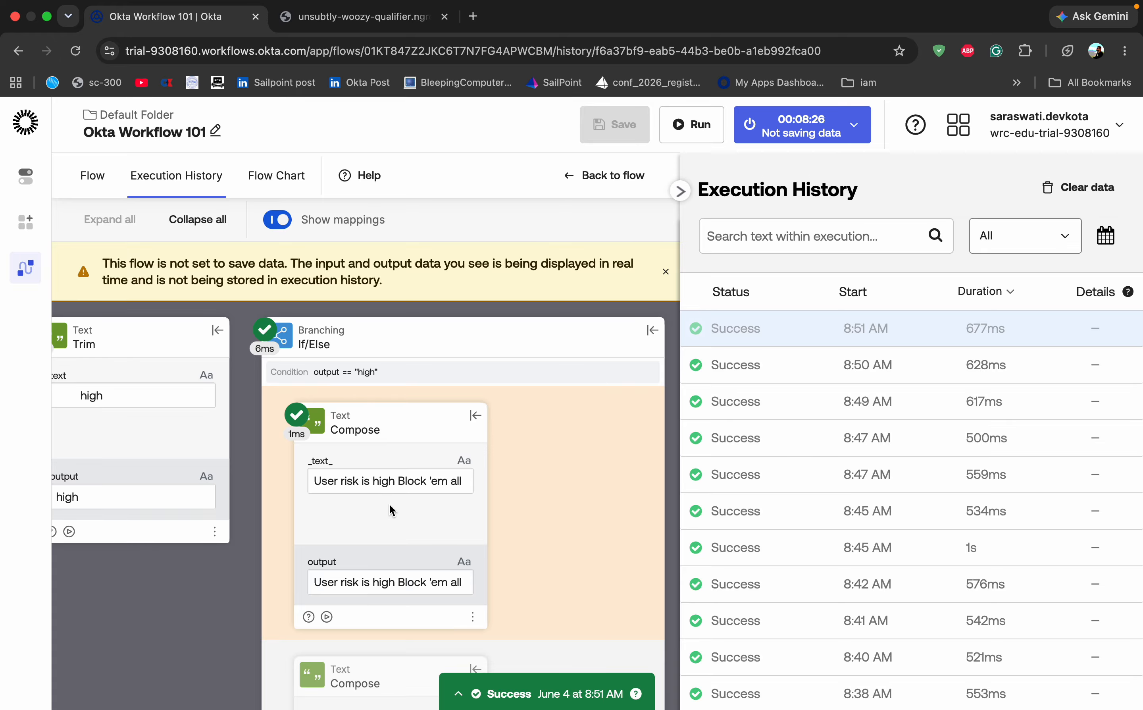
scroll(389, 503, down, 5)
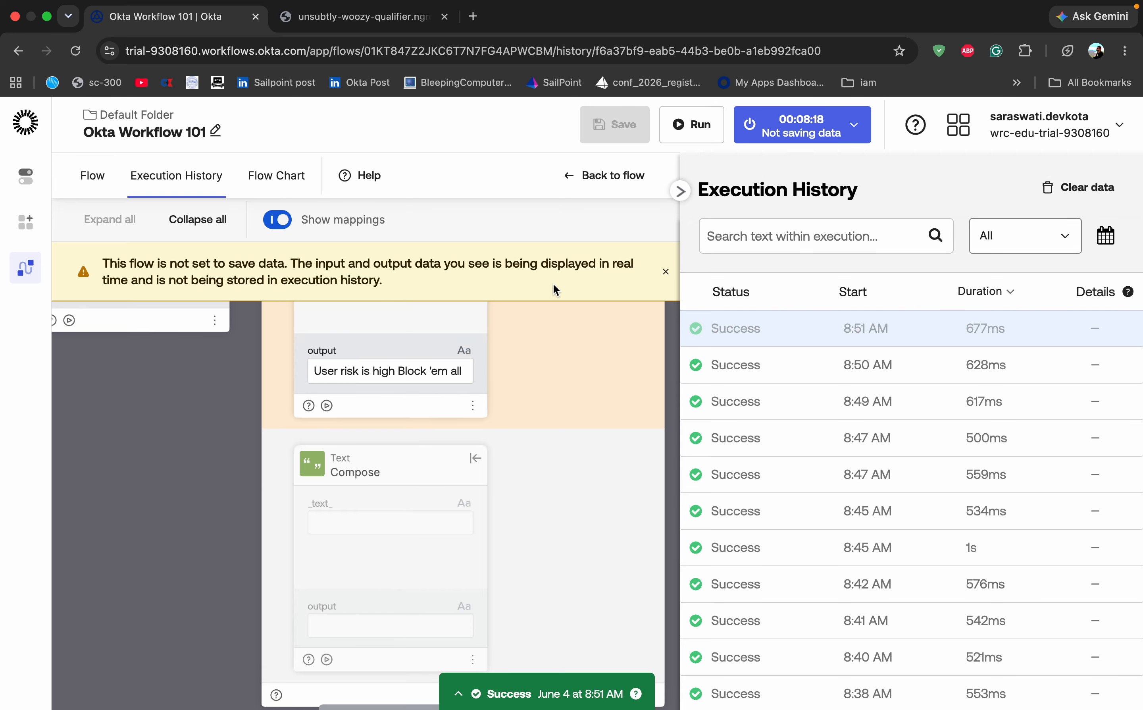
- Return to the flow editor and look through the available Text functions for a new card after If/Else
click(680, 191)
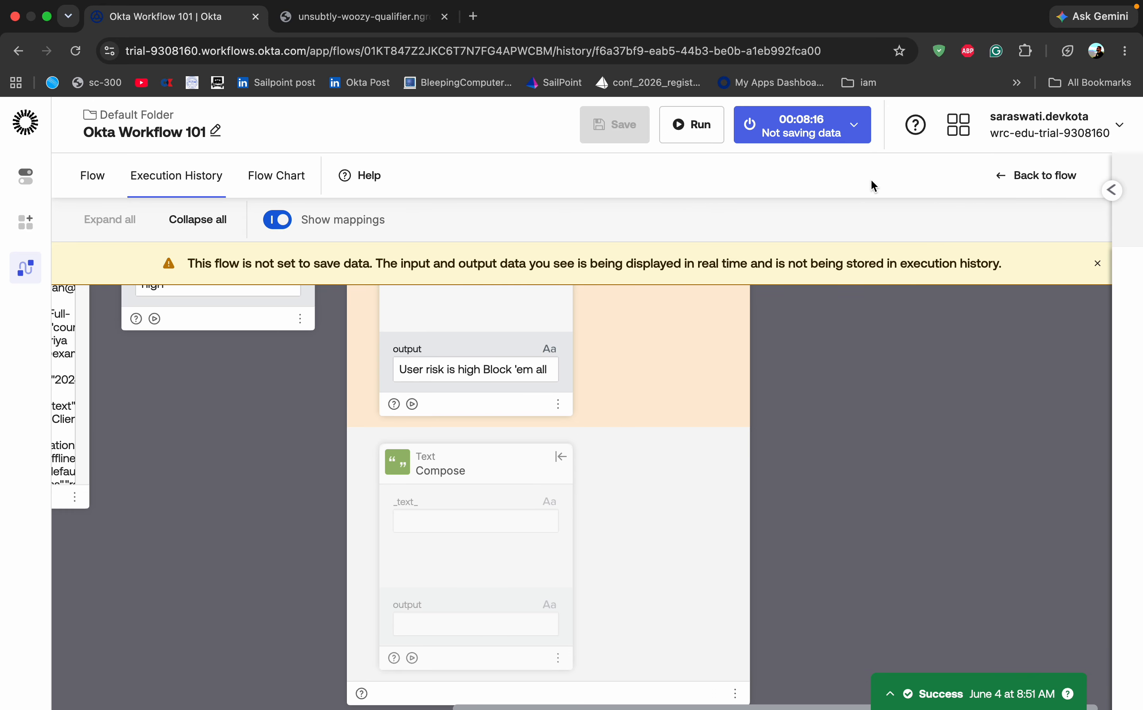
click(1012, 188)
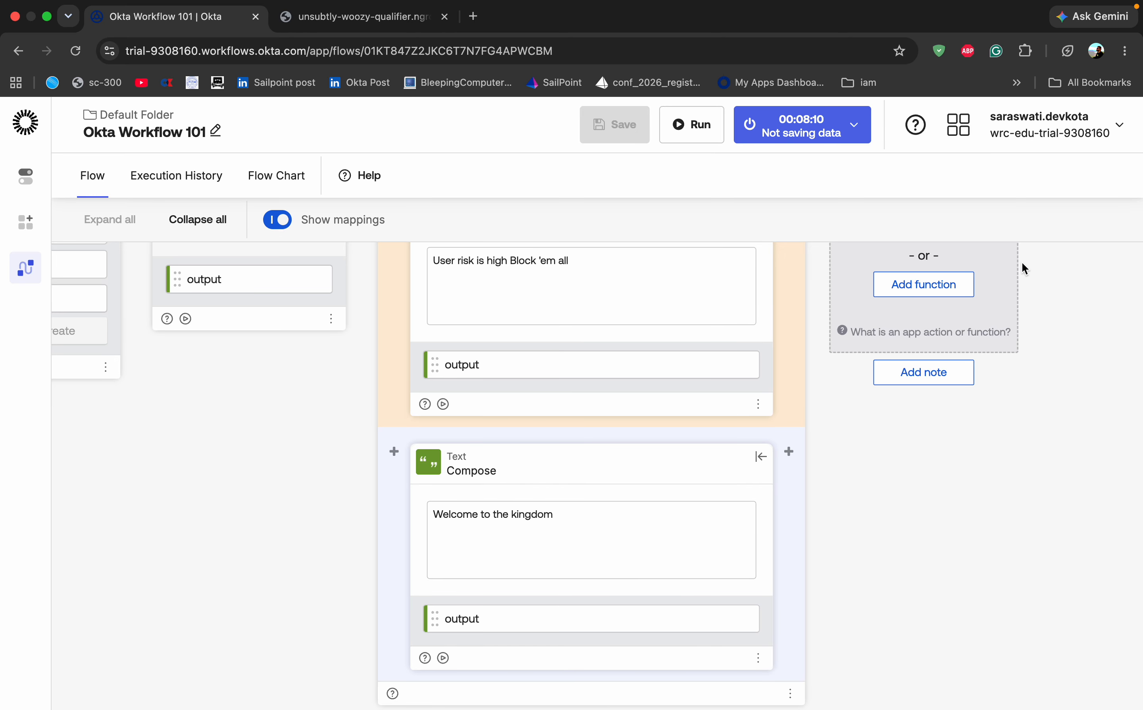
scroll(1020, 407, up, 4)
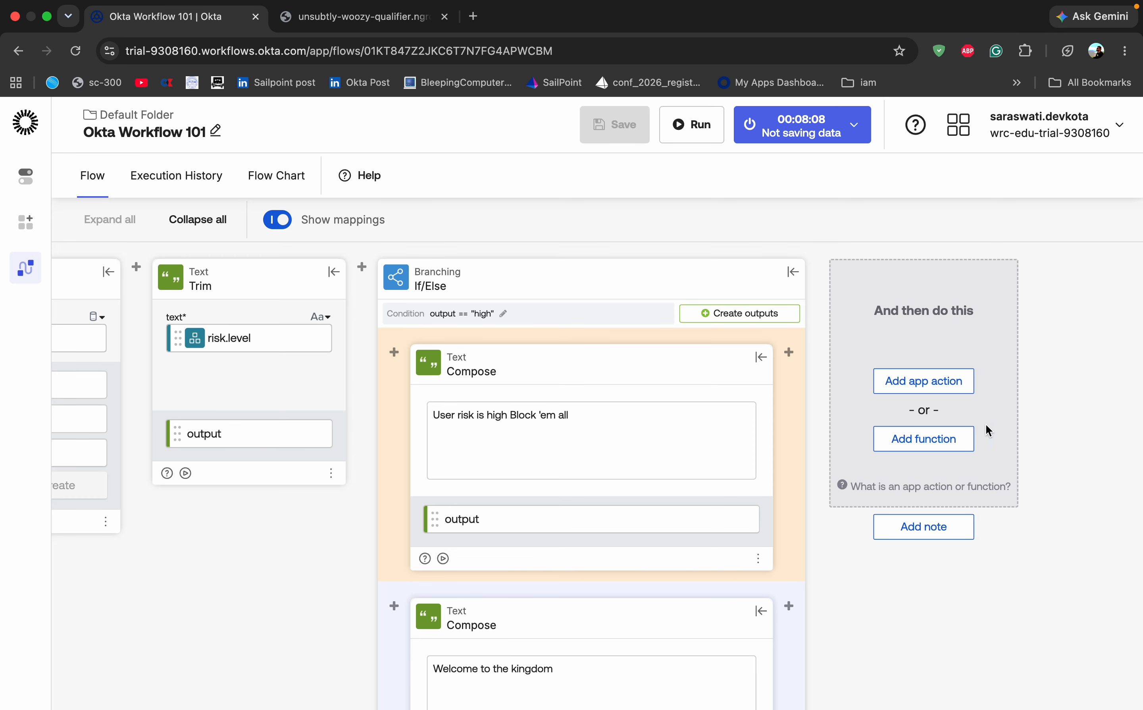
click(921, 437)
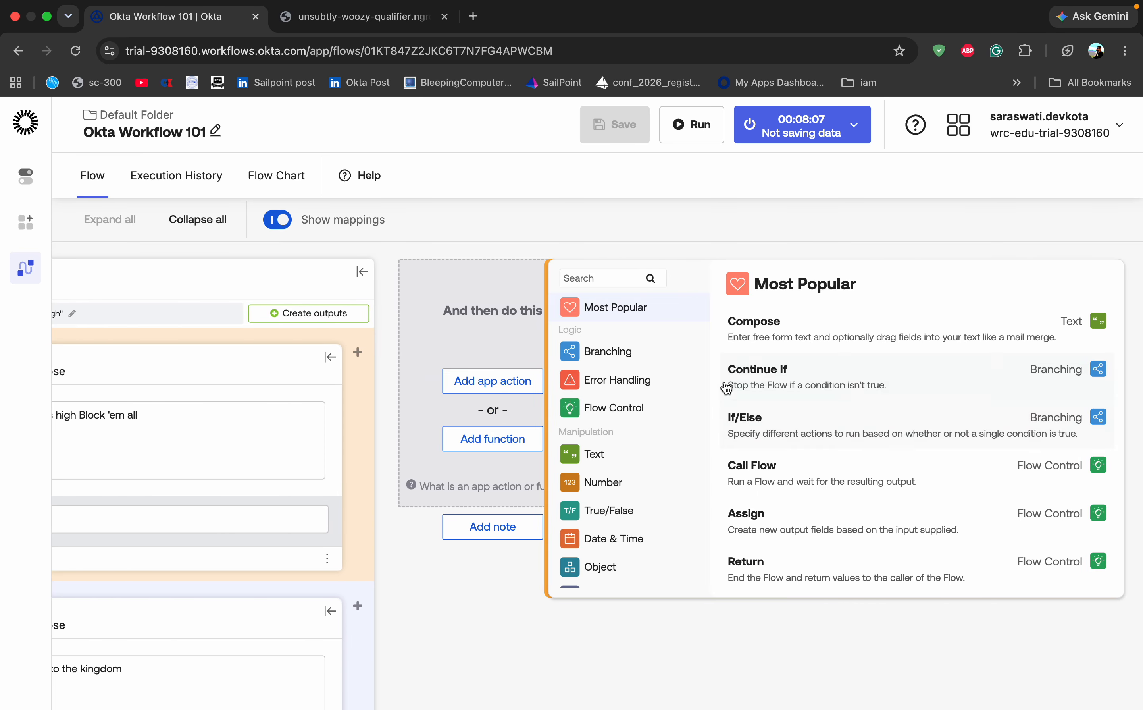
click(619, 460)
scroll(821, 509, down, 4)
scroll(822, 509, down, 10)
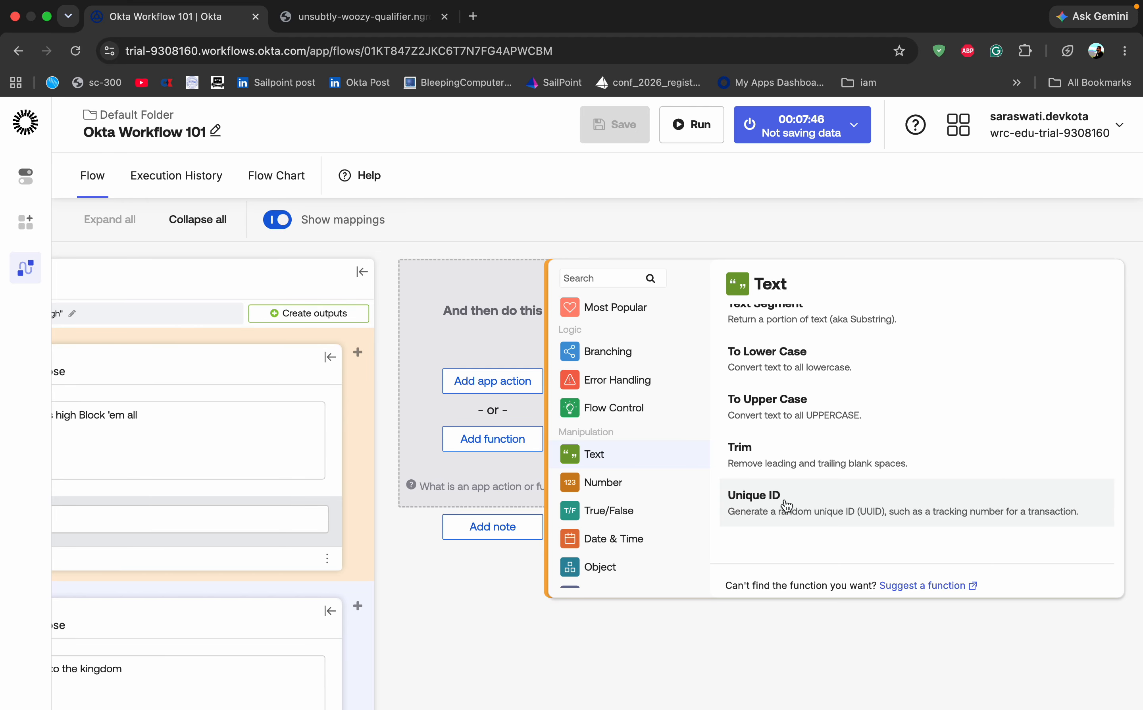
click(660, 638)
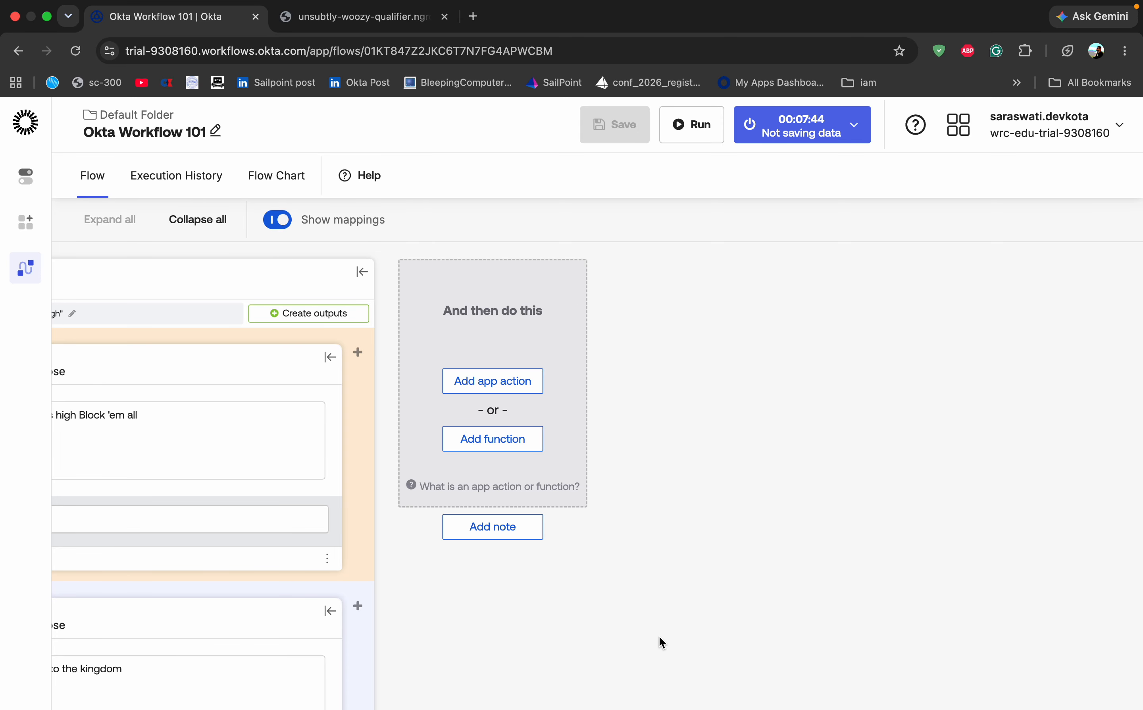
- Reopen the function picker after the If/Else card and look through the function categories
click(517, 440)
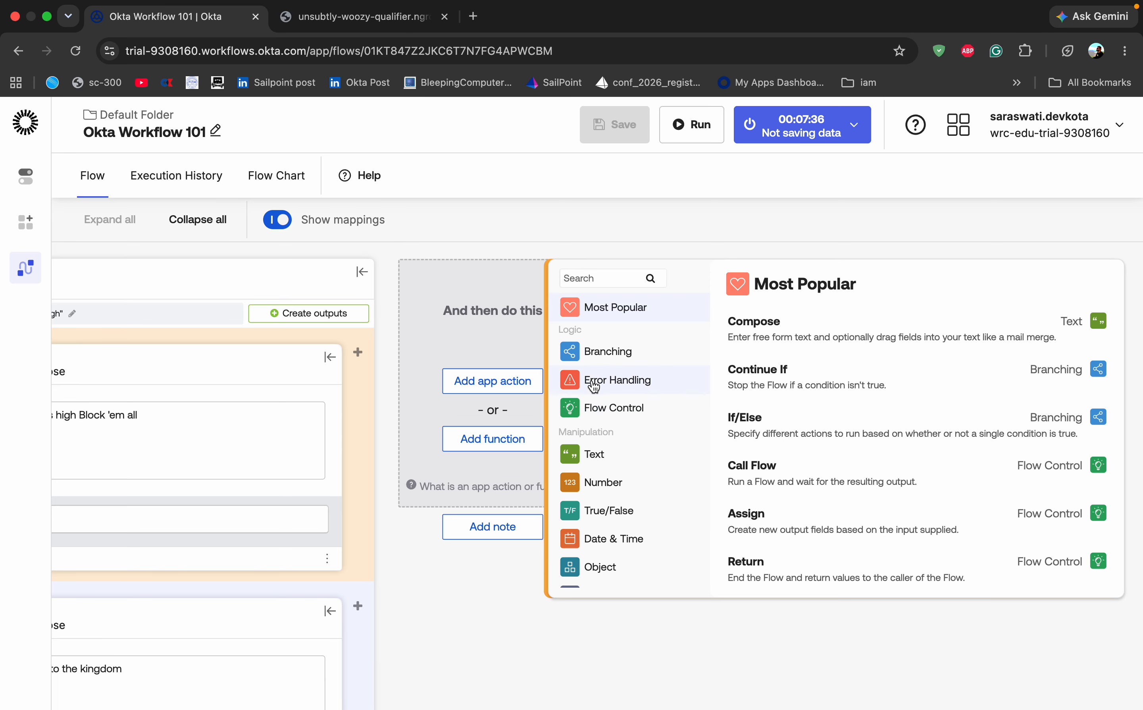
scroll(594, 386, down, 3)
scroll(593, 386, down, 3)
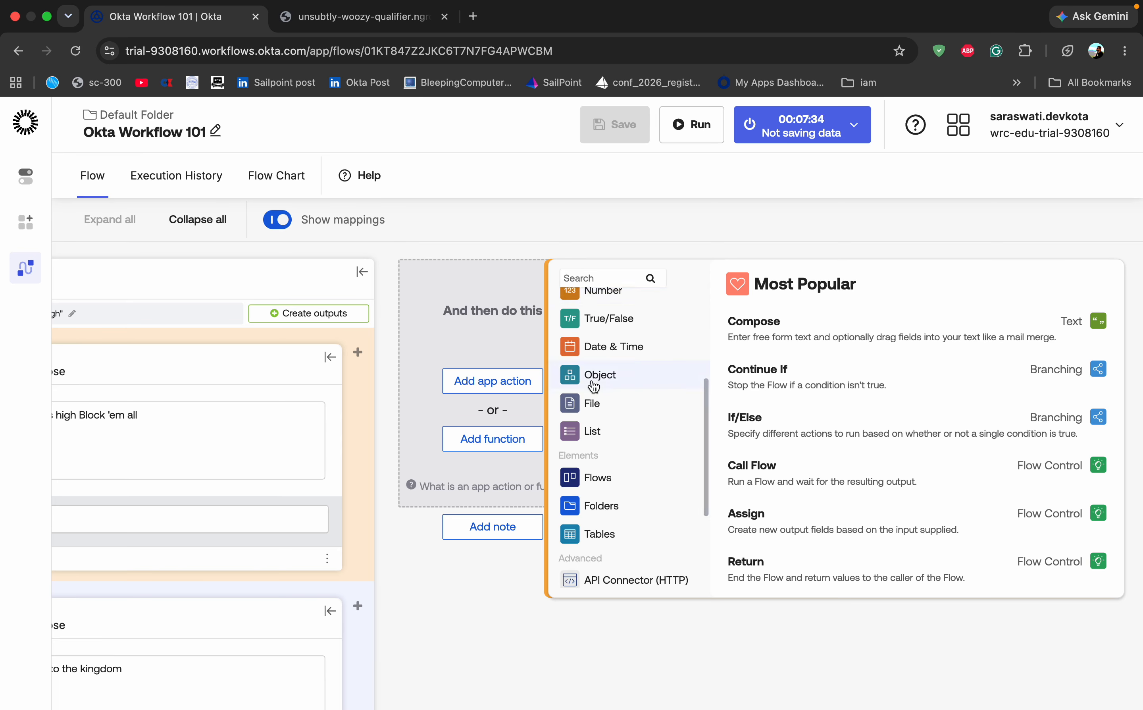